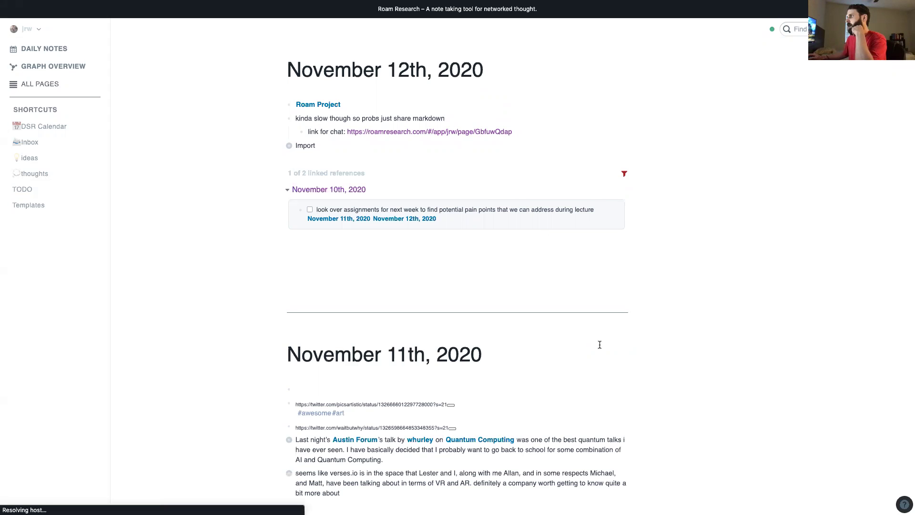
- Open the November 11th, 2020 daily note and look through its embedded tweets and Readwise linked references
{"action": "scroll", "coordinate": [504, 245], "scroll_direction": "down", "scroll_amount": 10}
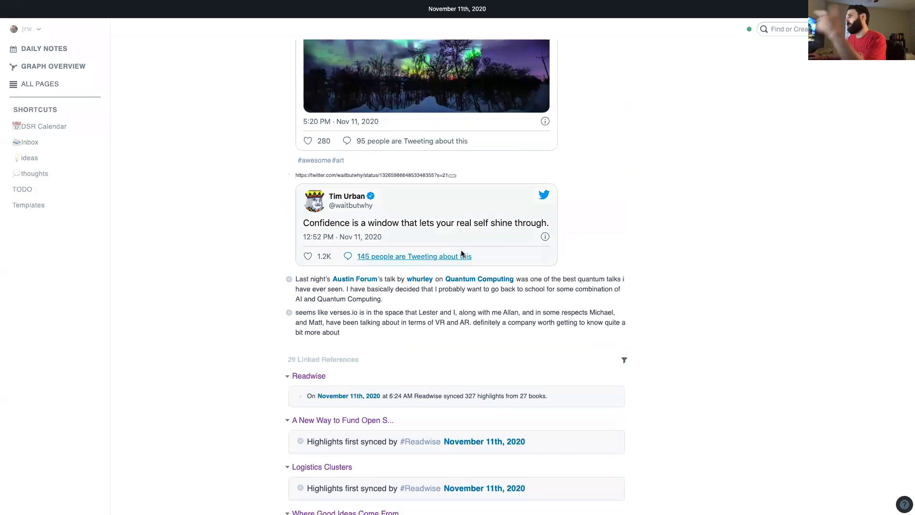
{"action": "scroll", "coordinate": [460, 255], "scroll_direction": "up", "scroll_amount": 4}
{"action": "scroll", "coordinate": [463, 254], "scroll_direction": "up", "scroll_amount": 1}
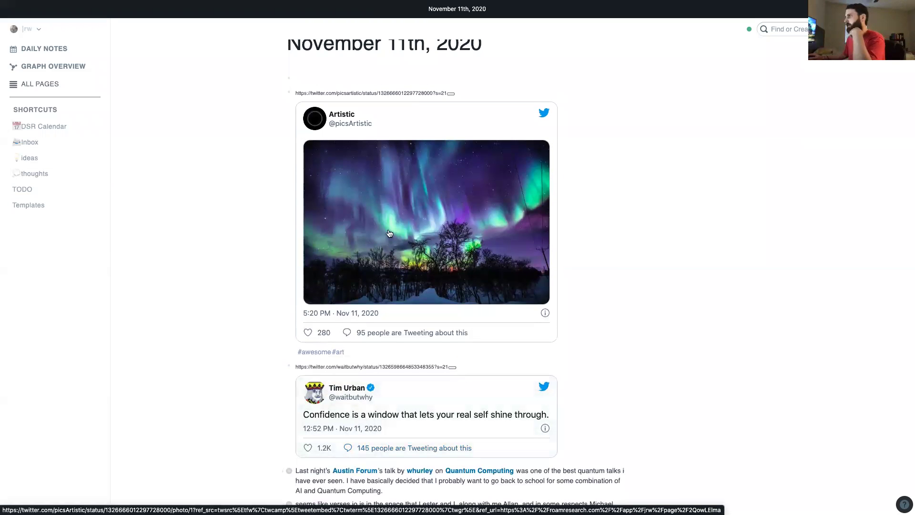
{"action": "scroll", "coordinate": [443, 210], "scroll_direction": "down", "scroll_amount": 1}
{"action": "scroll", "coordinate": [449, 204], "scroll_direction": "down", "scroll_amount": 5}
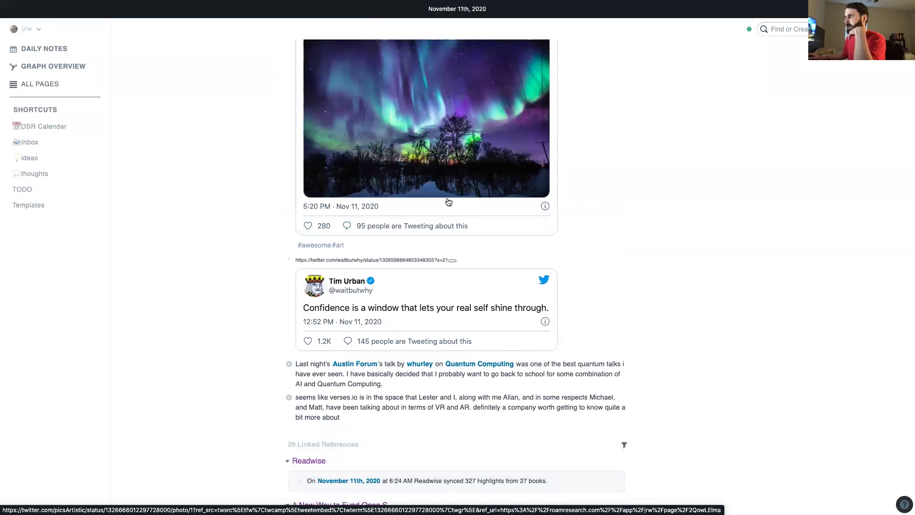
{"action": "scroll", "coordinate": [535, 200], "scroll_direction": "down", "scroll_amount": 15}
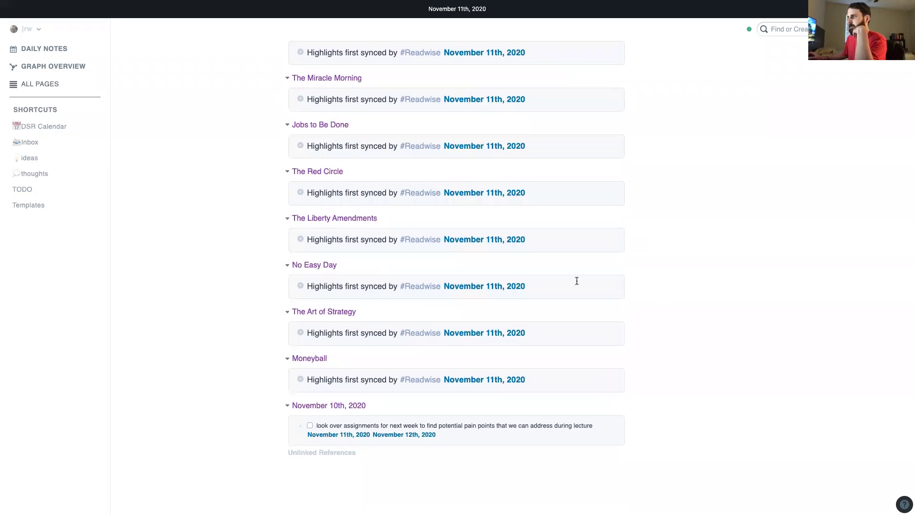
{"action": "scroll", "coordinate": [548, 277], "scroll_direction": "up", "scroll_amount": 20}
{"action": "scroll", "coordinate": [511, 273], "scroll_direction": "down", "scroll_amount": 15}
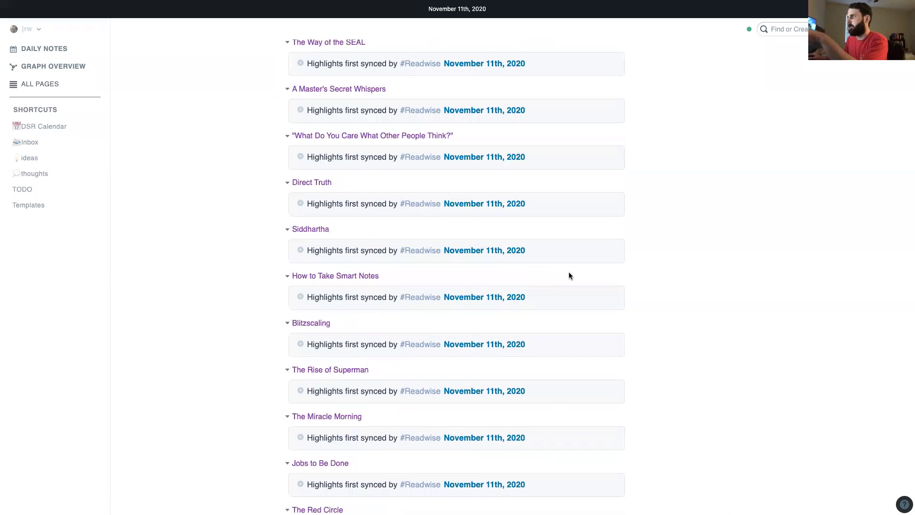
{"action": "scroll", "coordinate": [531, 267], "scroll_direction": "up", "scroll_amount": 12}
{"action": "scroll", "coordinate": [518, 265], "scroll_direction": "up", "scroll_amount": 5}
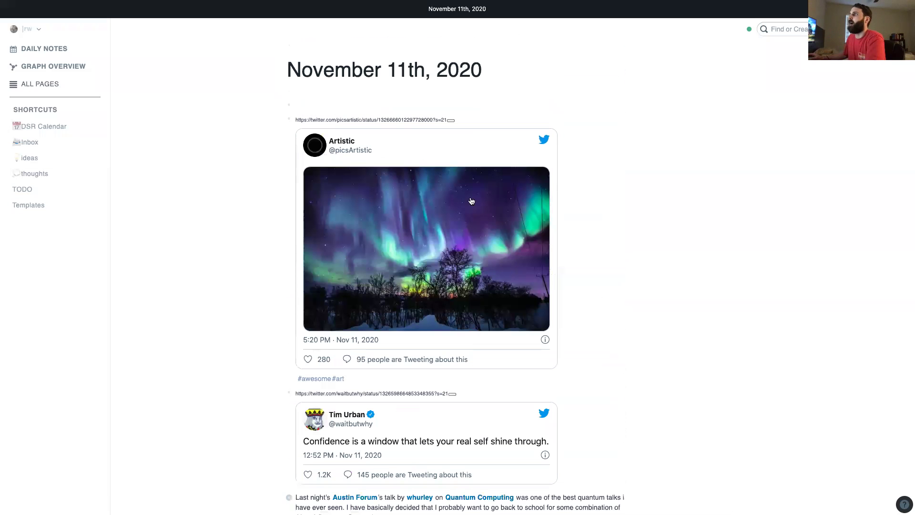
- Return to the daily notes and look through the November 12th and November 11th, 2020 entries
{"action": "left_click", "coordinate": [31, 50]}
{"action": "scroll", "coordinate": [500, 357], "scroll_direction": "down", "scroll_amount": 10}
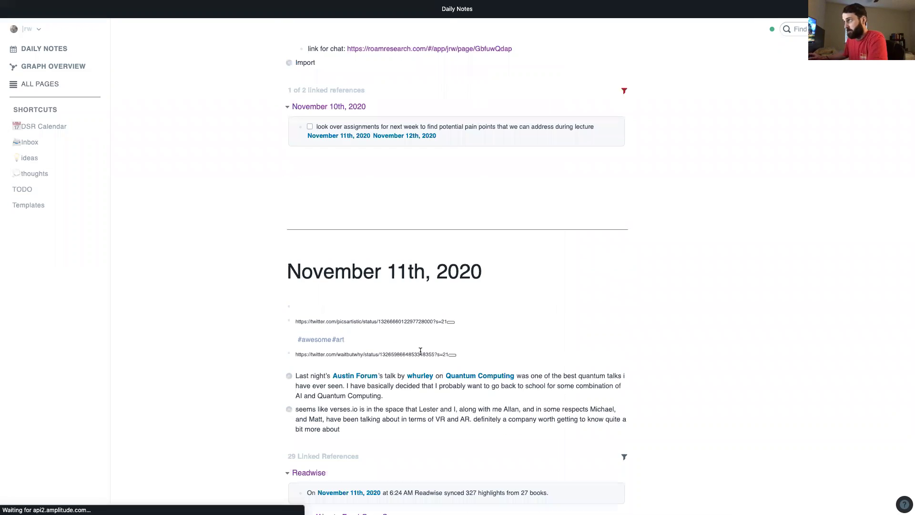
{"action": "scroll", "coordinate": [518, 266], "scroll_direction": "down", "scroll_amount": 20}
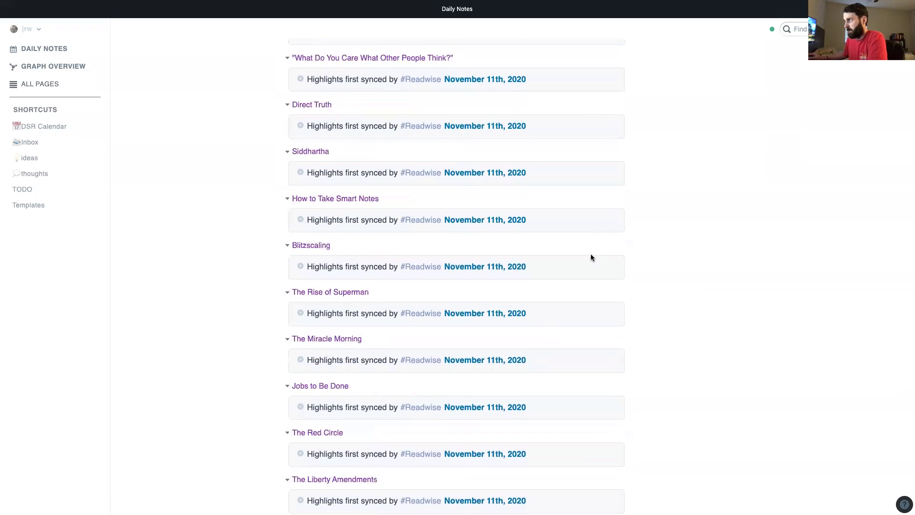
{"action": "scroll", "coordinate": [591, 255], "scroll_direction": "up", "scroll_amount": 20}
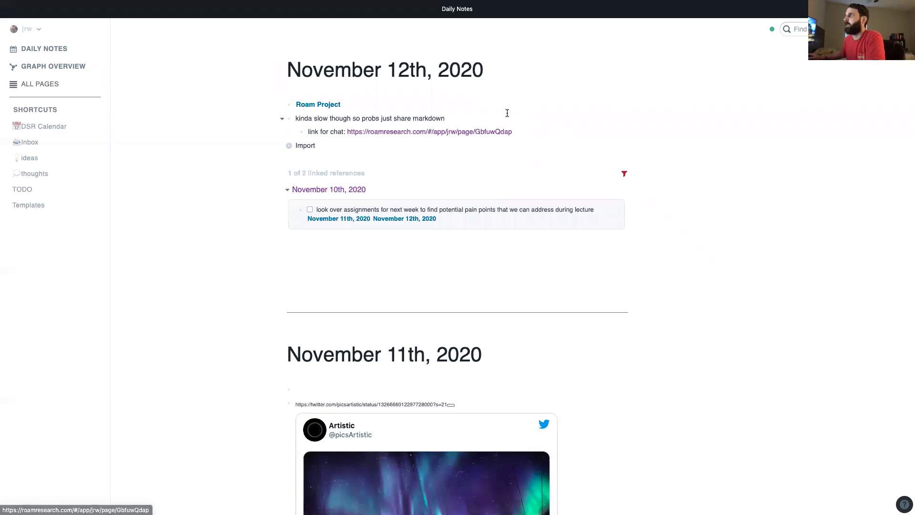
- Open the linked Roam Project page in the sidebar and collapse its page outline above the Outline block
{"action": "left_click", "coordinate": [318, 105], "text": "shift"}
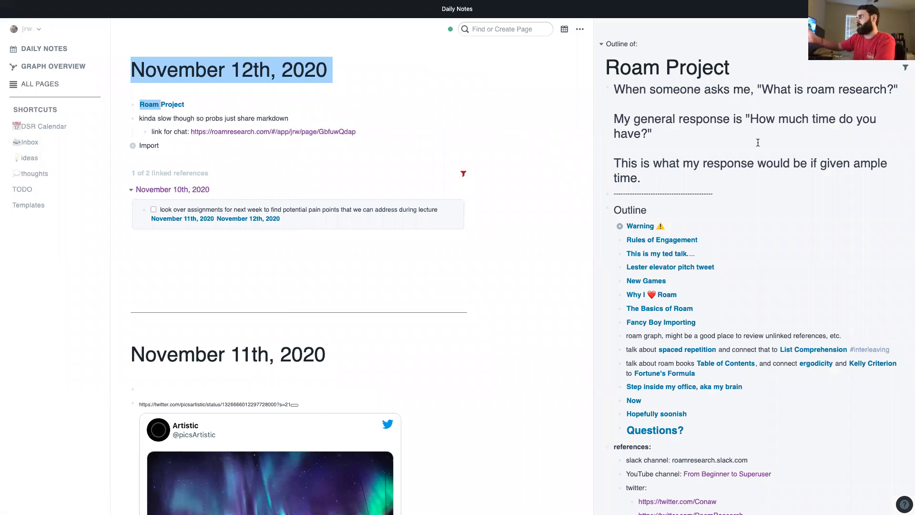
{"action": "left_click", "coordinate": [602, 45]}
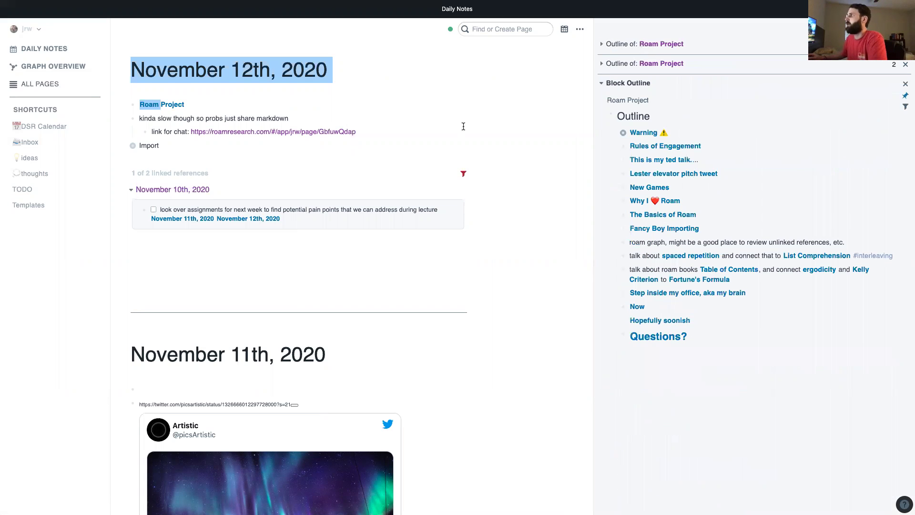
- Use the Stylus extension to disable the Light style and enable the Nord Roam style
{"action": "left_click", "coordinate": [885, 9]}
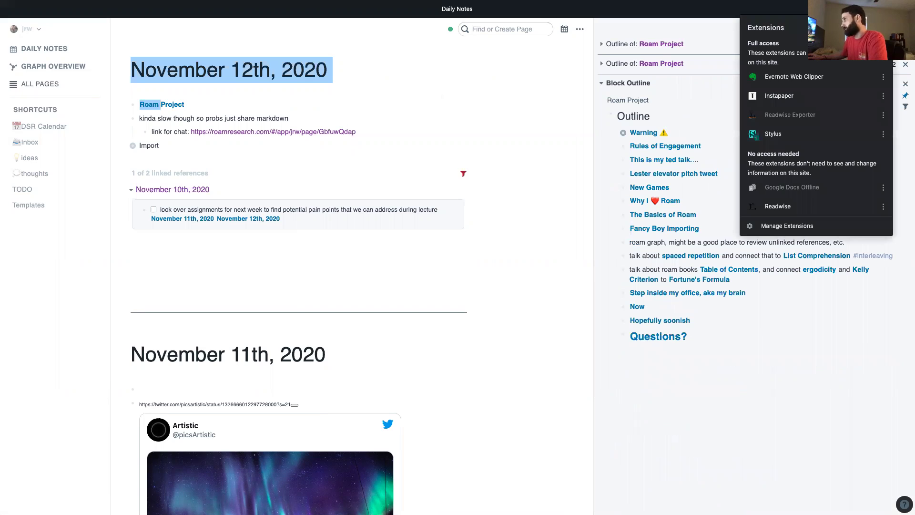
{"action": "left_click", "coordinate": [773, 138]}
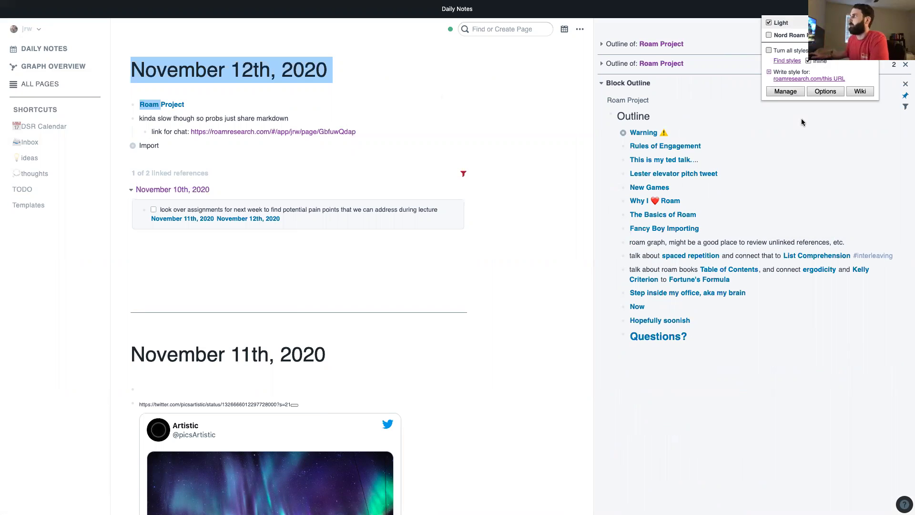
{"action": "left_click", "coordinate": [768, 23]}
{"action": "left_click", "coordinate": [768, 35]}
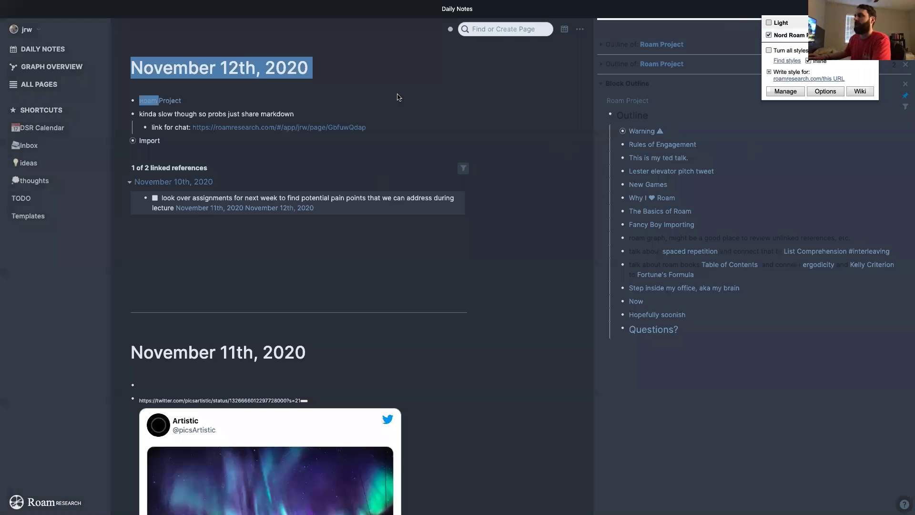
{"action": "left_click", "coordinate": [383, 74]}
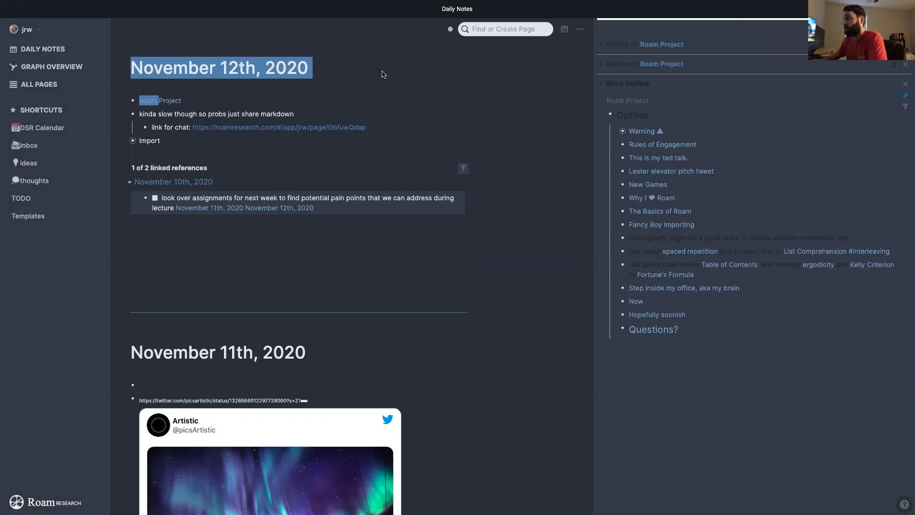
- Switch to VS Code to view the Roam Project.md markdown export and its preview, and return to Roam
{"action": "key", "text": "ctrl+Right"}
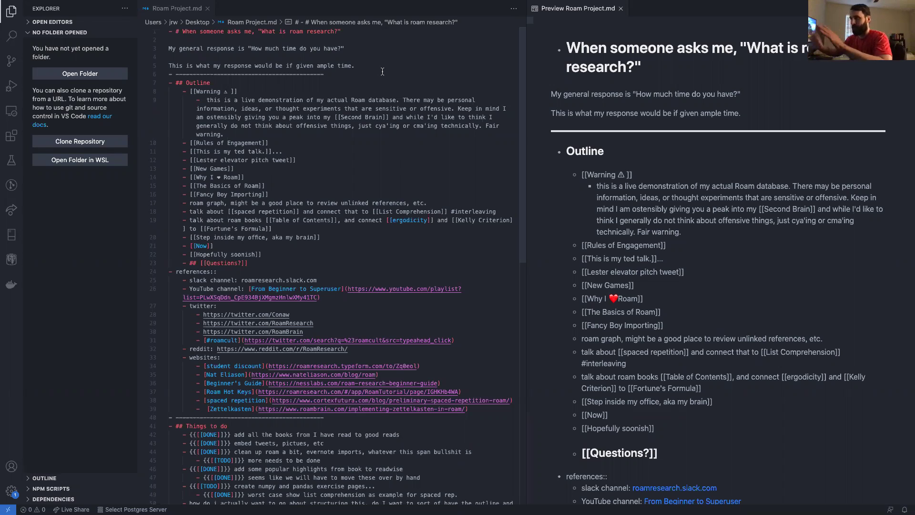
{"action": "key", "text": "ctrl+Left"}
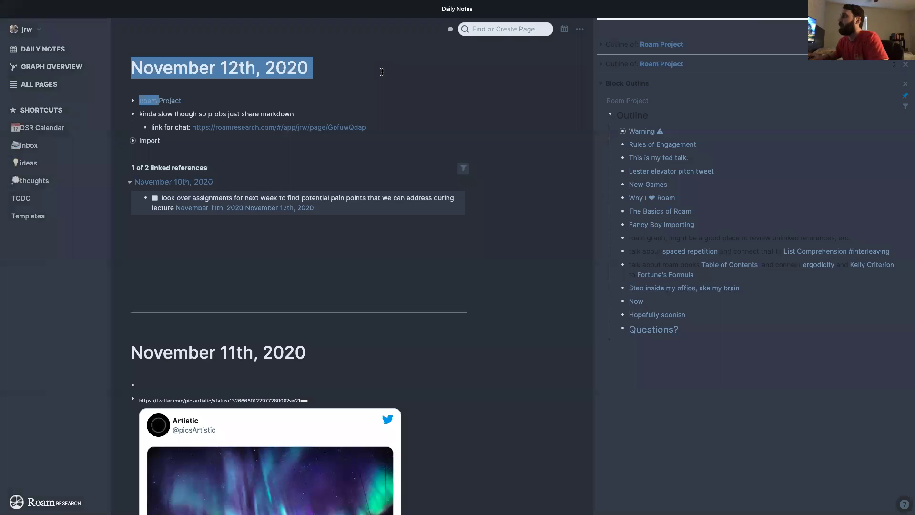
- Use Stylus to disable the Nord Roam style and enable the Light style again
{"action": "left_click", "coordinate": [884, 9]}
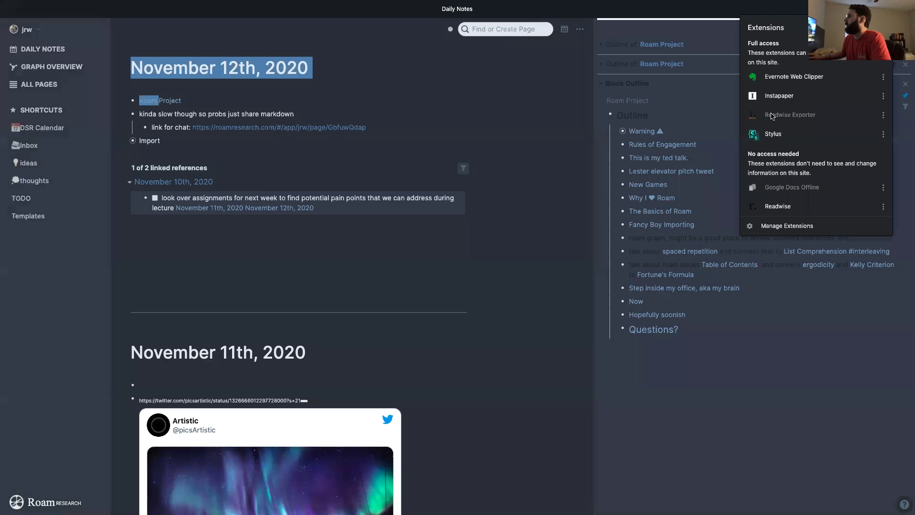
{"action": "left_click", "coordinate": [770, 136]}
{"action": "left_click", "coordinate": [769, 23]}
{"action": "left_click", "coordinate": [768, 36]}
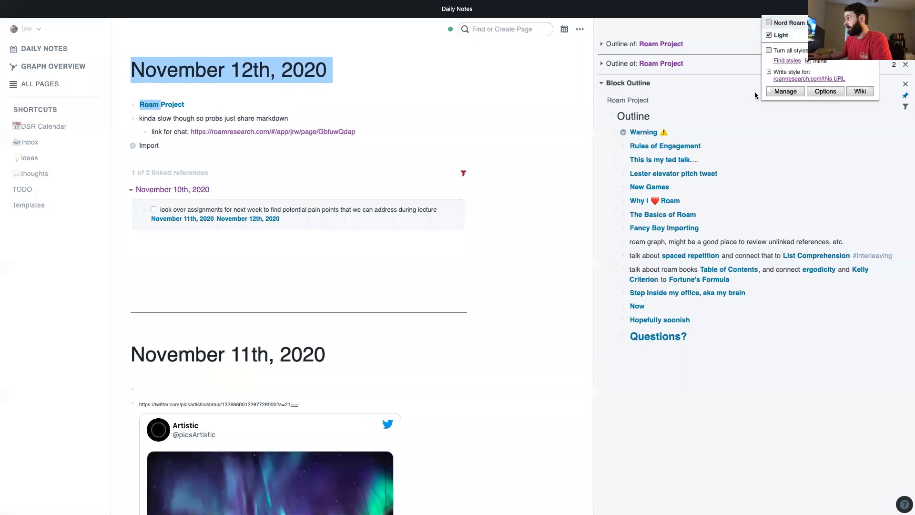
{"action": "left_click", "coordinate": [438, 108]}
- Collapse the November 10th, 2020 linked reference in today's note and open the Roam Project page
{"action": "left_click", "coordinate": [192, 105]}
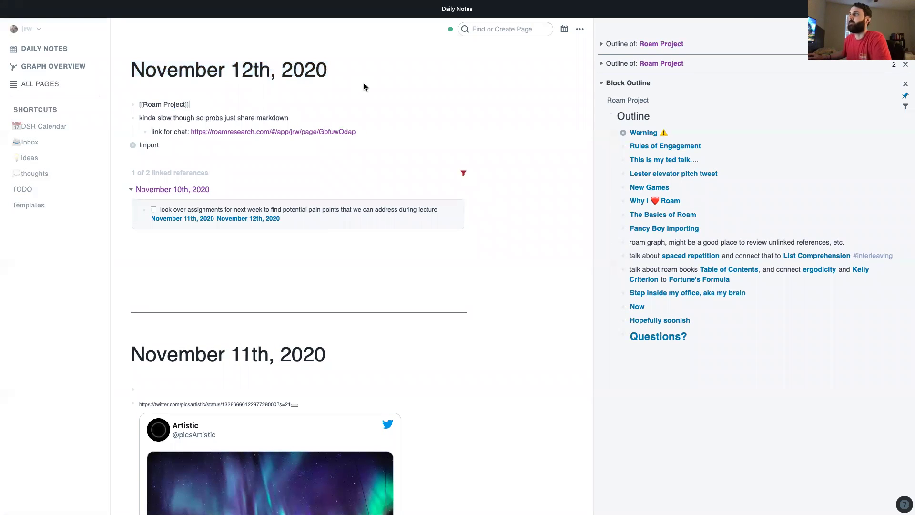
{"action": "left_click", "coordinate": [204, 98]}
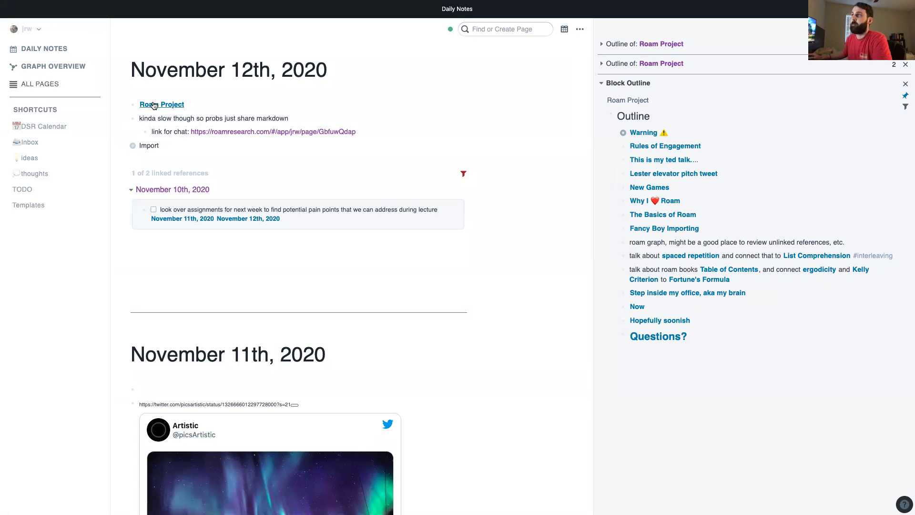
{"action": "left_click", "coordinate": [130, 192]}
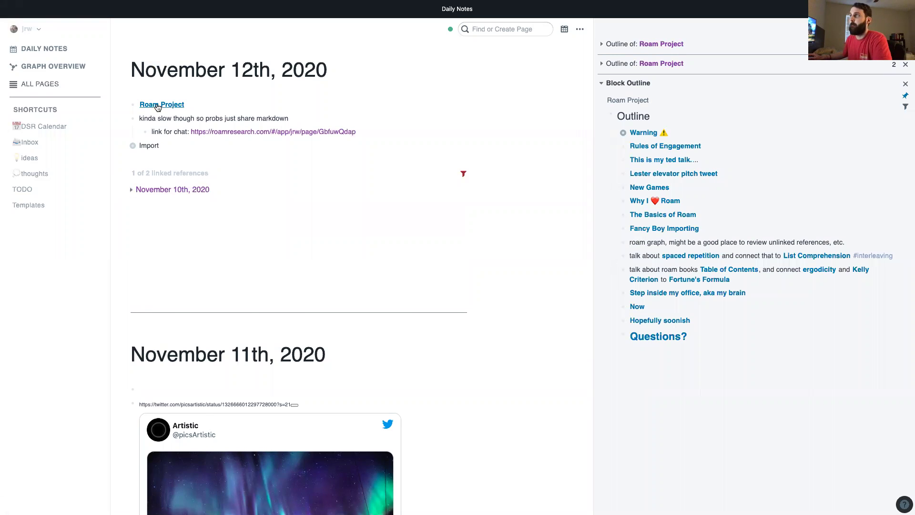
{"action": "left_click", "coordinate": [161, 105]}
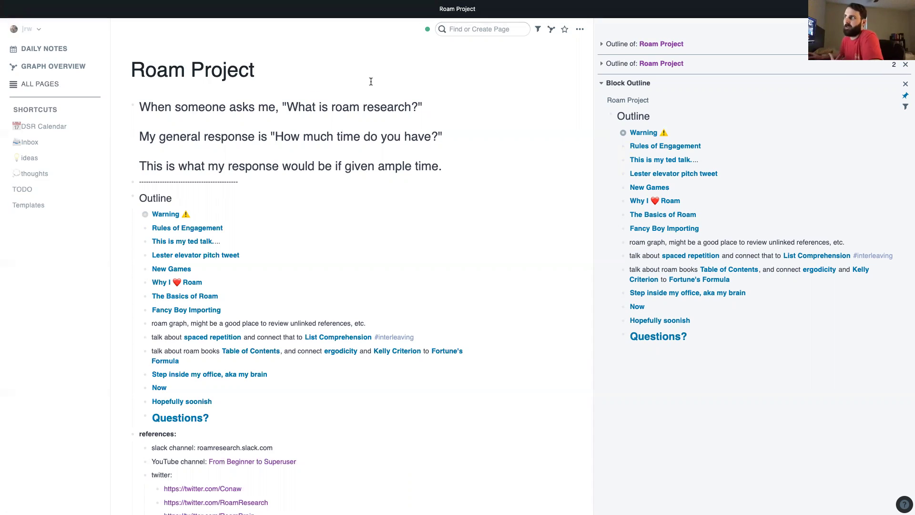
- View the Warning page and the Rules of Engagement page linked in the Roam Project outline
{"action": "left_click", "coordinate": [171, 215]}
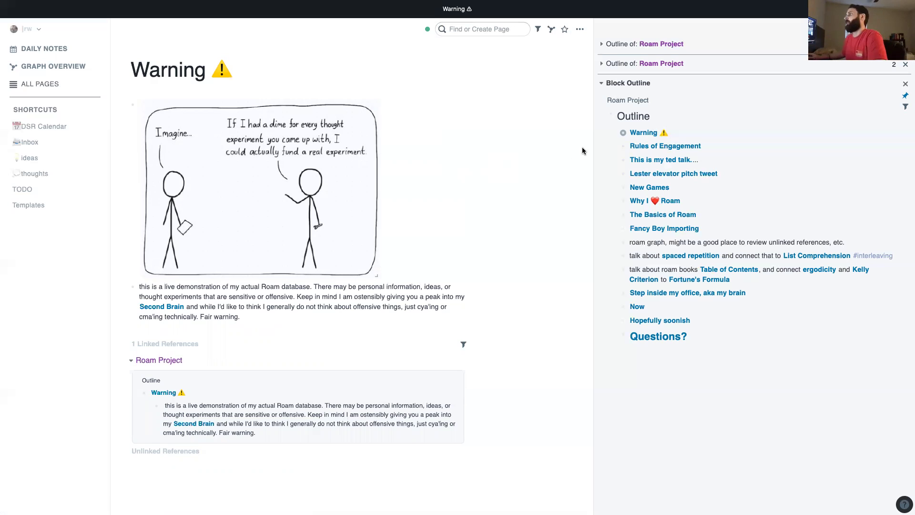
{"action": "left_click", "coordinate": [640, 151]}
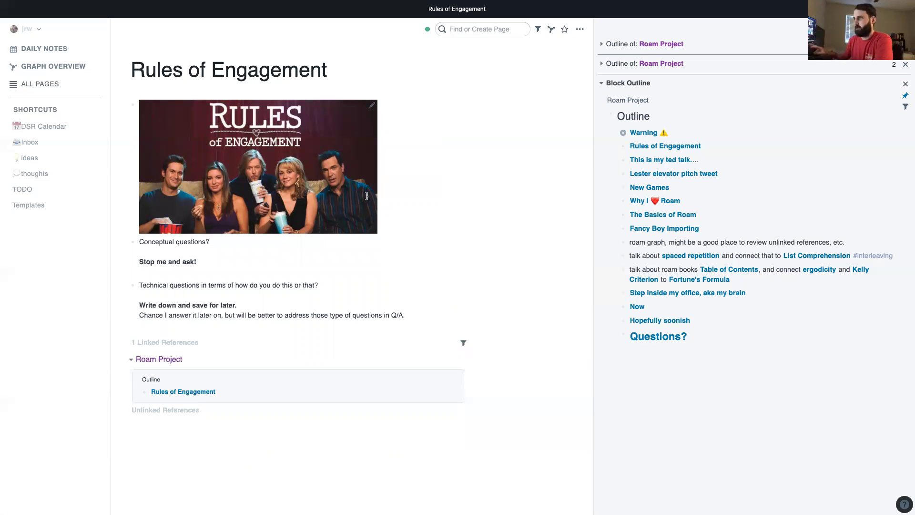
- Open the "This is my ted talk." page from the outline and read its notes and embedded Nikola Tesla quote tweet
{"action": "left_click", "coordinate": [666, 162]}
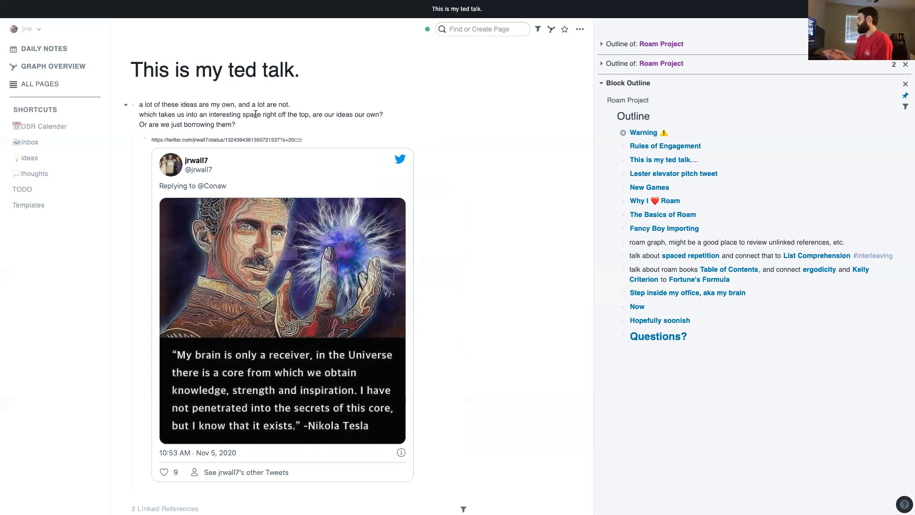
{"action": "scroll", "coordinate": [324, 164], "scroll_direction": "down", "scroll_amount": 1}
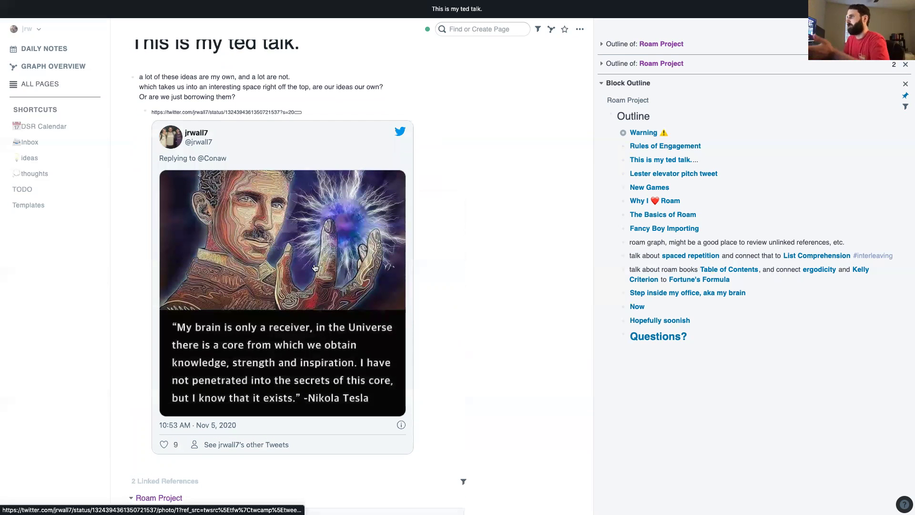
{"action": "scroll", "coordinate": [305, 298], "scroll_direction": "down", "scroll_amount": 1}
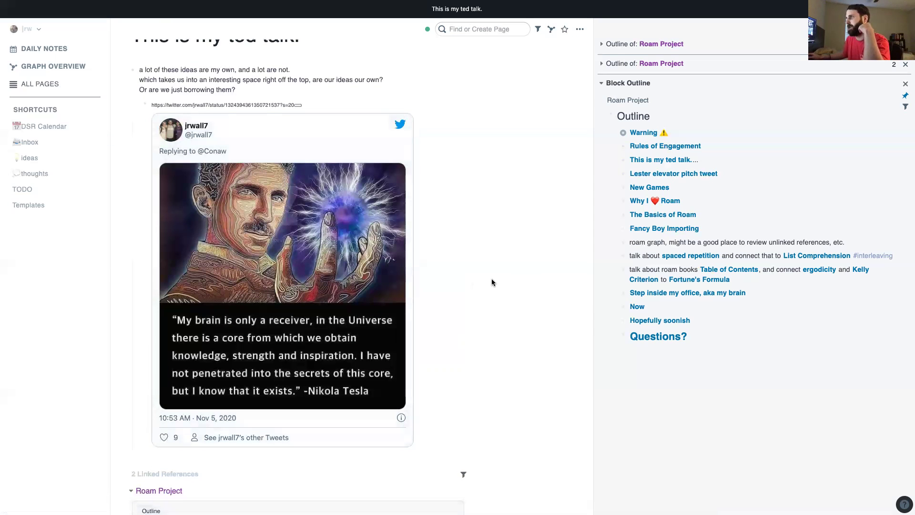
{"action": "scroll", "coordinate": [492, 282], "scroll_direction": "down", "scroll_amount": 1}
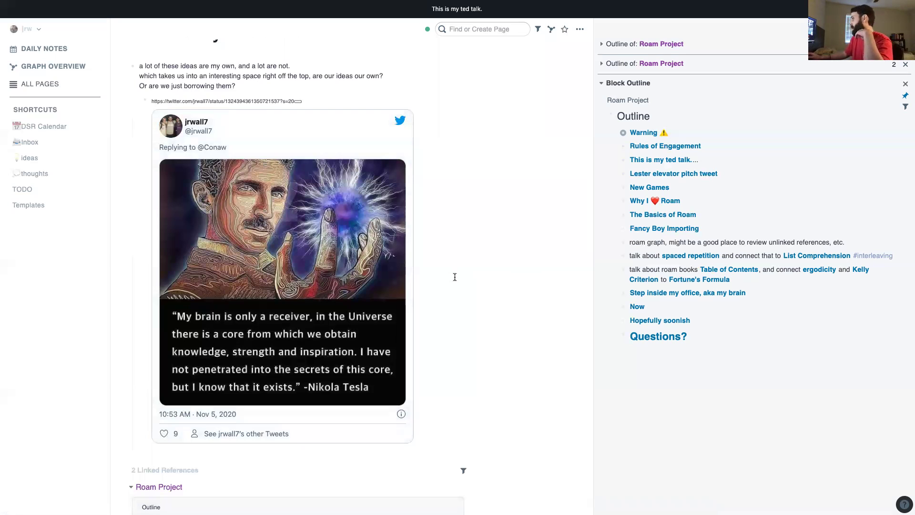
{"action": "scroll", "coordinate": [461, 274], "scroll_direction": "down", "scroll_amount": 1}
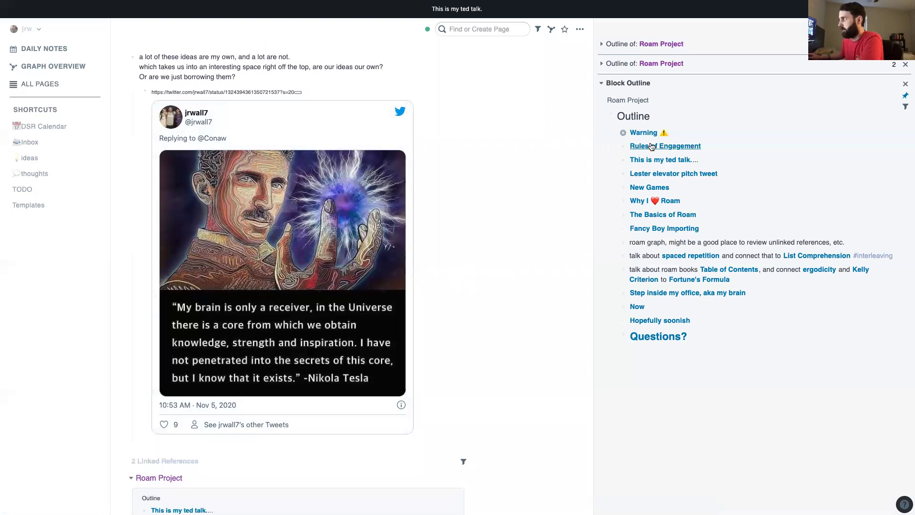
- View the elevator pitch tweet page, and read the New Games page through to its Goldilocks Principle note
{"action": "left_click", "coordinate": [650, 175]}
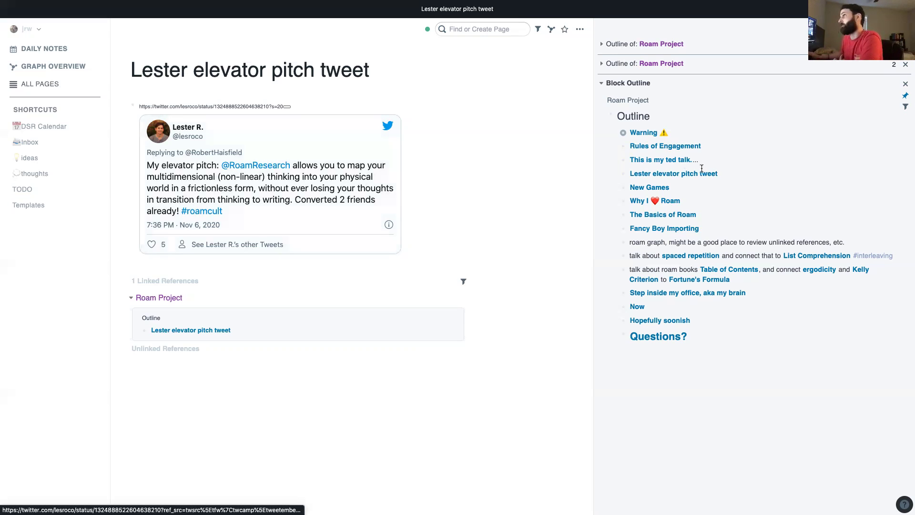
{"action": "left_click", "coordinate": [656, 190]}
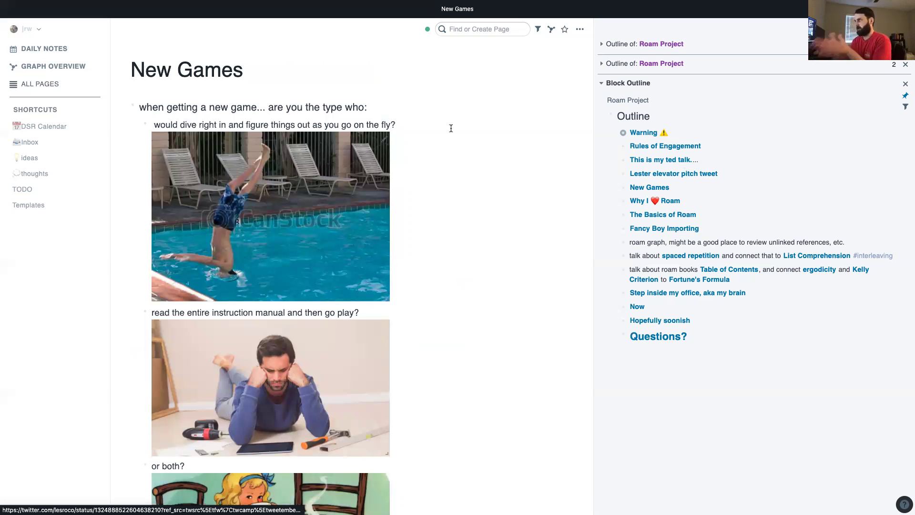
{"action": "scroll", "coordinate": [444, 139], "scroll_direction": "down", "scroll_amount": 5}
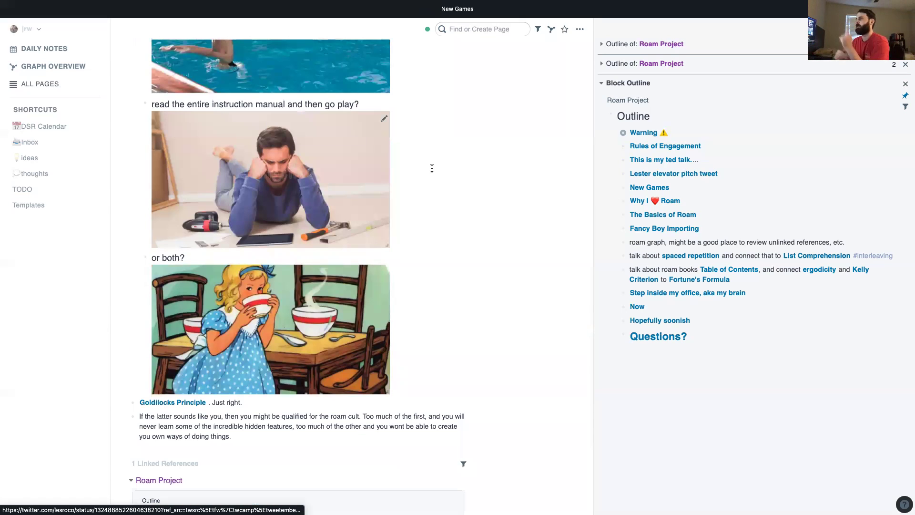
{"action": "scroll", "coordinate": [432, 168], "scroll_direction": "down", "scroll_amount": 1}
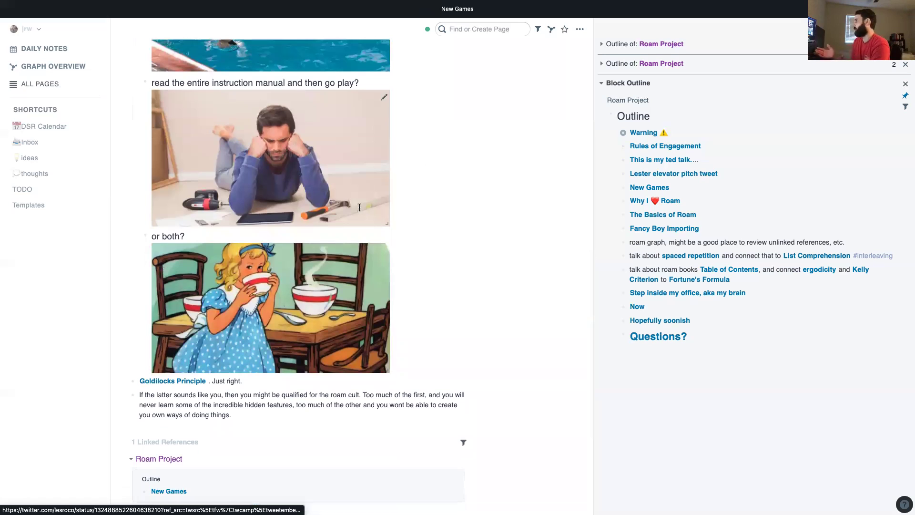
{"action": "scroll", "coordinate": [359, 208], "scroll_direction": "down", "scroll_amount": 1}
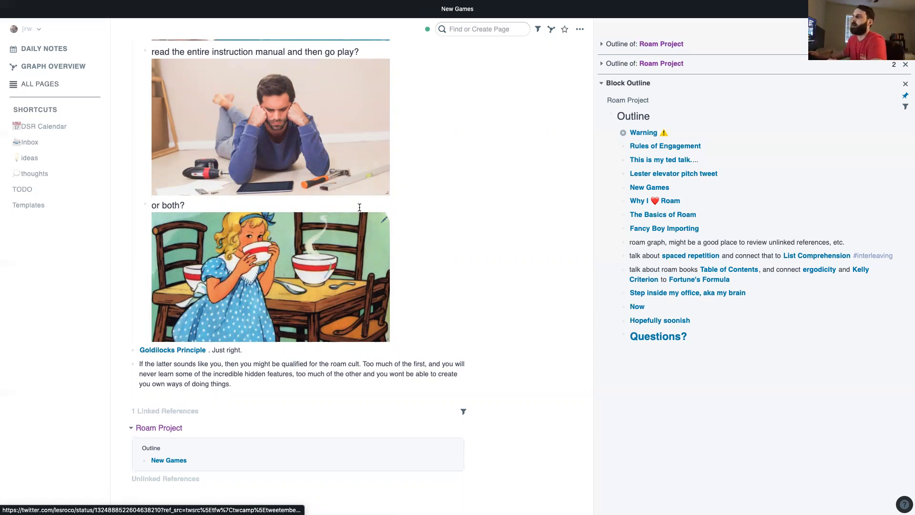
- Open the Goldilocks Principle page linked at the end of New Games and read its notes down to the linked references
{"action": "scroll", "coordinate": [329, 184], "scroll_direction": "down", "scroll_amount": 1}
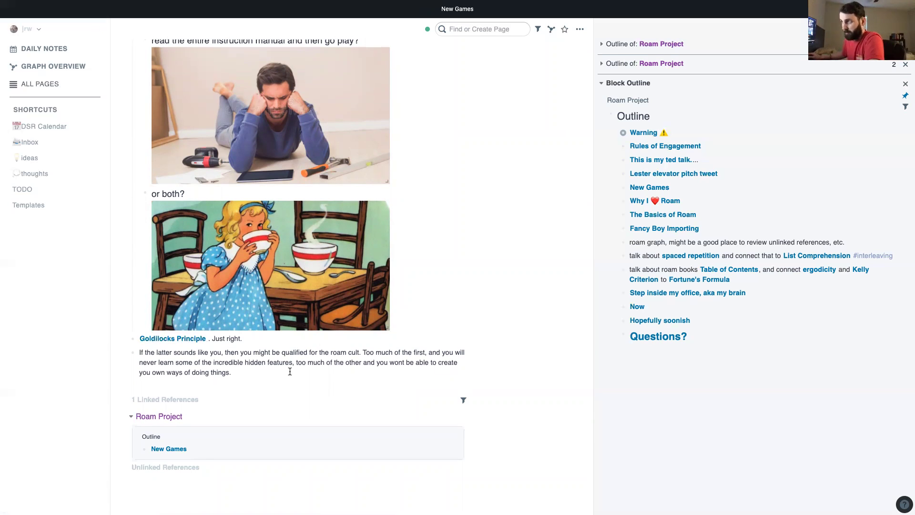
{"action": "scroll", "coordinate": [249, 363], "scroll_direction": "up", "scroll_amount": 1}
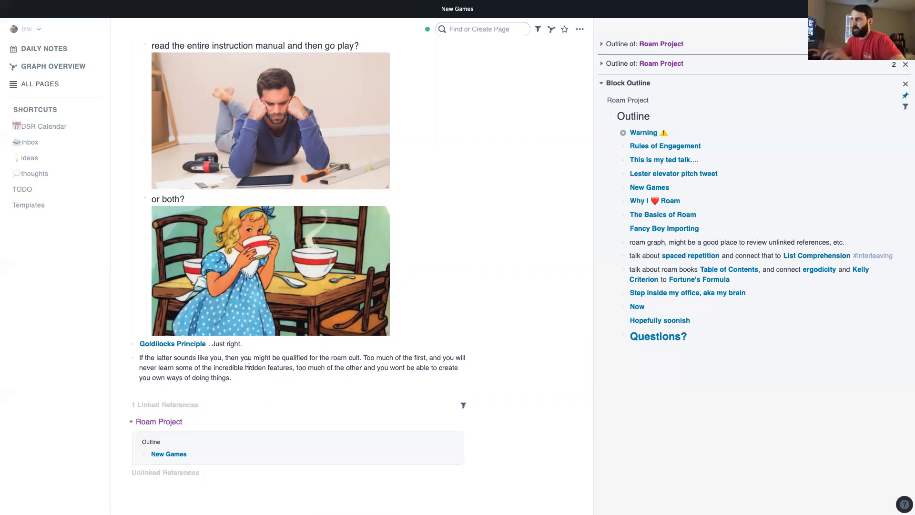
{"action": "left_click", "coordinate": [168, 344]}
{"action": "scroll", "coordinate": [262, 237], "scroll_direction": "up", "scroll_amount": 10}
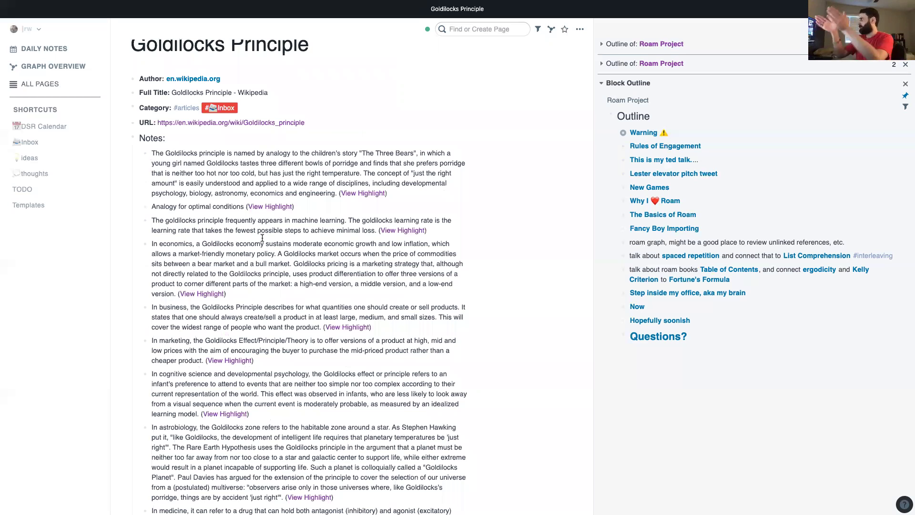
{"action": "scroll", "coordinate": [279, 164], "scroll_direction": "down", "scroll_amount": 1}
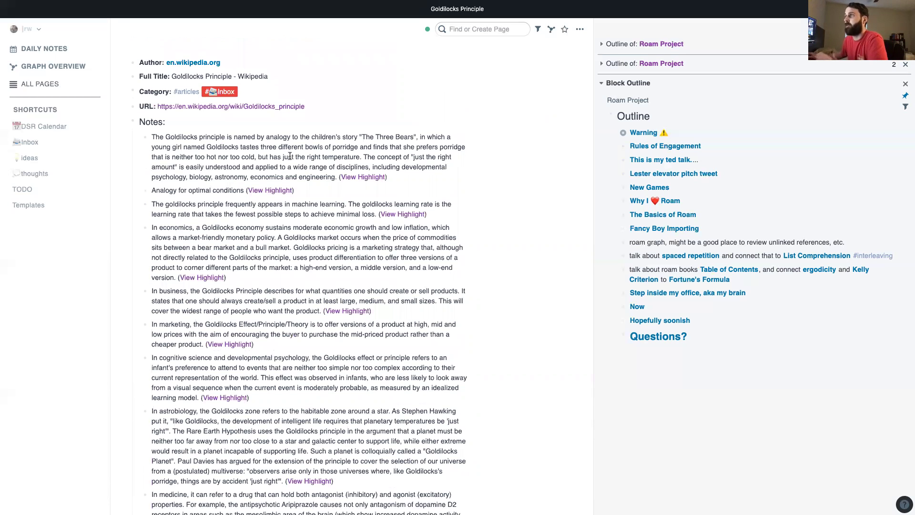
{"action": "scroll", "coordinate": [255, 158], "scroll_direction": "down", "scroll_amount": 5}
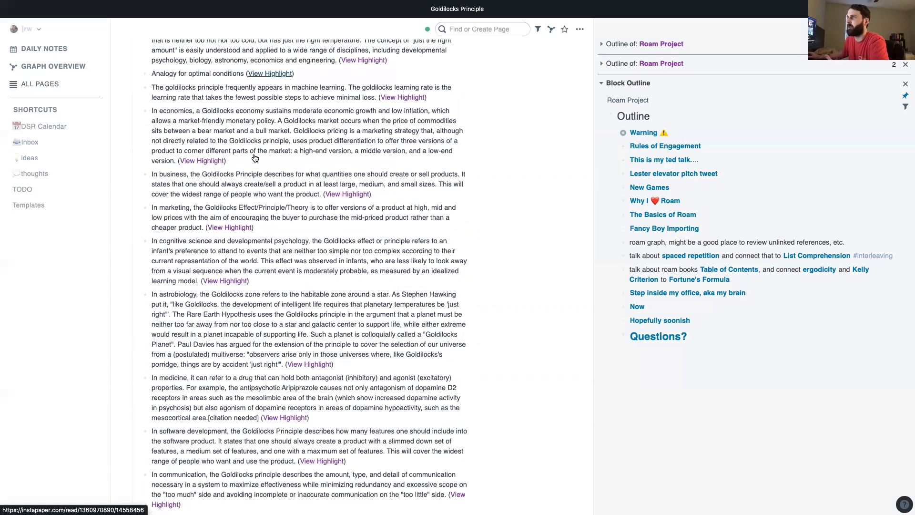
{"action": "scroll", "coordinate": [343, 188], "scroll_direction": "down", "scroll_amount": 3}
{"action": "scroll", "coordinate": [344, 188], "scroll_direction": "down", "scroll_amount": 3}
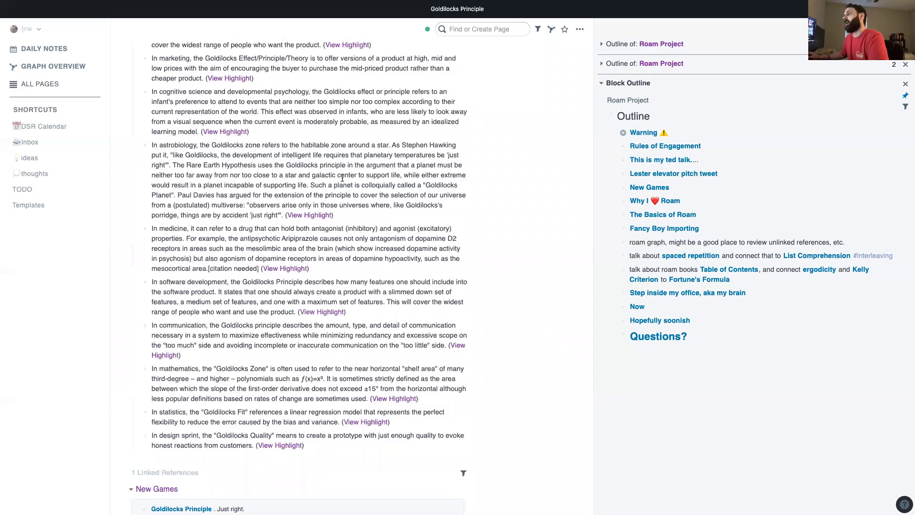
- Turn the words "bias" and "variance" in the statistics note about the "Goldilocks Fit" into page links
{"action": "left_click", "coordinate": [284, 412]}
{"action": "left_click_drag", "start_coordinate": [197, 422], "coordinate": [242, 422]}
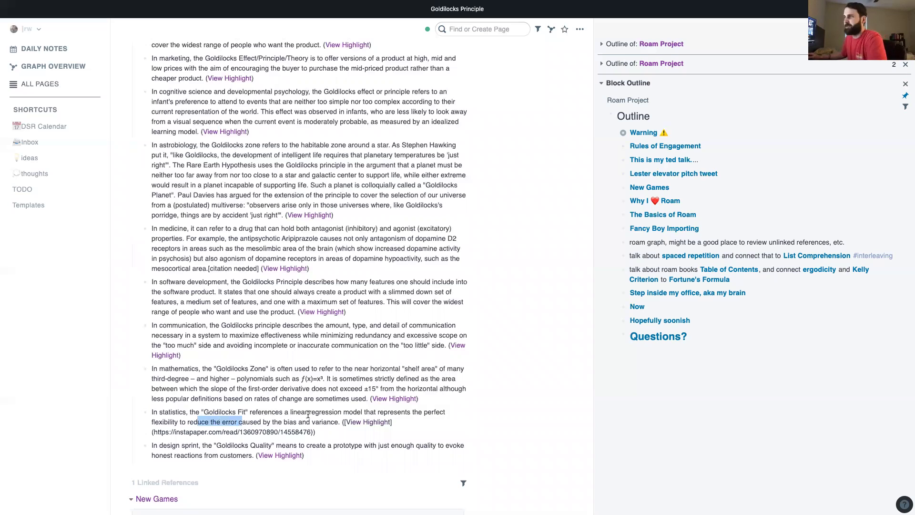
{"action": "double_click", "coordinate": [289, 421]}
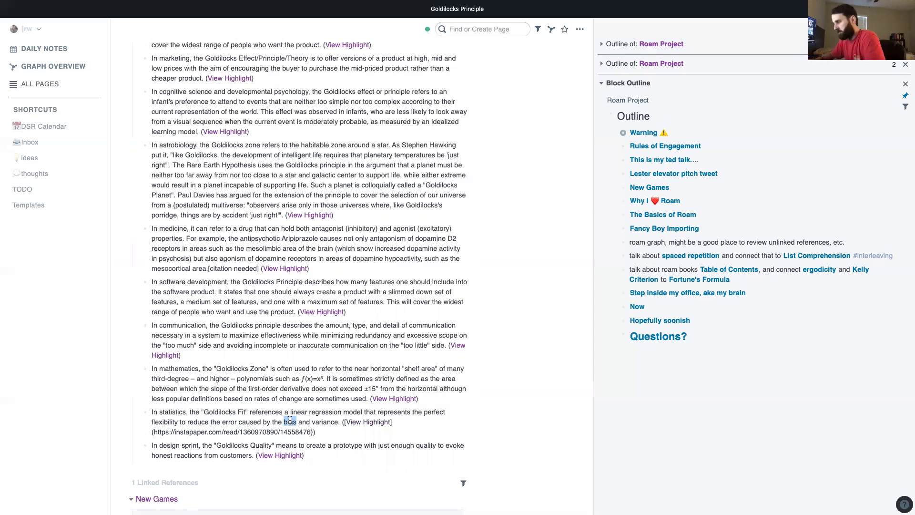
{"action": "type", "text": "[["}
{"action": "left_click", "coordinate": [337, 421]}
{"action": "triple_click", "coordinate": [338, 422]}
{"action": "left_click", "coordinate": [337, 421]}
{"action": "double_click", "coordinate": [338, 422]}
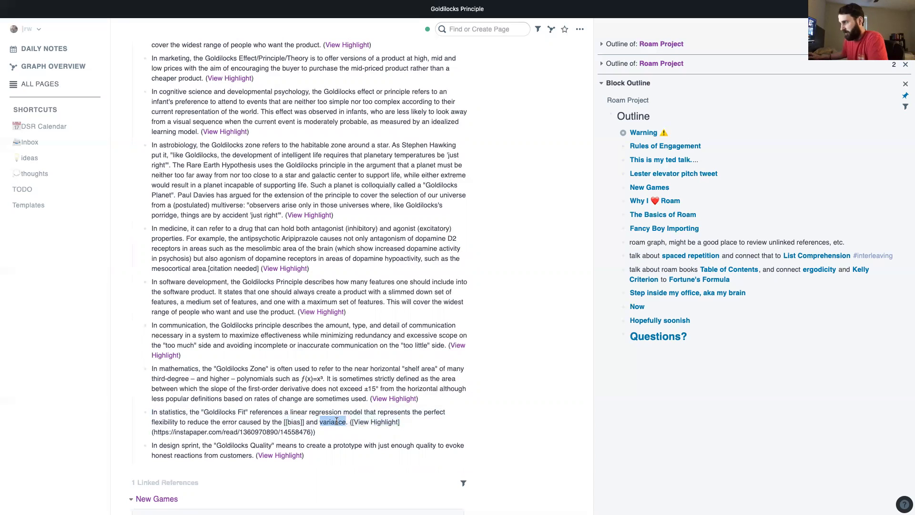
{"action": "type", "text": "[["}
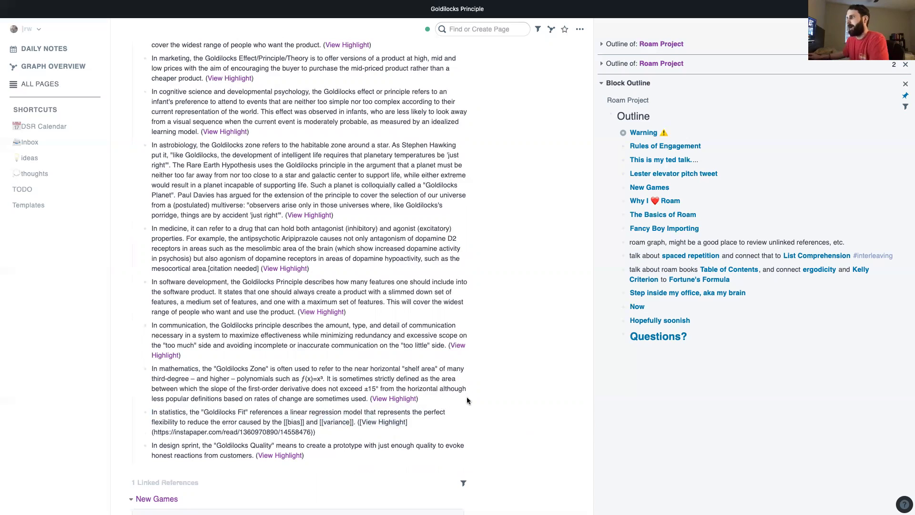
{"action": "key", "text": "Escape"}
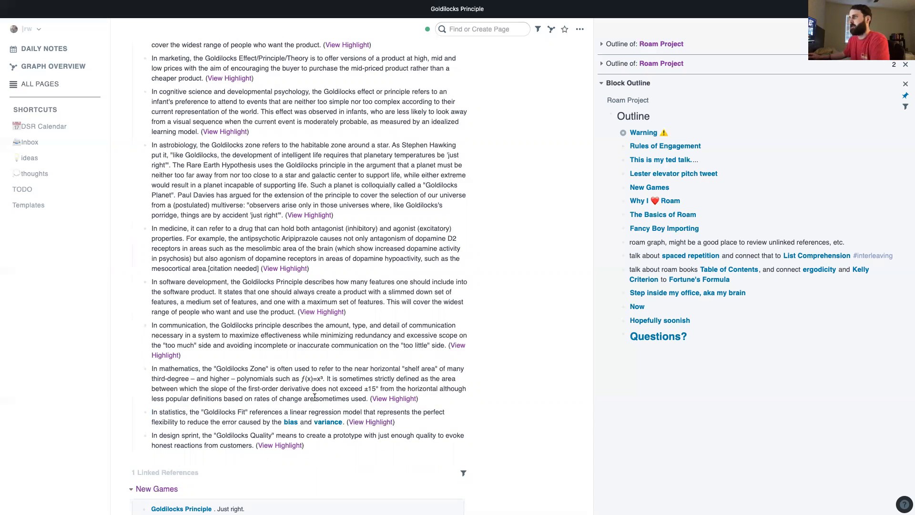
- View the linked references of the variance page and return to the end of the New Games page
{"action": "left_click", "coordinate": [327, 422]}
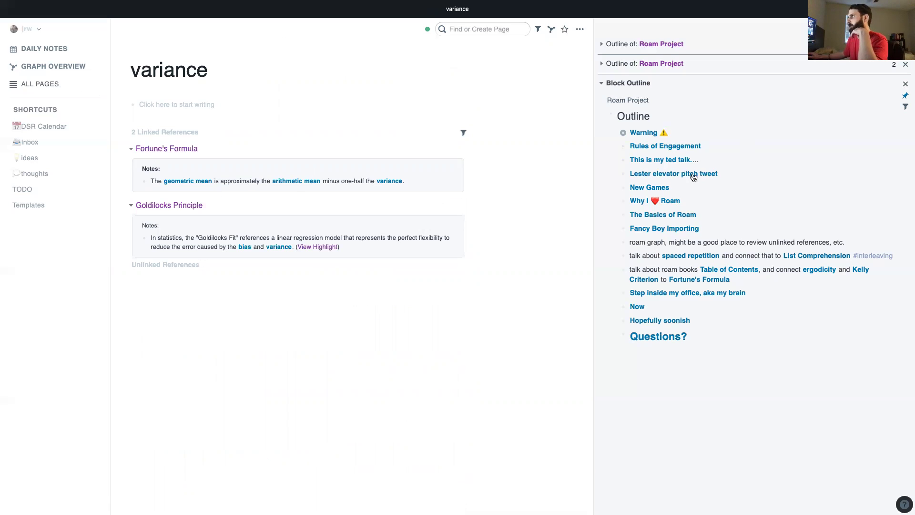
{"action": "left_click", "coordinate": [650, 187]}
{"action": "scroll", "coordinate": [402, 184], "scroll_direction": "down", "scroll_amount": 6}
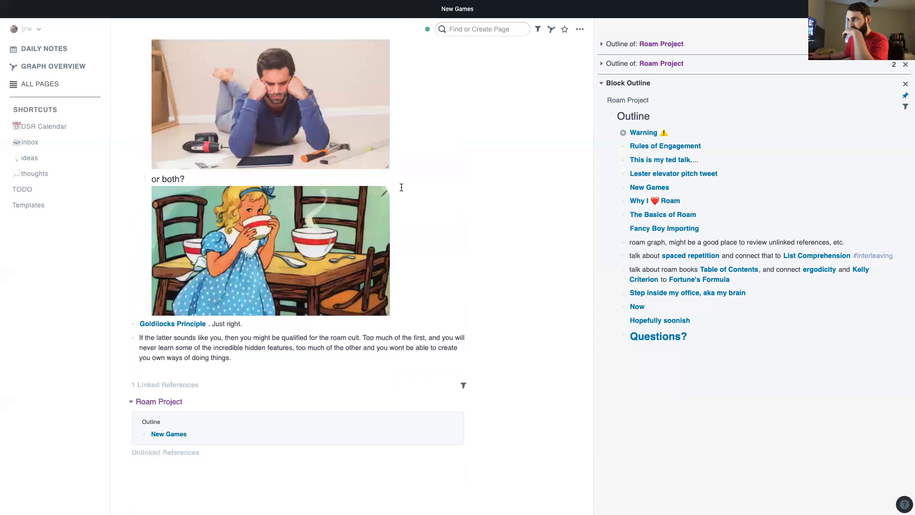
- Open the "Why I ❤️ Roam" page from the outline and read its opening notes through the analysis paralysis block
{"action": "left_click", "coordinate": [644, 202]}
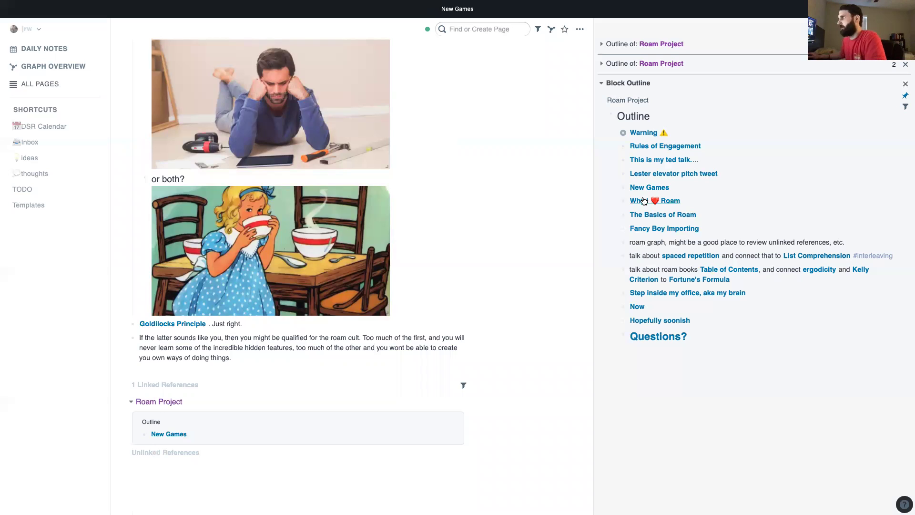
{"action": "scroll", "coordinate": [364, 198], "scroll_direction": "up", "scroll_amount": 5}
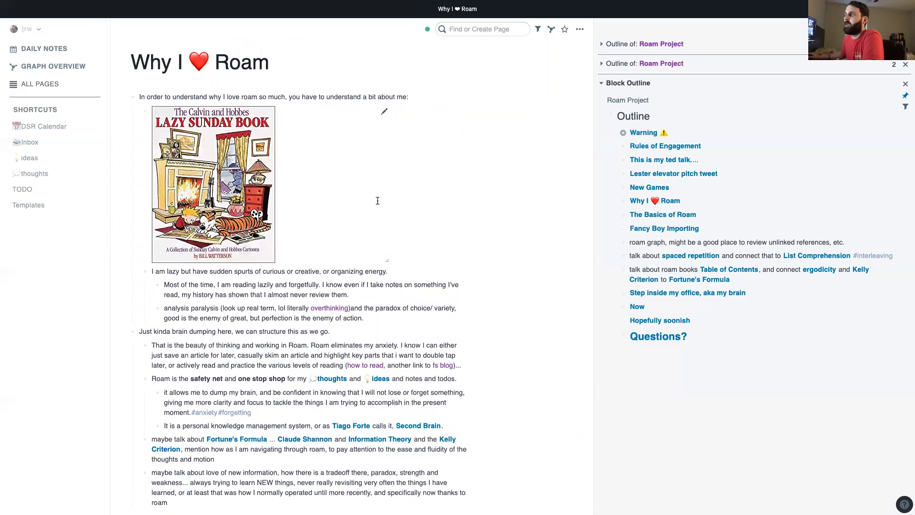
{"action": "scroll", "coordinate": [378, 201], "scroll_direction": "down", "scroll_amount": 1}
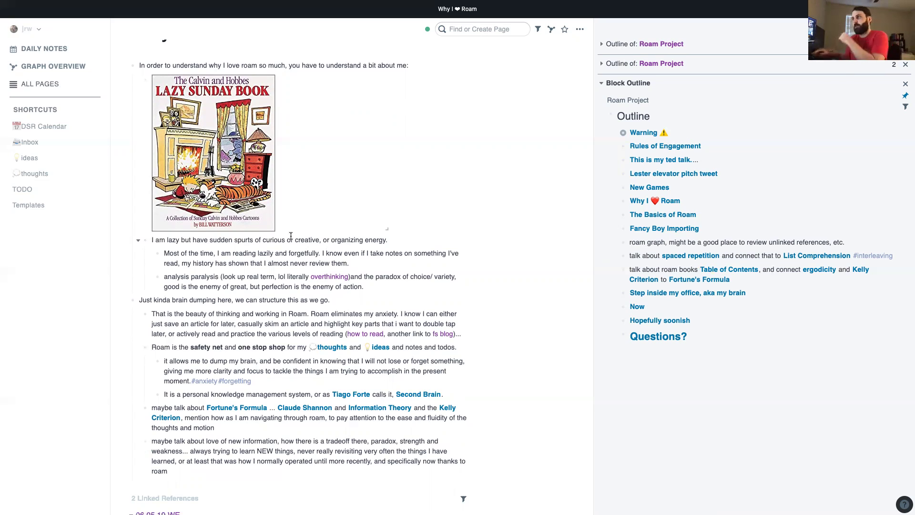
{"action": "left_click", "coordinate": [398, 276]}
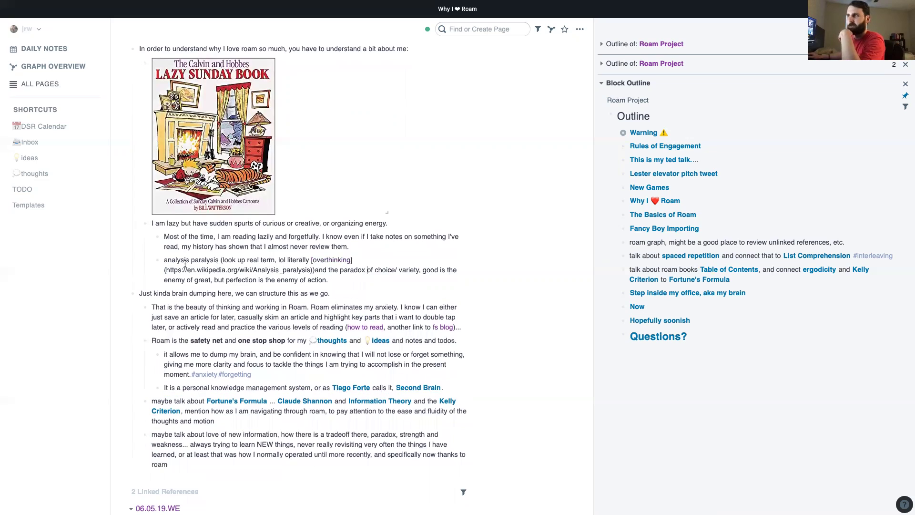
{"action": "left_click", "coordinate": [408, 247]}
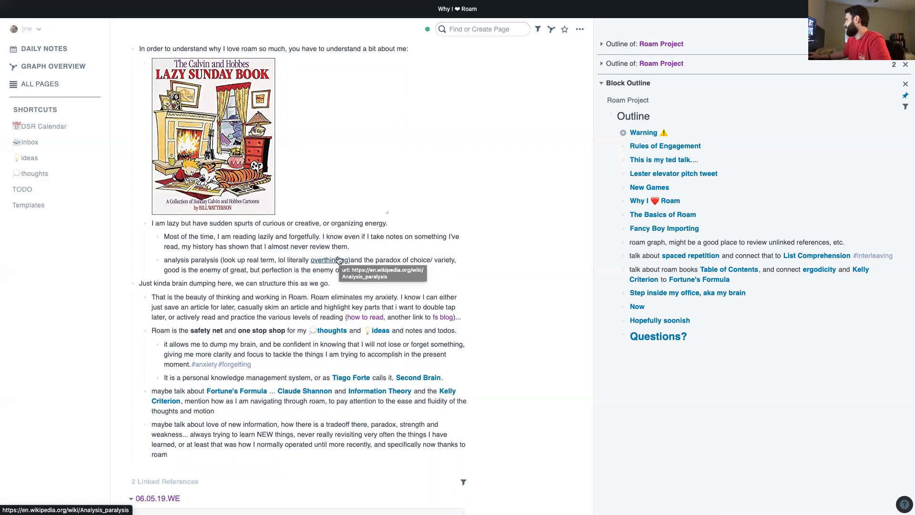
{"action": "scroll", "coordinate": [340, 260], "scroll_direction": "down", "scroll_amount": 1}
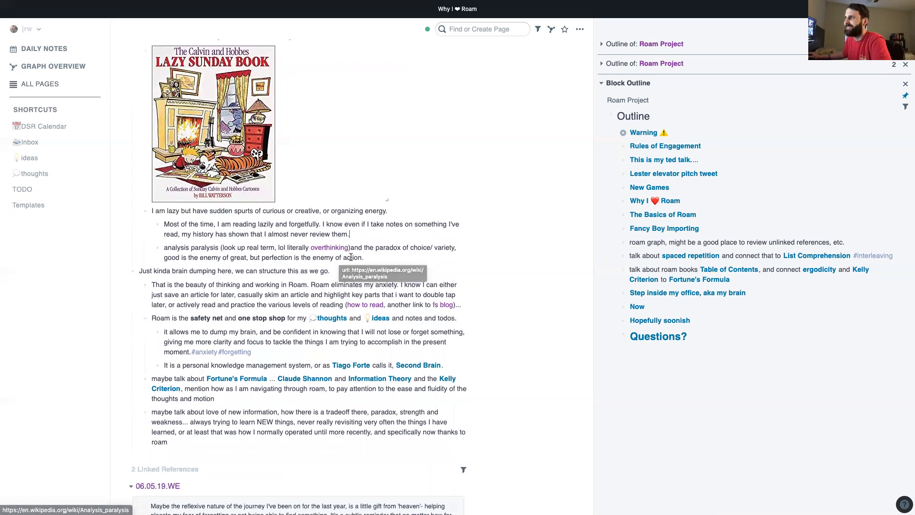
{"action": "left_click", "coordinate": [383, 254]}
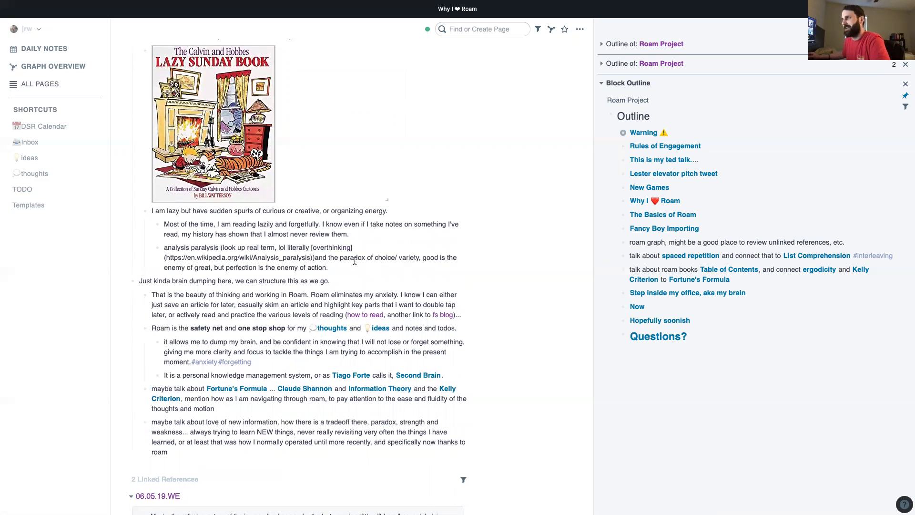
{"action": "key", "text": "Escape"}
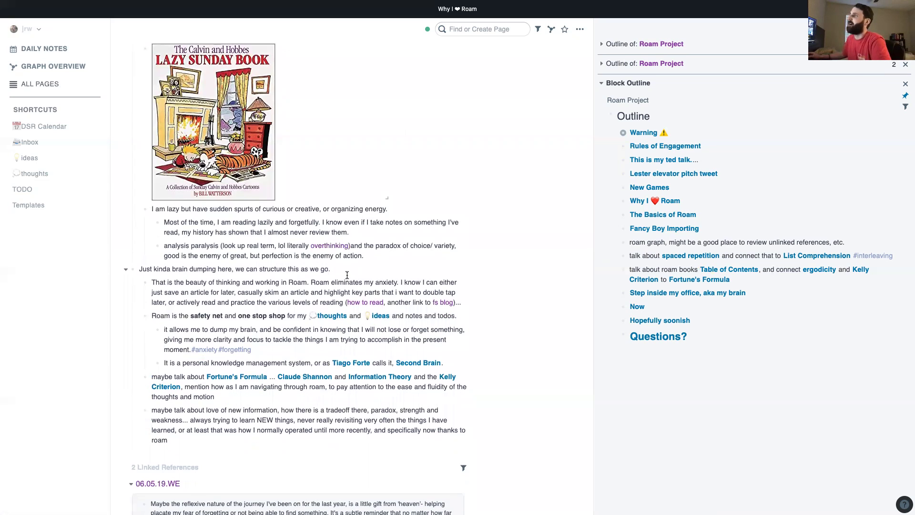
- Read the brain-dump notes on the "Why I ❤️ Roam" page, including the safety net and one stop shop block
{"action": "scroll", "coordinate": [346, 273], "scroll_direction": "down", "scroll_amount": 2}
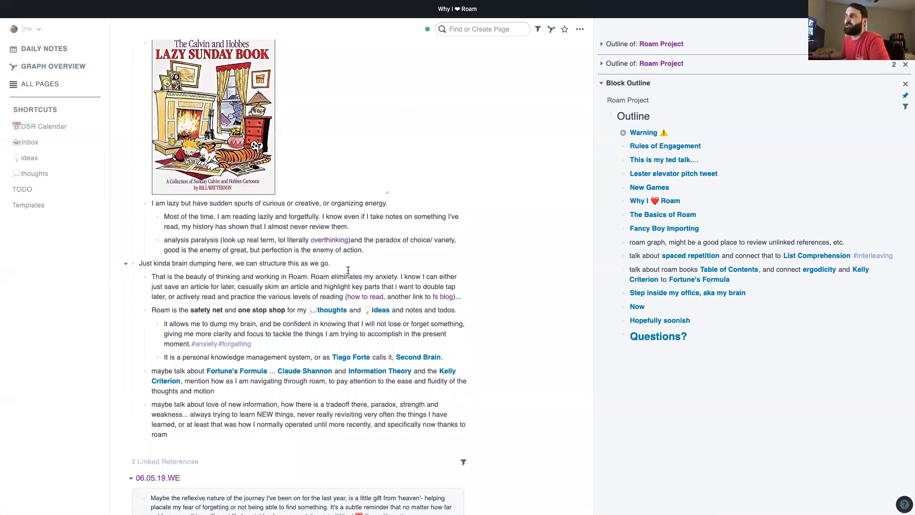
{"action": "scroll", "coordinate": [251, 232], "scroll_direction": "down", "scroll_amount": 1}
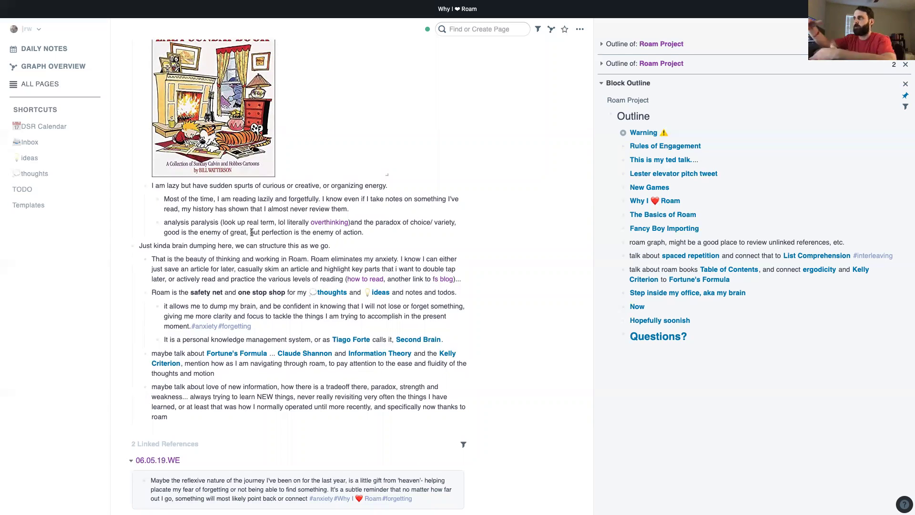
{"action": "scroll", "coordinate": [252, 233], "scroll_direction": "down", "scroll_amount": 1}
{"action": "scroll", "coordinate": [292, 244], "scroll_direction": "down", "scroll_amount": 1}
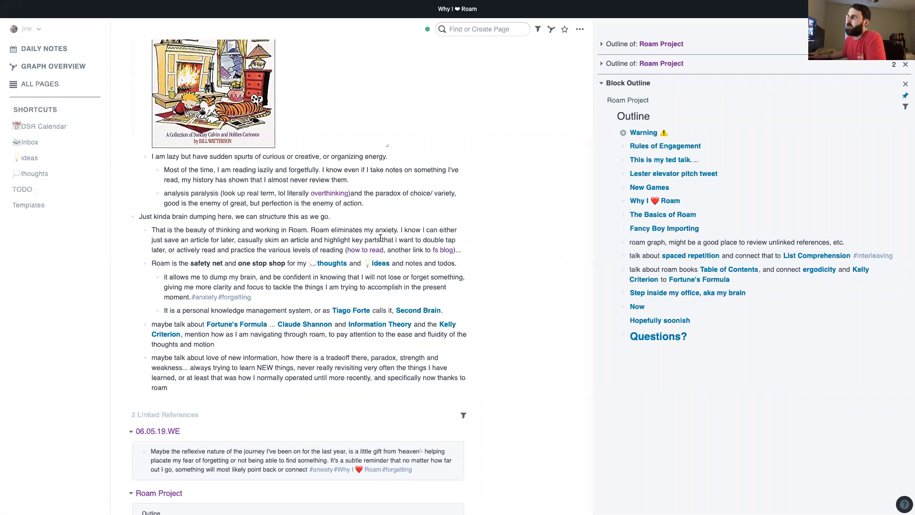
{"action": "scroll", "coordinate": [425, 244], "scroll_direction": "down", "scroll_amount": 1}
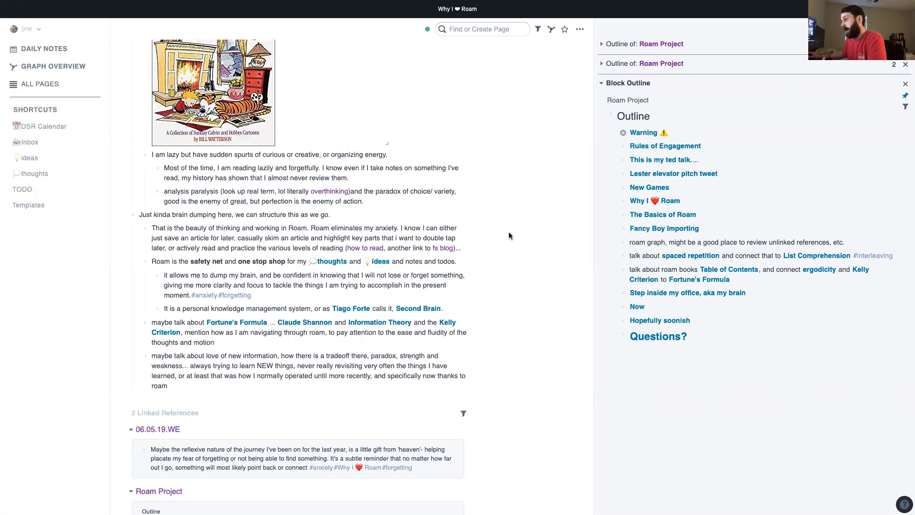
{"action": "scroll", "coordinate": [477, 224], "scroll_direction": "down", "scroll_amount": 1}
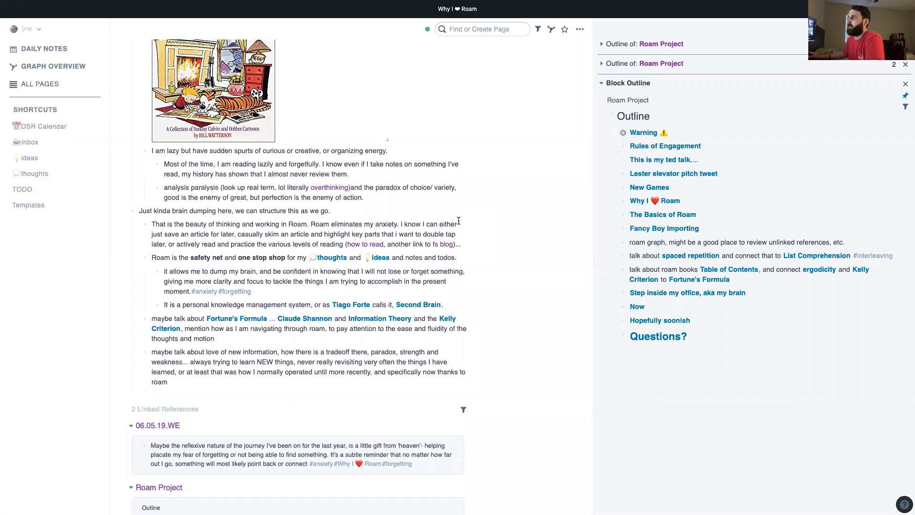
{"action": "scroll", "coordinate": [450, 221], "scroll_direction": "down", "scroll_amount": 1}
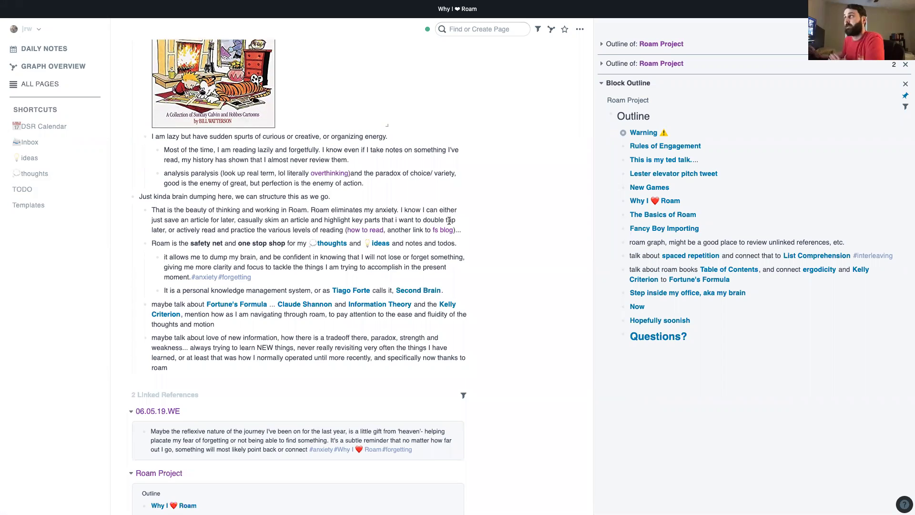
{"action": "scroll", "coordinate": [451, 219], "scroll_direction": "down", "scroll_amount": 1}
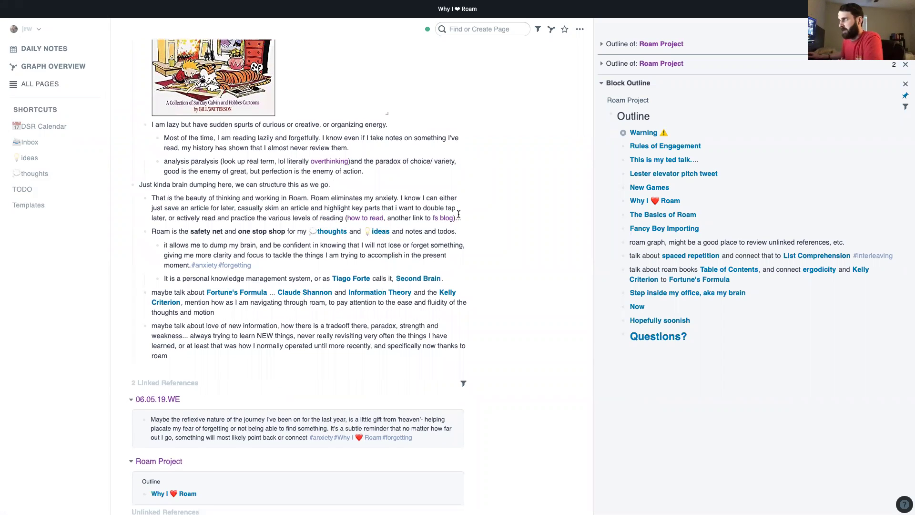
{"action": "scroll", "coordinate": [184, 200], "scroll_direction": "down", "scroll_amount": 1}
{"action": "left_click", "coordinate": [195, 225]}
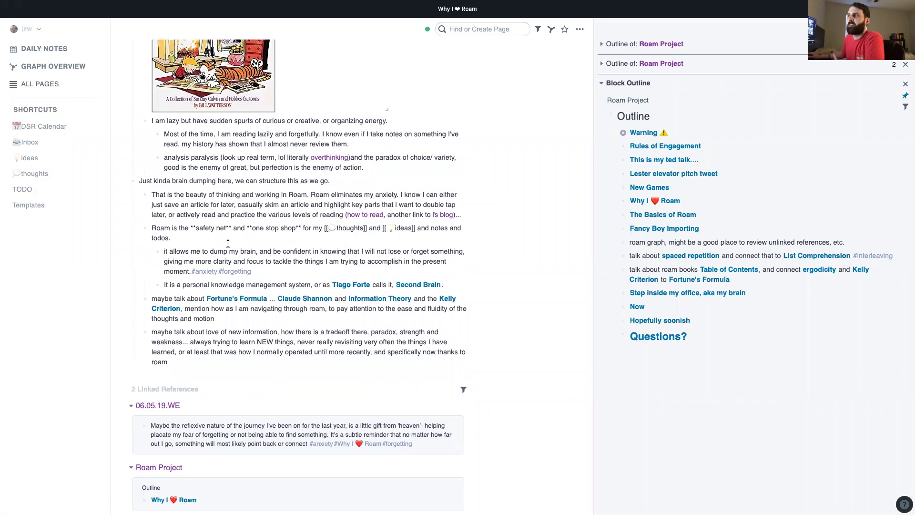
{"action": "key", "text": "Escape"}
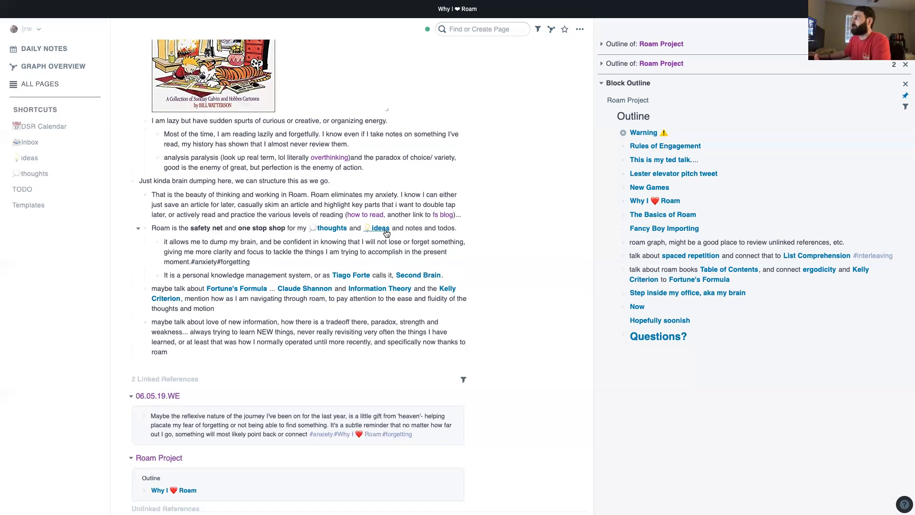
- Open the ideas page from the safety net note and examine its two October 12th, 2020 linked references
{"action": "left_click", "coordinate": [385, 230]}
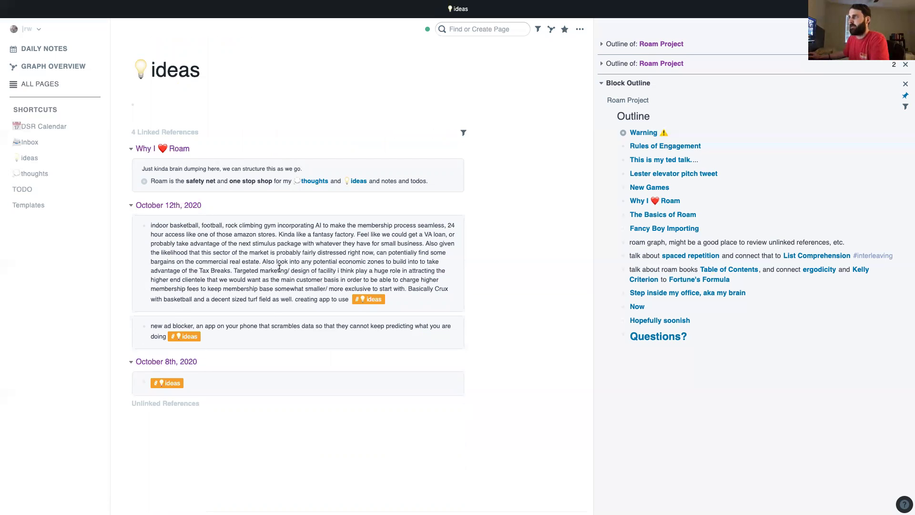
{"action": "left_click", "coordinate": [222, 261]}
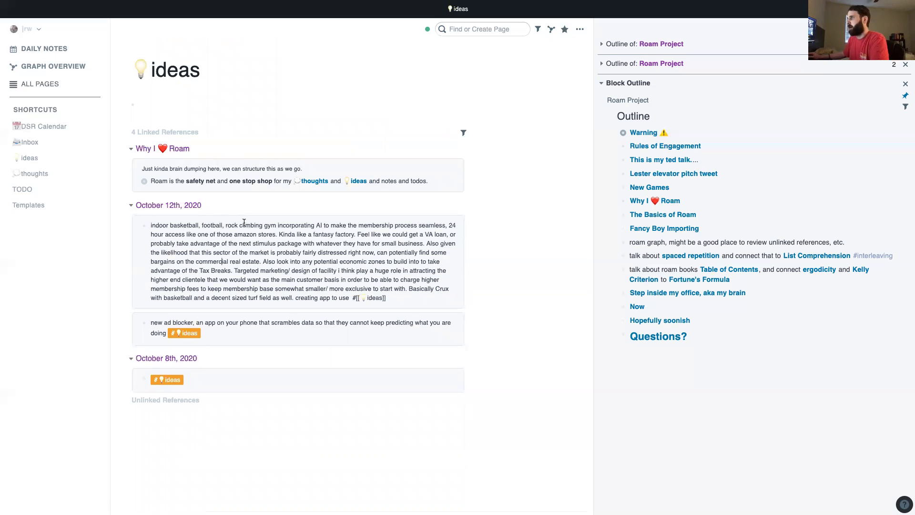
{"action": "left_click", "coordinate": [237, 333]}
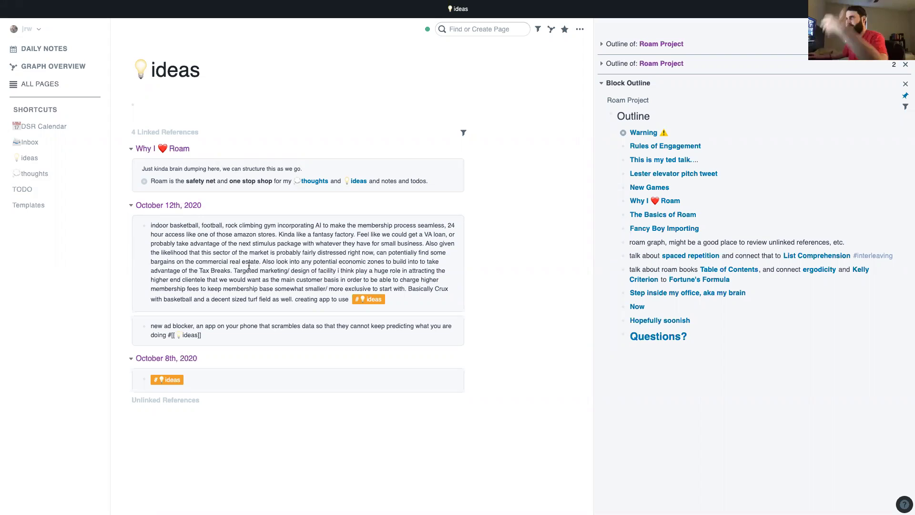
- Return to the "Why I ❤️ Roam" page and open the #anxiety tag page from its brain-dump note
{"action": "left_click", "coordinate": [173, 149]}
{"action": "scroll", "coordinate": [420, 174], "scroll_direction": "down", "scroll_amount": 3}
{"action": "scroll", "coordinate": [419, 174], "scroll_direction": "down", "scroll_amount": 3}
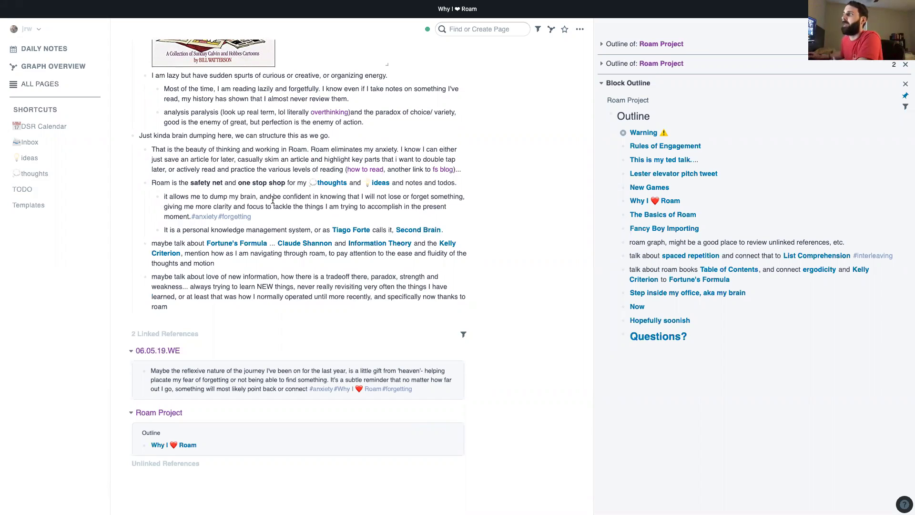
{"action": "left_click", "coordinate": [205, 216]}
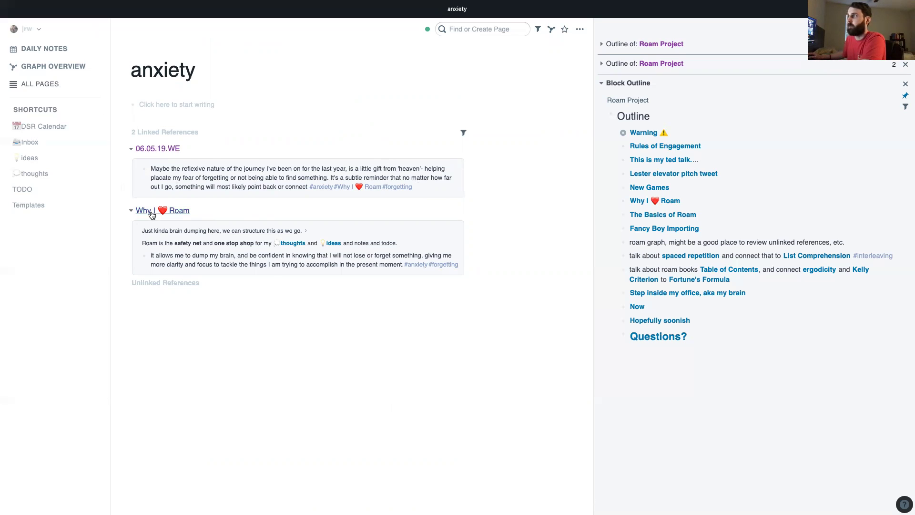
- Return to the "Why I ❤️ Roam" page from its linked reference and read the remaining brain-dump notes through the love of new information block
{"action": "left_click", "coordinate": [151, 213]}
{"action": "scroll", "coordinate": [362, 202], "scroll_direction": "down", "scroll_amount": 4}
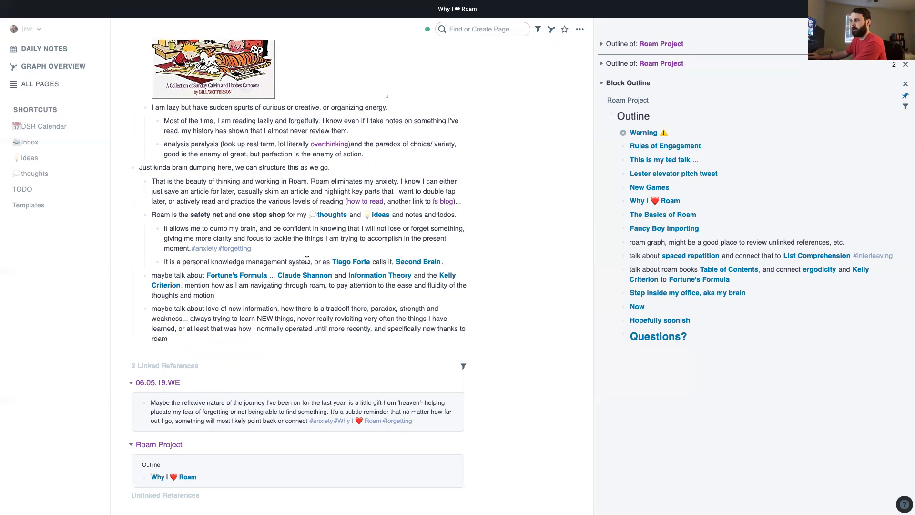
{"action": "scroll", "coordinate": [307, 259], "scroll_direction": "down", "scroll_amount": 1}
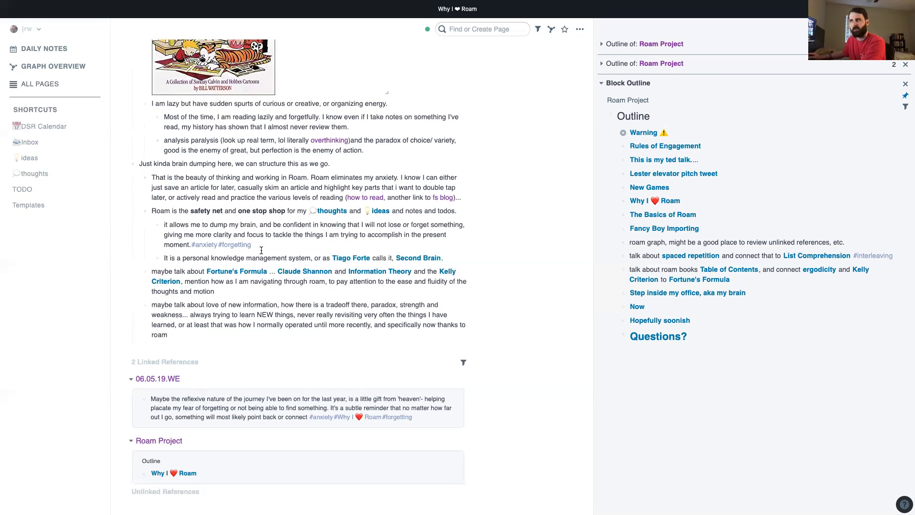
{"action": "scroll", "coordinate": [284, 209], "scroll_direction": "down", "scroll_amount": 3}
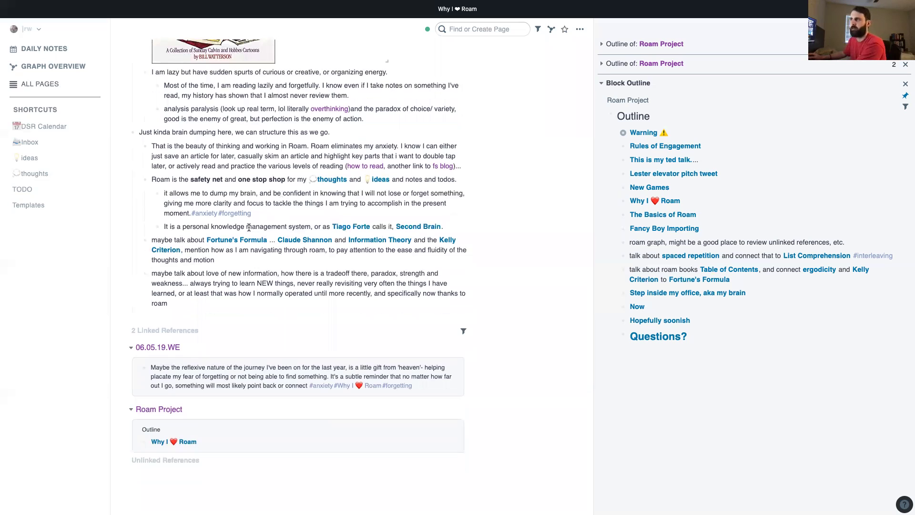
{"action": "left_click_drag", "start_coordinate": [191, 225], "coordinate": [288, 227]}
{"action": "left_click", "coordinate": [231, 259]}
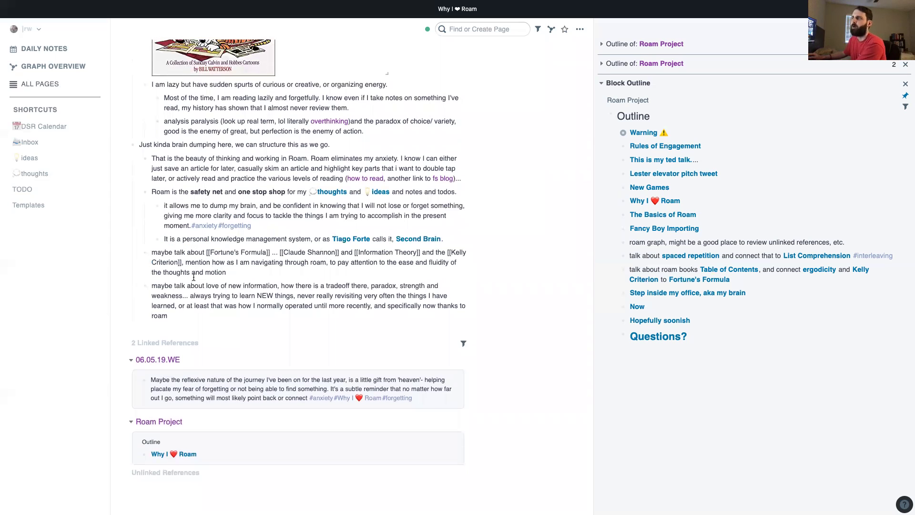
{"action": "left_click", "coordinate": [368, 214]}
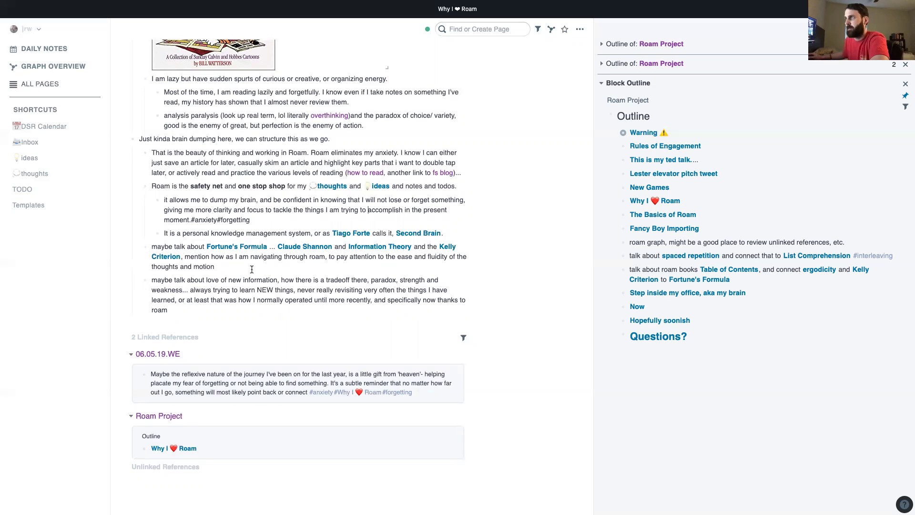
{"action": "left_click", "coordinate": [233, 269]}
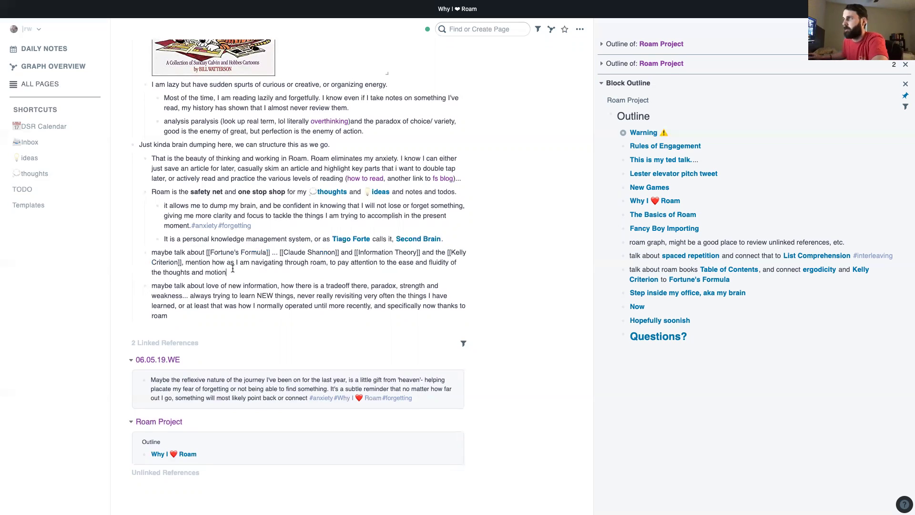
{"action": "left_click", "coordinate": [240, 286]}
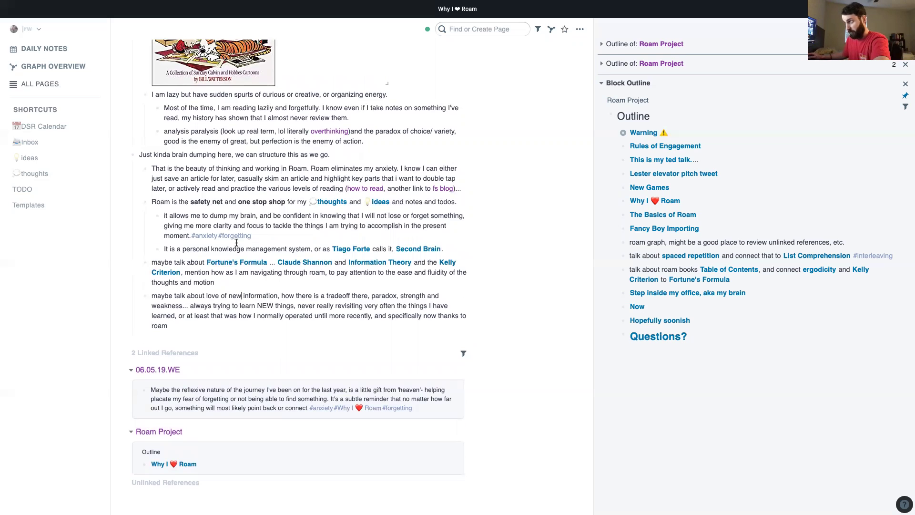
- Open the Fortune's Formula page from the brain-dump note and read its category tags and book notes through the Kelly Criterion block
{"action": "left_click", "coordinate": [225, 263]}
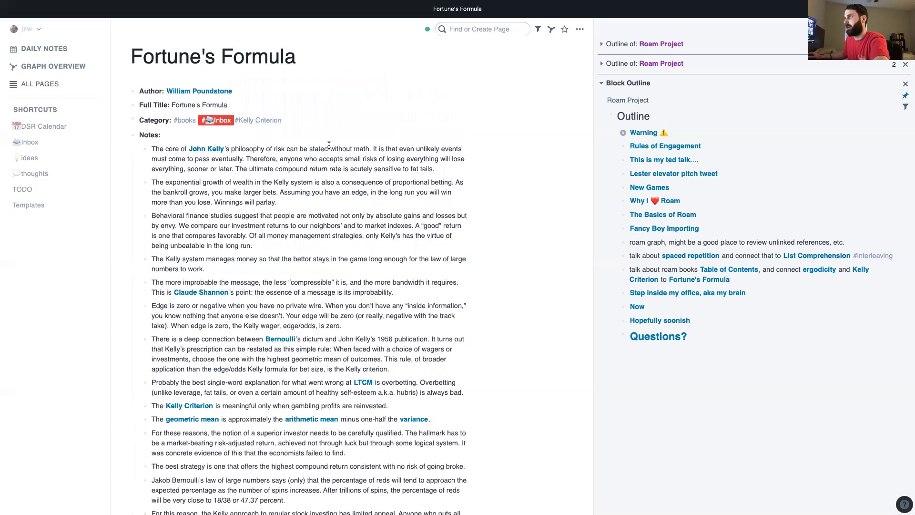
{"action": "scroll", "coordinate": [223, 140], "scroll_direction": "down", "scroll_amount": 1}
{"action": "scroll", "coordinate": [224, 140], "scroll_direction": "up", "scroll_amount": 1}
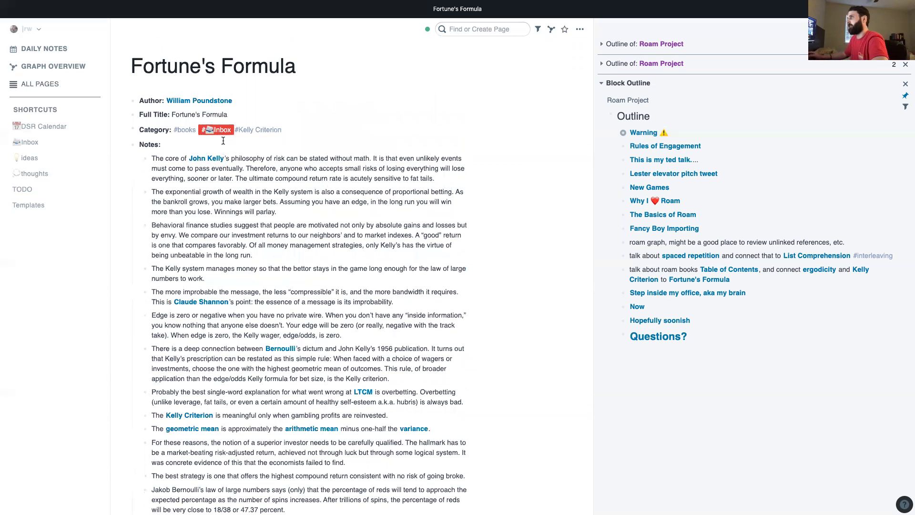
{"action": "scroll", "coordinate": [232, 138], "scroll_direction": "down", "scroll_amount": 2}
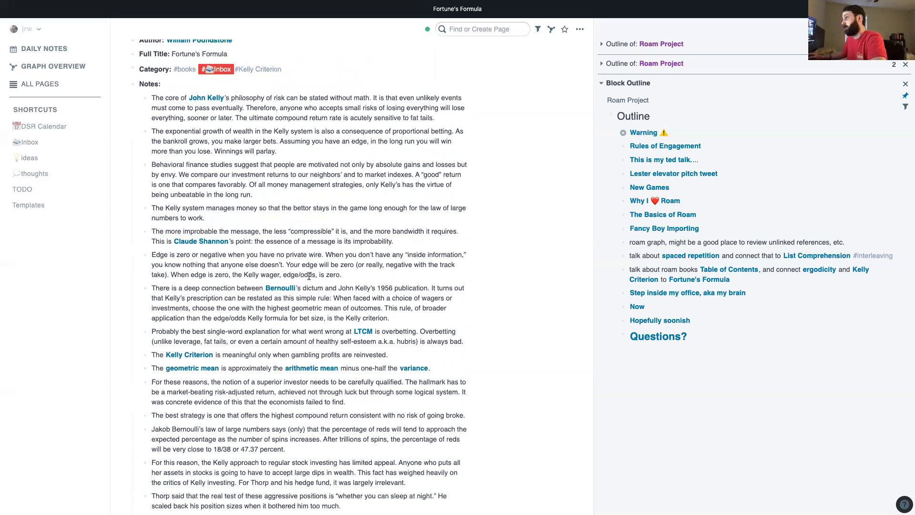
{"action": "scroll", "coordinate": [281, 291], "scroll_direction": "down", "scroll_amount": 1}
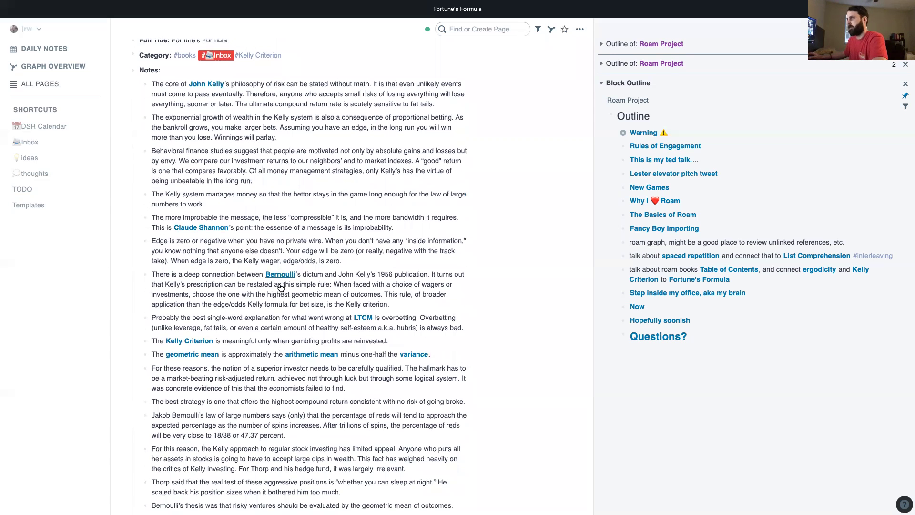
{"action": "scroll", "coordinate": [203, 324], "scroll_direction": "down", "scroll_amount": 3}
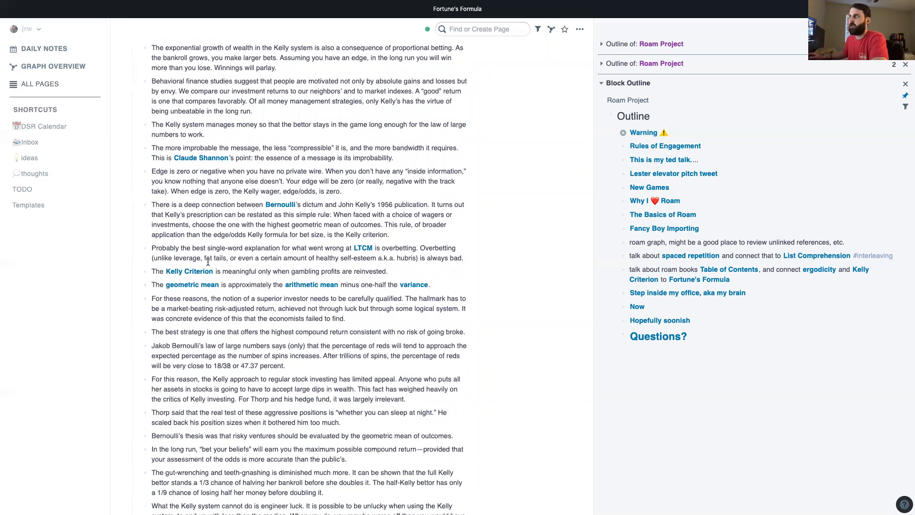
- Open the Kelly Criterion page from the Fortune's Formula notes and examine its linked references
{"action": "left_click", "coordinate": [194, 270]}
{"action": "scroll", "coordinate": [239, 100], "scroll_direction": "up", "scroll_amount": 2}
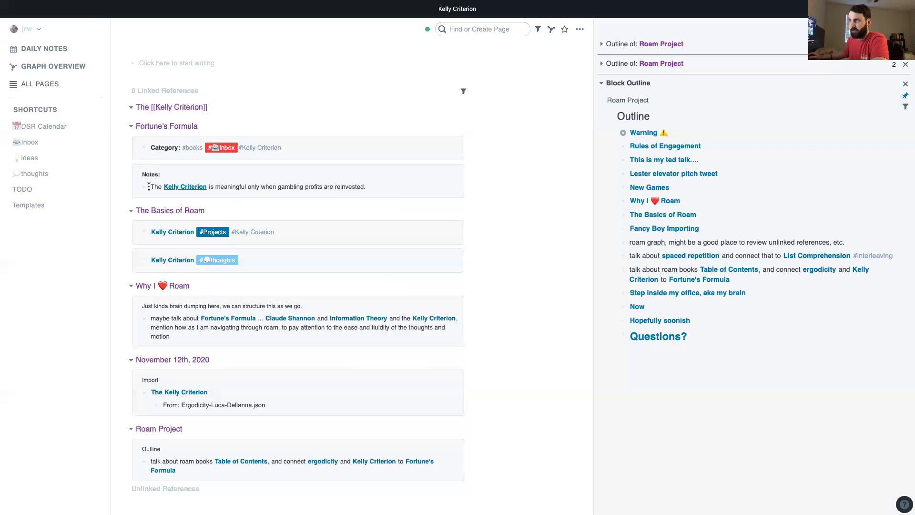
{"action": "scroll", "coordinate": [149, 276], "scroll_direction": "up", "scroll_amount": 2}
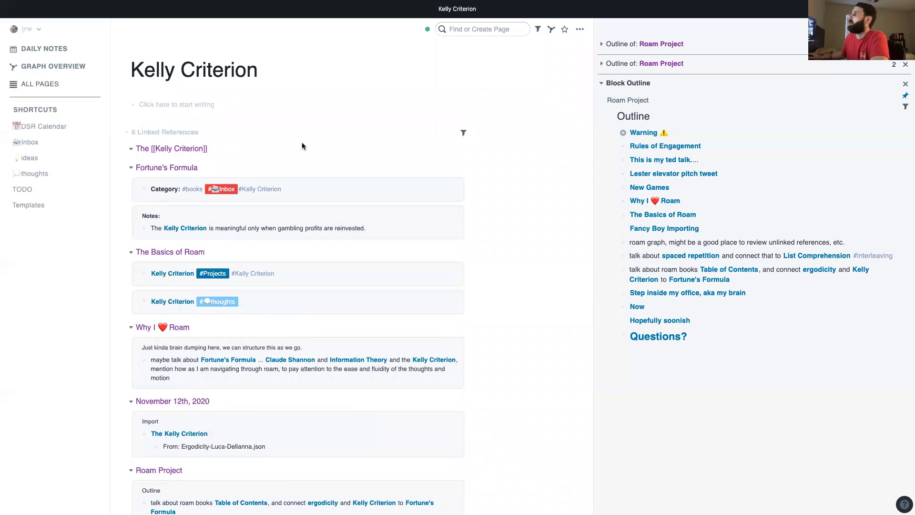
- Revisit the "Why I ❤️ Roam" page, open The Basics of Roam from the outline, and read its embedded tweet about brackets
{"action": "left_click", "coordinate": [657, 207]}
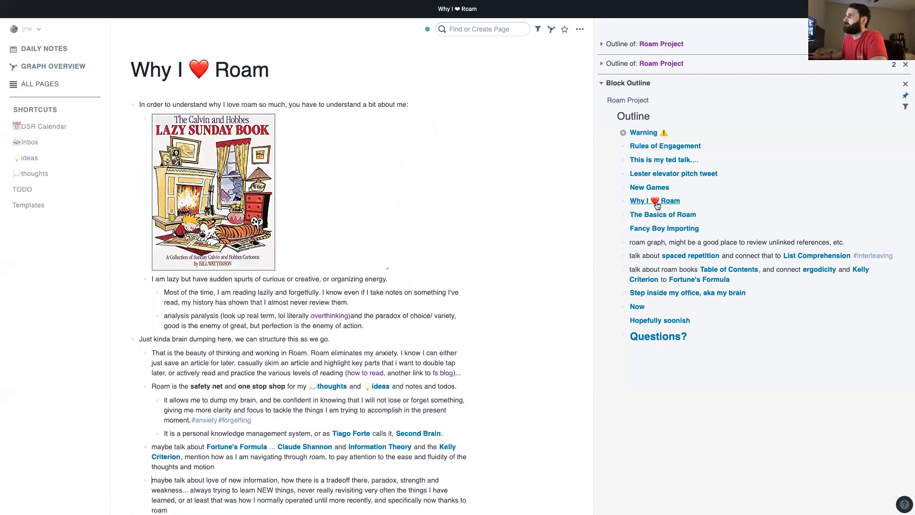
{"action": "scroll", "coordinate": [408, 175], "scroll_direction": "down", "scroll_amount": 10}
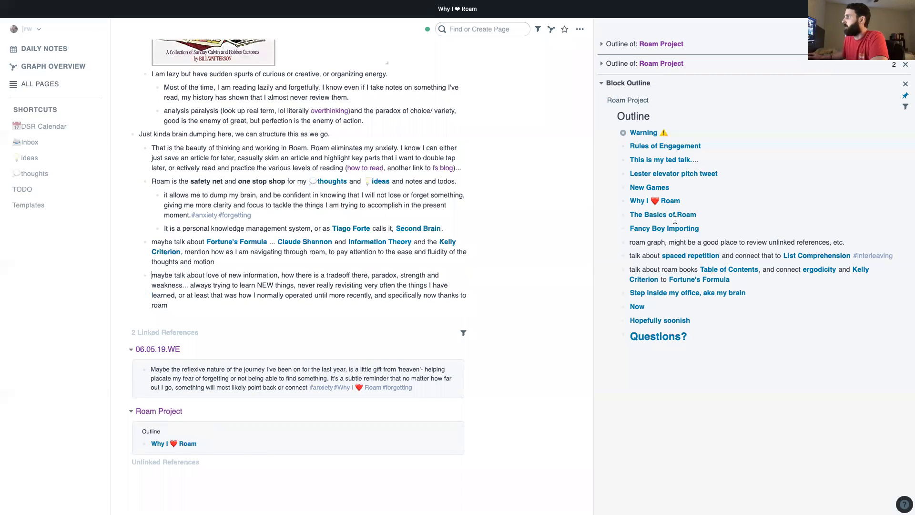
{"action": "left_click", "coordinate": [673, 215]}
{"action": "scroll", "coordinate": [378, 192], "scroll_direction": "up", "scroll_amount": 2}
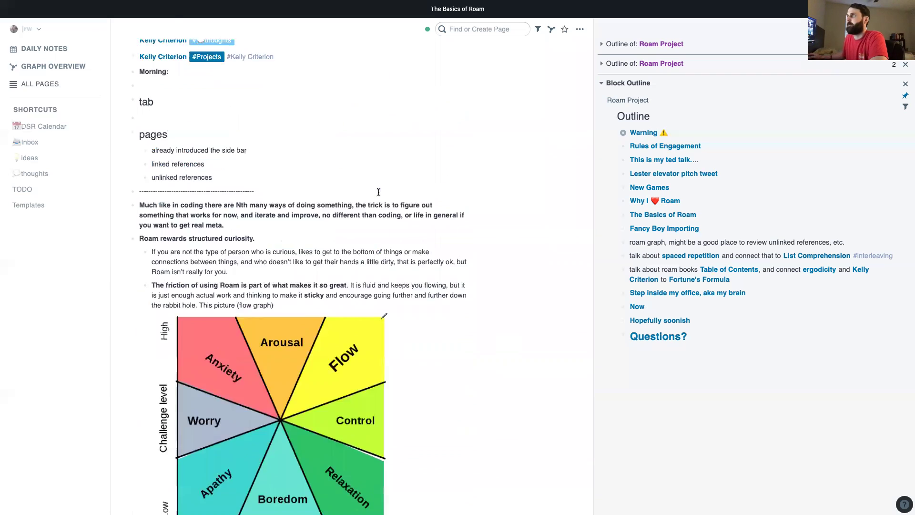
{"action": "scroll", "coordinate": [378, 192], "scroll_direction": "up", "scroll_amount": 6}
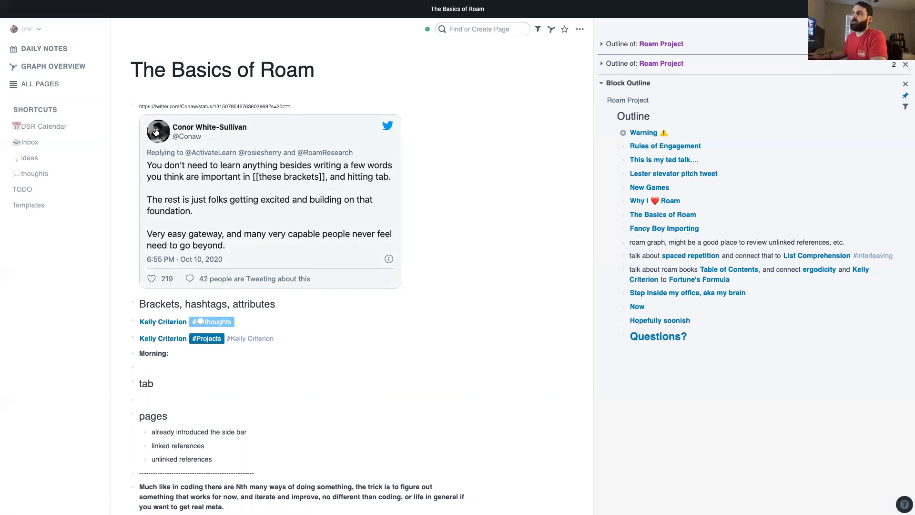
{"action": "scroll", "coordinate": [234, 124], "scroll_direction": "down", "scroll_amount": 1}
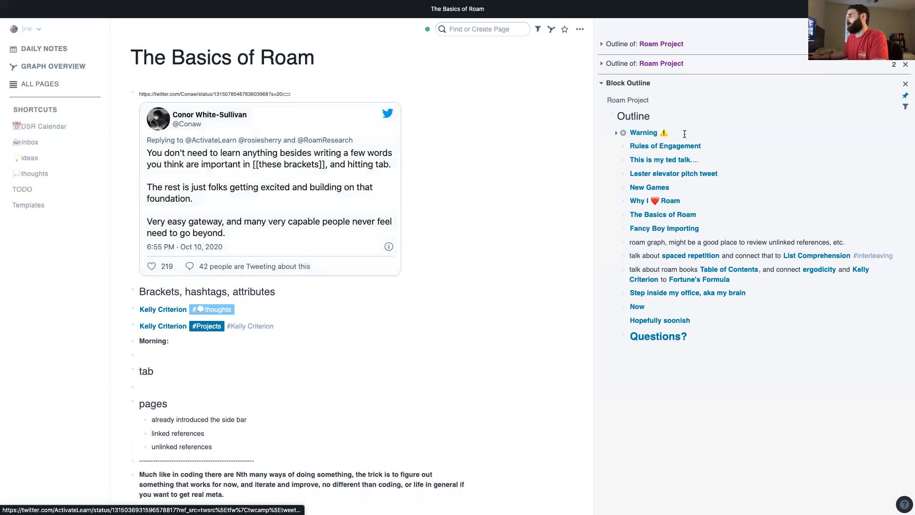
{"action": "scroll", "coordinate": [249, 181], "scroll_direction": "down", "scroll_amount": 1}
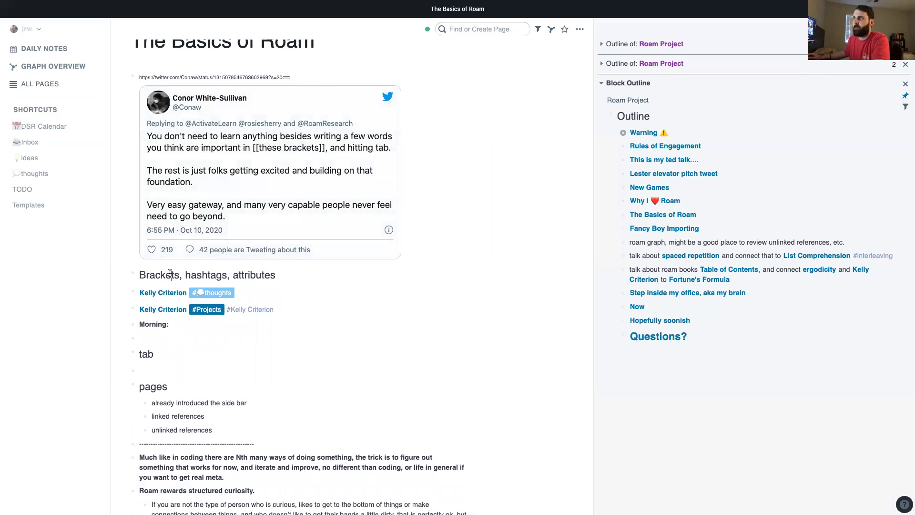
- Show the bracket and hashtag markup of the two Kelly Criterion blocks under "Brackets, hashtags, attributes"
{"action": "left_click", "coordinate": [260, 293]}
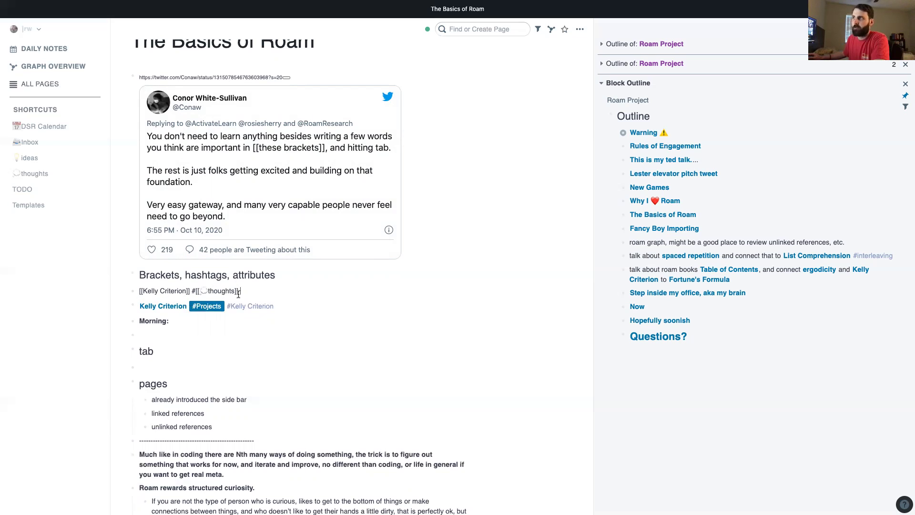
{"action": "left_click", "coordinate": [297, 308]}
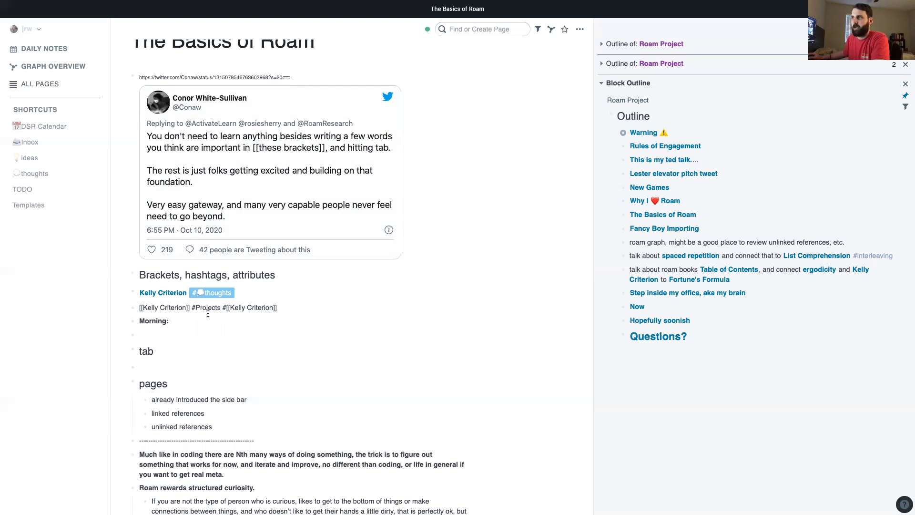
{"action": "key", "text": "Up"}
- Open the Kelly Criterion page from its bracketed link, compare it with The Basics of Roam, and return to that page
{"action": "left_click", "coordinate": [172, 310]}
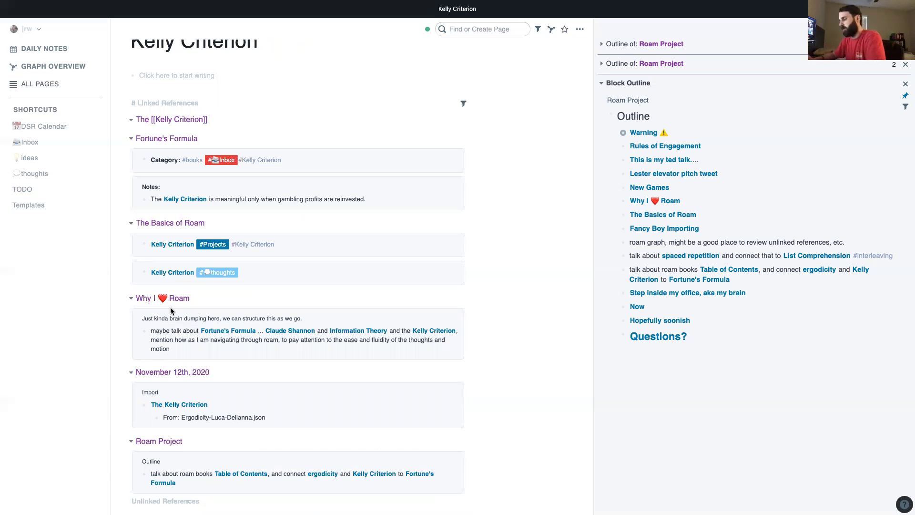
{"action": "key", "text": "alt+Left"}
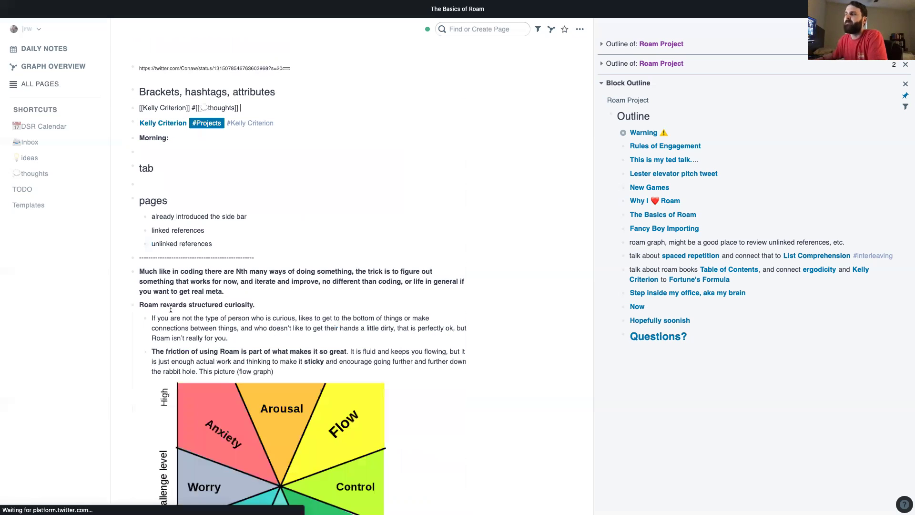
{"action": "key", "text": "alt+Right"}
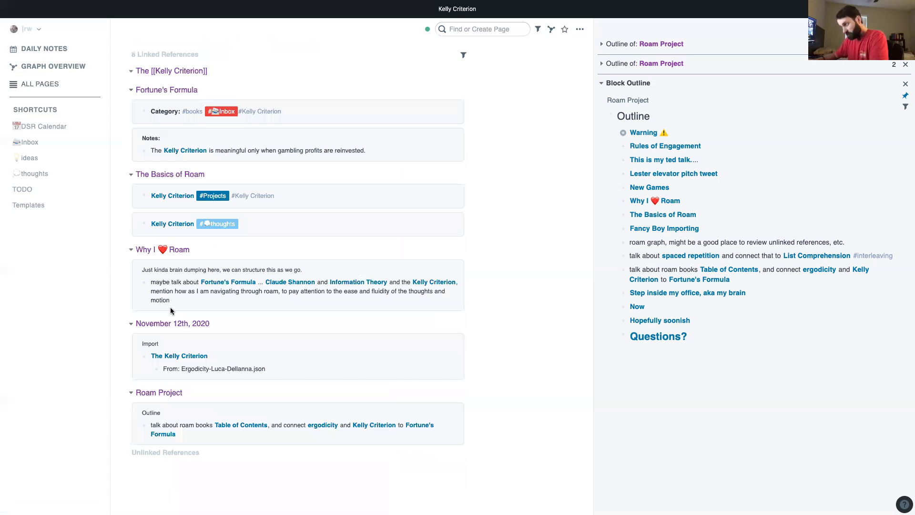
{"action": "key", "text": "alt+Left"}
- Open the same Kelly Criterion page through its hashtag in the #Projects block and go back to The Basics of Roam
{"action": "scroll", "coordinate": [433, 83], "scroll_direction": "down", "scroll_amount": 1}
{"action": "left_click", "coordinate": [282, 249]}
{"action": "left_click", "coordinate": [257, 283]}
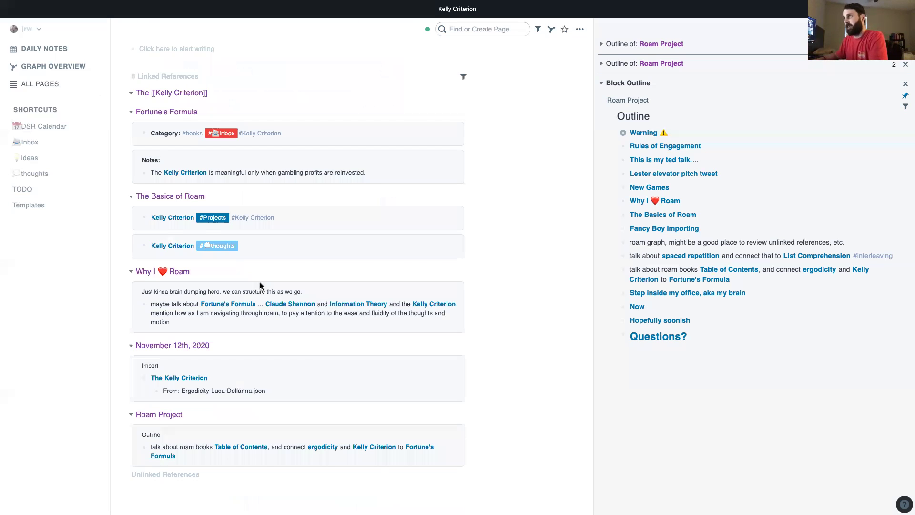
{"action": "key", "text": "alt+Left"}
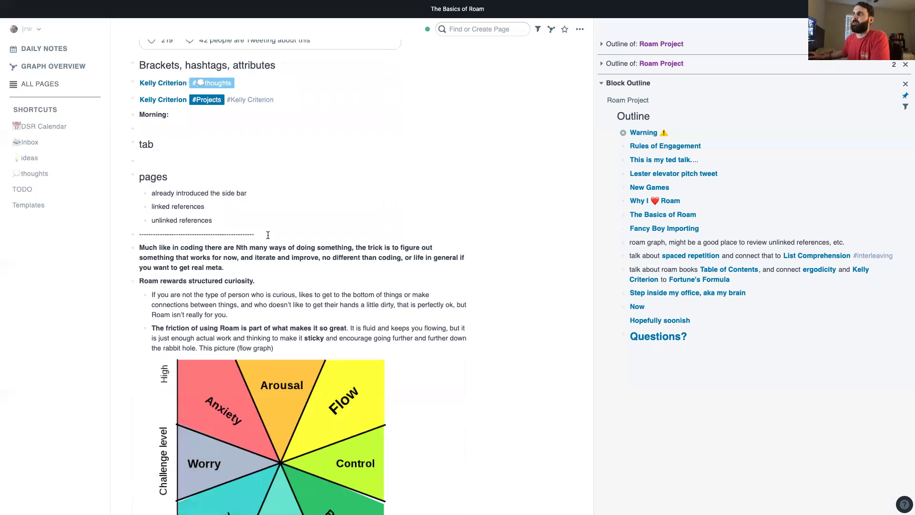
- Review The Basics of Roam from the embedded tweet through the flow graph to the closing block about compounding
{"action": "scroll", "coordinate": [267, 234], "scroll_direction": "up", "scroll_amount": 3}
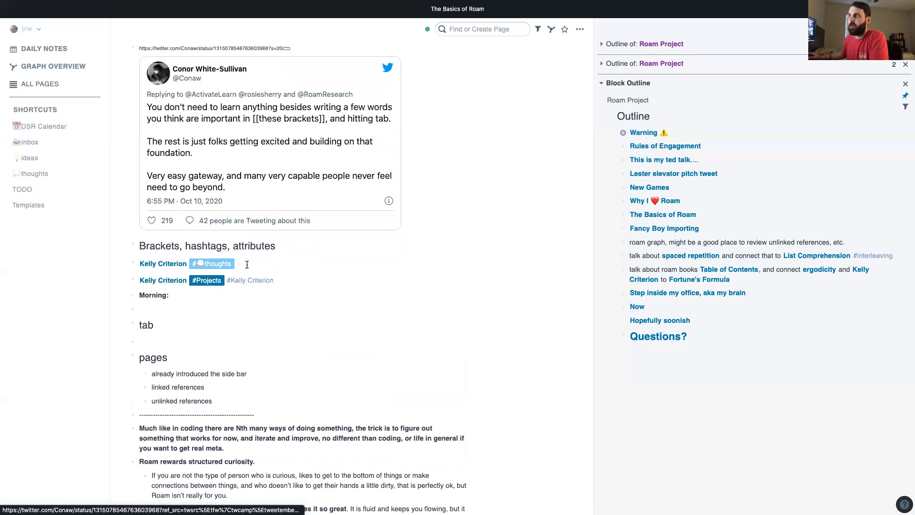
{"action": "scroll", "coordinate": [248, 264], "scroll_direction": "up", "scroll_amount": 1}
{"action": "scroll", "coordinate": [248, 263], "scroll_direction": "up", "scroll_amount": 2}
{"action": "scroll", "coordinate": [236, 254], "scroll_direction": "down", "scroll_amount": 9}
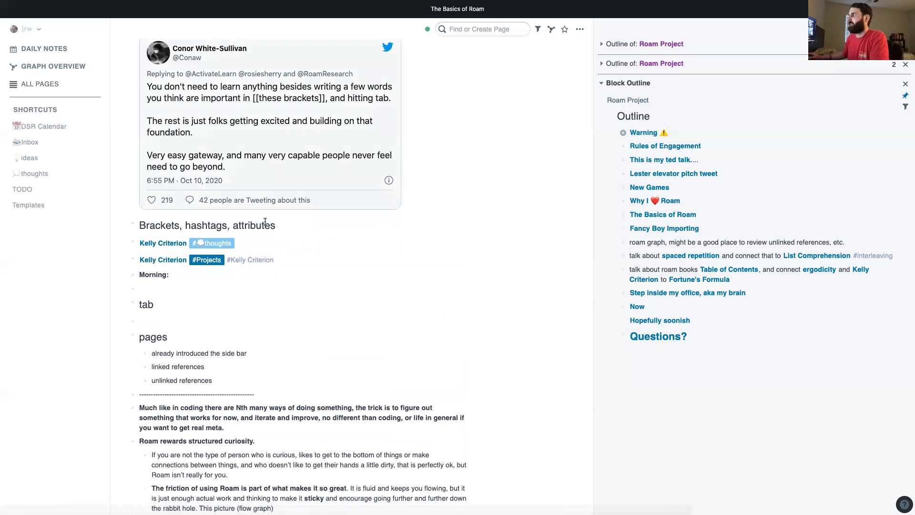
{"action": "scroll", "coordinate": [263, 219], "scroll_direction": "down", "scroll_amount": 4}
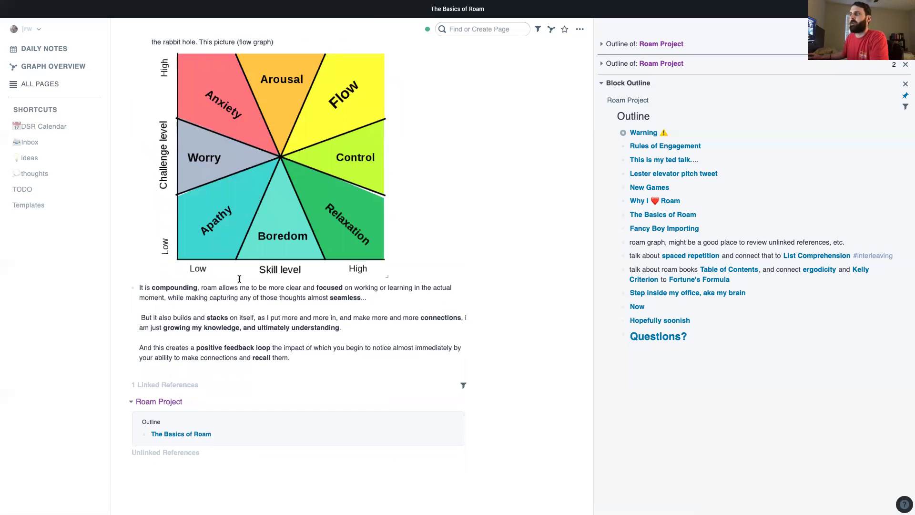
- Turn the word "compounding" in the block below the flow graph into a [[compounding]] page link
{"action": "left_click", "coordinate": [171, 286]}
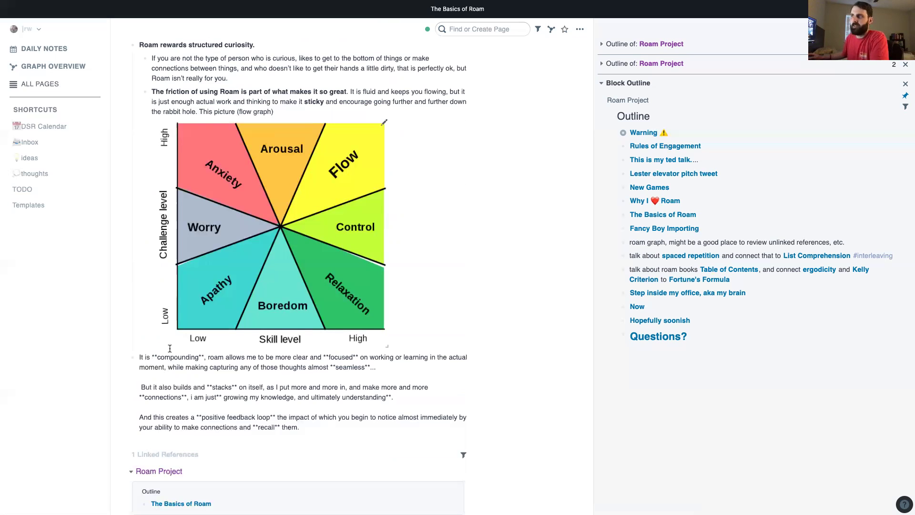
{"action": "double_click", "coordinate": [172, 359]}
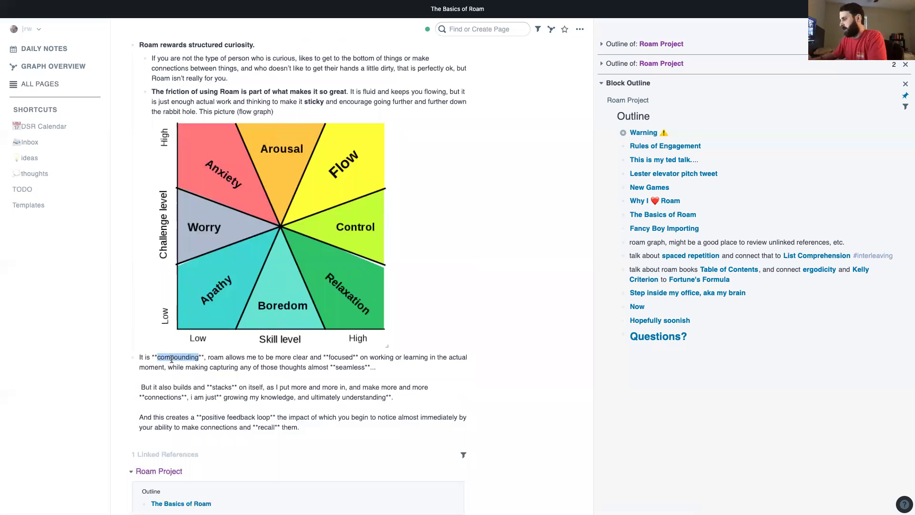
{"action": "type", "text": "[["}
- Add the #finance tag after "seamless" in the first paragraph of the block about compounding
{"action": "left_click", "coordinate": [421, 367]}
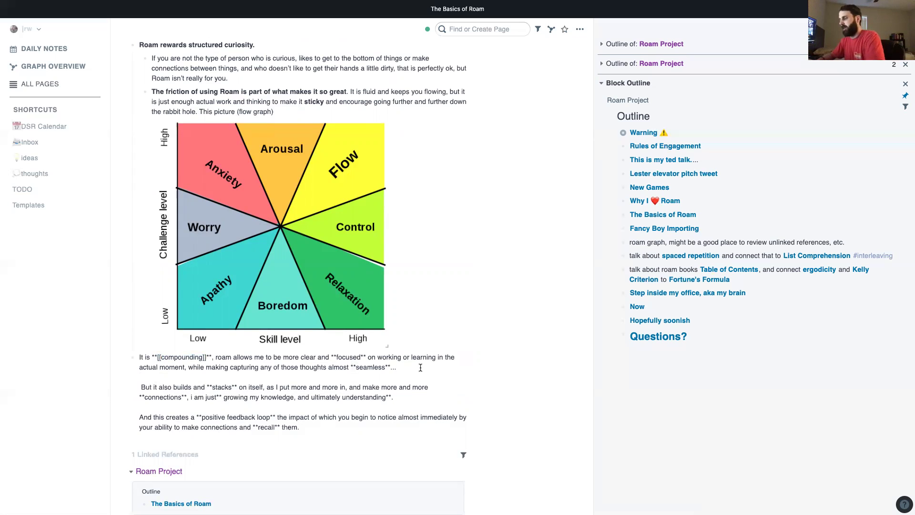
{"action": "type", "text": "3"}
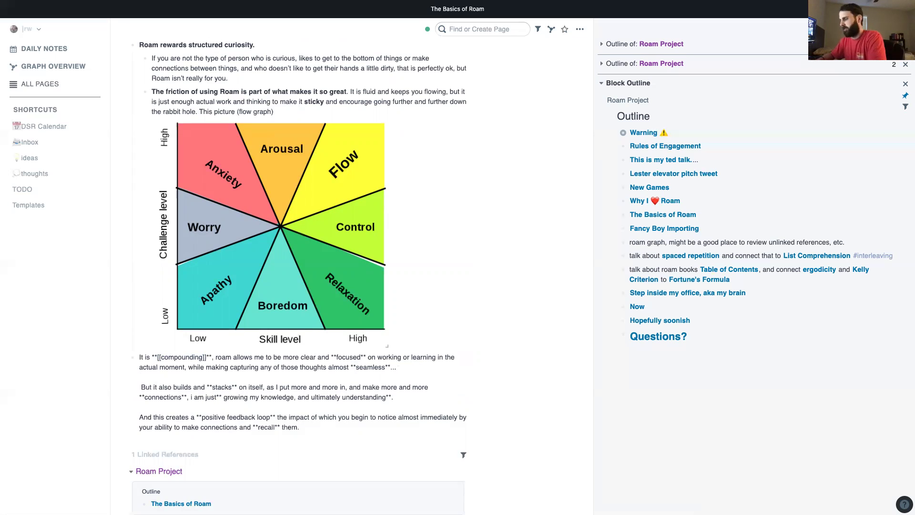
{"action": "type", "text": "#finan"}
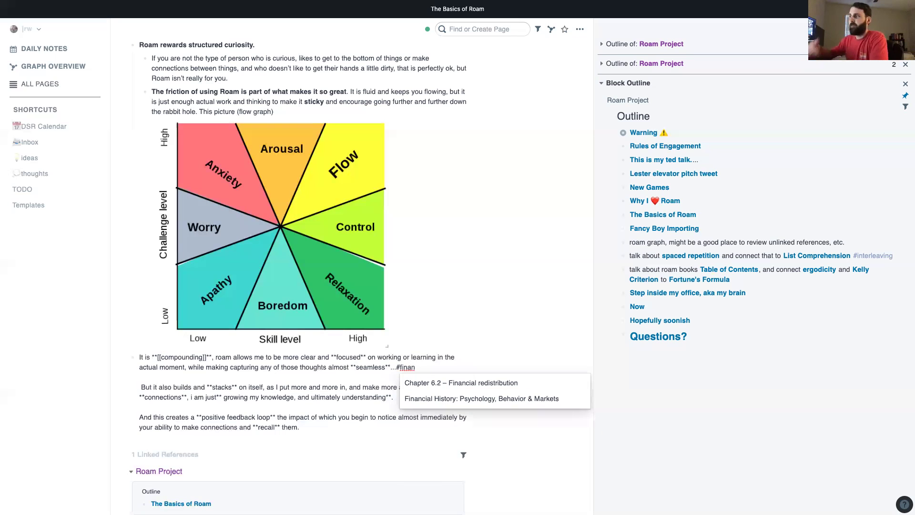
{"action": "type", "text": "ce"}
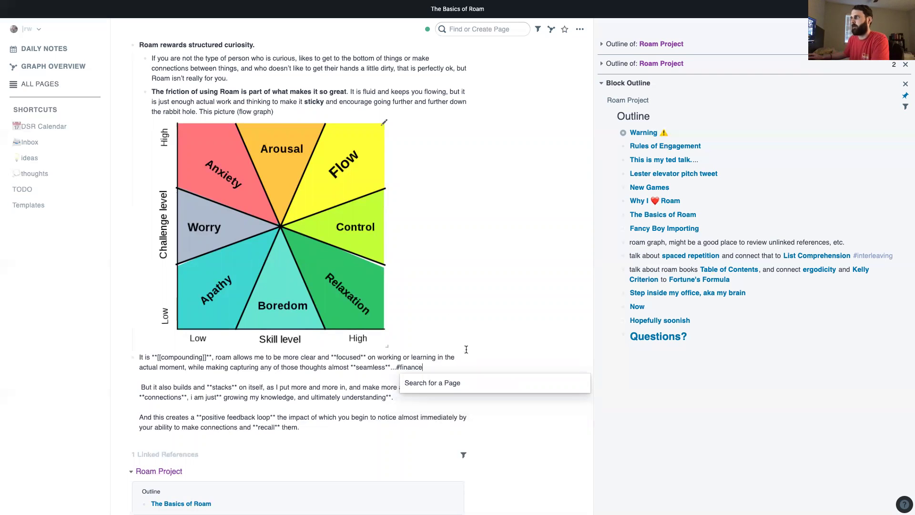
{"action": "left_click", "coordinate": [466, 350]}
- Inspect the Morning:: attribute under the "Brackets, hashtags, attributes" heading and open the Morning page from it
{"action": "scroll", "coordinate": [421, 334], "scroll_direction": "up", "scroll_amount": 5}
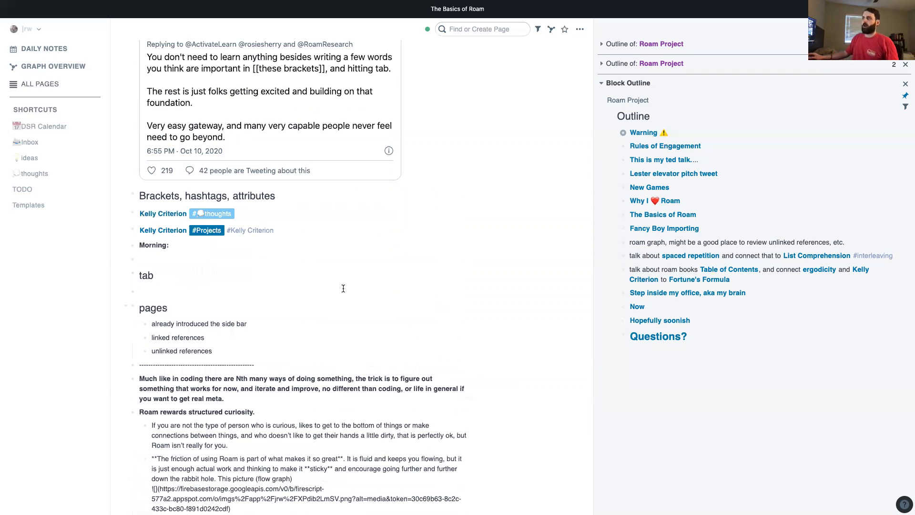
{"action": "scroll", "coordinate": [318, 256], "scroll_direction": "up", "scroll_amount": 3}
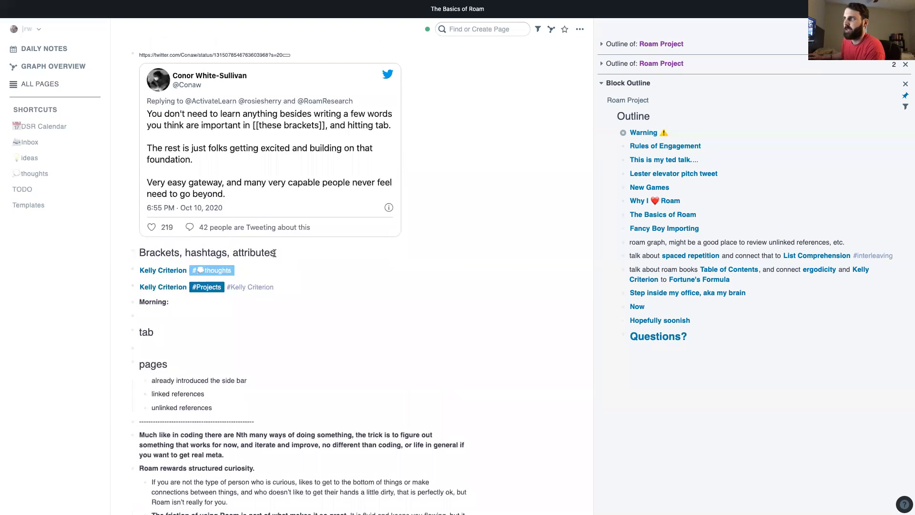
{"action": "left_click_drag", "start_coordinate": [265, 252], "coordinate": [276, 252]}
{"action": "left_click", "coordinate": [167, 292]}
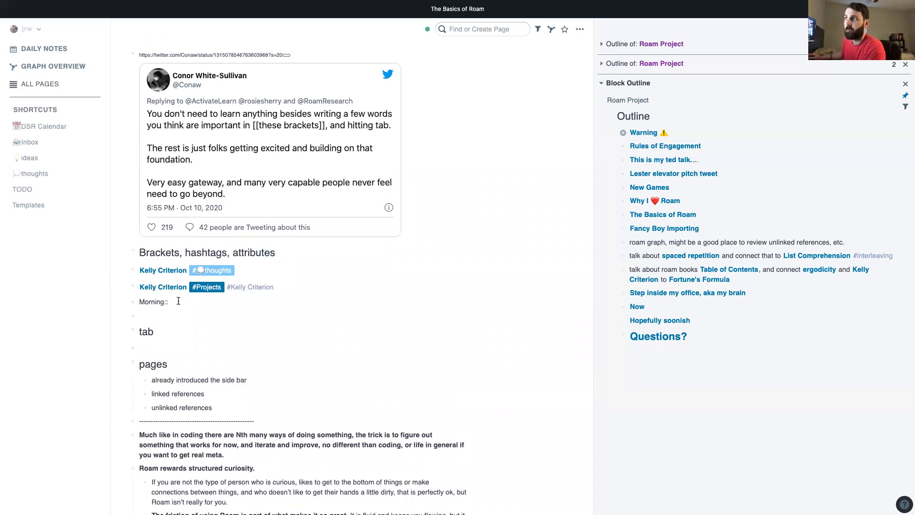
{"action": "key", "text": "Down"}
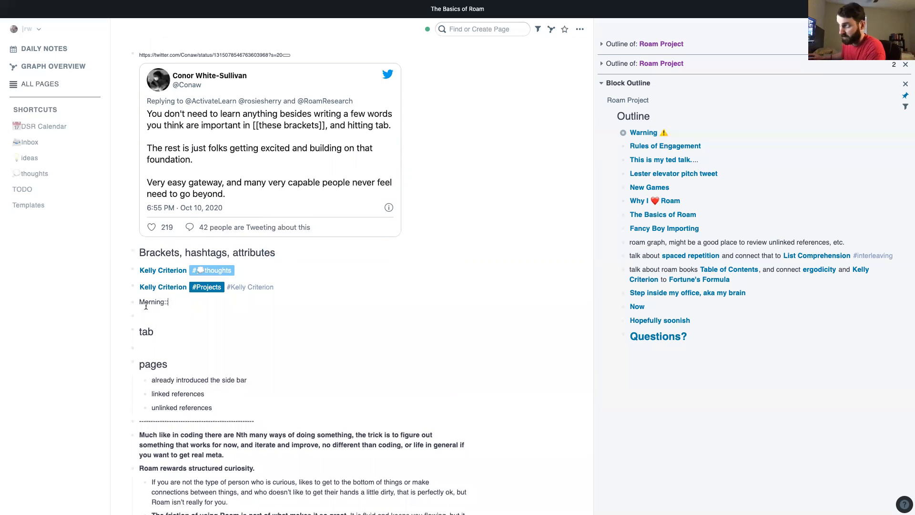
{"action": "left_click", "coordinate": [159, 316]}
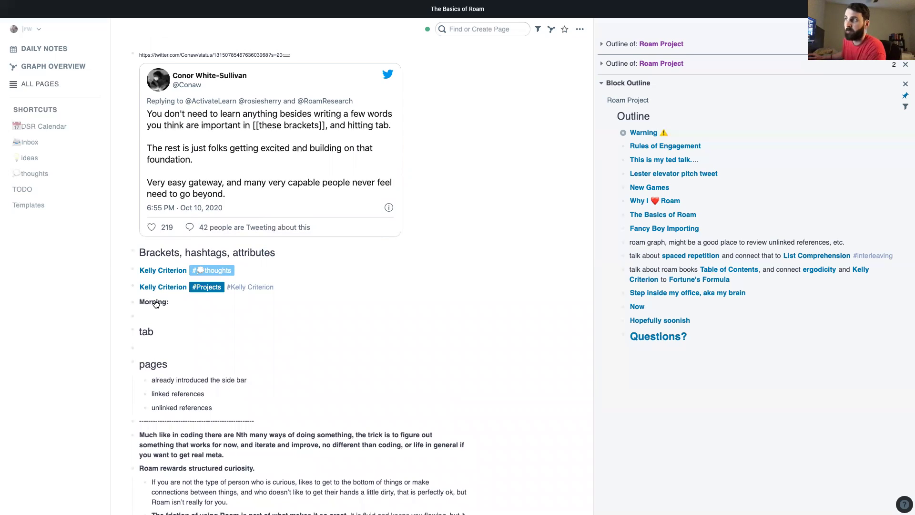
{"action": "left_click", "coordinate": [156, 303]}
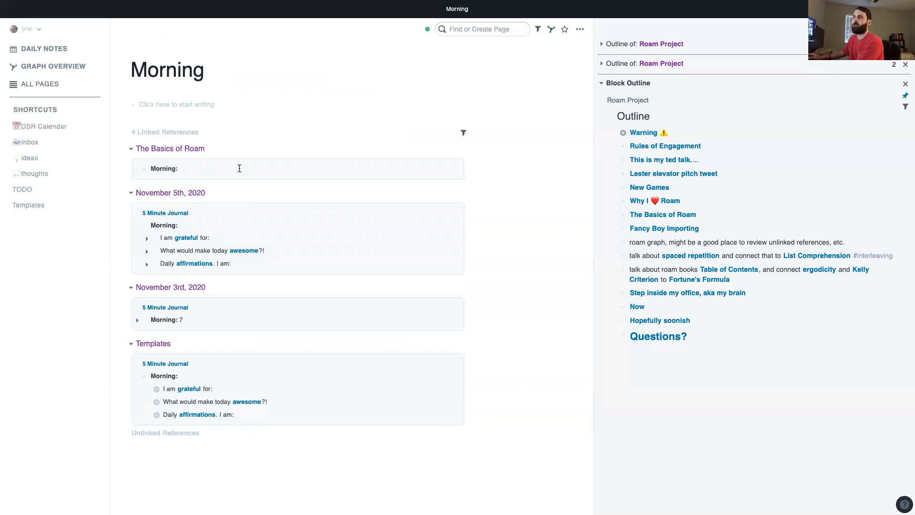
- Look through the DSR Calendar page with its iframe code, the Inbox page and the thoughts page
{"action": "left_click", "coordinate": [30, 127]}
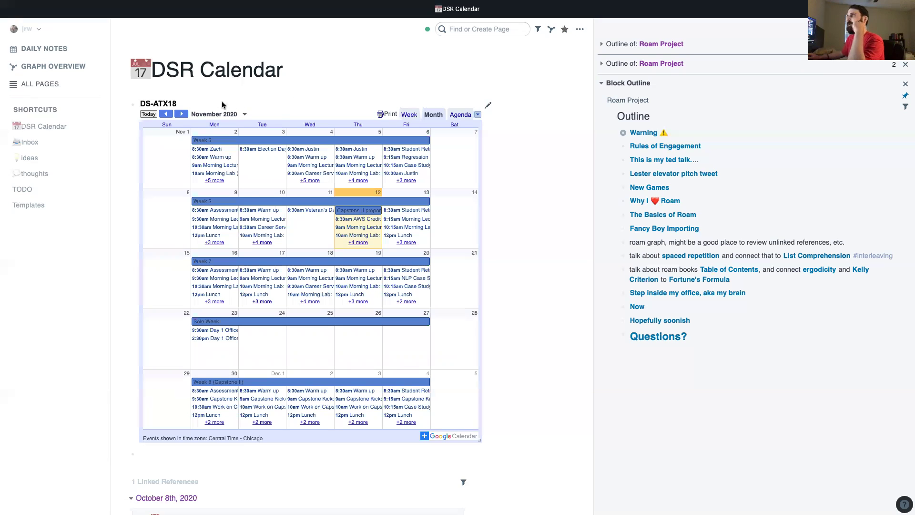
{"action": "left_click", "coordinate": [491, 109]}
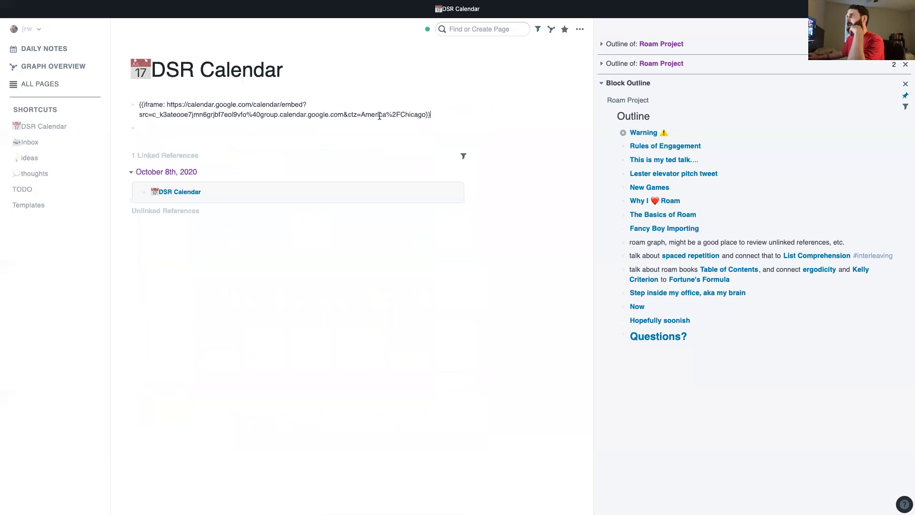
{"action": "left_click", "coordinate": [34, 141]}
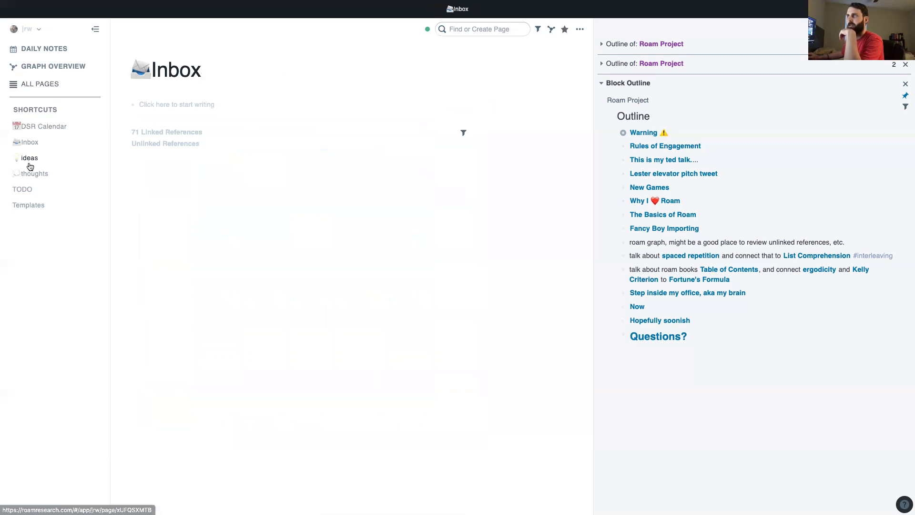
{"action": "left_click", "coordinate": [27, 160]}
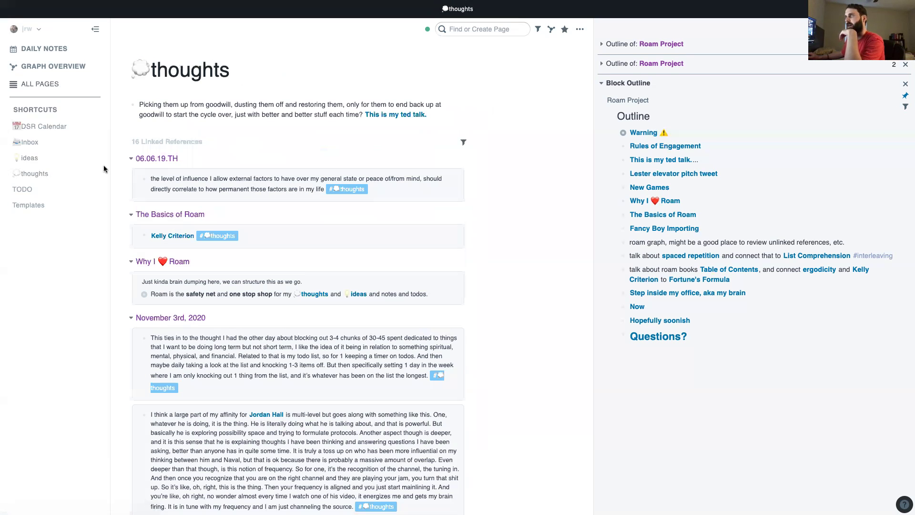
- Open the TODO page, add a to-do "undo this" and mark it as done
{"action": "left_click", "coordinate": [22, 189]}
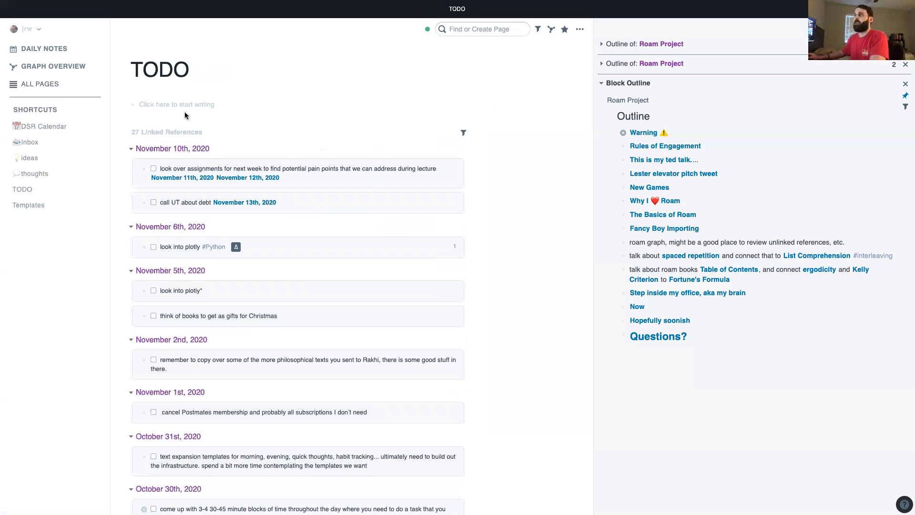
{"action": "left_click", "coordinate": [168, 102]}
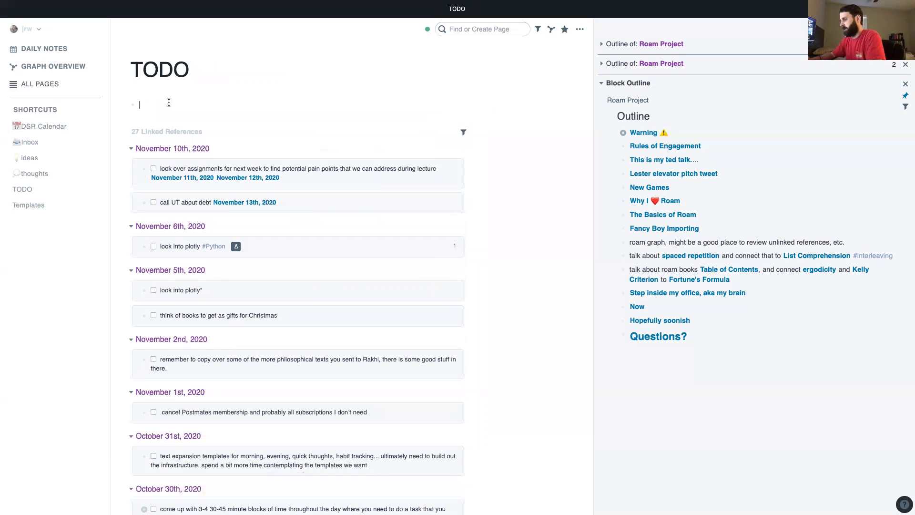
{"action": "key", "text": "ctrl+Return"}
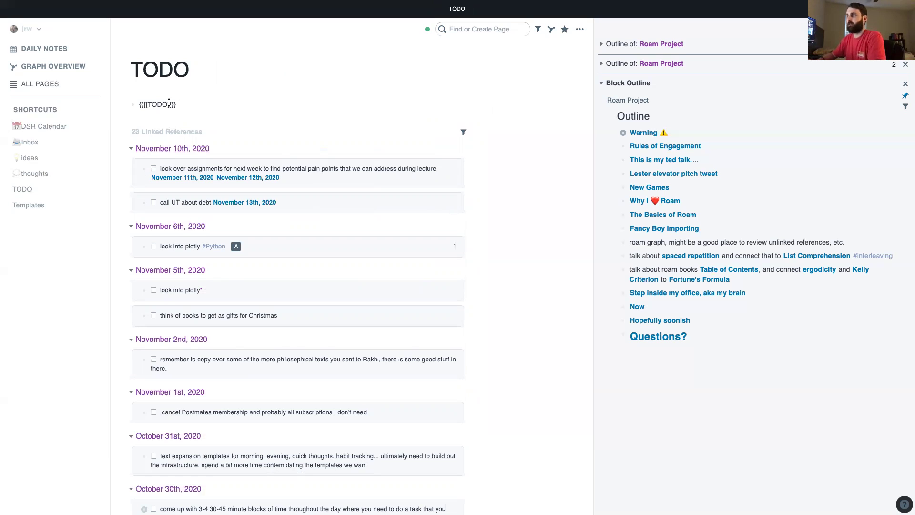
{"action": "type", "text": "undo this"}
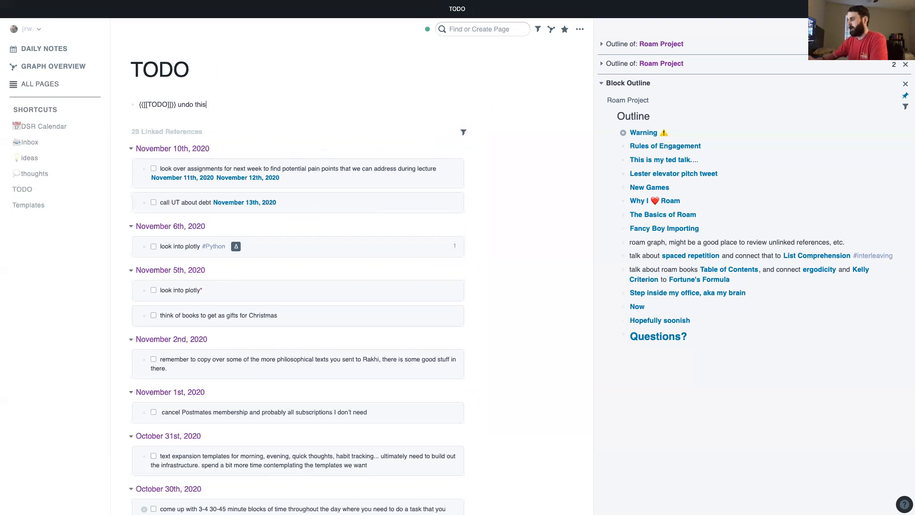
{"action": "key", "text": "ctrl+Return"}
{"action": "key", "text": "Return"}
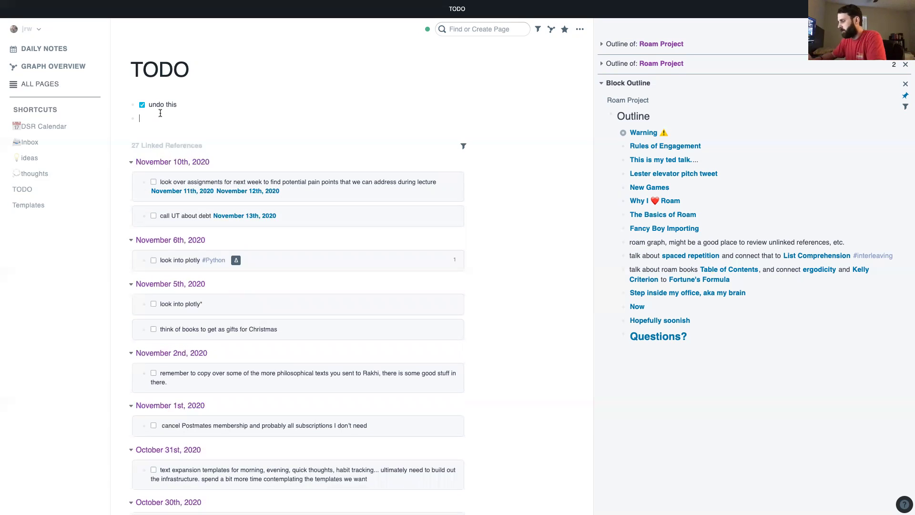
- Add an open to-do "eat something" below the completed one on the TODO page
{"action": "key", "text": "ctrl+Return"}
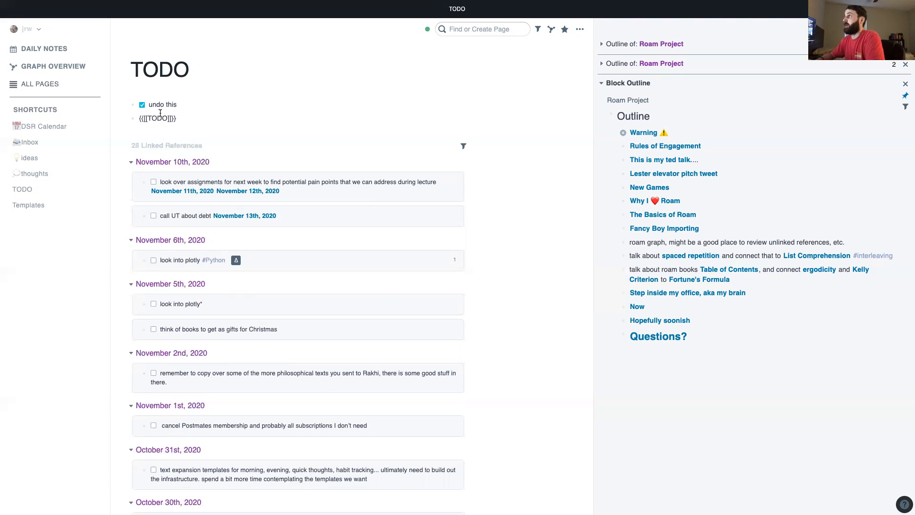
{"action": "type", "text": "eat "}
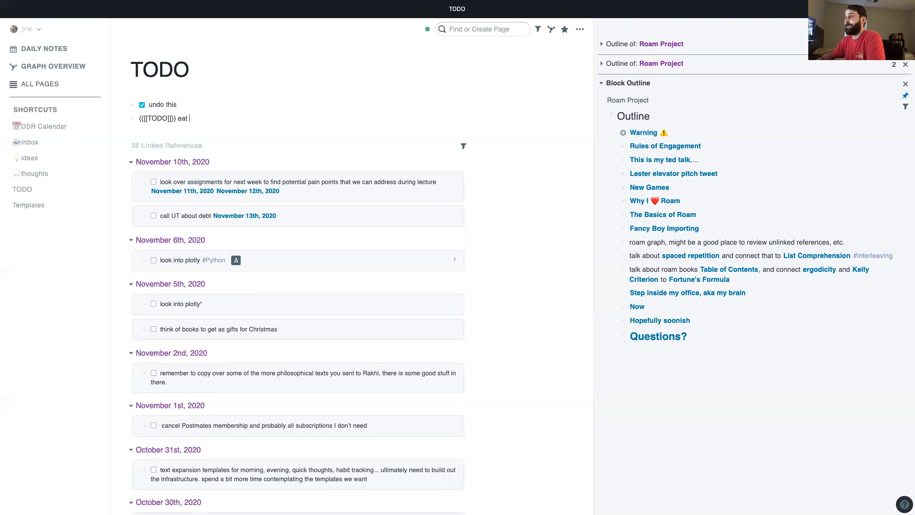
{"action": "type", "text": "something"}
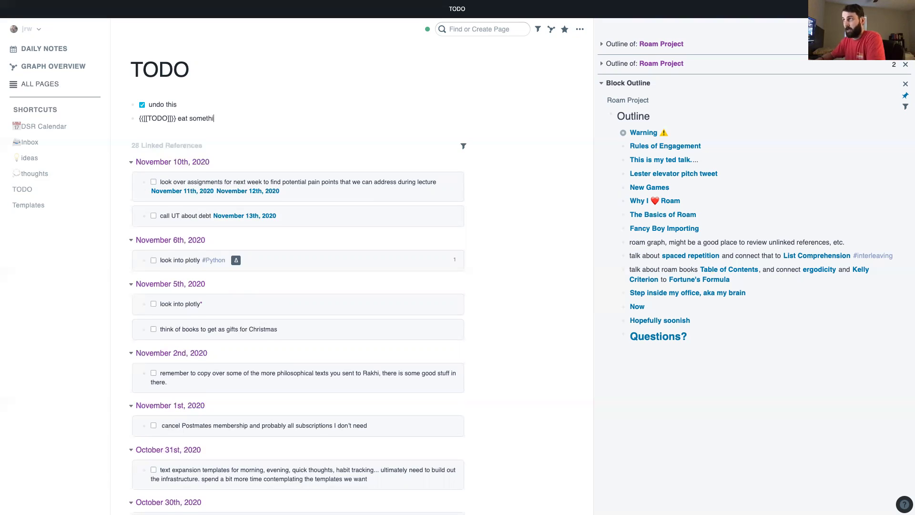
{"action": "key", "text": "Return"}
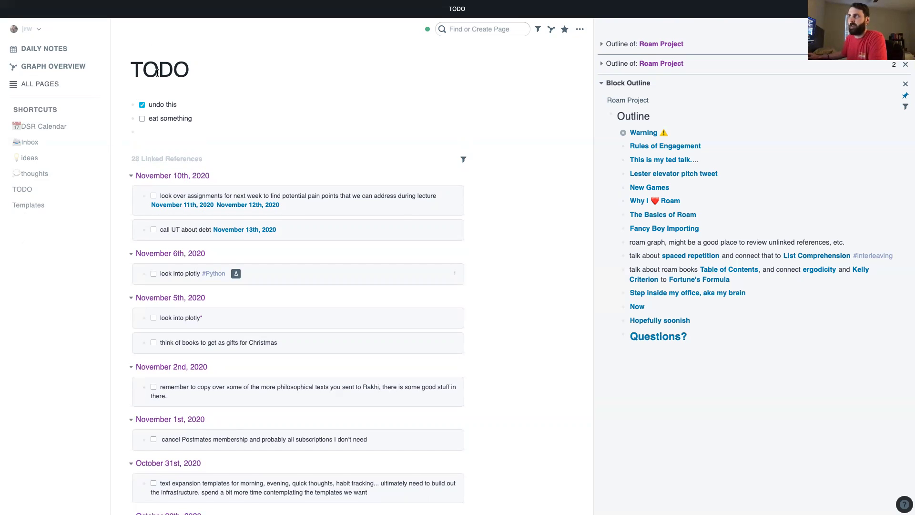
- Review the to-do items collected in the TODO page's linked references, ending back at the page title
{"action": "scroll", "coordinate": [342, 189], "scroll_direction": "down", "scroll_amount": 2}
{"action": "scroll", "coordinate": [253, 170], "scroll_direction": "down", "scroll_amount": 20}
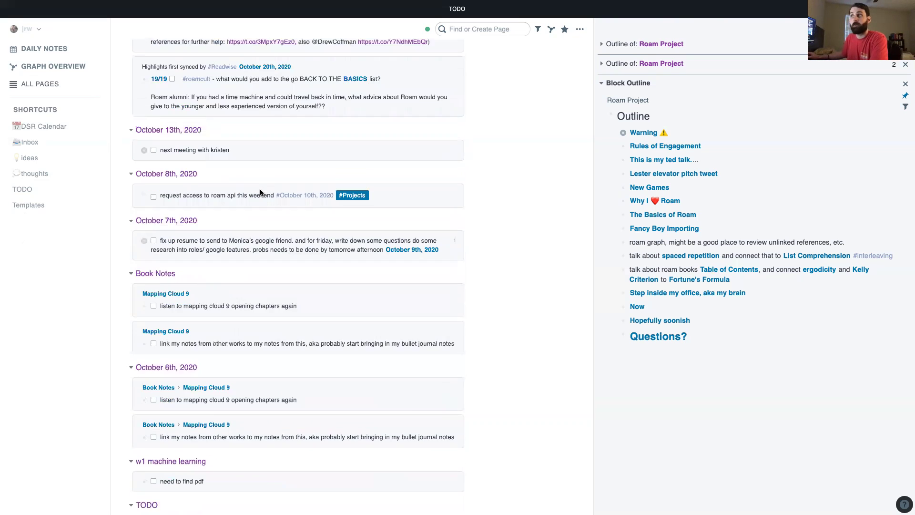
{"action": "scroll", "coordinate": [261, 192], "scroll_direction": "up", "scroll_amount": 12}
{"action": "scroll", "coordinate": [260, 191], "scroll_direction": "up", "scroll_amount": 10}
{"action": "scroll", "coordinate": [259, 152], "scroll_direction": "down", "scroll_amount": 7}
{"action": "scroll", "coordinate": [258, 145], "scroll_direction": "up", "scroll_amount": 7}
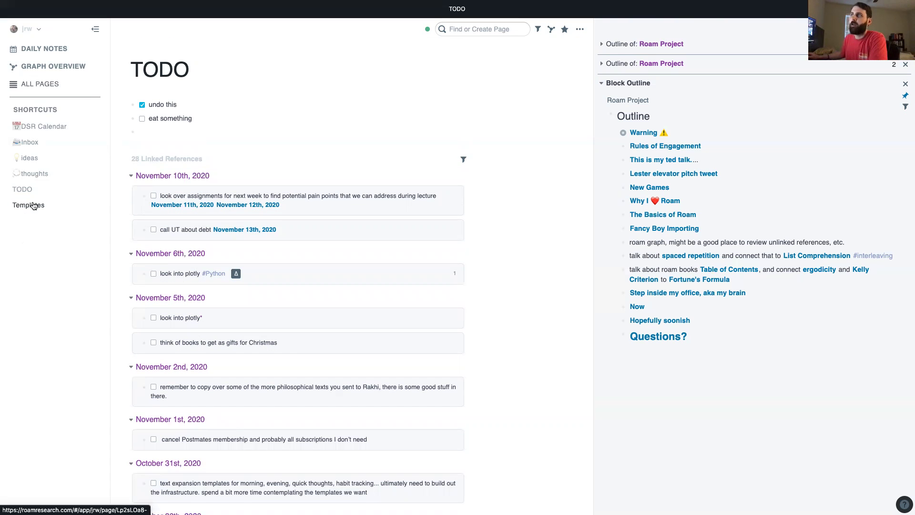
- Open the Templates page and compare its 5 Minute Journal template with the linked references on the 5 Minute Journal page
{"action": "left_click", "coordinate": [33, 205]}
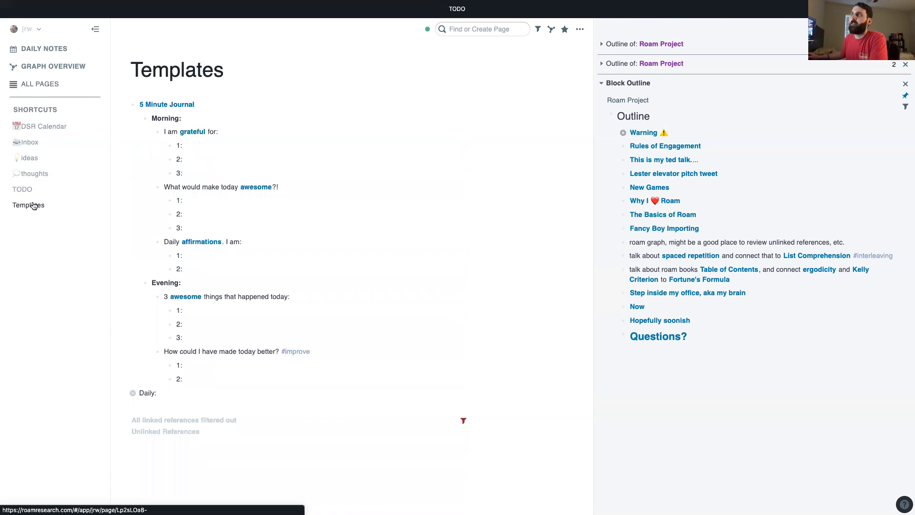
{"action": "left_click", "coordinate": [166, 104]}
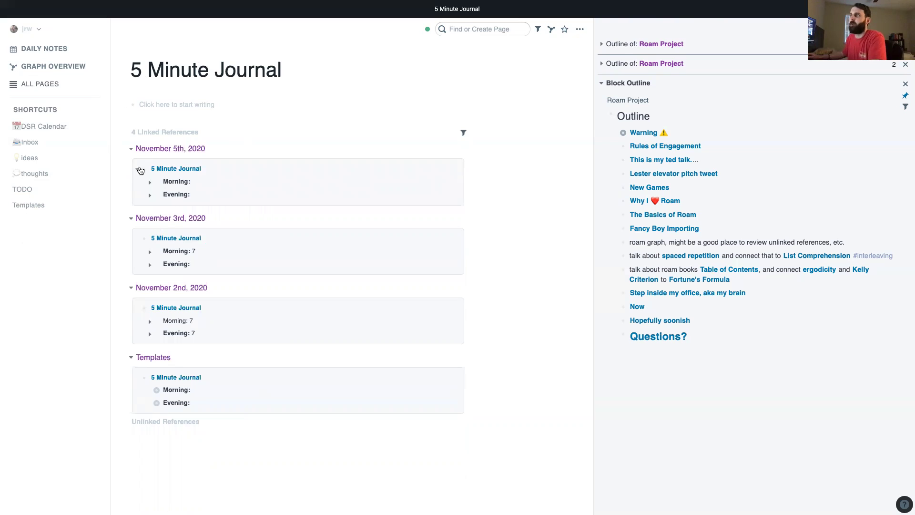
{"action": "left_click", "coordinate": [155, 359]}
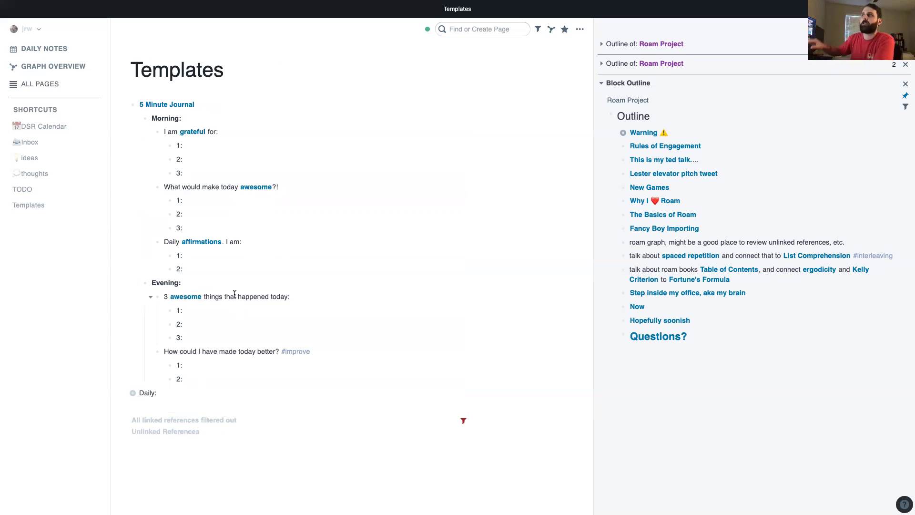
{"action": "left_click", "coordinate": [175, 109]}
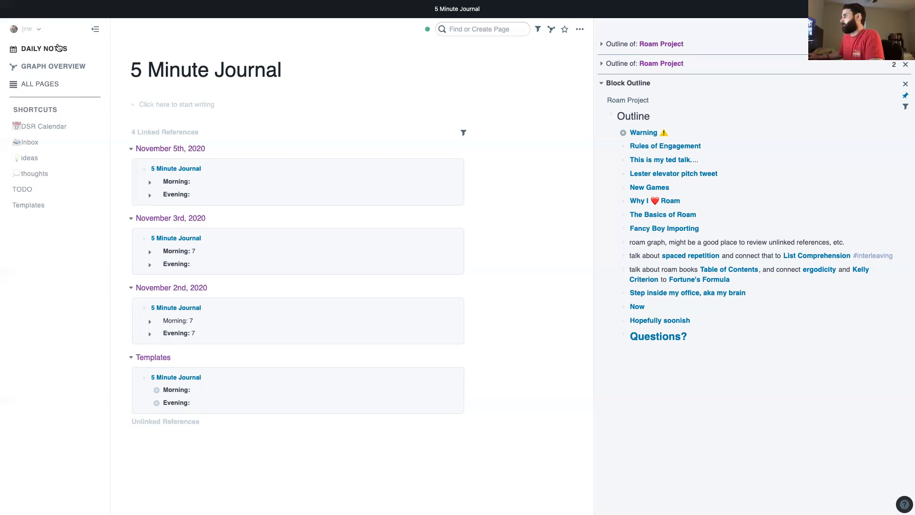
- Return to The Basics of Roam and go through the "pages" section to the item on linked references
{"action": "left_click", "coordinate": [689, 220]}
{"action": "scroll", "coordinate": [379, 173], "scroll_direction": "down", "scroll_amount": 5}
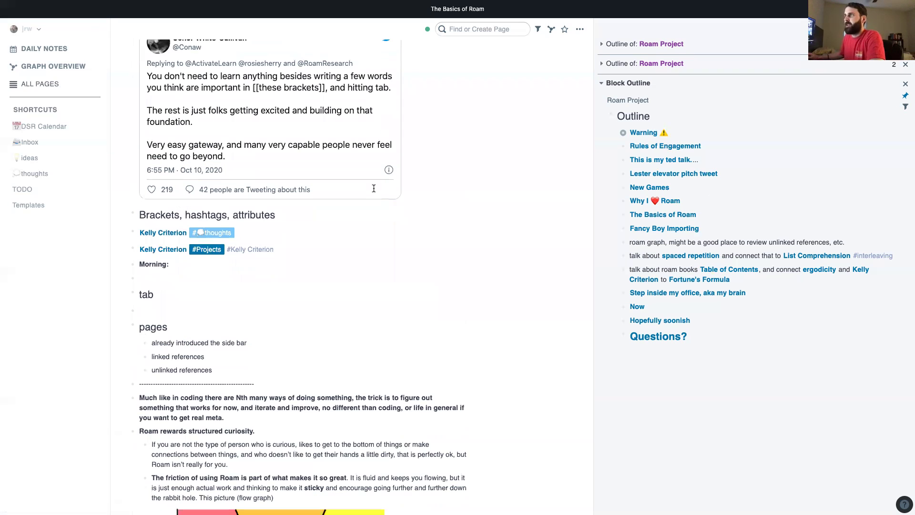
{"action": "left_click", "coordinate": [178, 268]}
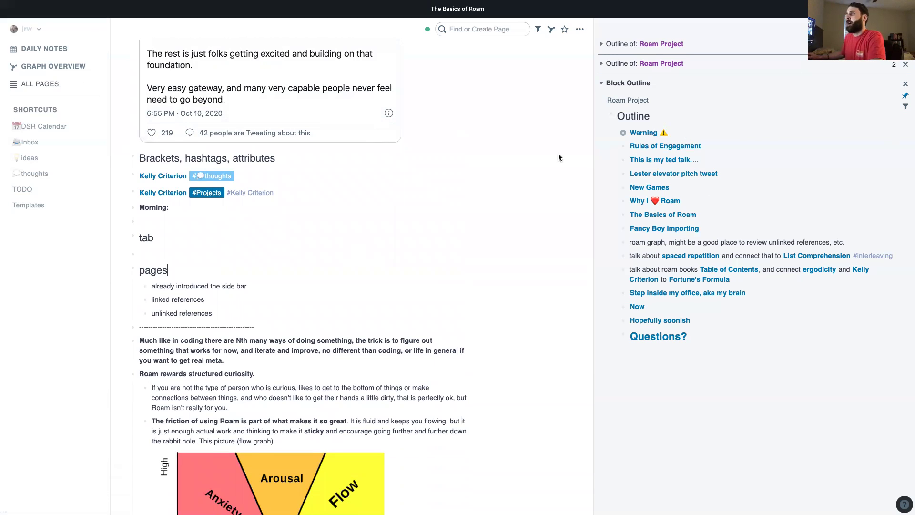
{"action": "scroll", "coordinate": [243, 248], "scroll_direction": "down", "scroll_amount": 1}
{"action": "left_click", "coordinate": [168, 292]}
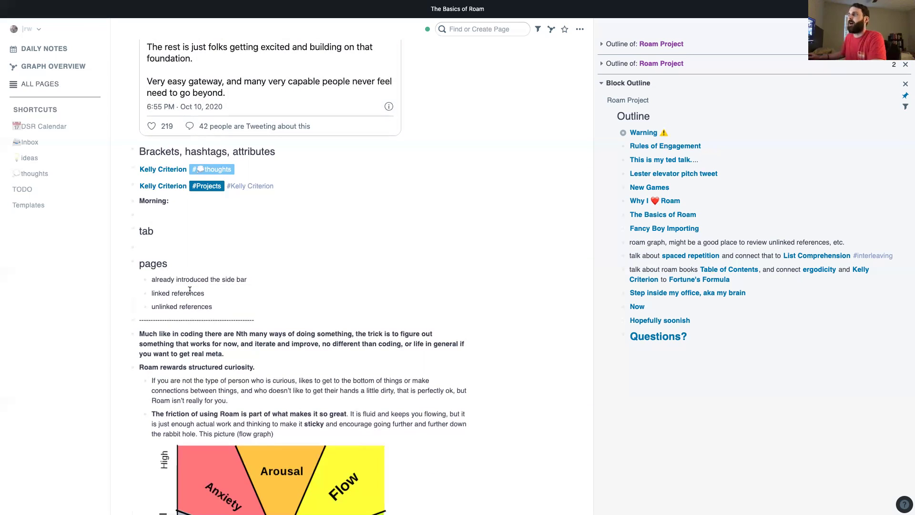
- Open the Kelly Criterion page, review its linked references and expand its unlinked references
{"action": "left_click", "coordinate": [163, 169]}
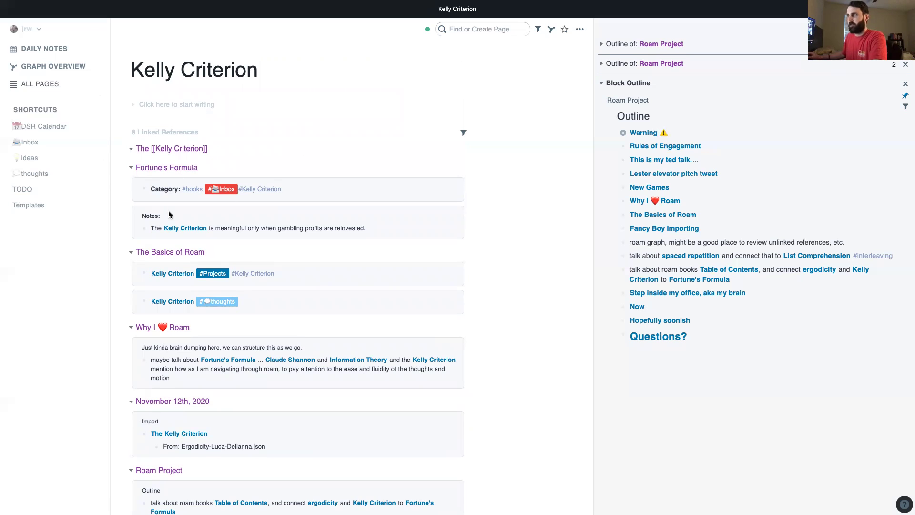
{"action": "scroll", "coordinate": [182, 190], "scroll_direction": "down", "scroll_amount": 3}
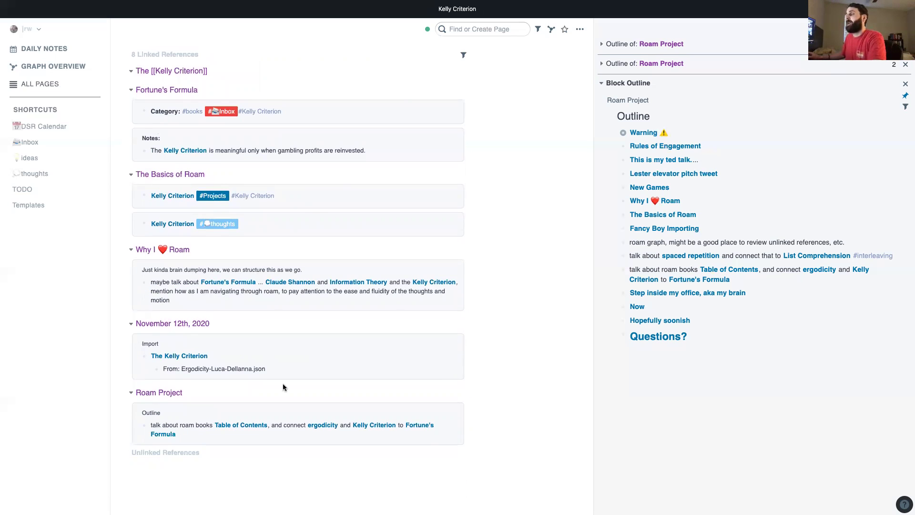
{"action": "left_click", "coordinate": [128, 454]}
{"action": "scroll", "coordinate": [136, 365], "scroll_direction": "down", "scroll_amount": 5}
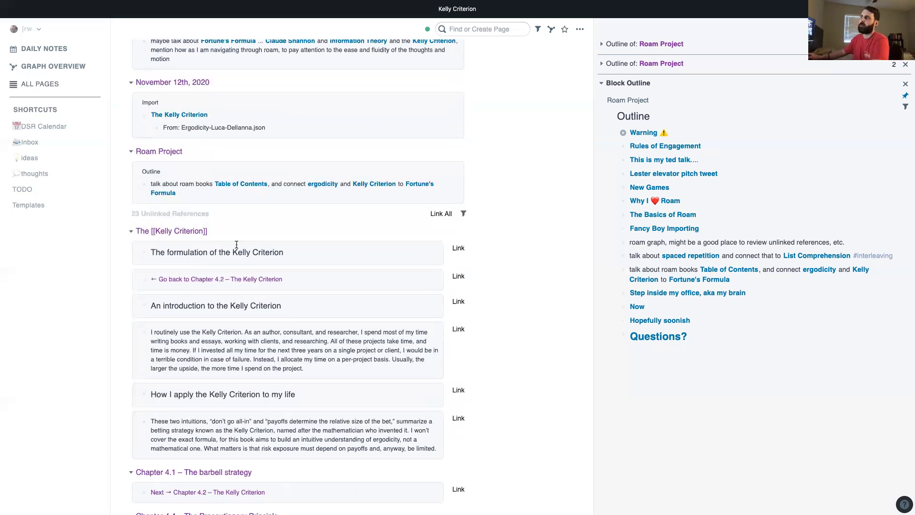
- Review the unlinked references on the Kelly Criterion page and compare them with its linked references
{"action": "scroll", "coordinate": [235, 243], "scroll_direction": "down", "scroll_amount": 4}
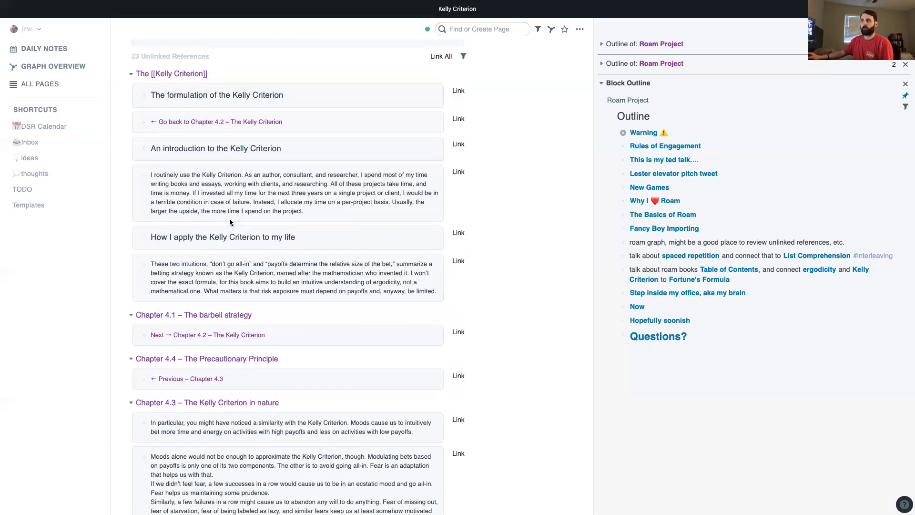
{"action": "scroll", "coordinate": [241, 273], "scroll_direction": "down", "scroll_amount": 7}
{"action": "scroll", "coordinate": [255, 275], "scroll_direction": "up", "scroll_amount": 20}
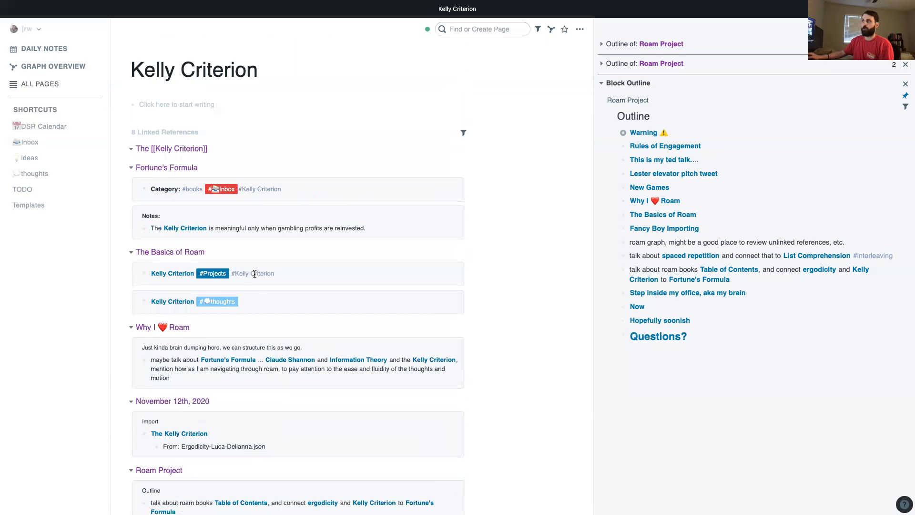
{"action": "scroll", "coordinate": [254, 274], "scroll_direction": "down", "scroll_amount": 5}
{"action": "scroll", "coordinate": [417, 299], "scroll_direction": "down", "scroll_amount": 3}
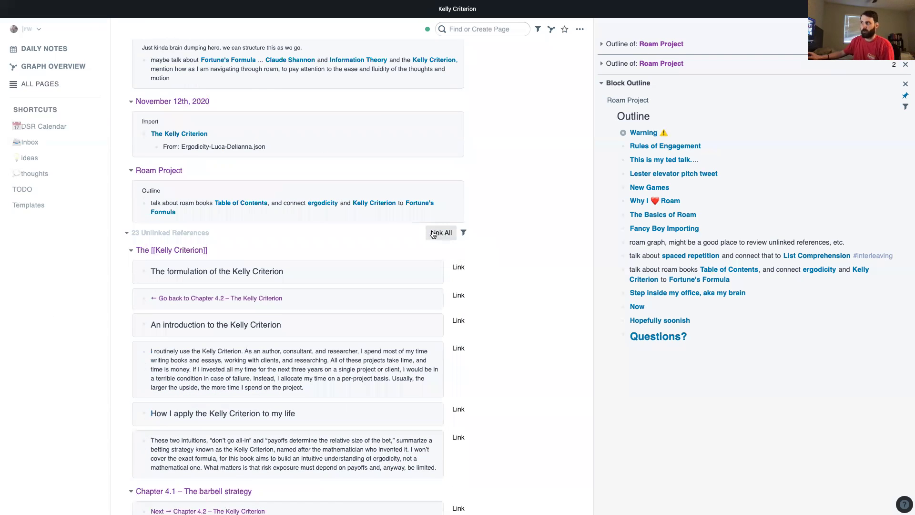
{"action": "scroll", "coordinate": [260, 260], "scroll_direction": "down", "scroll_amount": 6}
{"action": "scroll", "coordinate": [355, 250], "scroll_direction": "down", "scroll_amount": 5}
{"action": "scroll", "coordinate": [356, 249], "scroll_direction": "down", "scroll_amount": 12}
{"action": "scroll", "coordinate": [248, 291], "scroll_direction": "up", "scroll_amount": 13}
{"action": "scroll", "coordinate": [248, 291], "scroll_direction": "up", "scroll_amount": 20}
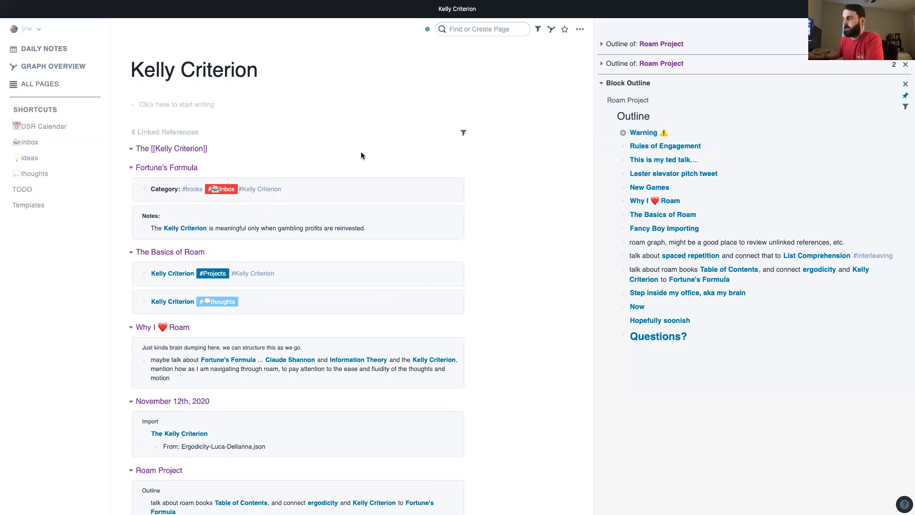
{"action": "left_click", "coordinate": [265, 104]}
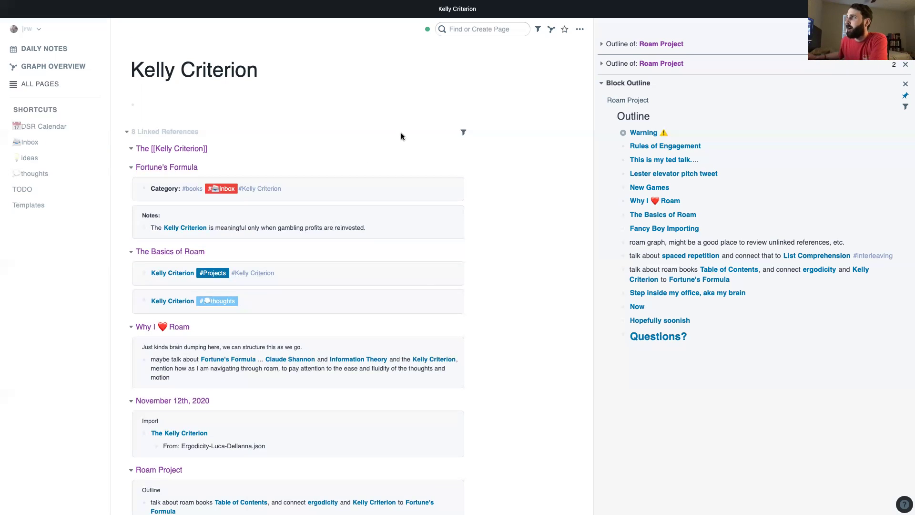
{"action": "scroll", "coordinate": [317, 131], "scroll_direction": "down", "scroll_amount": 2}
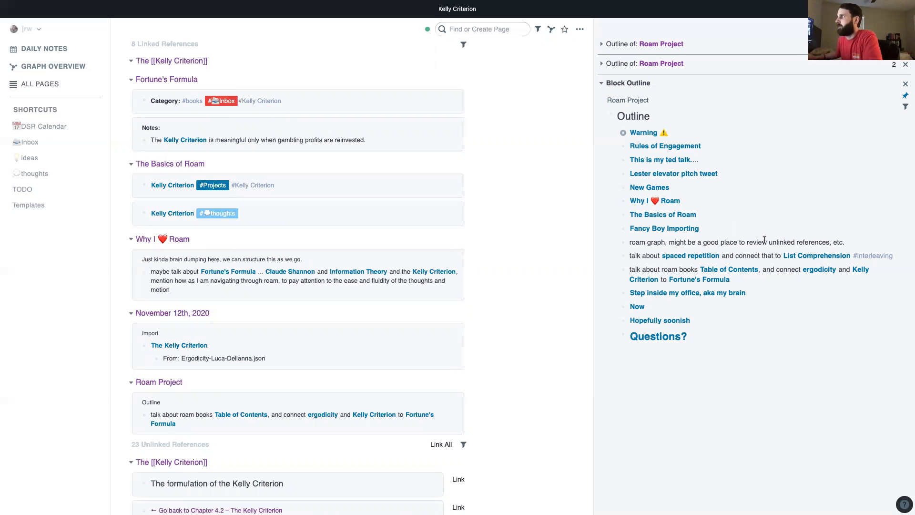
- Return to The Basics of Roam and go past the "pages" section to the notes on structured curiosity
{"action": "left_click", "coordinate": [673, 215]}
{"action": "scroll", "coordinate": [343, 171], "scroll_direction": "up", "scroll_amount": 2}
{"action": "scroll", "coordinate": [310, 153], "scroll_direction": "down", "scroll_amount": 4}
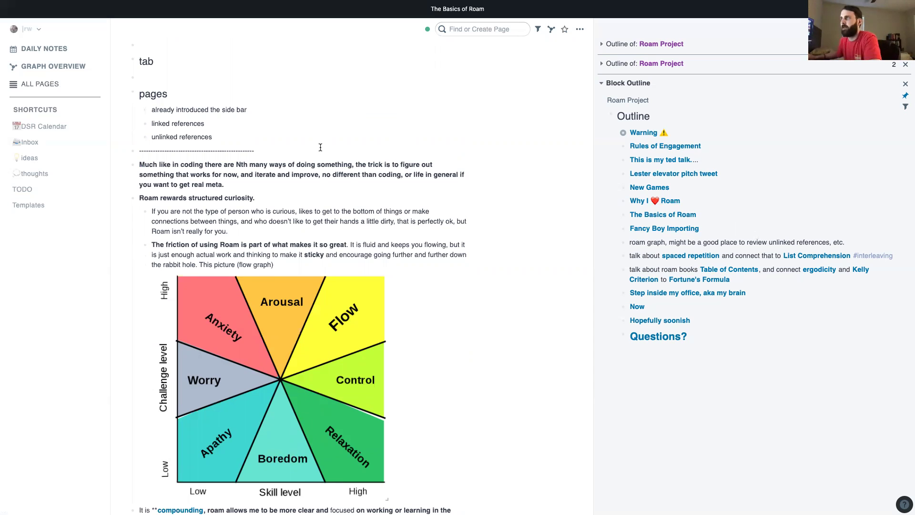
{"action": "scroll", "coordinate": [305, 150], "scroll_direction": "down", "scroll_amount": 2}
{"action": "left_click", "coordinate": [276, 148]}
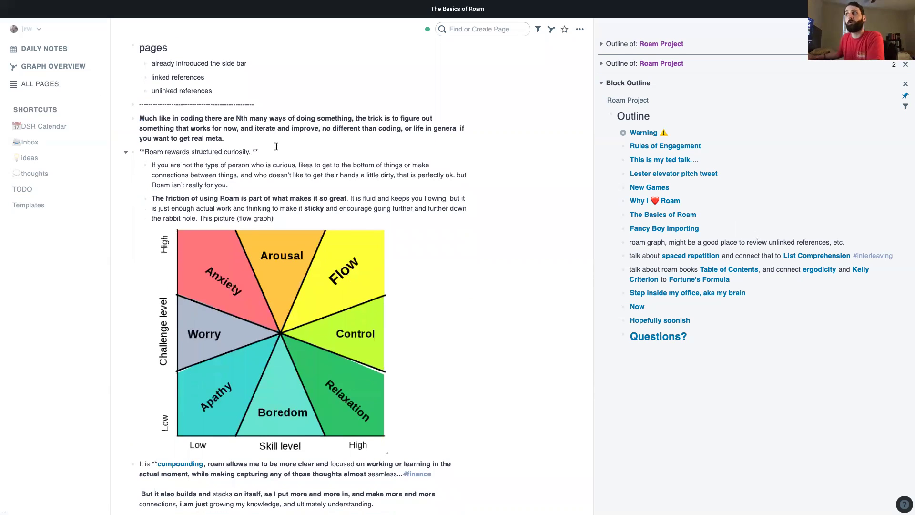
{"action": "scroll", "coordinate": [276, 146], "scroll_direction": "down", "scroll_amount": 1}
{"action": "key", "text": "Down"}
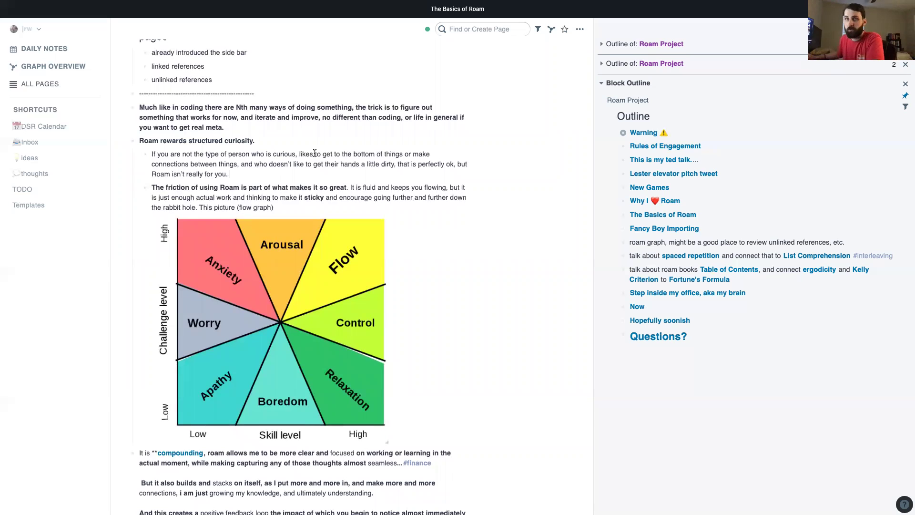
{"action": "scroll", "coordinate": [265, 138], "scroll_direction": "down", "scroll_amount": 1}
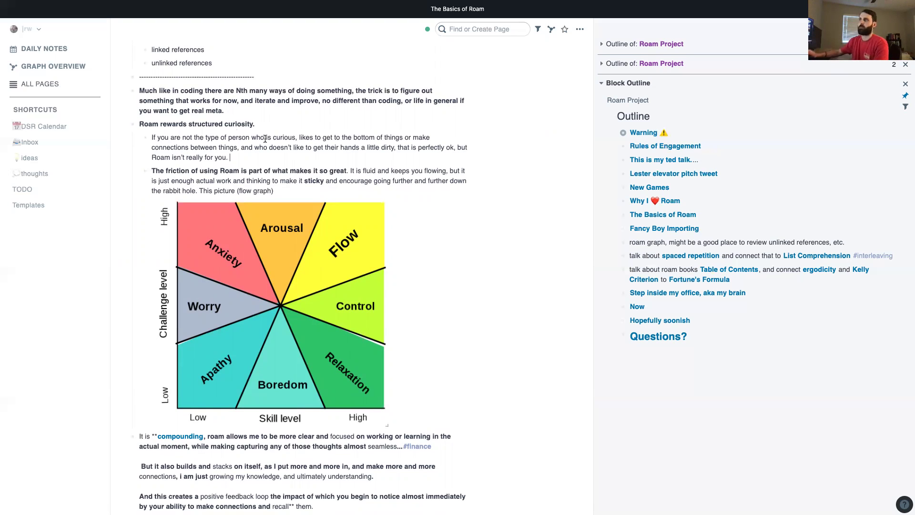
- Review the notes on the many ways of doing something and the friction of using Roam, including the flow graph
{"action": "left_click", "coordinate": [307, 181]}
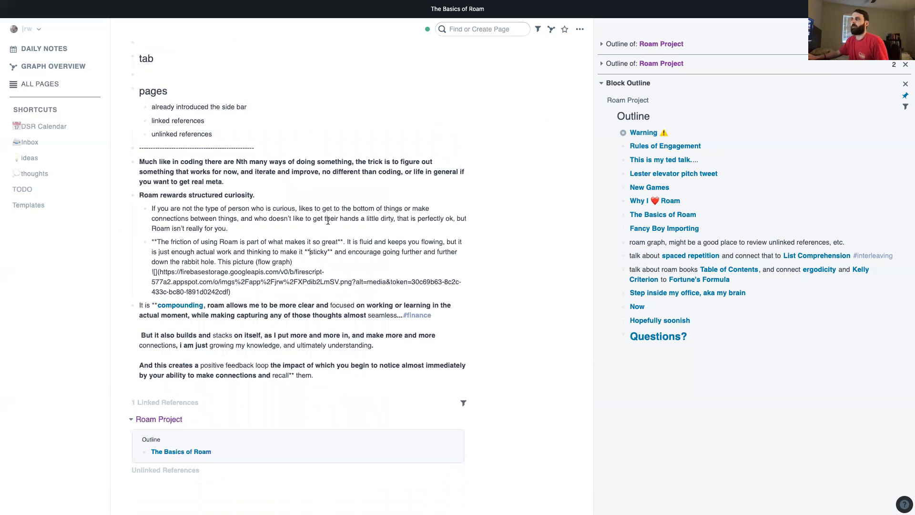
{"action": "left_click", "coordinate": [251, 195]}
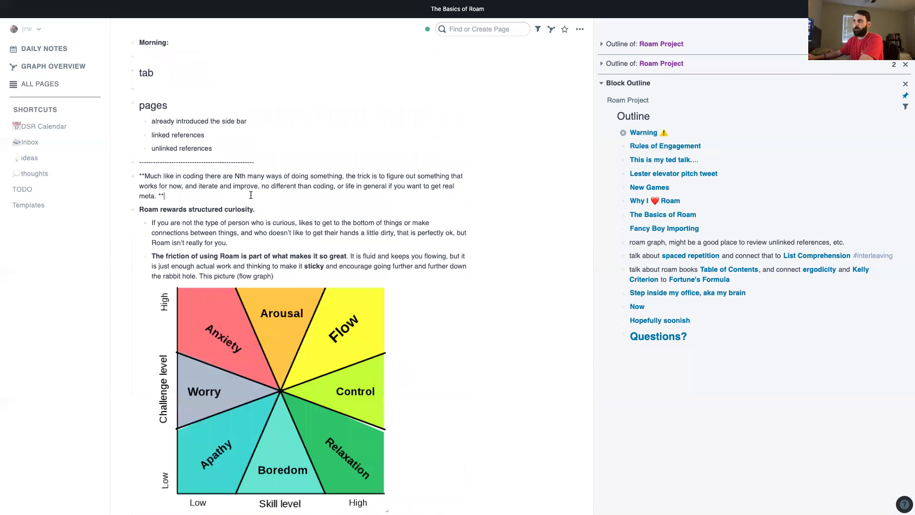
{"action": "scroll", "coordinate": [513, 186], "scroll_direction": "down", "scroll_amount": 1}
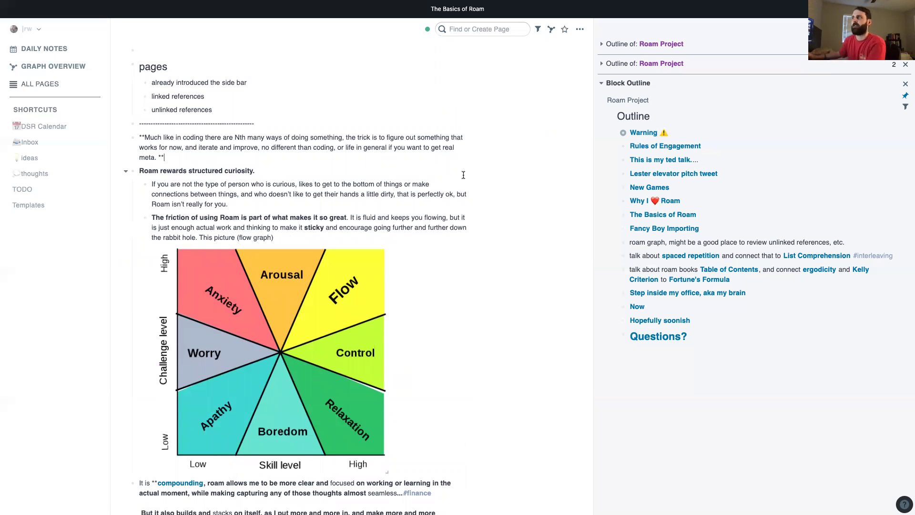
{"action": "scroll", "coordinate": [360, 151], "scroll_direction": "down", "scroll_amount": 2}
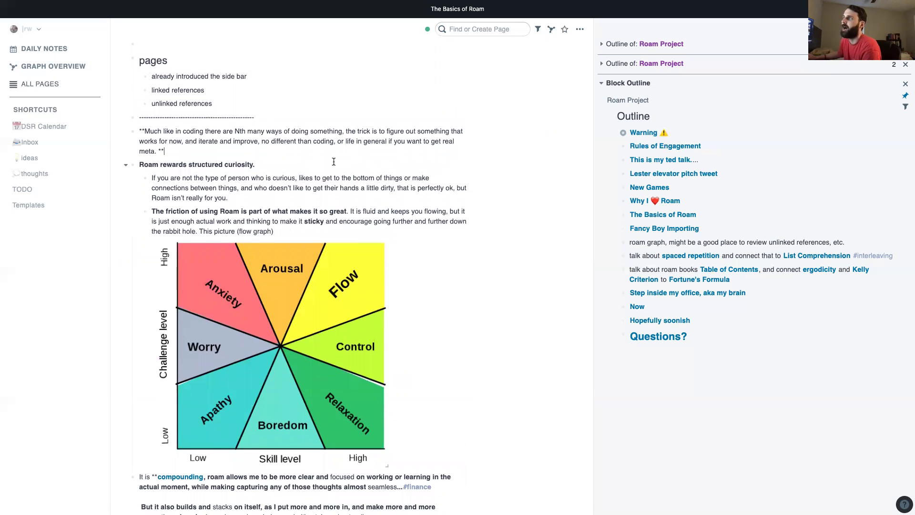
{"action": "scroll", "coordinate": [334, 162], "scroll_direction": "down", "scroll_amount": 2}
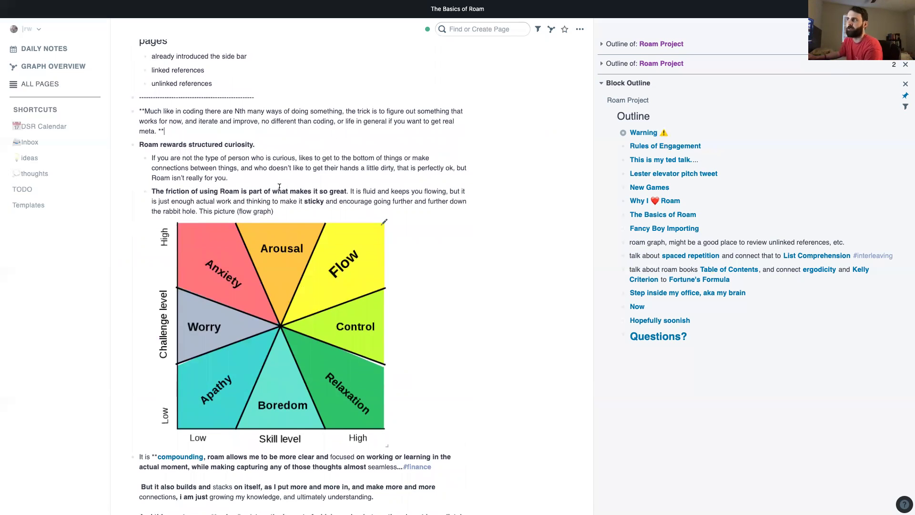
{"action": "scroll", "coordinate": [279, 187], "scroll_direction": "down", "scroll_amount": 1}
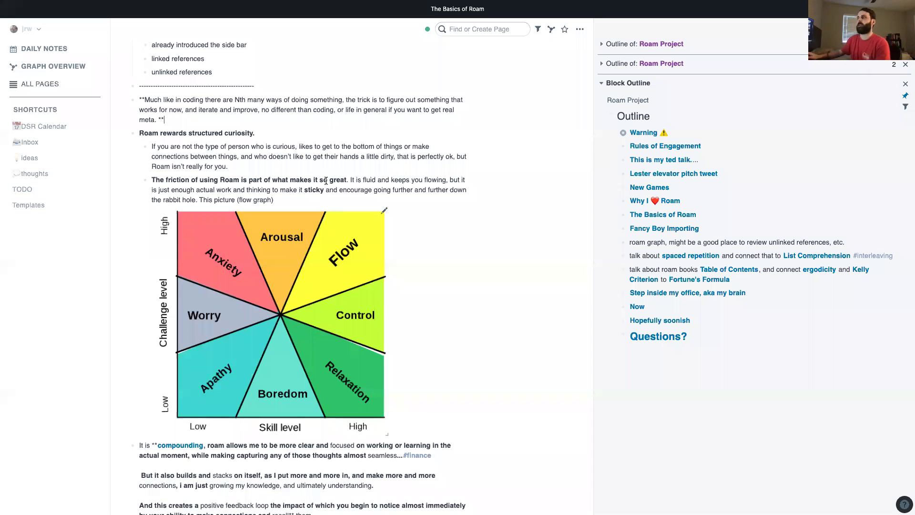
{"action": "scroll", "coordinate": [361, 283], "scroll_direction": "down", "scroll_amount": 3}
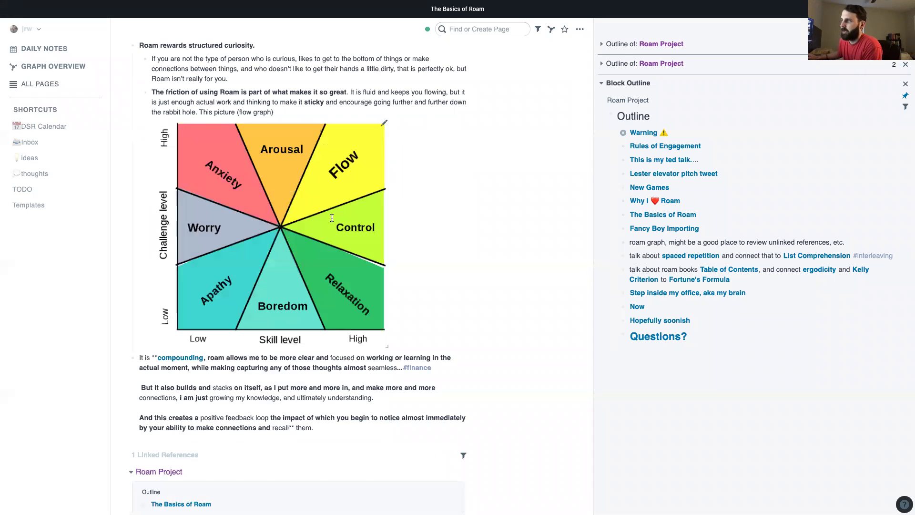
- Go over the compounding paragraph below the flow graph, ending at the roam graph item in the outline
{"action": "left_click", "coordinate": [375, 396]}
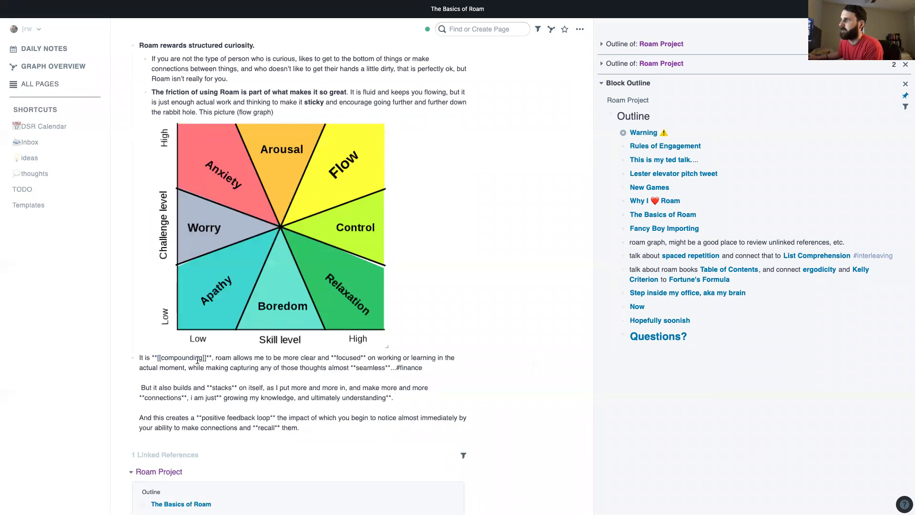
{"action": "scroll", "coordinate": [306, 353], "scroll_direction": "down", "scroll_amount": 1}
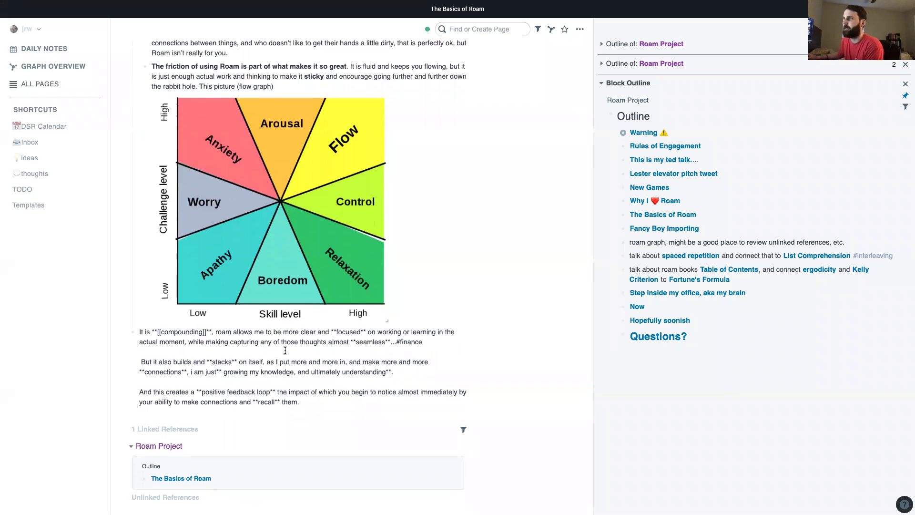
{"action": "scroll", "coordinate": [309, 422], "scroll_direction": "down", "scroll_amount": 2}
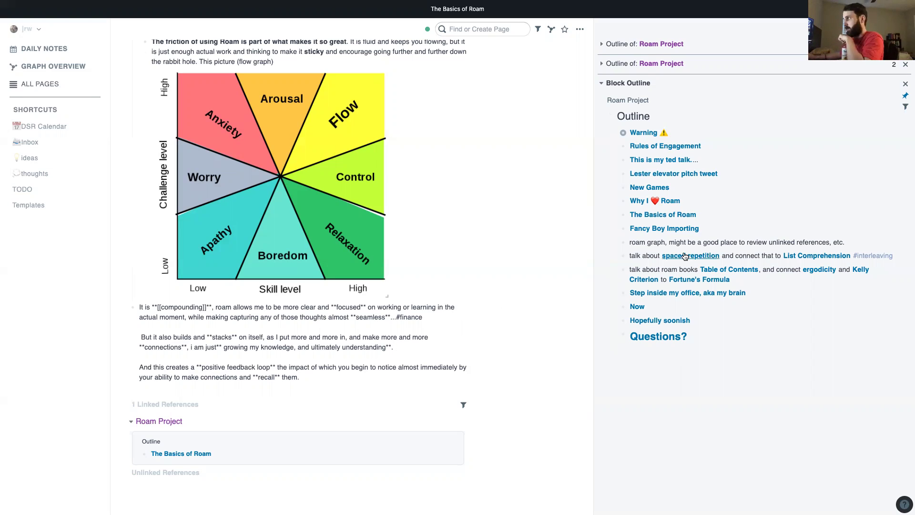
{"action": "left_click", "coordinate": [703, 241]}
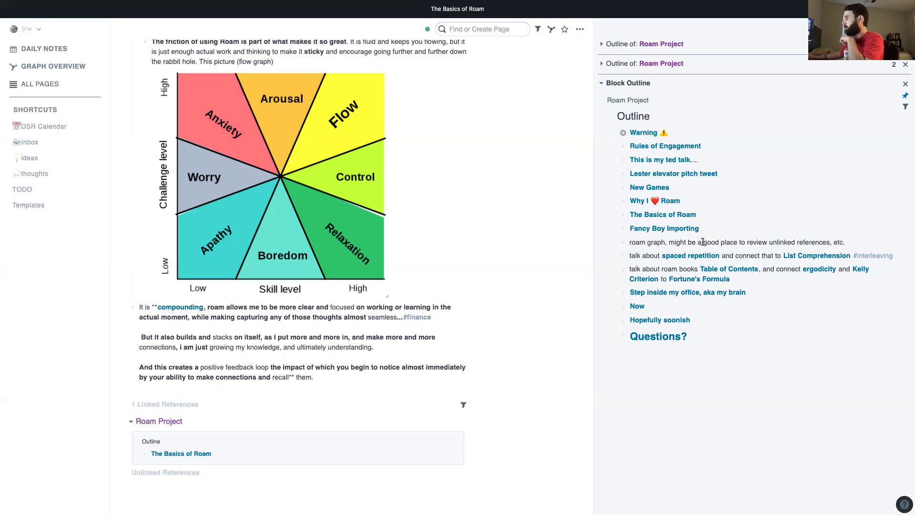
- Open the Fancy Boy Importing page, follow its Instapaper link and skim the Instapaper page's unlinked references
{"action": "left_click", "coordinate": [647, 231]}
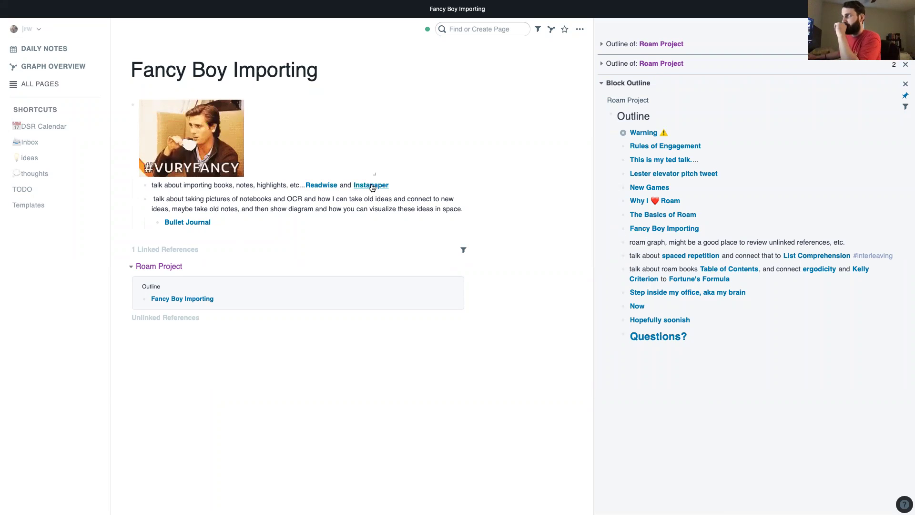
{"action": "left_click", "coordinate": [371, 185]}
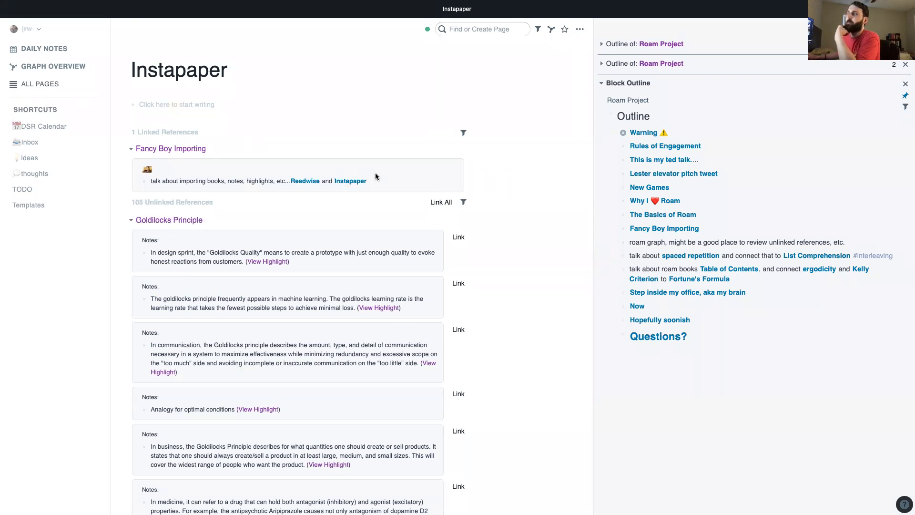
{"action": "scroll", "coordinate": [296, 116], "scroll_direction": "down", "scroll_amount": 20}
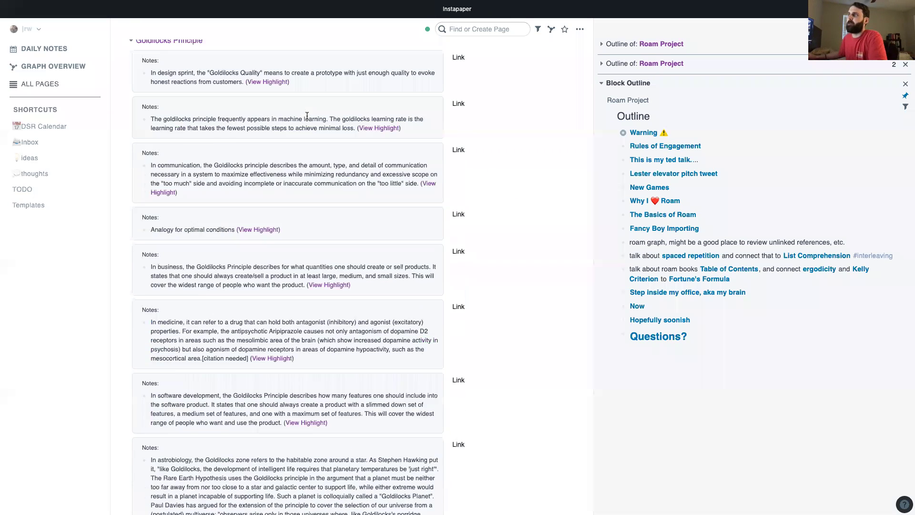
{"action": "scroll", "coordinate": [295, 116], "scroll_direction": "down", "scroll_amount": 20}
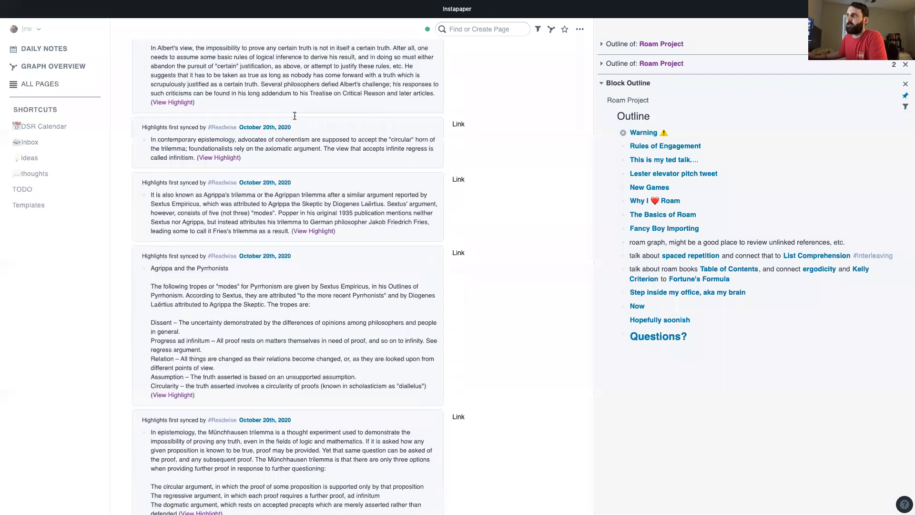
{"action": "scroll", "coordinate": [294, 116], "scroll_direction": "up", "scroll_amount": 20}
{"action": "scroll", "coordinate": [295, 116], "scroll_direction": "up", "scroll_amount": 20}
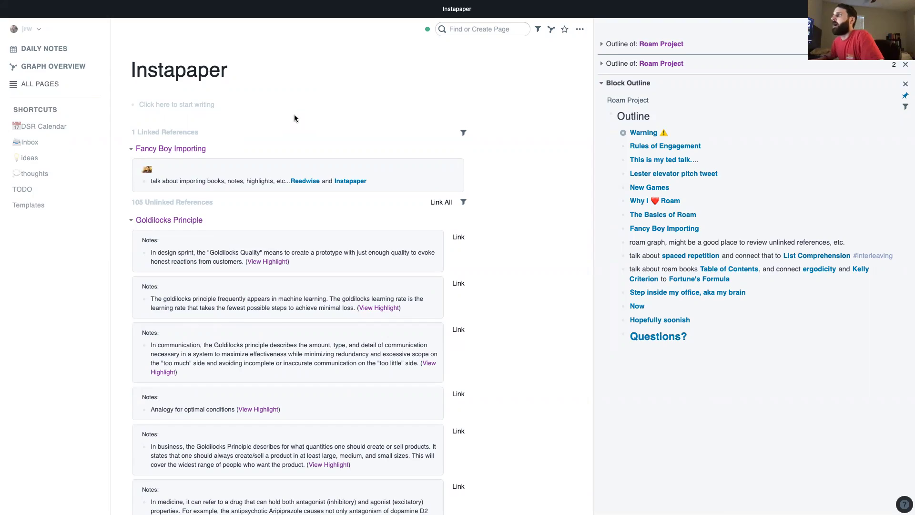
- Switch to the web browser with Instapaper, bring up the fs.blog Mental Models article and skim through it
{"action": "key", "text": "ctrl+Right"}
{"action": "key", "text": "ctrl+Right"}
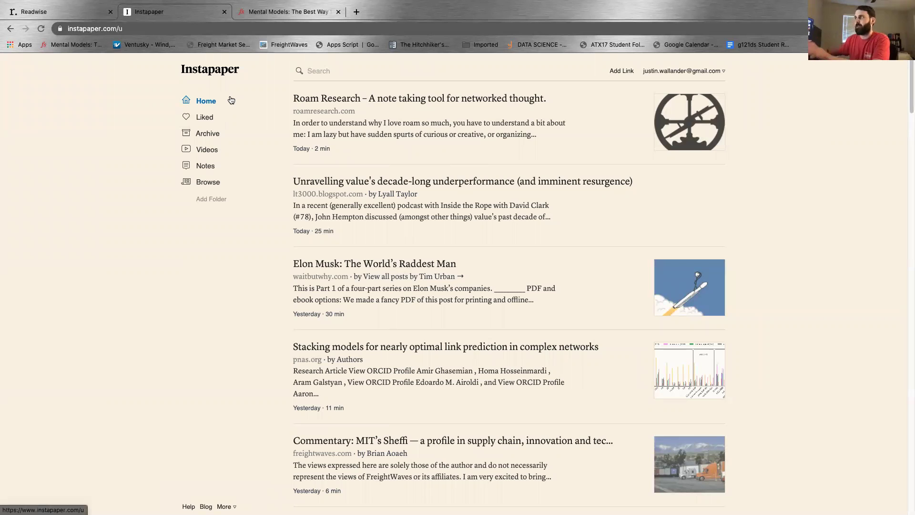
{"action": "left_click", "coordinate": [294, 14]}
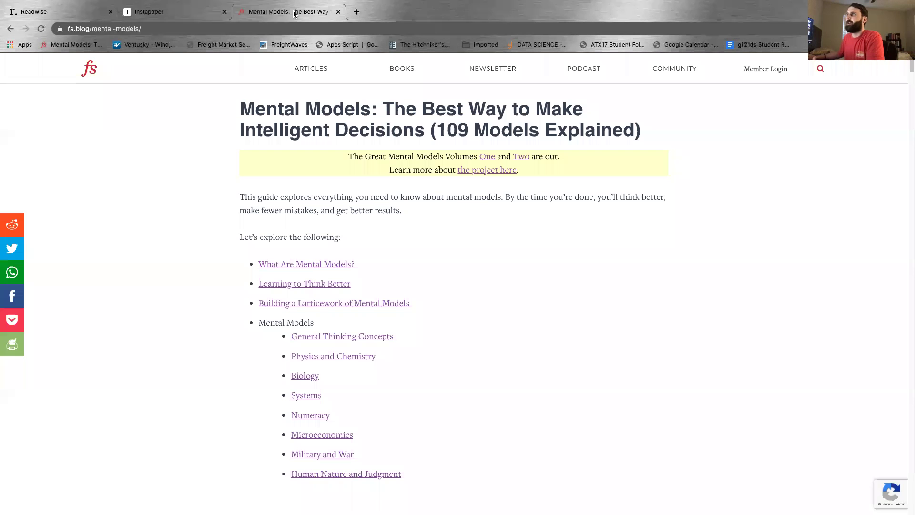
{"action": "scroll", "coordinate": [486, 130], "scroll_direction": "down", "scroll_amount": 15}
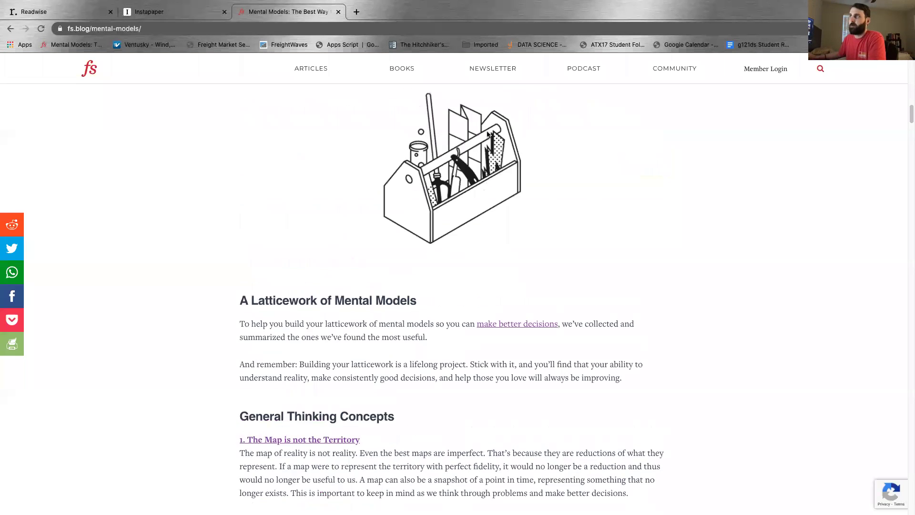
{"action": "scroll", "coordinate": [488, 134], "scroll_direction": "up", "scroll_amount": 10}
{"action": "scroll", "coordinate": [458, 136], "scroll_direction": "up", "scroll_amount": 3}
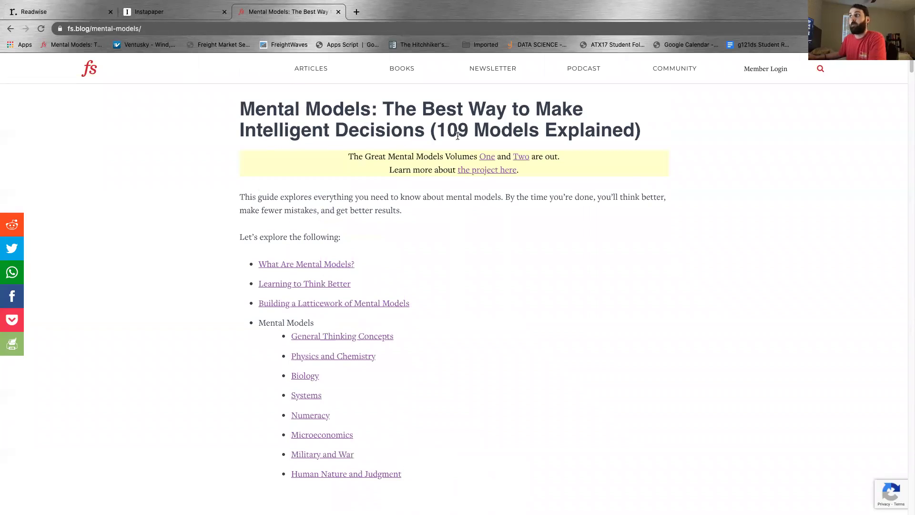
{"action": "scroll", "coordinate": [519, 168], "scroll_direction": "down", "scroll_amount": 20}
{"action": "scroll", "coordinate": [519, 170], "scroll_direction": "up", "scroll_amount": 15}
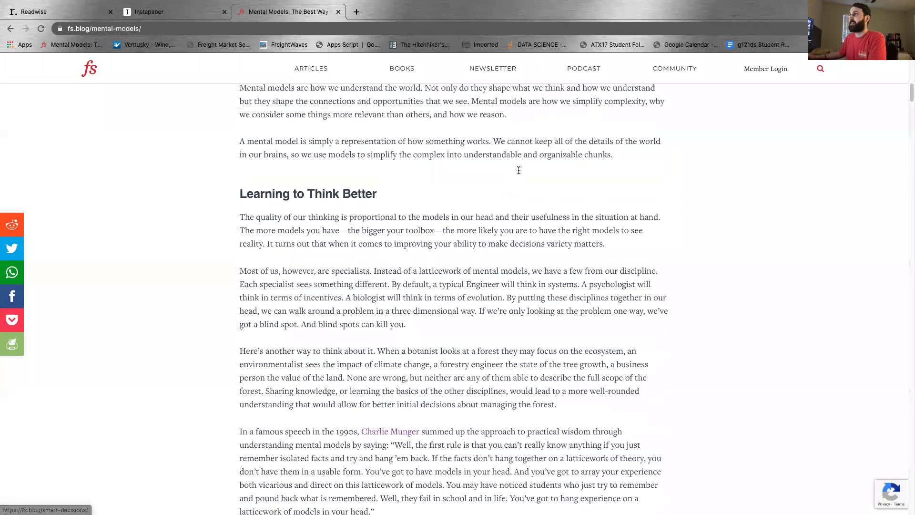
{"action": "scroll", "coordinate": [518, 169], "scroll_direction": "up", "scroll_amount": 10}
- Save the Mental Models article to Instapaper and refresh the Instapaper home list
{"action": "left_click", "coordinate": [853, 29]}
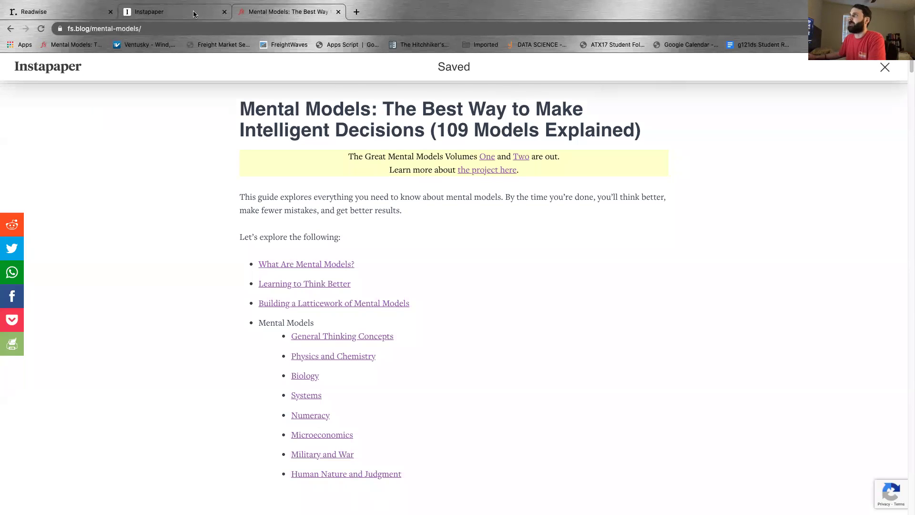
{"action": "left_click", "coordinate": [193, 14]}
{"action": "left_click", "coordinate": [42, 29]}
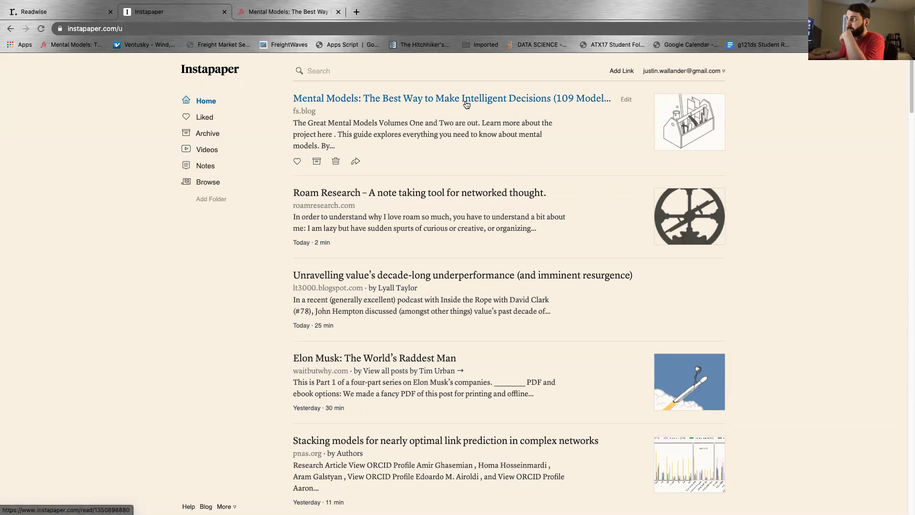
- Open the Mental Models article in Instapaper and select the paragraph under "1. The Map is not the Territory"
{"action": "left_click", "coordinate": [467, 101]}
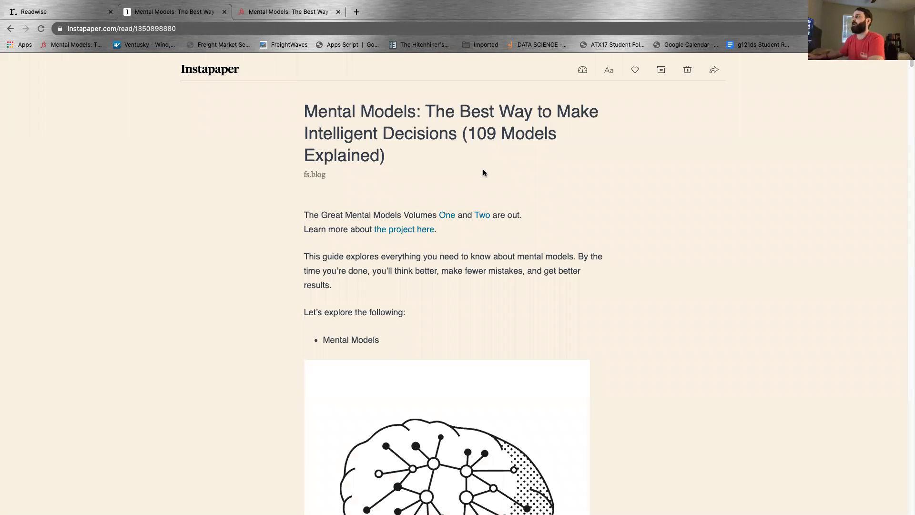
{"action": "scroll", "coordinate": [483, 173], "scroll_direction": "down", "scroll_amount": 15}
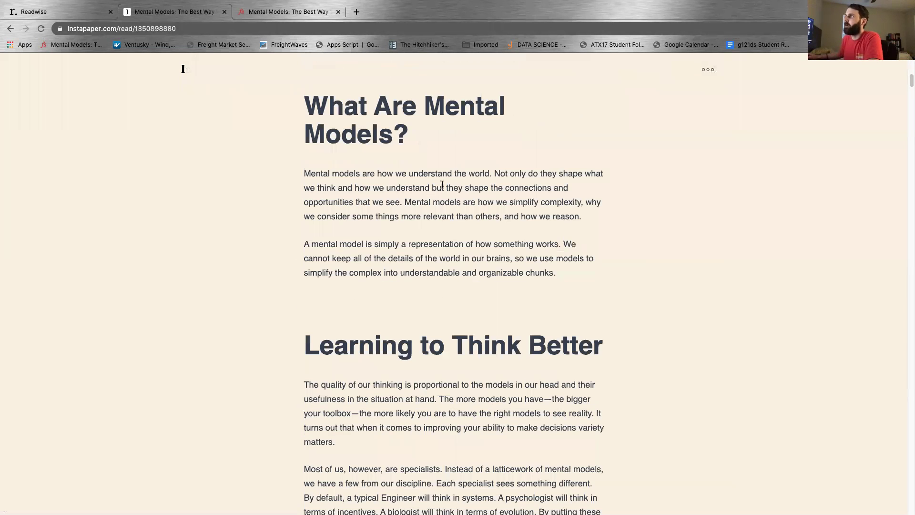
{"action": "scroll", "coordinate": [442, 185], "scroll_direction": "down", "scroll_amount": 20}
{"action": "scroll", "coordinate": [407, 235], "scroll_direction": "down", "scroll_amount": 8}
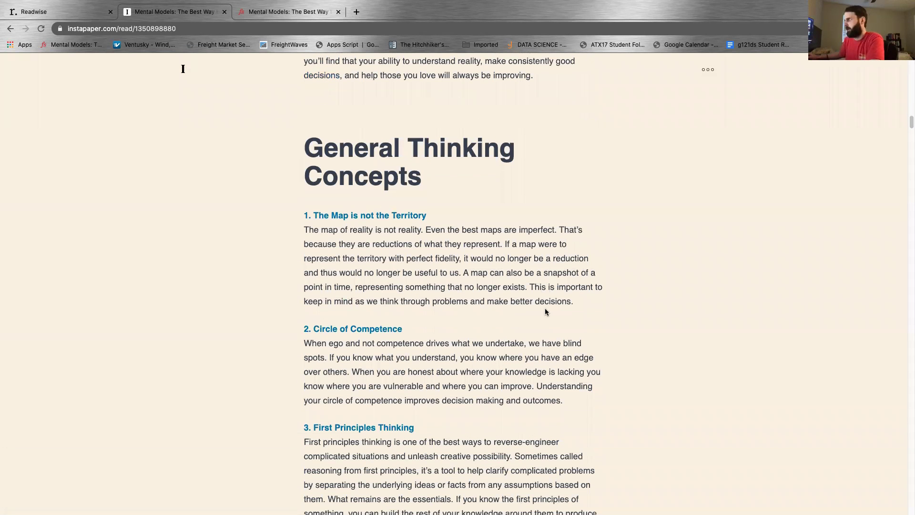
{"action": "left_click_drag", "start_coordinate": [580, 297], "coordinate": [302, 227]}
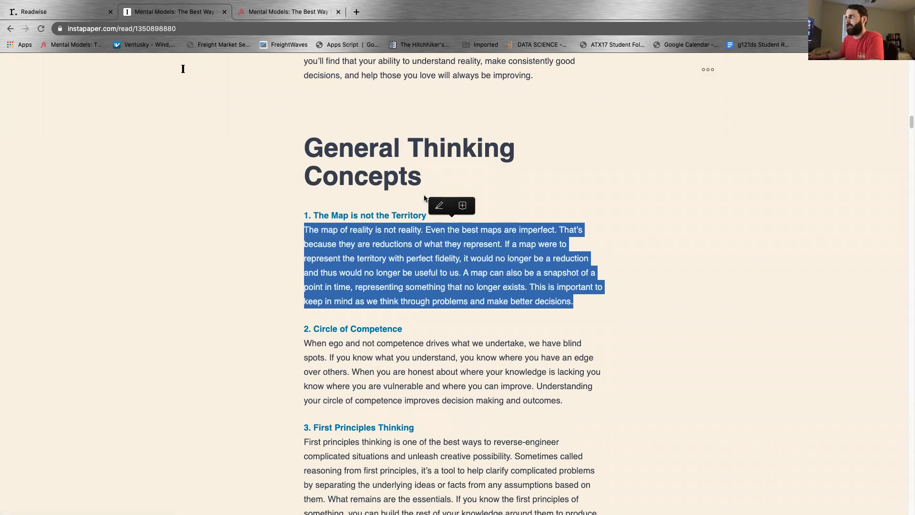
- Switch to Readwise, open Add Highlights from the dashboard and look through the services highlights can be imported from
{"action": "left_click", "coordinate": [58, 13]}
{"action": "scroll", "coordinate": [259, 119], "scroll_direction": "up", "scroll_amount": 10}
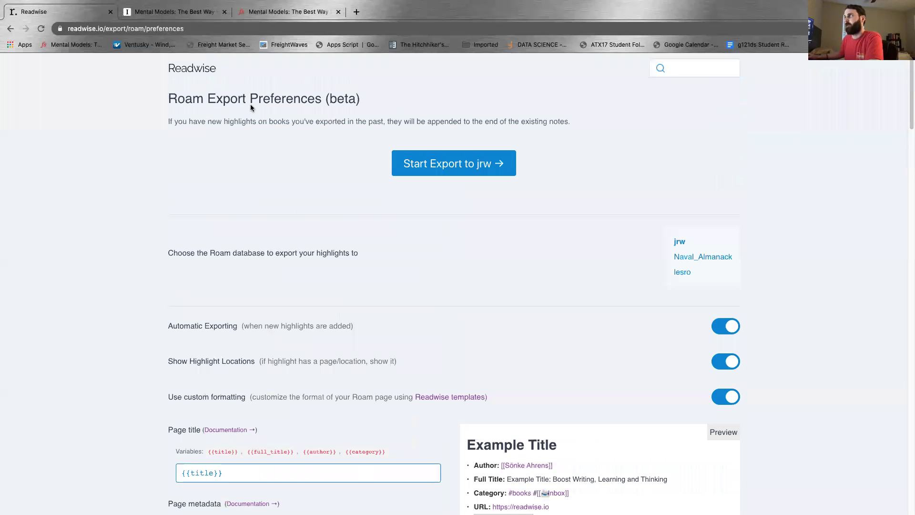
{"action": "left_click", "coordinate": [202, 69]}
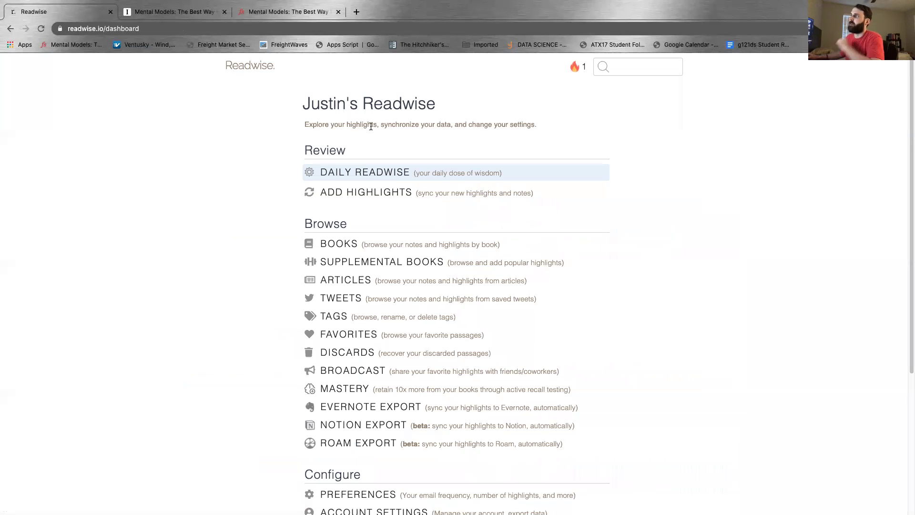
{"action": "left_click", "coordinate": [359, 191]}
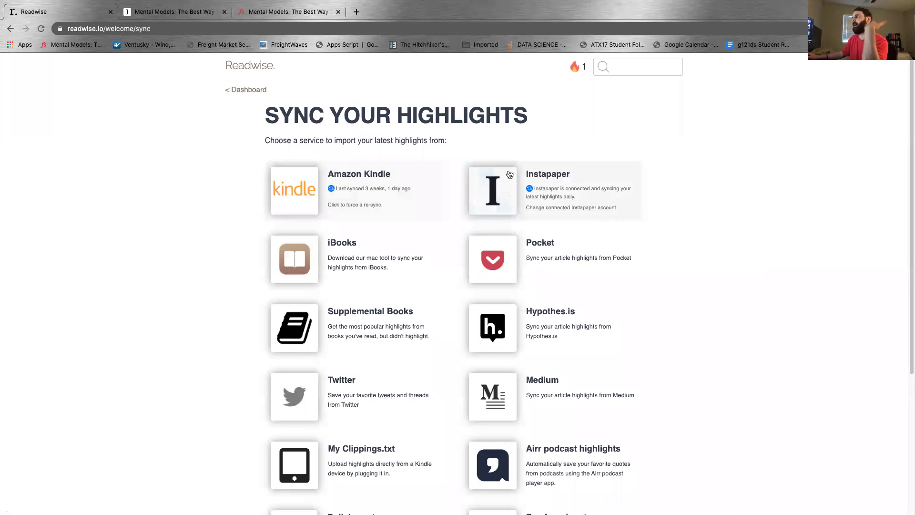
{"action": "scroll", "coordinate": [389, 190], "scroll_direction": "down", "scroll_amount": 2}
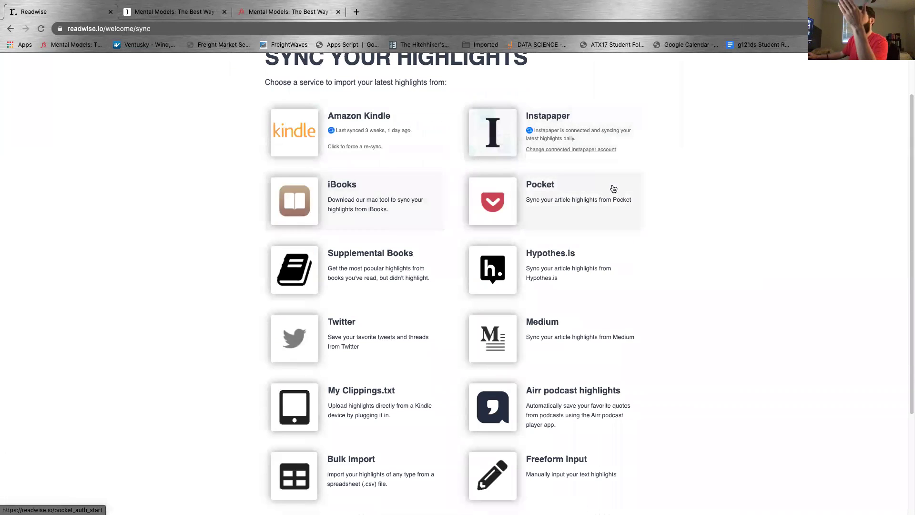
{"action": "scroll", "coordinate": [627, 188], "scroll_direction": "down", "scroll_amount": 2}
{"action": "scroll", "coordinate": [520, 179], "scroll_direction": "down", "scroll_amount": 2}
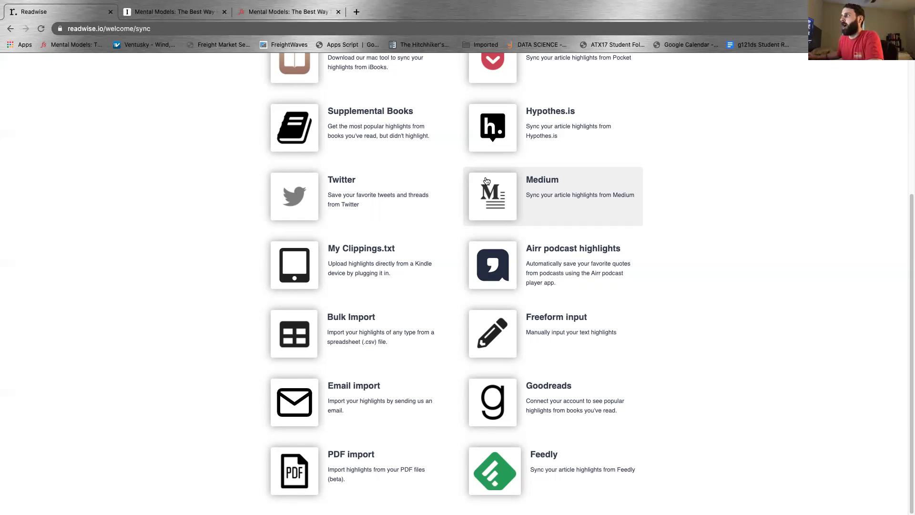
{"action": "scroll", "coordinate": [486, 181], "scroll_direction": "up", "scroll_amount": 5}
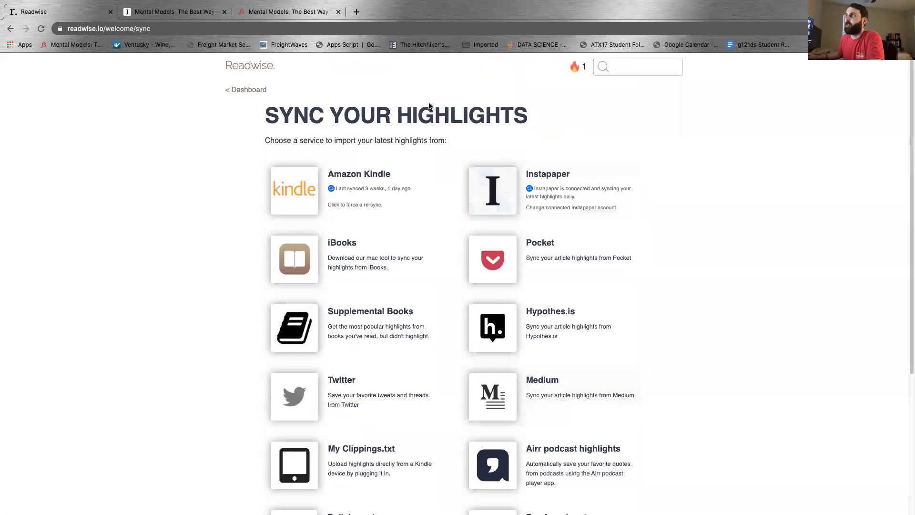
{"action": "key", "text": "ctrl+Left"}
{"action": "key", "text": "ctrl+Left"}
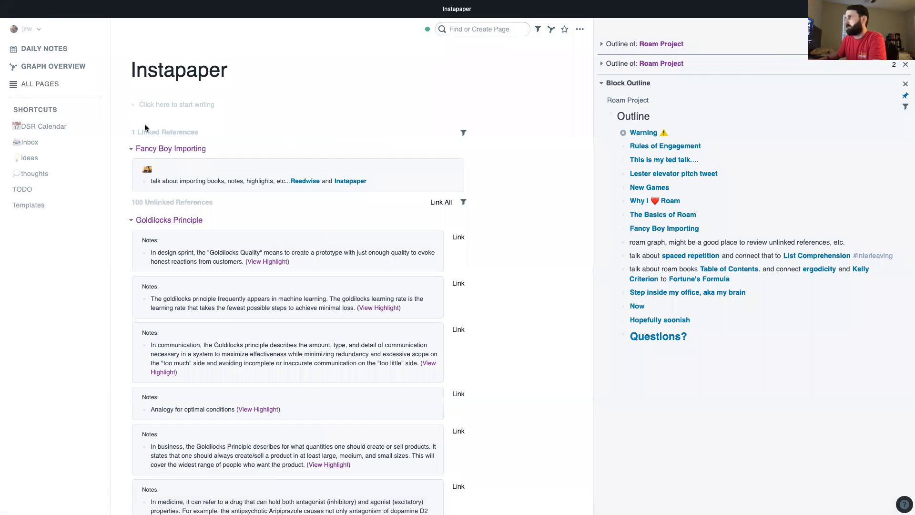
{"action": "key", "text": "ctrl+Right"}
{"action": "key", "text": "ctrl+Right"}
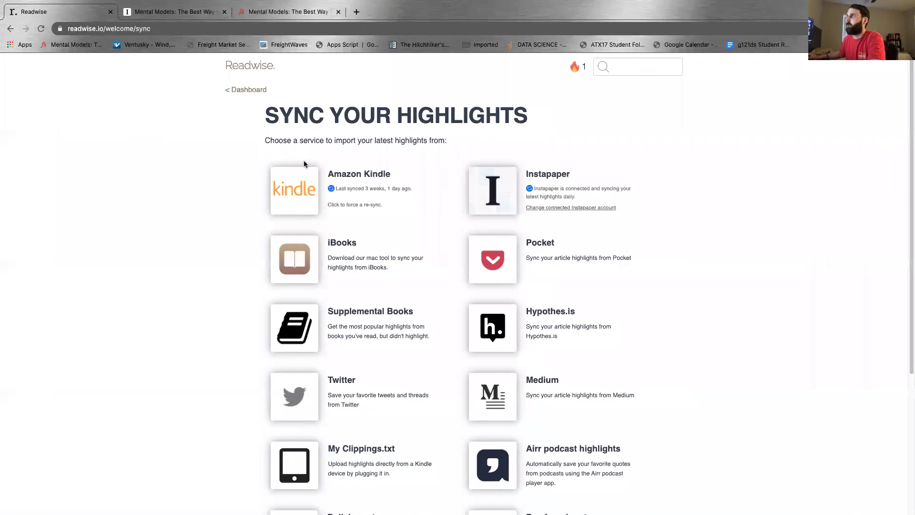
- Return to the Readwise dashboard, open the Roam Export preferences and examine the custom formatting templates with their preview
{"action": "left_click", "coordinate": [250, 89]}
{"action": "scroll", "coordinate": [351, 176], "scroll_direction": "down", "scroll_amount": 4}
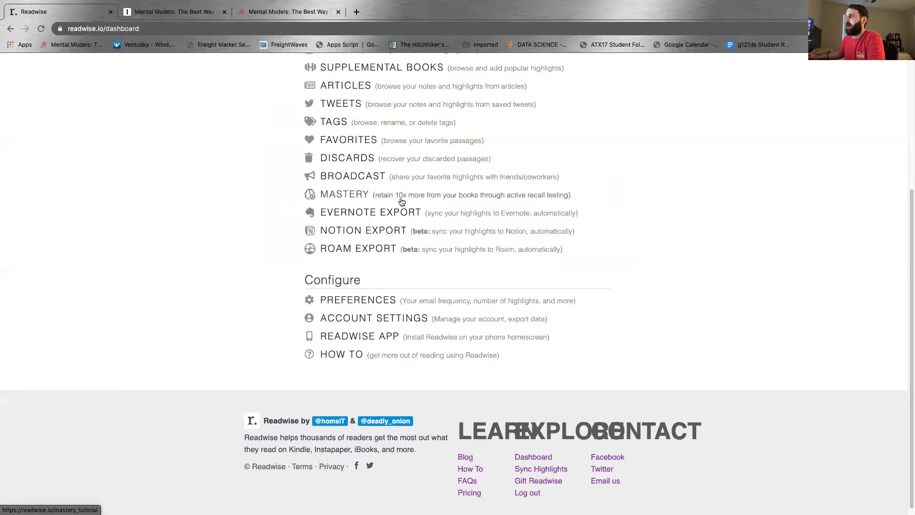
{"action": "left_click", "coordinate": [347, 246]}
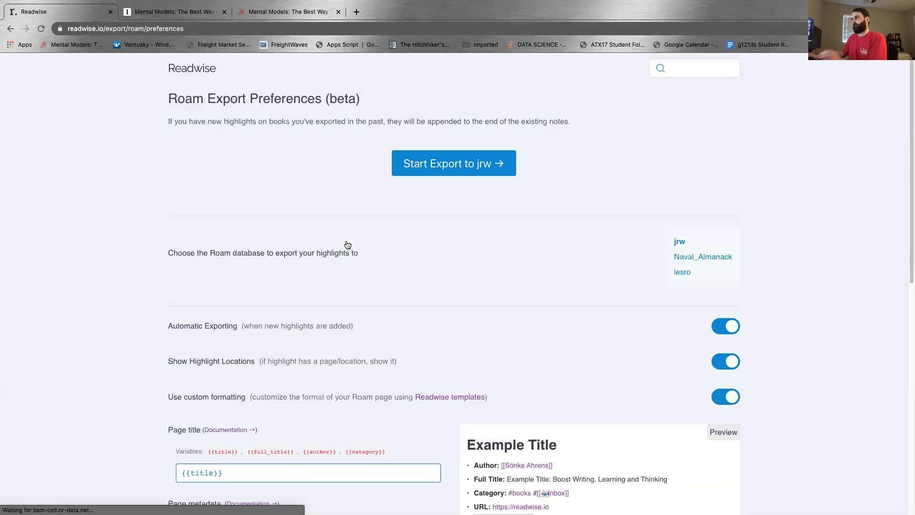
{"action": "scroll", "coordinate": [425, 231], "scroll_direction": "down", "scroll_amount": 7}
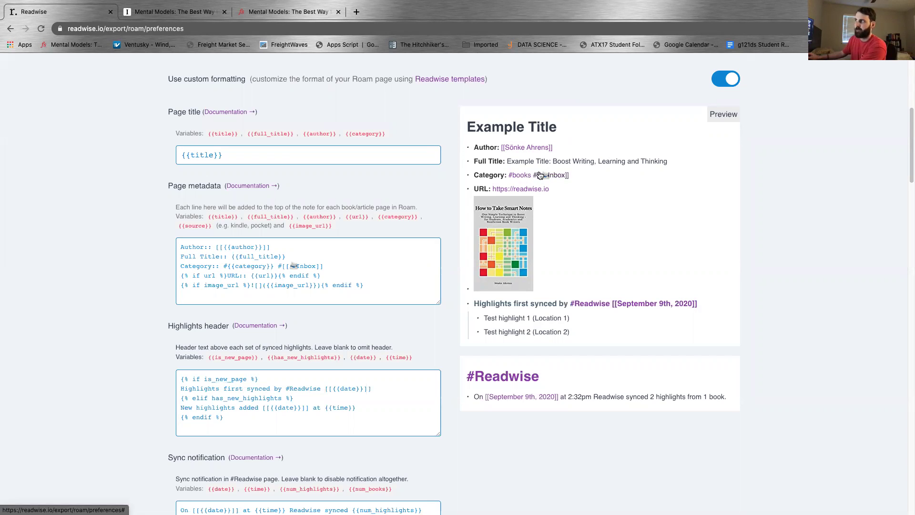
- Switch back to Roam Research, open the Inbox page and look over its linked references
{"action": "key", "text": "ctrl+Left"}
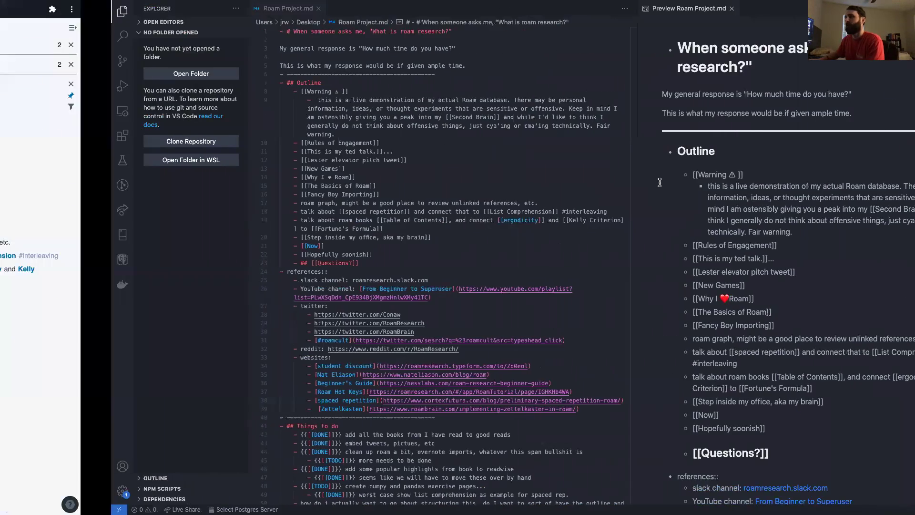
{"action": "key", "text": "ctrl+Right"}
{"action": "left_click", "coordinate": [130, 149]}
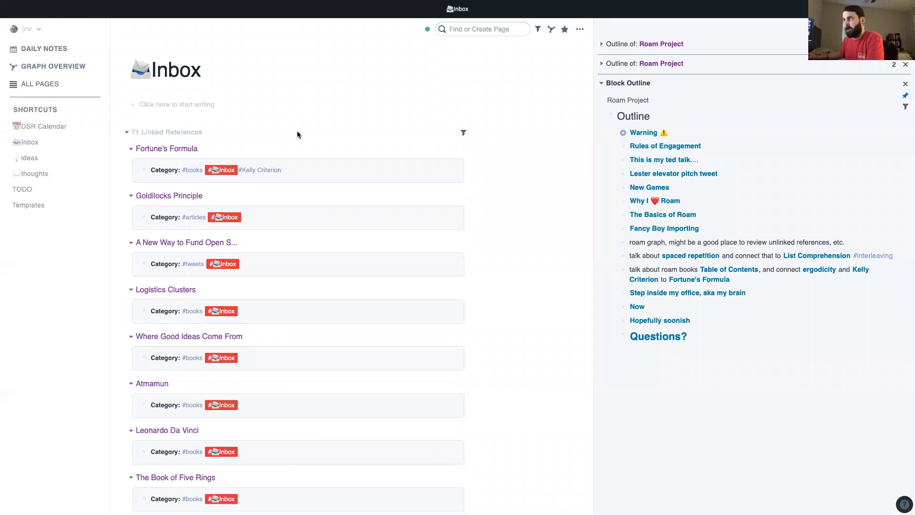
{"action": "scroll", "coordinate": [297, 134], "scroll_direction": "down", "scroll_amount": 3}
{"action": "scroll", "coordinate": [145, 216], "scroll_direction": "up", "scroll_amount": 3}
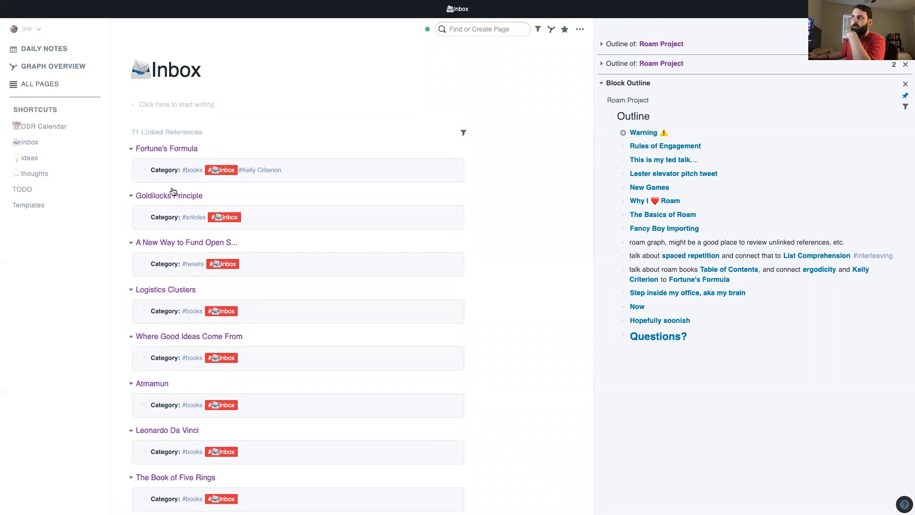
- Open the Fortune's Formula page from the Inbox references and skim its imported notes
{"action": "left_click", "coordinate": [160, 149]}
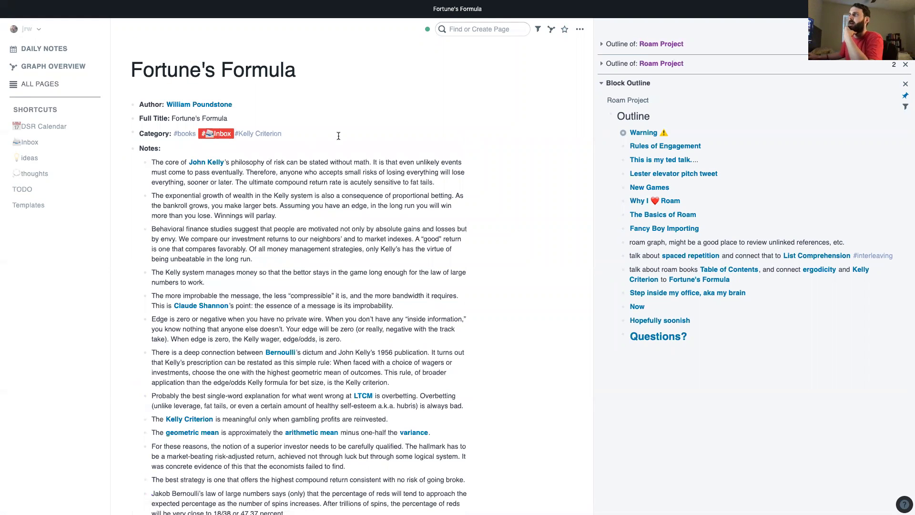
{"action": "scroll", "coordinate": [267, 125], "scroll_direction": "down", "scroll_amount": 1}
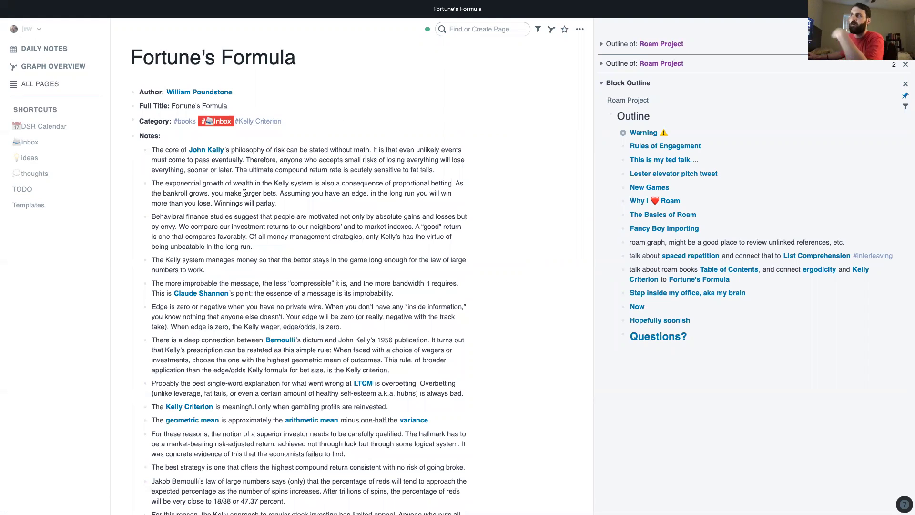
{"action": "scroll", "coordinate": [280, 178], "scroll_direction": "down", "scroll_amount": 5}
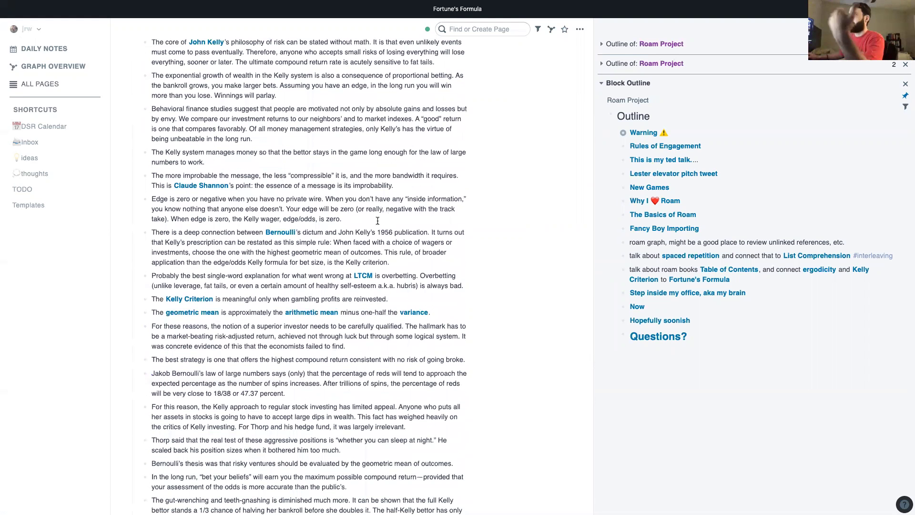
{"action": "scroll", "coordinate": [388, 215], "scroll_direction": "down", "scroll_amount": 2}
{"action": "scroll", "coordinate": [212, 300], "scroll_direction": "down", "scroll_amount": 1}
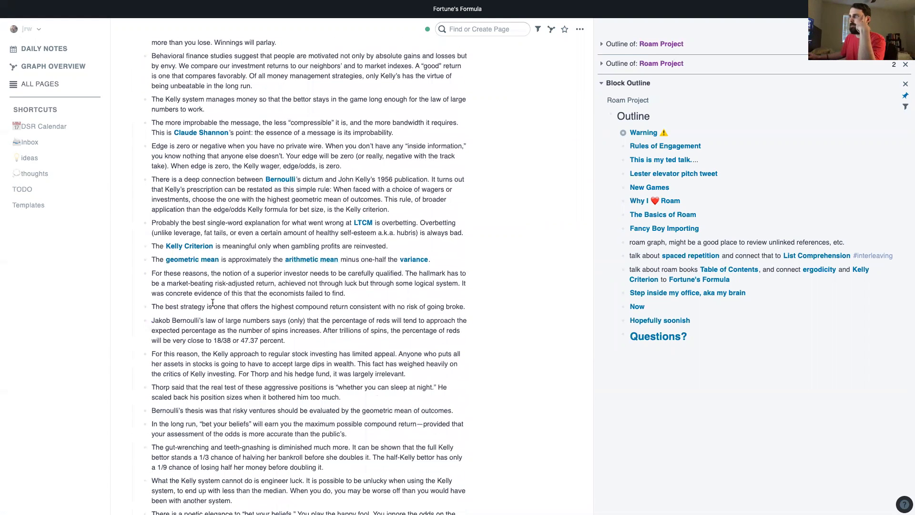
- Turn "Bernoulli" in the note about Jakob Bernoulli's law of large numbers into a page link
{"action": "left_click", "coordinate": [173, 320]}
{"action": "double_click", "coordinate": [173, 320]}
{"action": "left_click", "coordinate": [182, 320]}
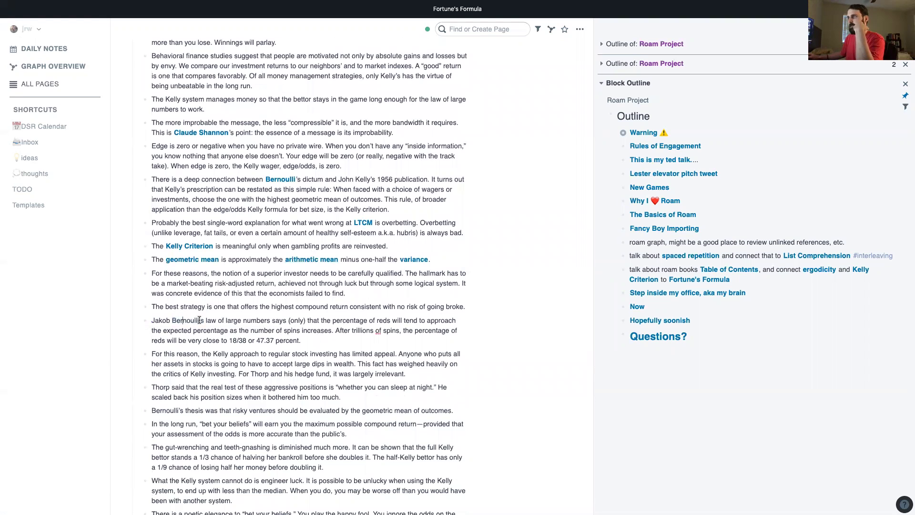
{"action": "double_click", "coordinate": [193, 320]}
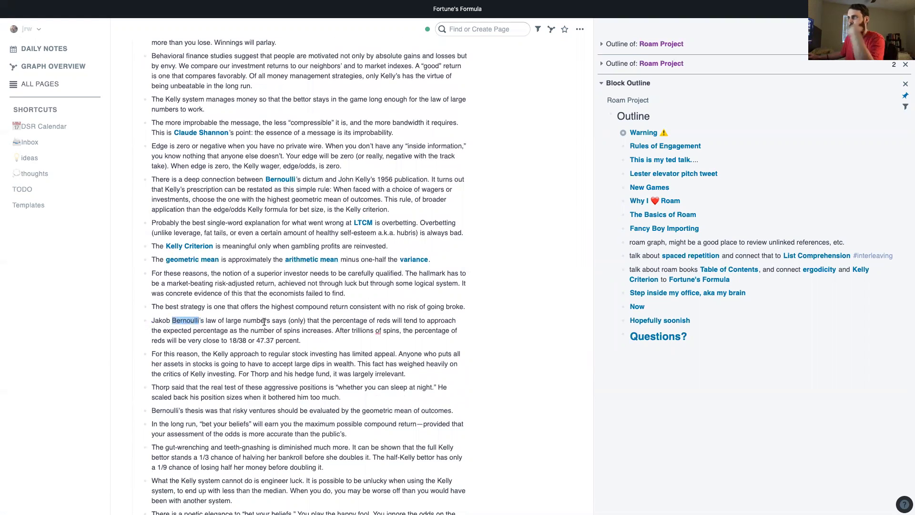
{"action": "type", "text": "[["}
{"action": "left_click", "coordinate": [332, 292]}
- Read through the remaining Fortune's Formula notes down to the linked references, ending back at the page title
{"action": "scroll", "coordinate": [332, 292], "scroll_direction": "down", "scroll_amount": 4}
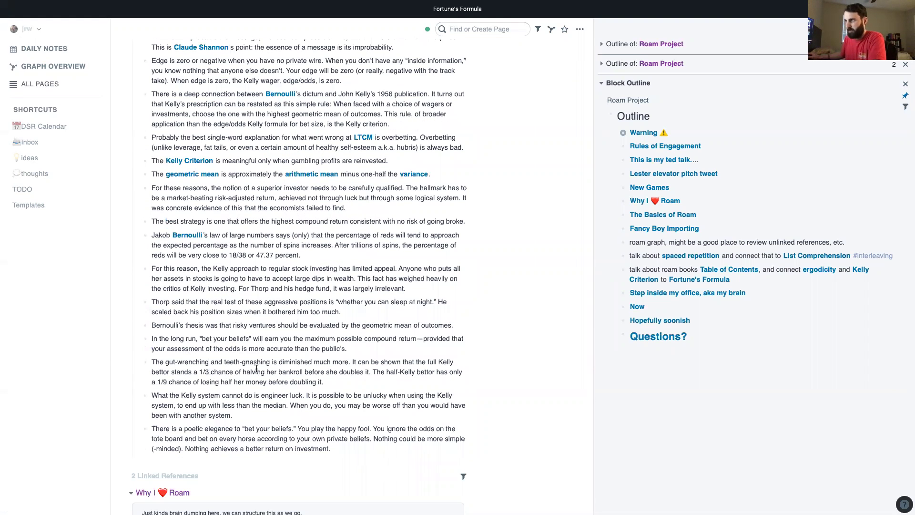
{"action": "scroll", "coordinate": [256, 368], "scroll_direction": "down", "scroll_amount": 1}
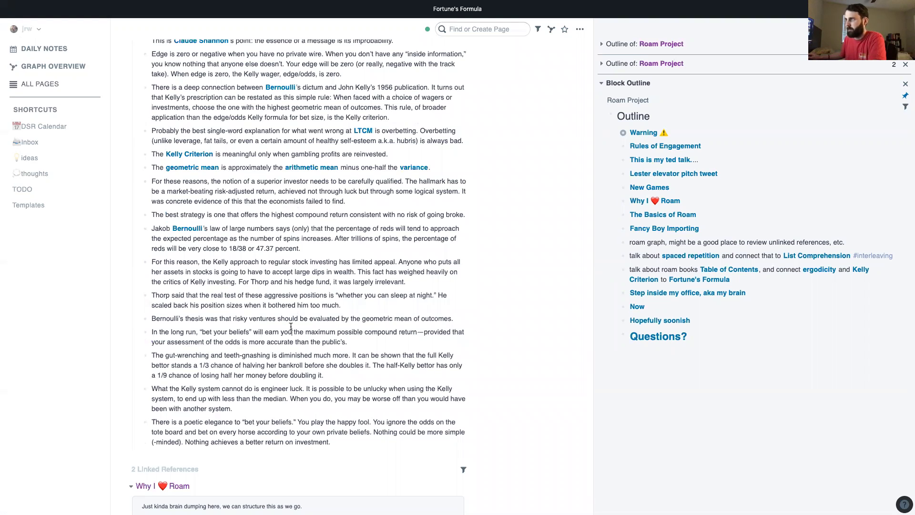
{"action": "scroll", "coordinate": [271, 314], "scroll_direction": "down", "scroll_amount": 1}
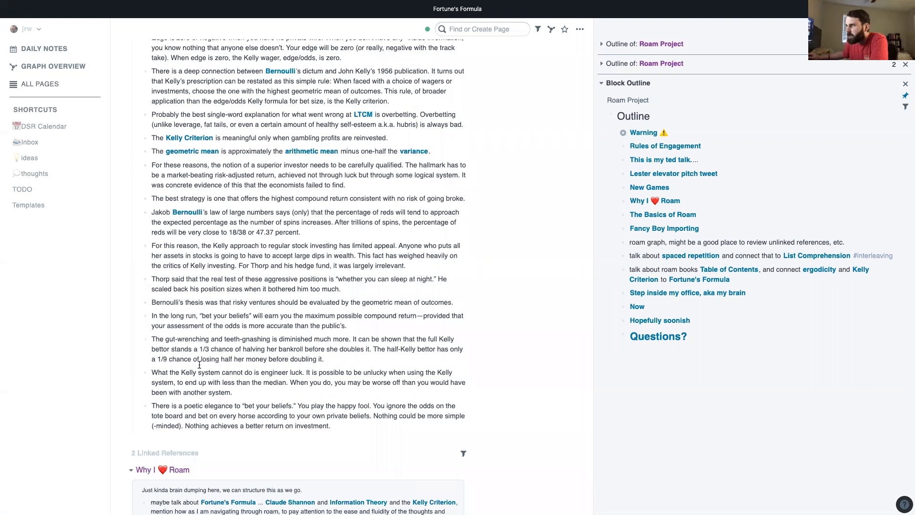
{"action": "scroll", "coordinate": [206, 342], "scroll_direction": "down", "scroll_amount": 1}
{"action": "scroll", "coordinate": [217, 382], "scroll_direction": "down", "scroll_amount": 1}
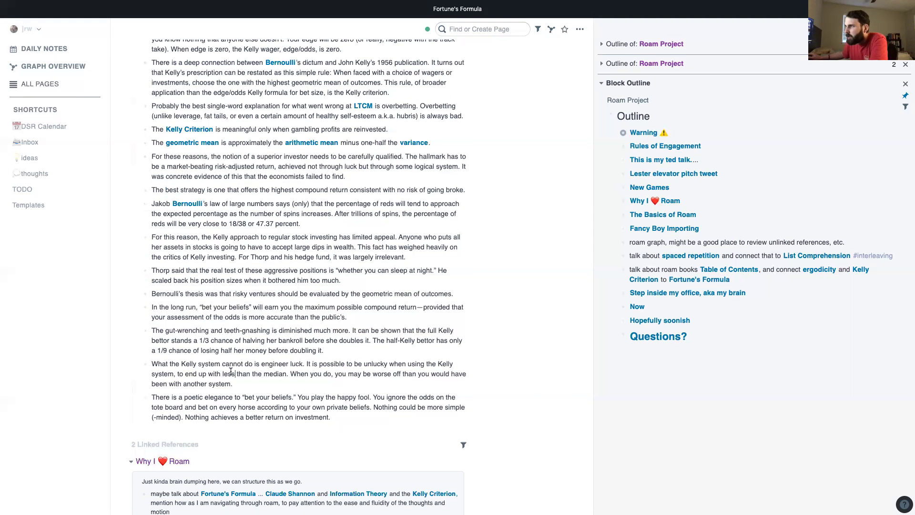
{"action": "scroll", "coordinate": [284, 351], "scroll_direction": "up", "scroll_amount": 5}
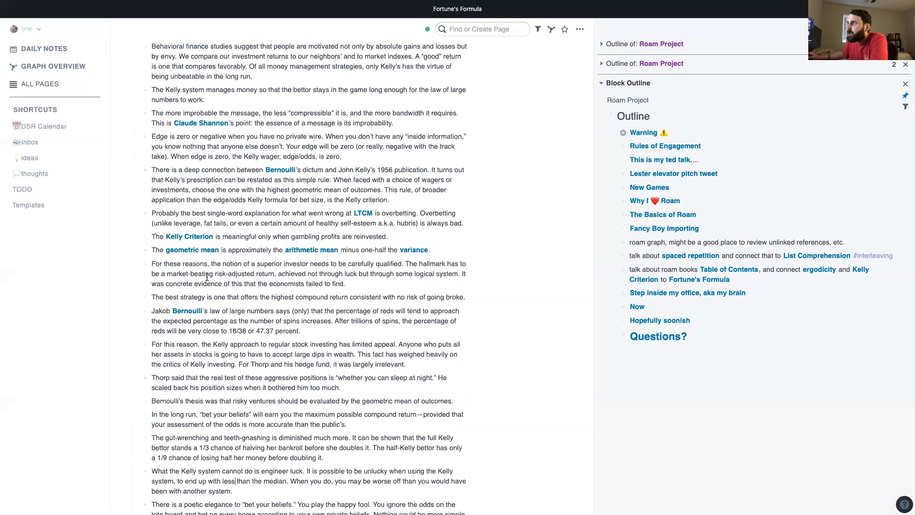
{"action": "scroll", "coordinate": [270, 269], "scroll_direction": "up", "scroll_amount": 1}
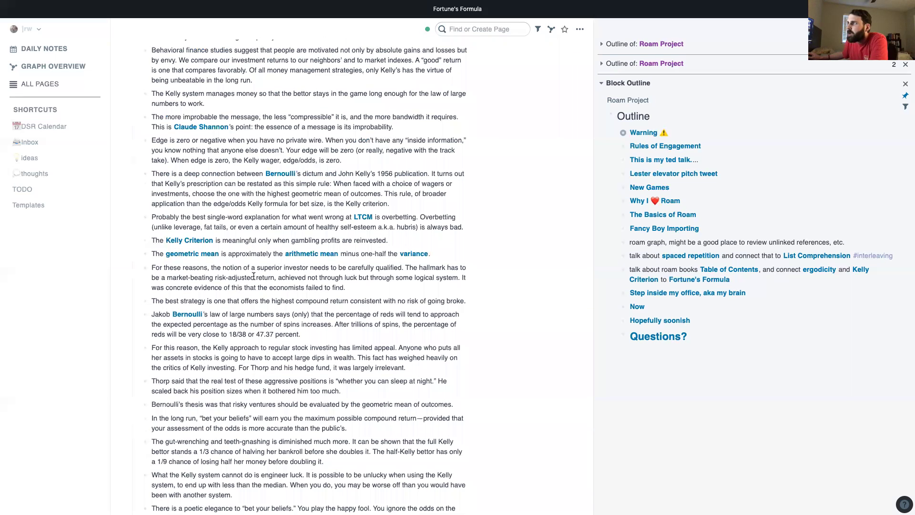
{"action": "scroll", "coordinate": [291, 243], "scroll_direction": "up", "scroll_amount": 1}
{"action": "scroll", "coordinate": [181, 166], "scroll_direction": "up", "scroll_amount": 1}
{"action": "scroll", "coordinate": [182, 166], "scroll_direction": "up", "scroll_amount": 7}
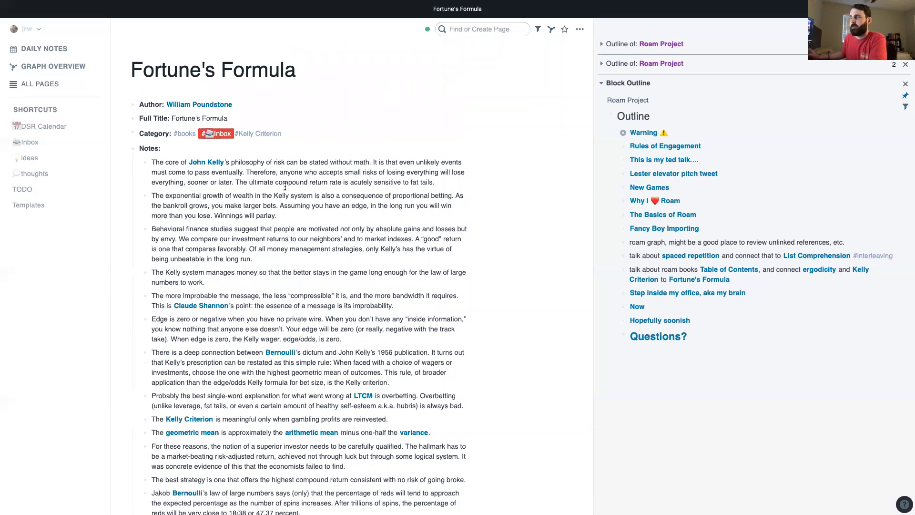
- Go through Fancy Boy Importing and Bullet Journal to the 06.06.19.TH page and view its notebook photos and transcribed notes
{"action": "left_click", "coordinate": [655, 229]}
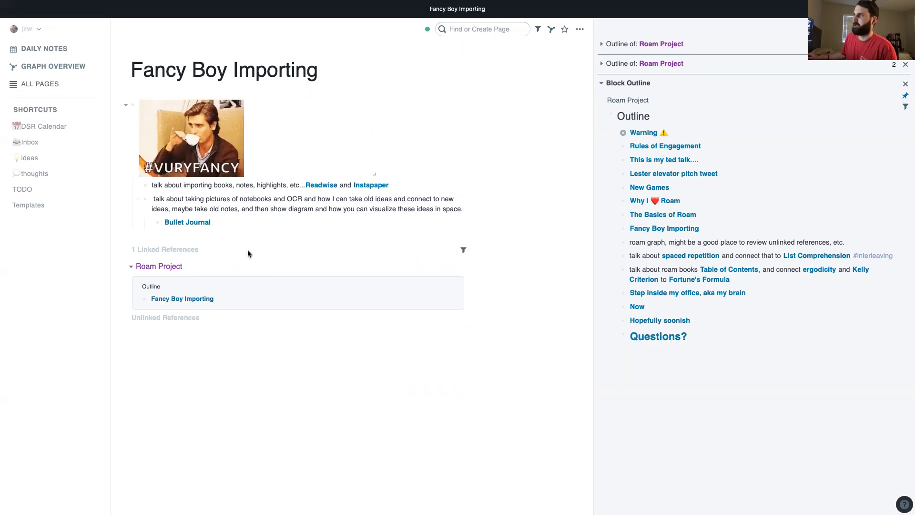
{"action": "left_click", "coordinate": [196, 225]}
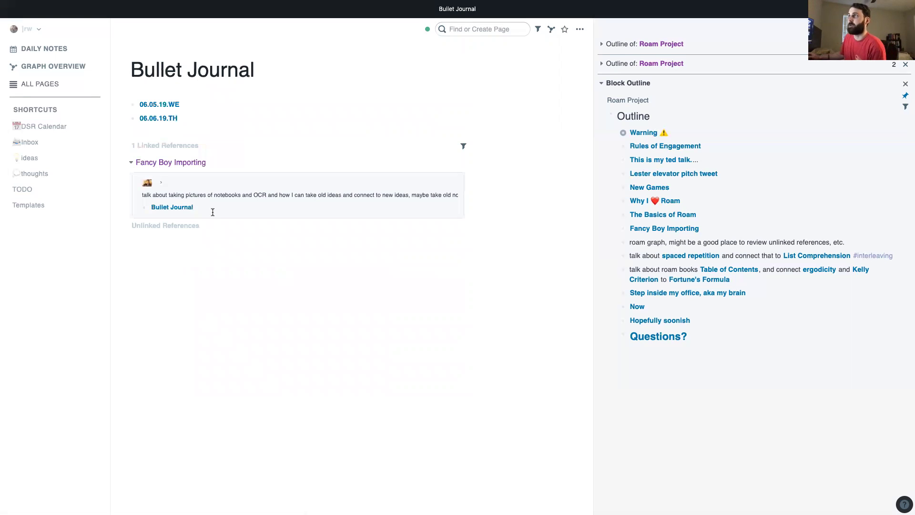
{"action": "left_click", "coordinate": [150, 119]}
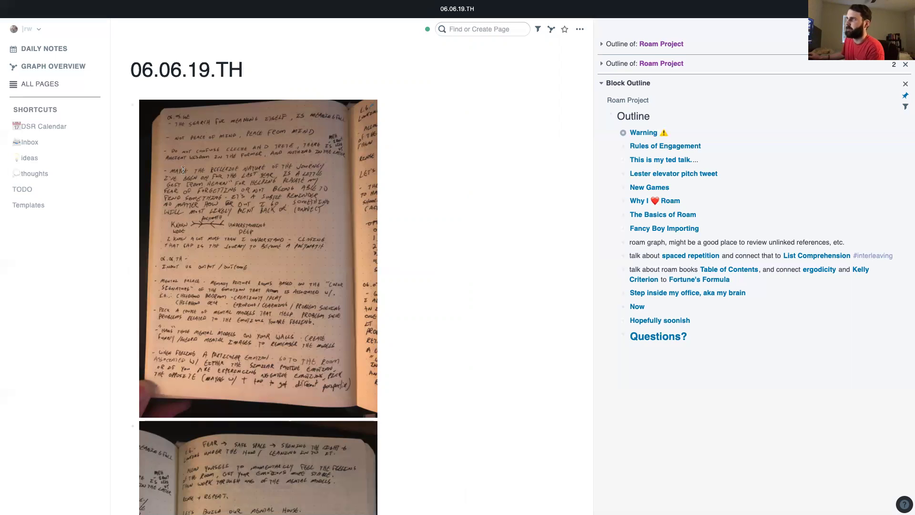
{"action": "scroll", "coordinate": [171, 169], "scroll_direction": "down", "scroll_amount": 10}
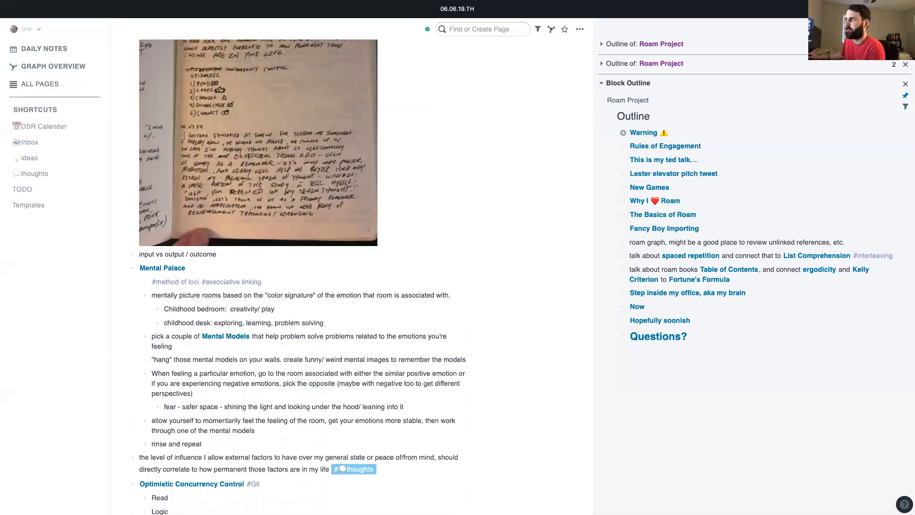
- Compare the second notebook photo with the transcribed Mental Palace and Optimistic Concurrency Control notes beneath it
{"action": "scroll", "coordinate": [295, 162], "scroll_direction": "up", "scroll_amount": 10}
{"action": "scroll", "coordinate": [259, 159], "scroll_direction": "down", "scroll_amount": 10}
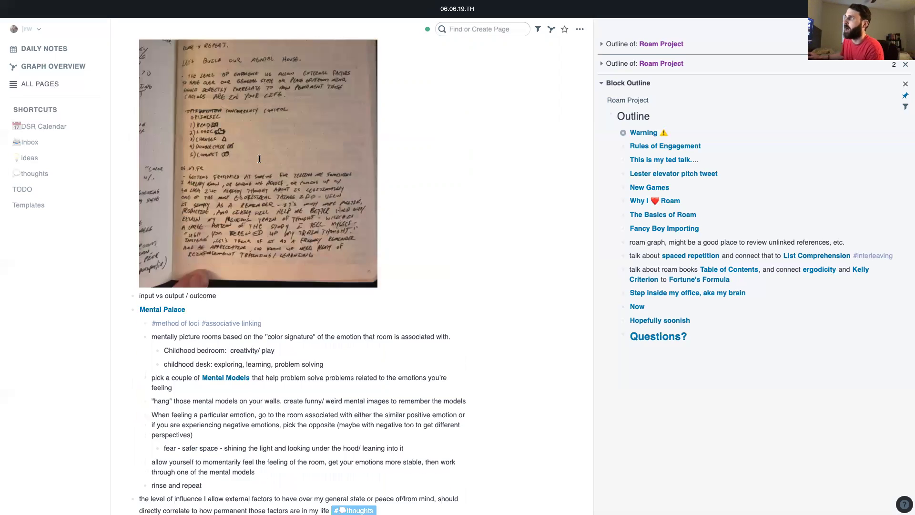
{"action": "left_click", "coordinate": [232, 129]}
{"action": "left_click", "coordinate": [221, 115]}
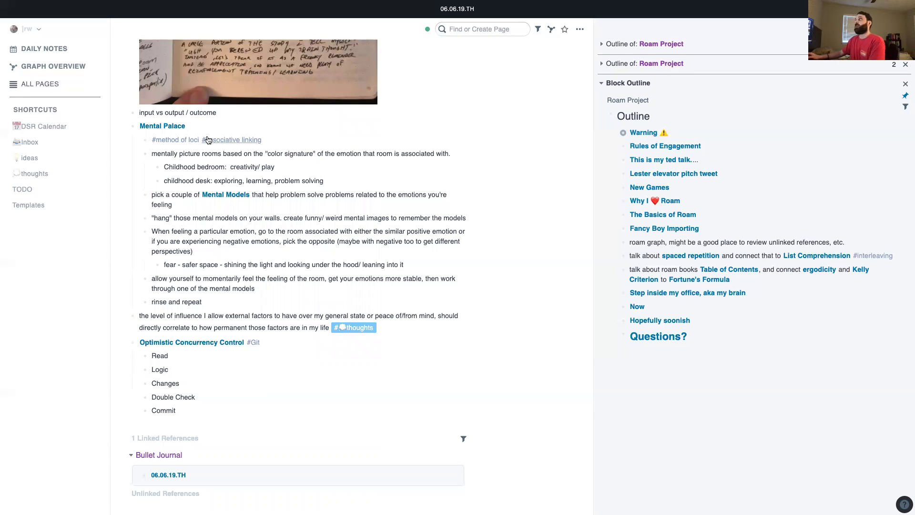
- Open the method of loci page from the Mental Palace tags and read its embedded Wikipedia article down to the Contemporary usage section
{"action": "left_click", "coordinate": [173, 141]}
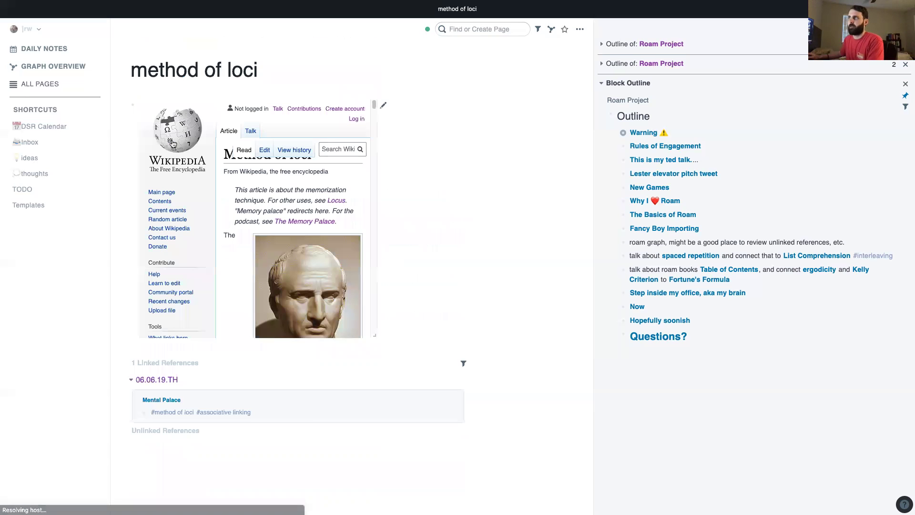
{"action": "left_click", "coordinate": [430, 111]}
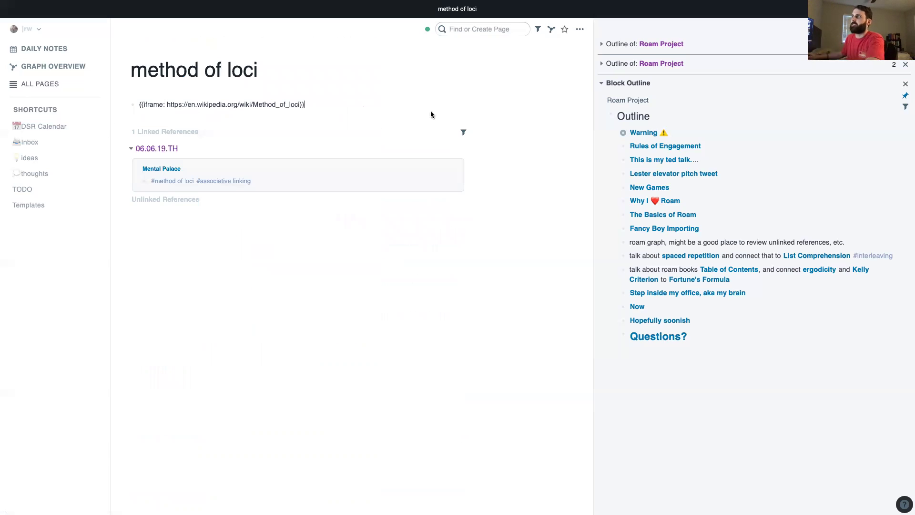
{"action": "scroll", "coordinate": [306, 148], "scroll_direction": "down", "scroll_amount": 5}
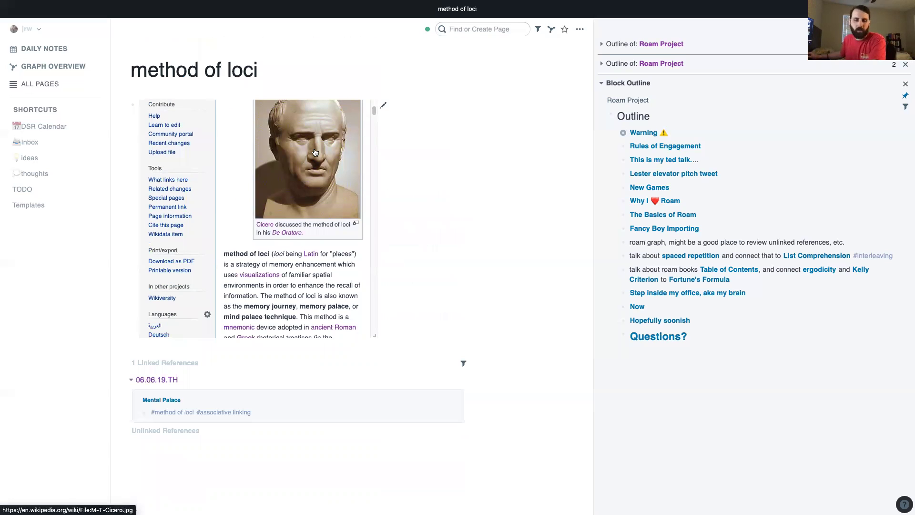
{"action": "scroll", "coordinate": [315, 152], "scroll_direction": "down", "scroll_amount": 3}
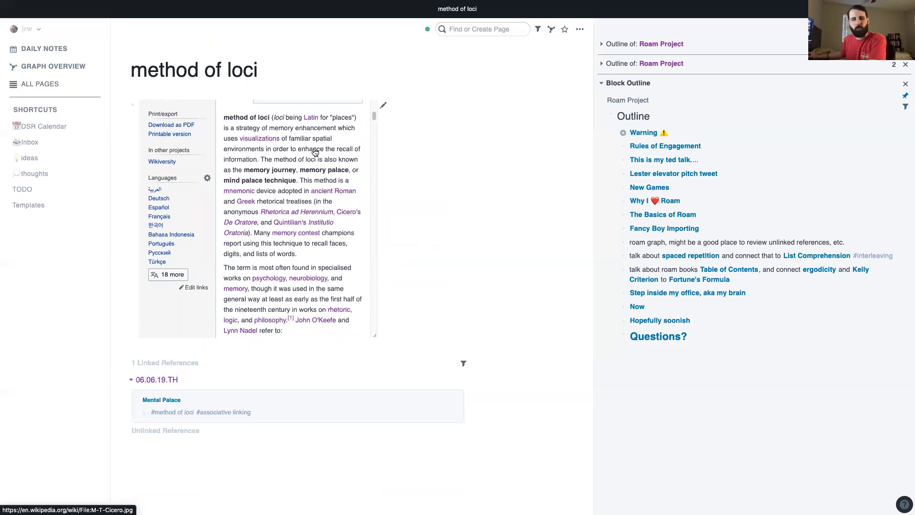
{"action": "scroll", "coordinate": [315, 152], "scroll_direction": "down", "scroll_amount": 5}
{"action": "scroll", "coordinate": [315, 152], "scroll_direction": "down", "scroll_amount": 8}
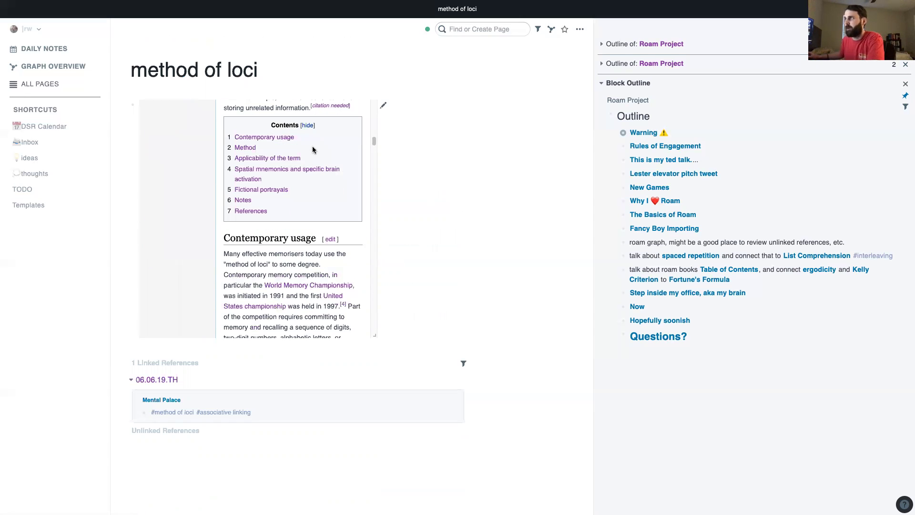
- Look through the embedded Wikipedia article on the method of loci page
{"action": "scroll", "coordinate": [315, 150], "scroll_direction": "up", "scroll_amount": 15}
{"action": "scroll", "coordinate": [317, 149], "scroll_direction": "down", "scroll_amount": 20}
{"action": "scroll", "coordinate": [318, 149], "scroll_direction": "down", "scroll_amount": 20}
{"action": "scroll", "coordinate": [317, 150], "scroll_direction": "up", "scroll_amount": 20}
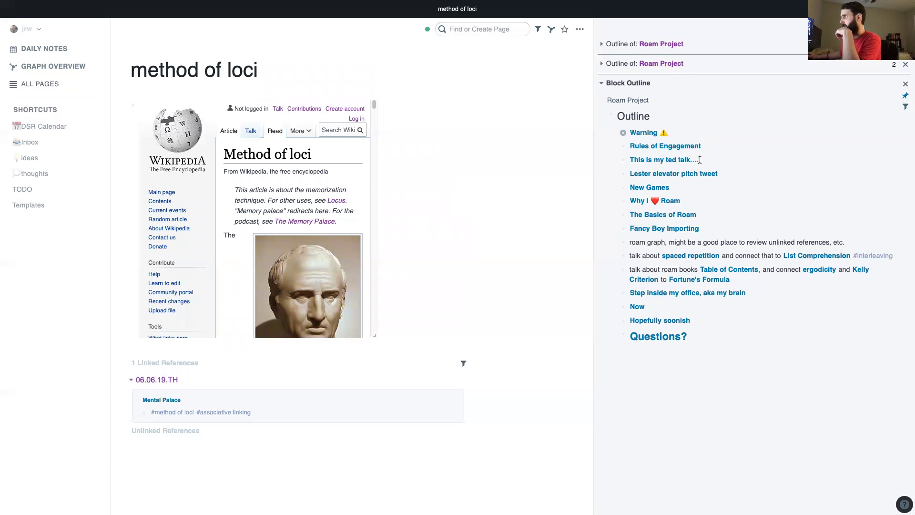
- Go through Fancy Boy Importing and Bullet Journal to the 06.06.19.TH page and review its notebook photos and transcribed notes
{"action": "left_click", "coordinate": [663, 228]}
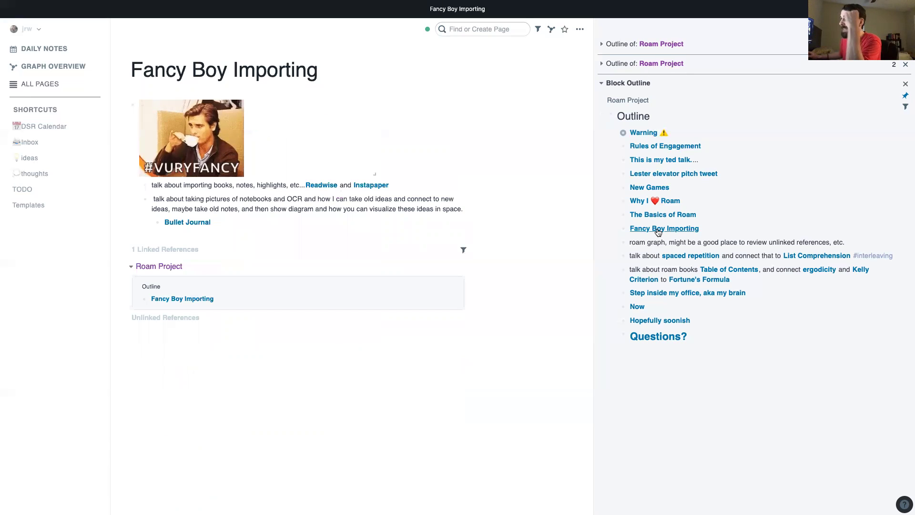
{"action": "left_click", "coordinate": [193, 222]}
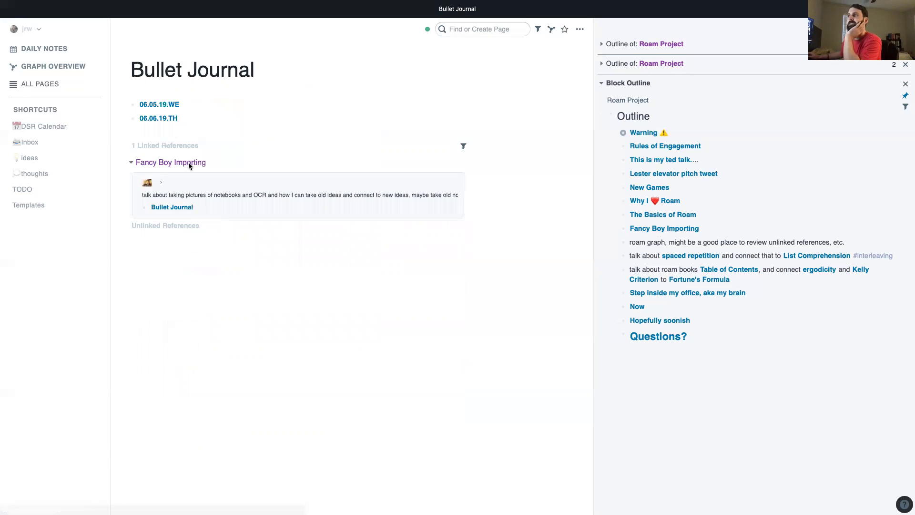
{"action": "left_click", "coordinate": [171, 119]}
{"action": "scroll", "coordinate": [408, 188], "scroll_direction": "down", "scroll_amount": 10}
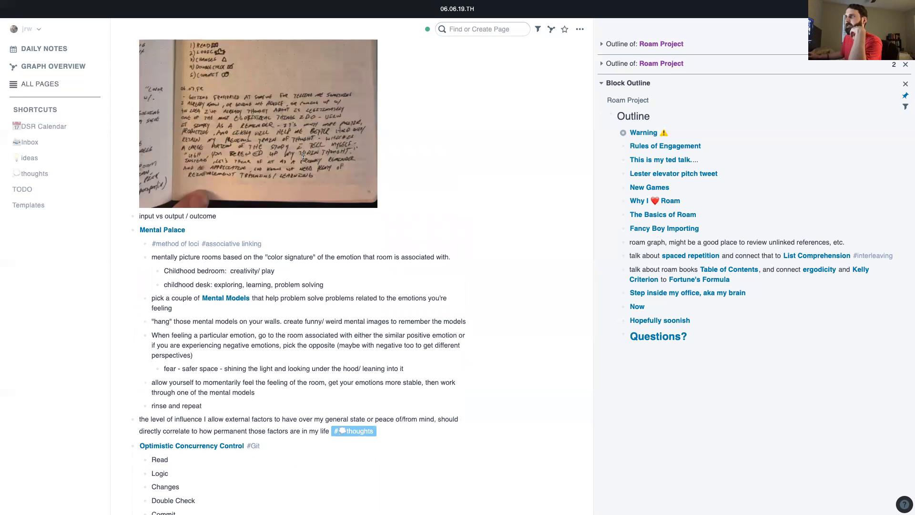
{"action": "scroll", "coordinate": [286, 260], "scroll_direction": "down", "scroll_amount": 1}
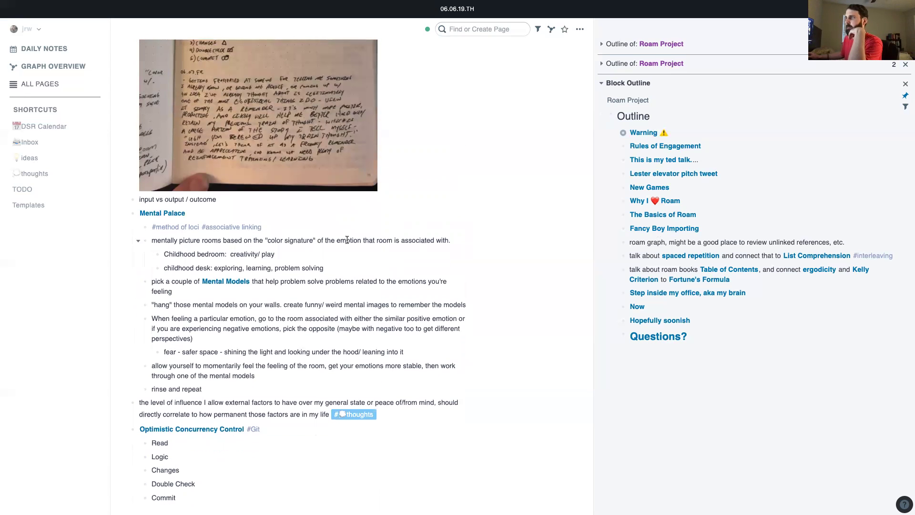
{"action": "scroll", "coordinate": [298, 242], "scroll_direction": "down", "scroll_amount": 4}
{"action": "scroll", "coordinate": [267, 185], "scroll_direction": "down", "scroll_amount": 2}
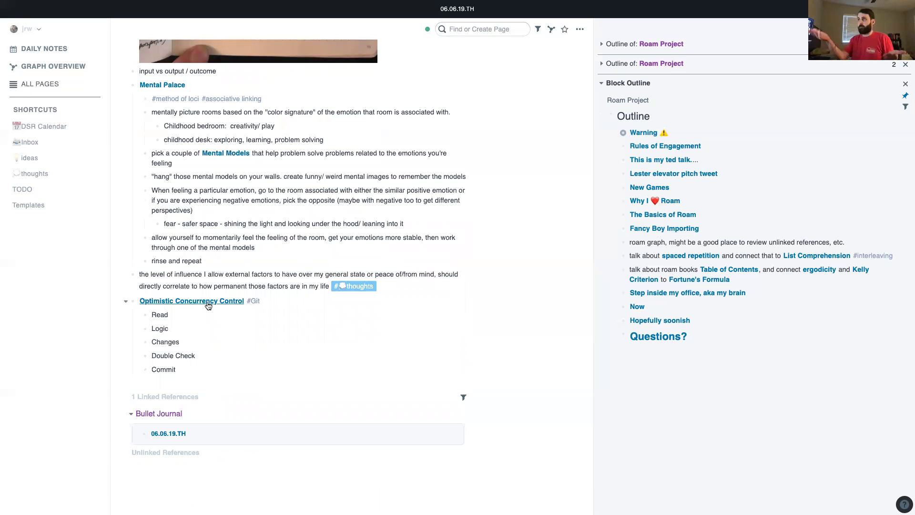
{"action": "scroll", "coordinate": [208, 305], "scroll_direction": "up", "scroll_amount": 12}
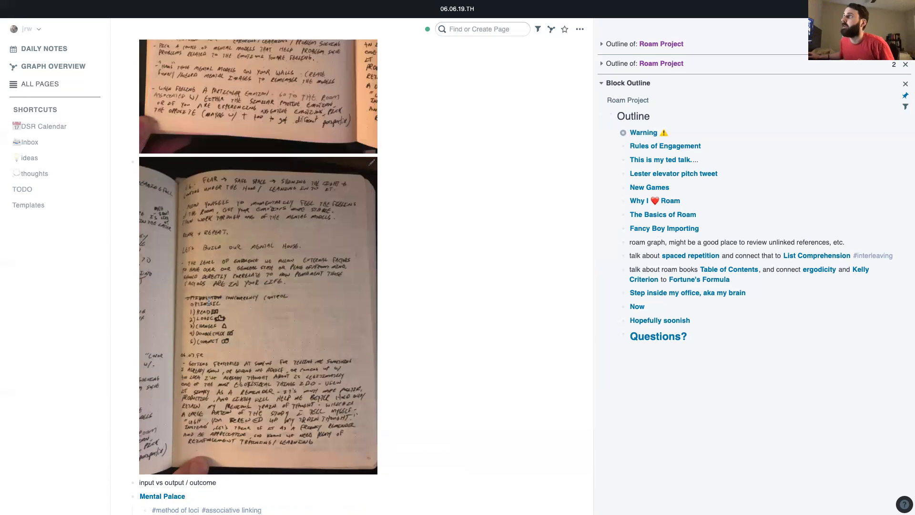
{"action": "scroll", "coordinate": [189, 81], "scroll_direction": "down", "scroll_amount": 12}
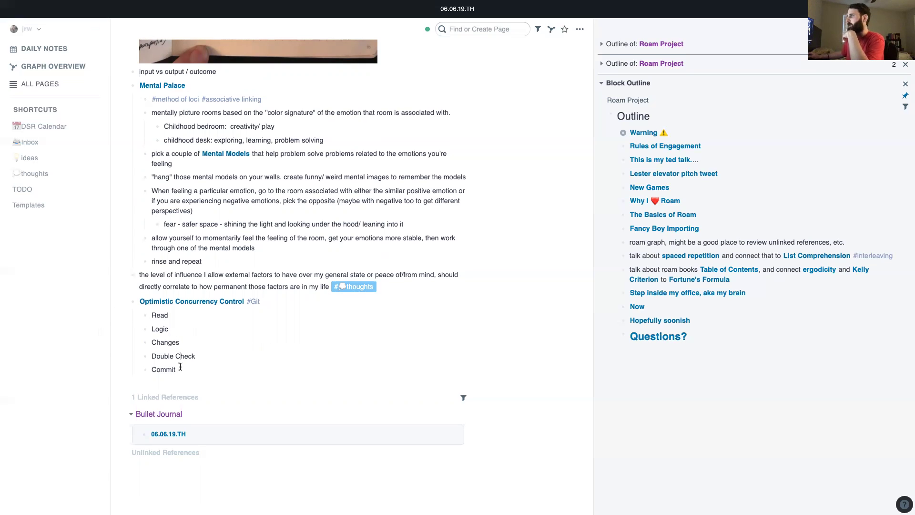
- Copy the Read, Logic, Changes, Double Check and Commit blocks from the linked reference into the body of the Optimistic Concurrency Control page
{"action": "left_click", "coordinate": [180, 301]}
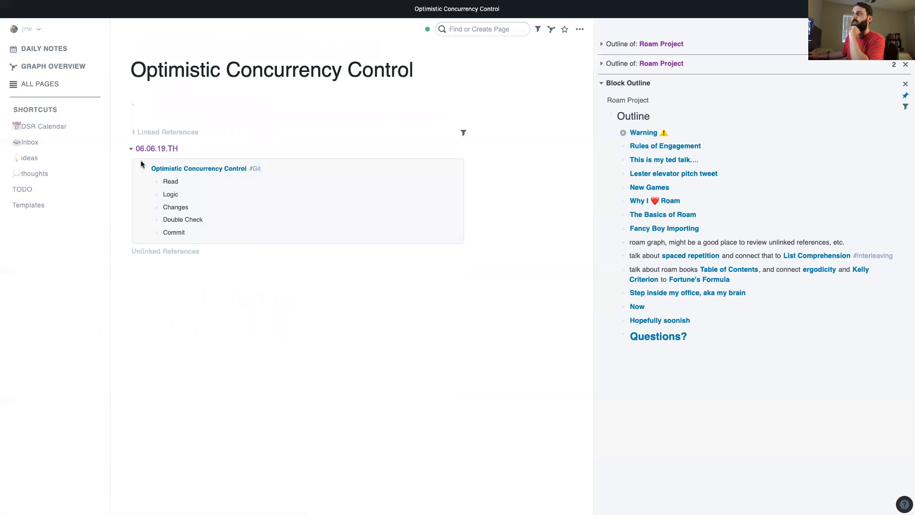
{"action": "left_click", "coordinate": [189, 233]}
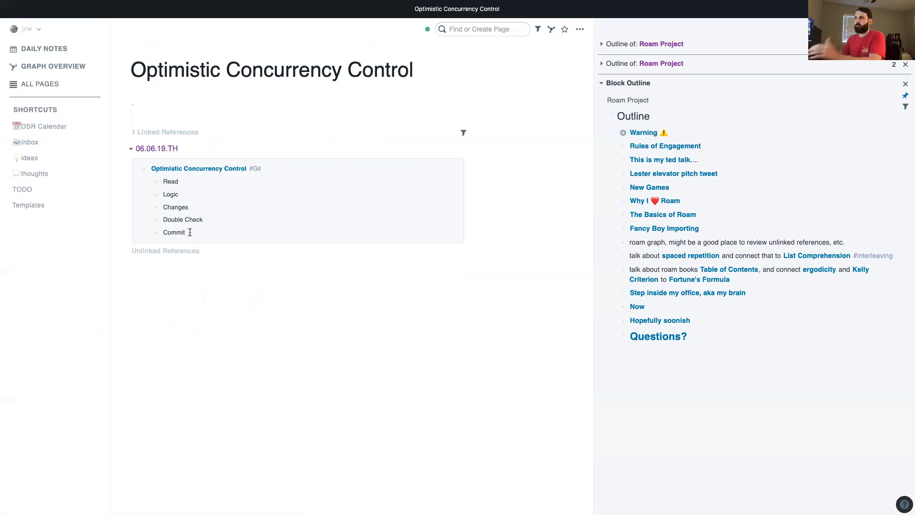
{"action": "left_click_drag", "start_coordinate": [189, 232], "coordinate": [155, 186]}
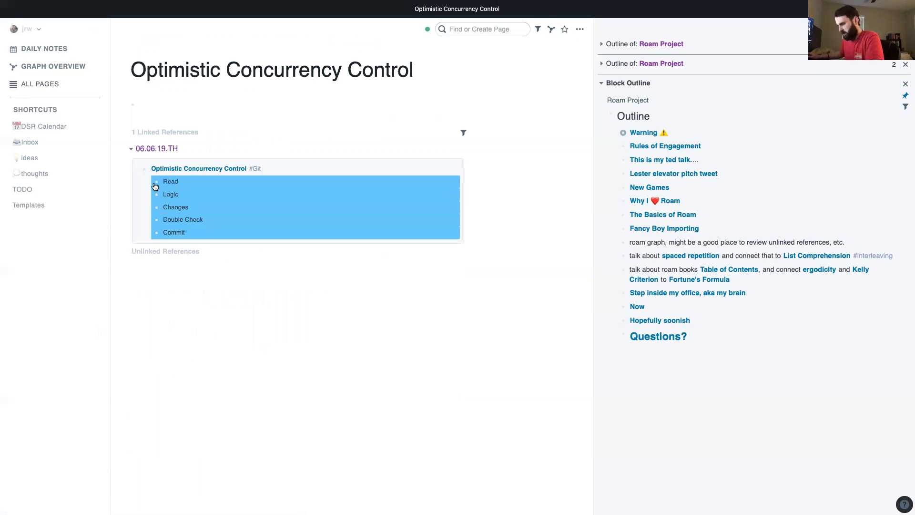
{"action": "left_click", "coordinate": [141, 100]}
{"action": "type", "text": "Read Logic Changes Double Check Commit"}
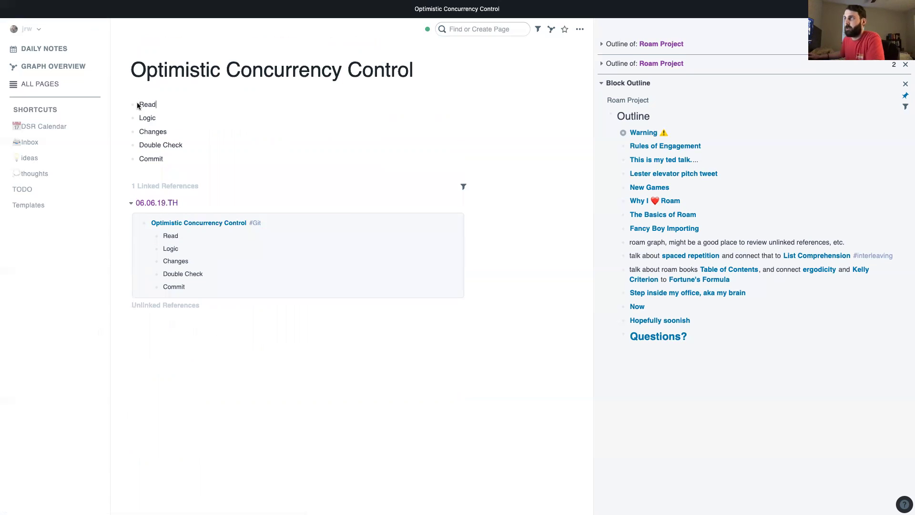
- Add an empty block above Read and nest all five list items beneath it
{"action": "key", "text": "Return"}
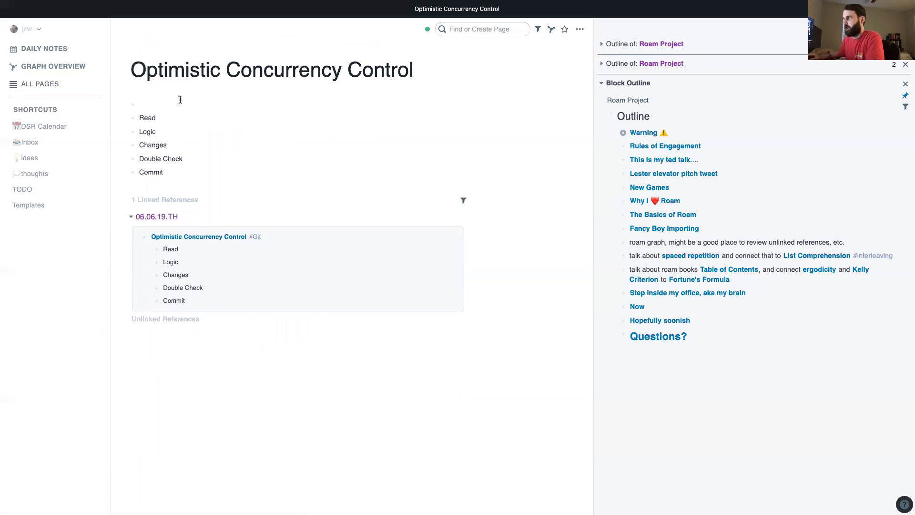
{"action": "key", "text": "Down"}
{"action": "key", "text": "Tab"}
{"action": "key", "text": "Down"}
{"action": "key", "text": "Tab"}
{"action": "key", "text": "Down"}
{"action": "key", "text": "Tab"}
{"action": "key", "text": "Down"}
{"action": "key", "text": "Tab"}
{"action": "key", "text": "Down"}
{"action": "key", "text": "Tab"}
- Turn the empty parent block into a diagram of its five child items
{"action": "left_click", "coordinate": [145, 103]}
{"action": "type", "text": "dia"}
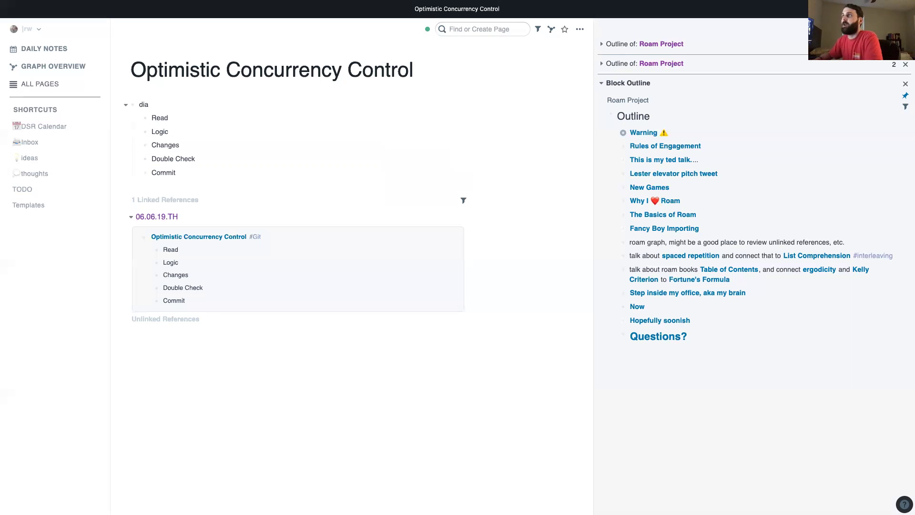
{"action": "type", "text": "/"}
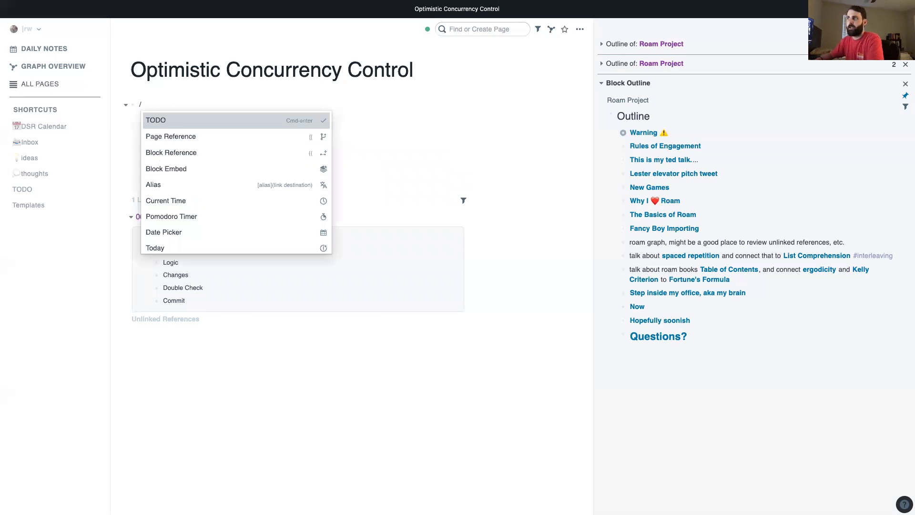
{"action": "type", "text": "dia"}
{"action": "key", "text": "Return"}
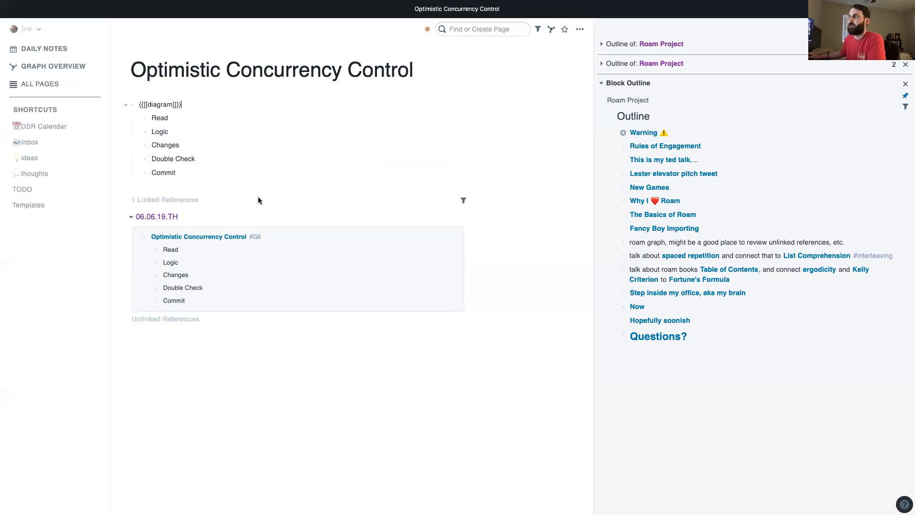
{"action": "left_click", "coordinate": [246, 408]}
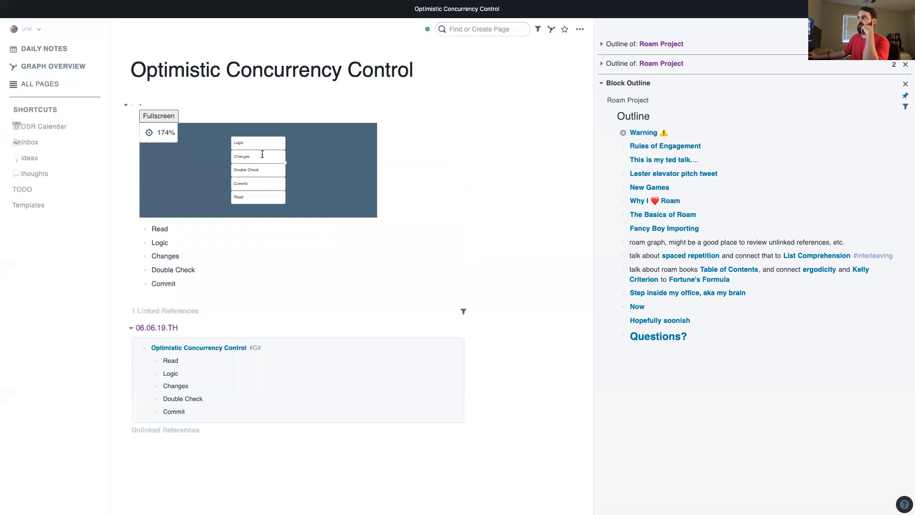
- Show the diagram in full screen and hide both sidebars
{"action": "left_click", "coordinate": [169, 116]}
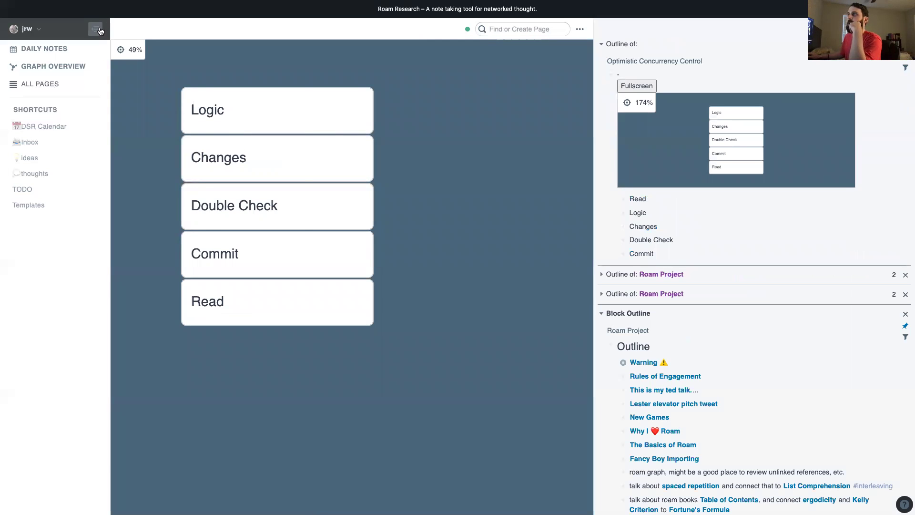
{"action": "left_click", "coordinate": [100, 31]}
{"action": "left_click", "coordinate": [903, 29]}
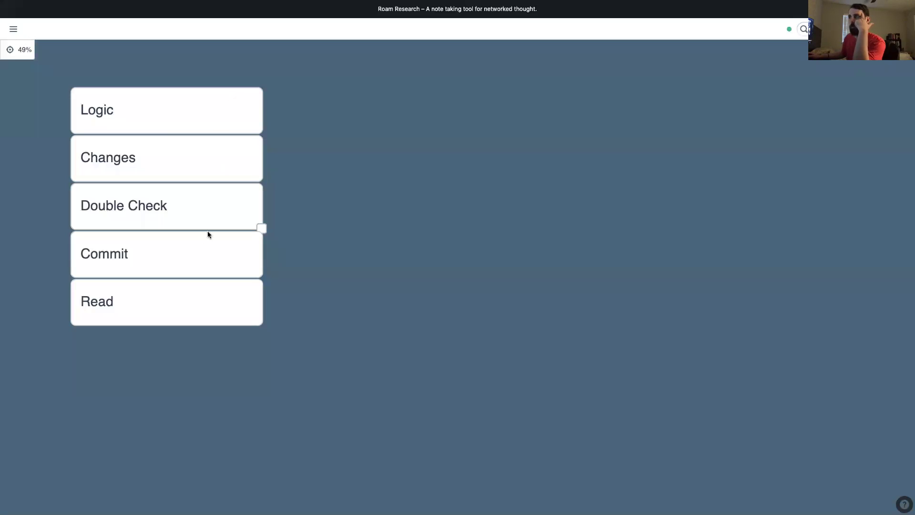
- Spread the five nodes in a ring, with Read on top, Logic above Changes on one side, and Commit above Double Check on the other
{"action": "left_click_drag", "start_coordinate": [163, 300], "coordinate": [416, 96]}
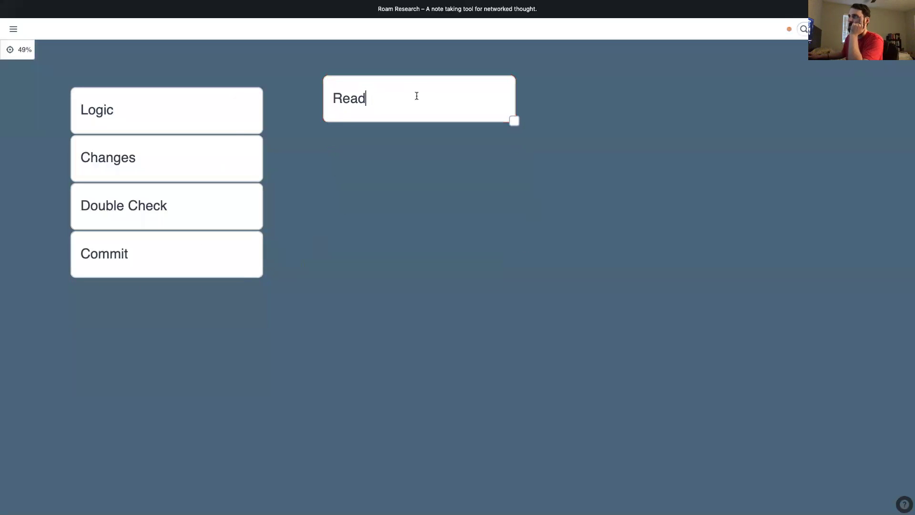
{"action": "left_click_drag", "start_coordinate": [172, 100], "coordinate": [546, 171]}
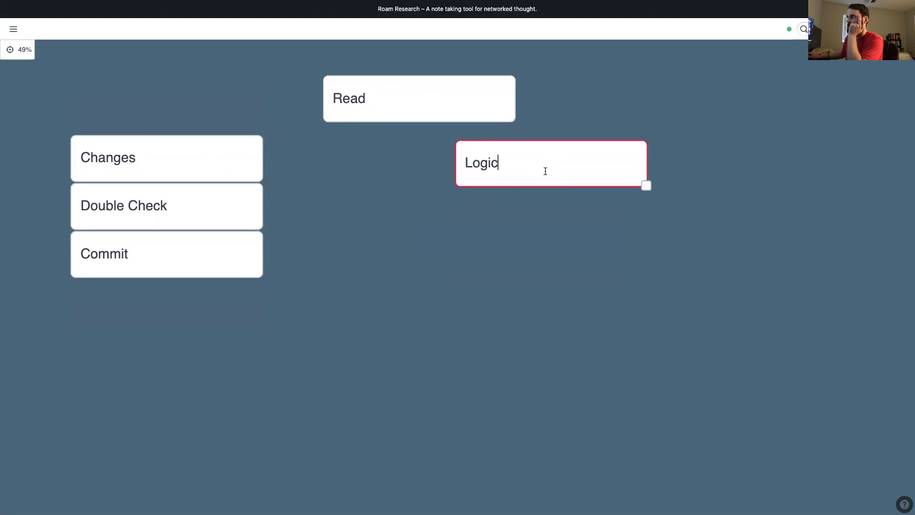
{"action": "left_click_drag", "start_coordinate": [192, 153], "coordinate": [588, 245]}
{"action": "left_click_drag", "start_coordinate": [176, 198], "coordinate": [416, 358]}
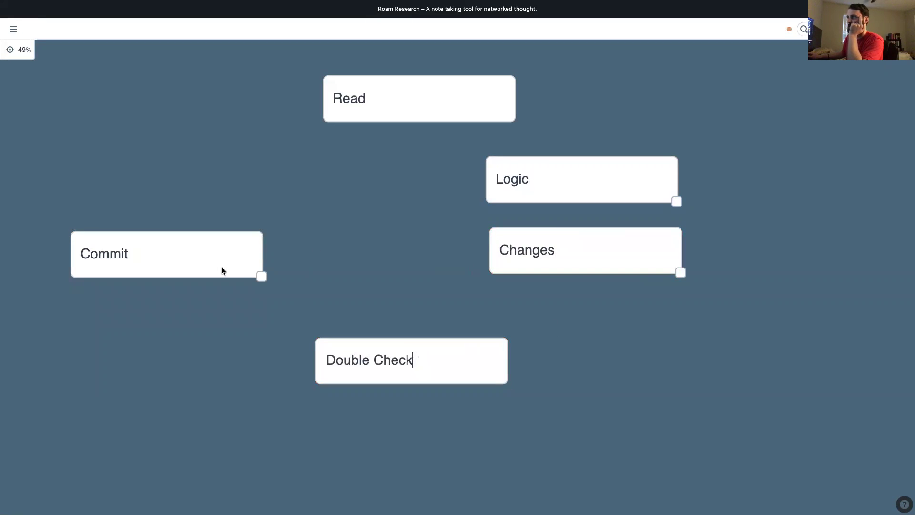
{"action": "left_click_drag", "start_coordinate": [223, 271], "coordinate": [205, 238]}
{"action": "left_click_drag", "start_coordinate": [338, 348], "coordinate": [154, 312]}
{"action": "left_click_drag", "start_coordinate": [357, 101], "coordinate": [306, 90]}
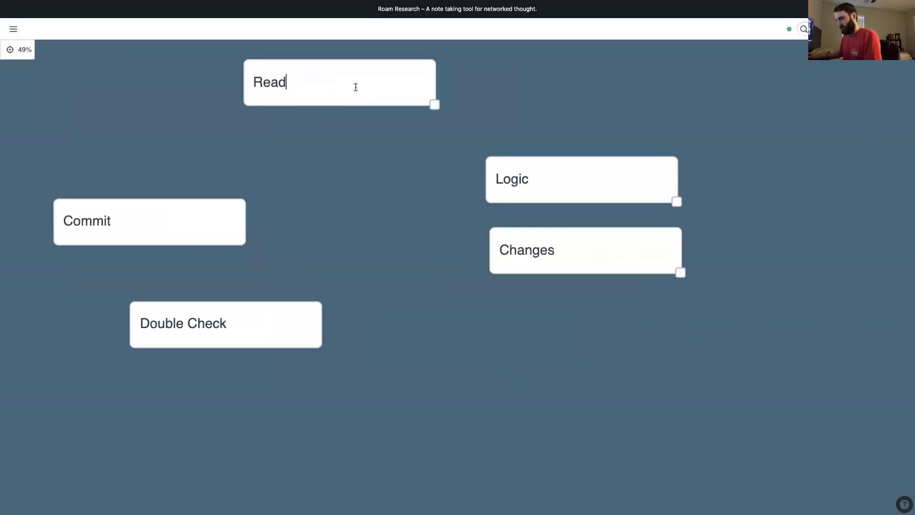
- Draw arrows Read–Logic–Changes–Double Check–Commit–Read plus Double Check to Read, and move Changes farther down and right of Logic
{"action": "left_click_drag", "start_coordinate": [369, 84], "coordinate": [290, 139]}
{"action": "left_click_drag", "start_coordinate": [172, 298], "coordinate": [159, 235]}
{"action": "left_click_drag", "start_coordinate": [162, 224], "coordinate": [297, 86]}
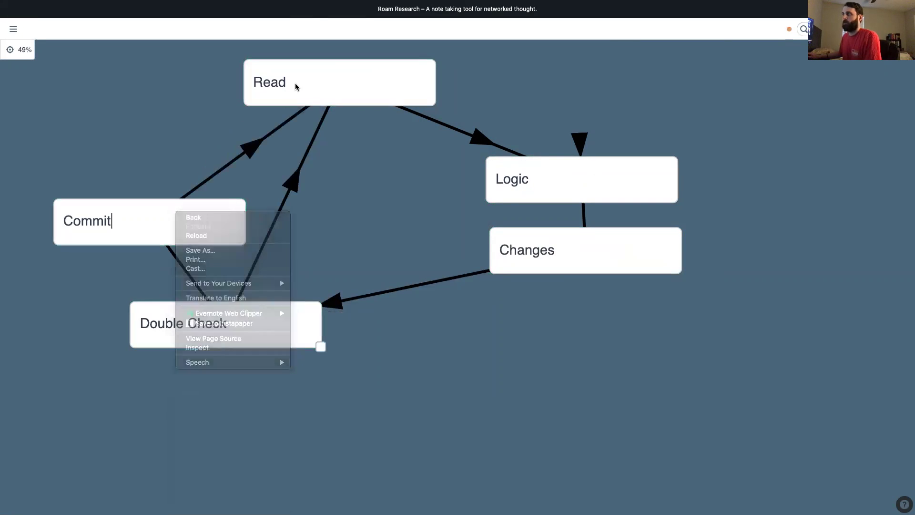
{"action": "left_click", "coordinate": [568, 242]}
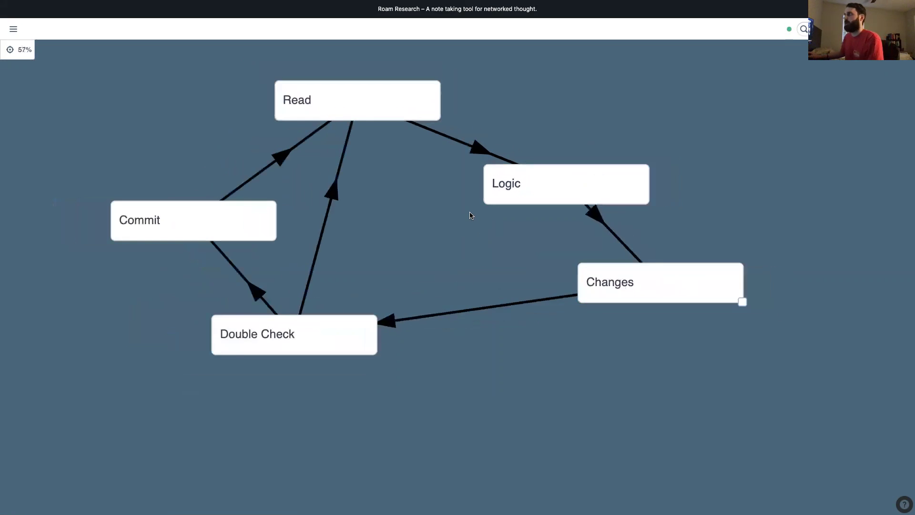
- Replace the text of the diagram's Read node with lowercase "read"
{"action": "scroll", "coordinate": [469, 216], "scroll_direction": "down", "scroll_amount": 3}
{"action": "scroll", "coordinate": [475, 210], "scroll_direction": "up", "scroll_amount": 5}
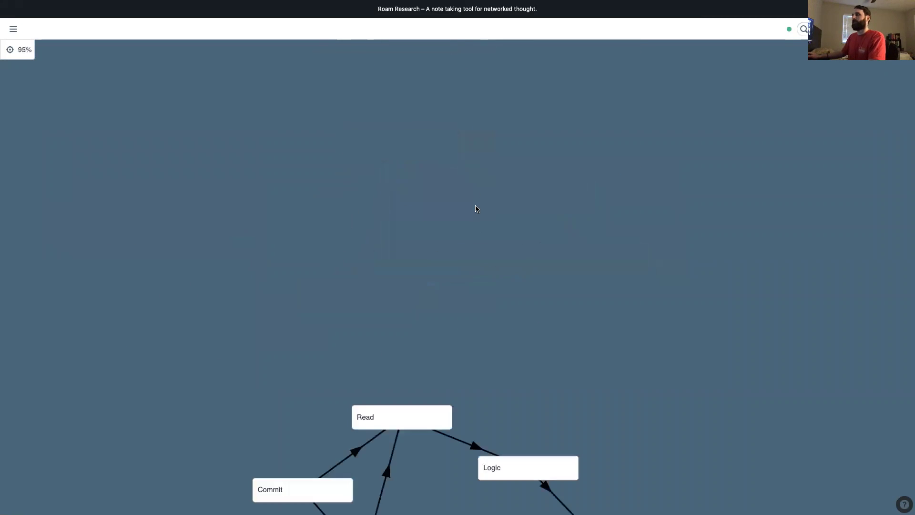
{"action": "left_click", "coordinate": [387, 276]}
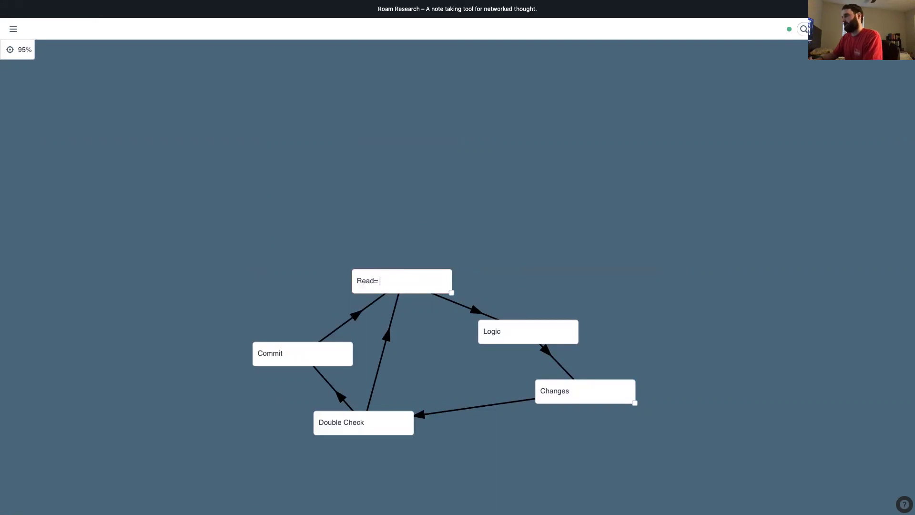
{"action": "type", "text": "="}
{"action": "key", "text": "BackSpace"}
{"action": "key", "text": "BackSpace"}
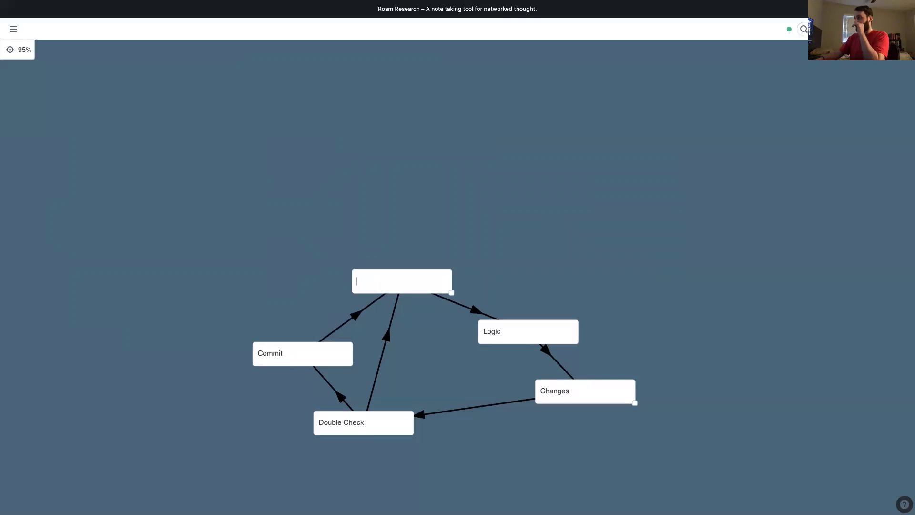
{"action": "type", "text": "read"}
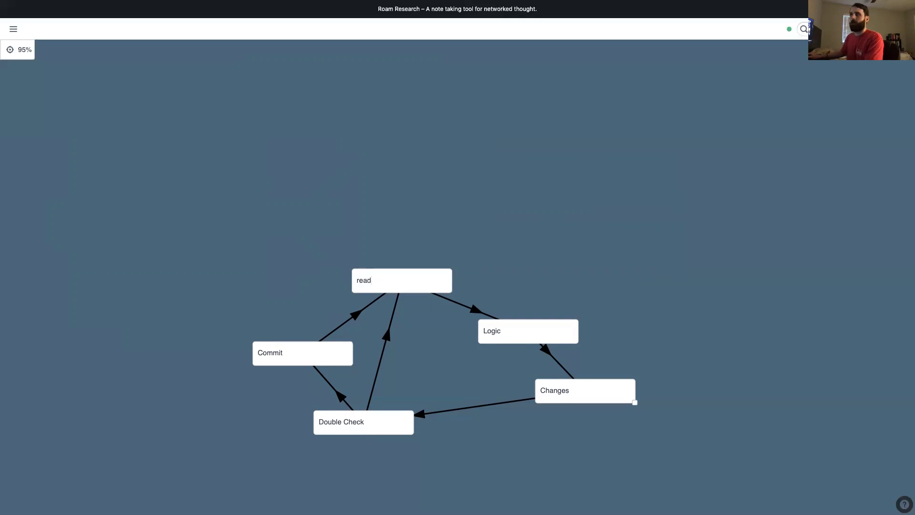
- Leave the diagram and go from the daily notes through Roam Project and Fancy Boy Importing to the Bullet Journal page
{"action": "left_click", "coordinate": [13, 29]}
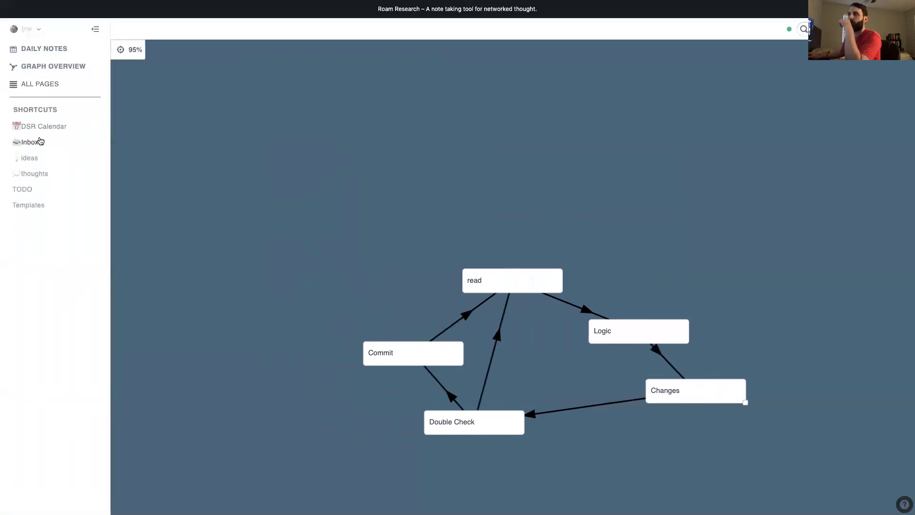
{"action": "left_click", "coordinate": [48, 49]}
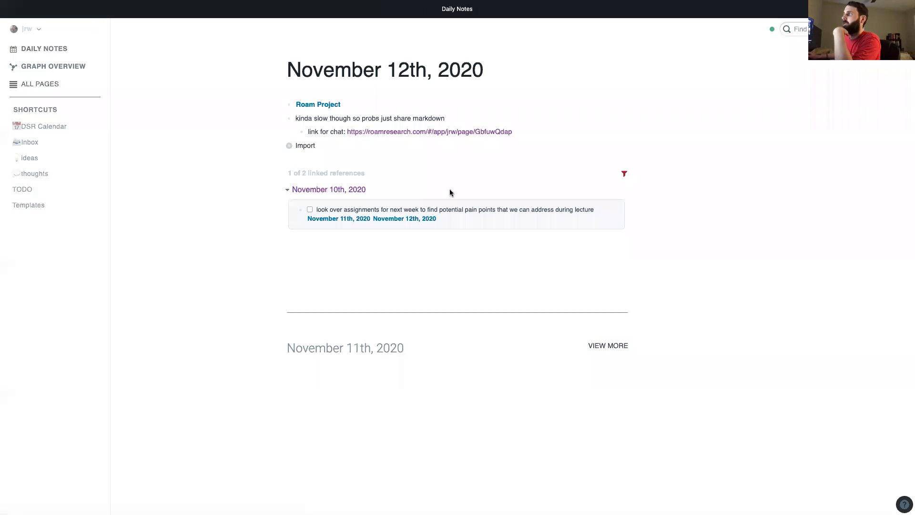
{"action": "left_click", "coordinate": [316, 105]}
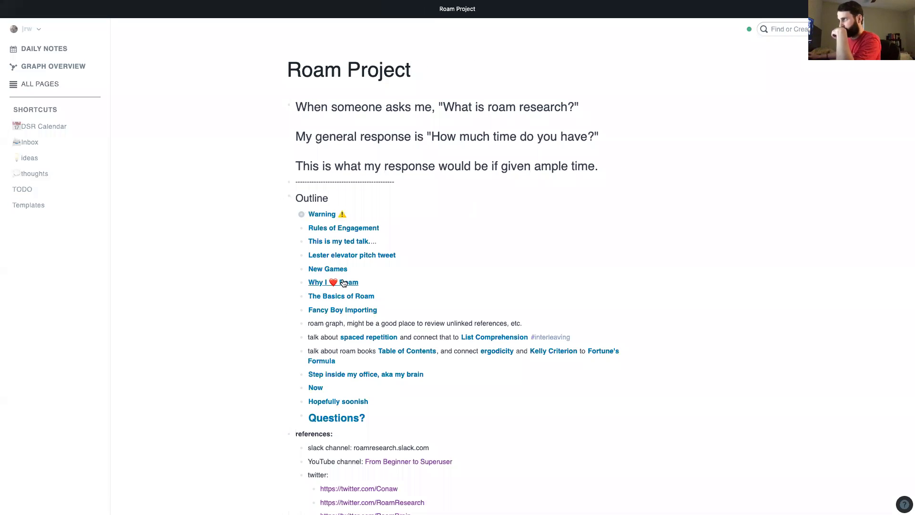
{"action": "left_click", "coordinate": [343, 311]}
{"action": "left_click", "coordinate": [342, 221]}
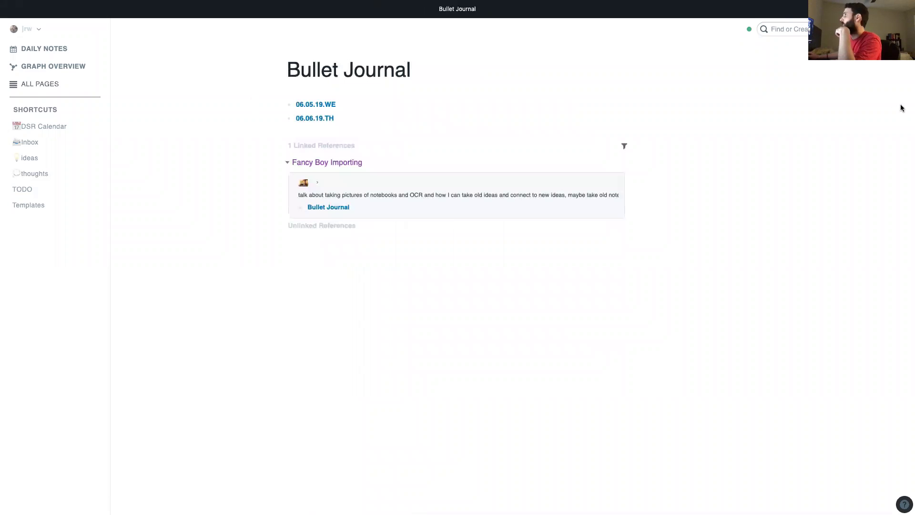
- Return to the daily notes and open the Roam Project page in the sidebar beside them
{"action": "left_click", "coordinate": [45, 50]}
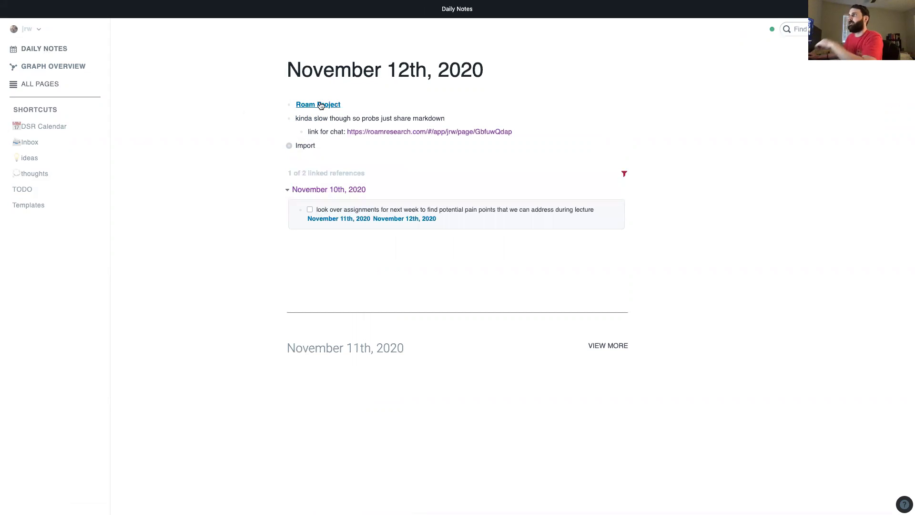
{"action": "left_click", "coordinate": [320, 106], "text": "shift"}
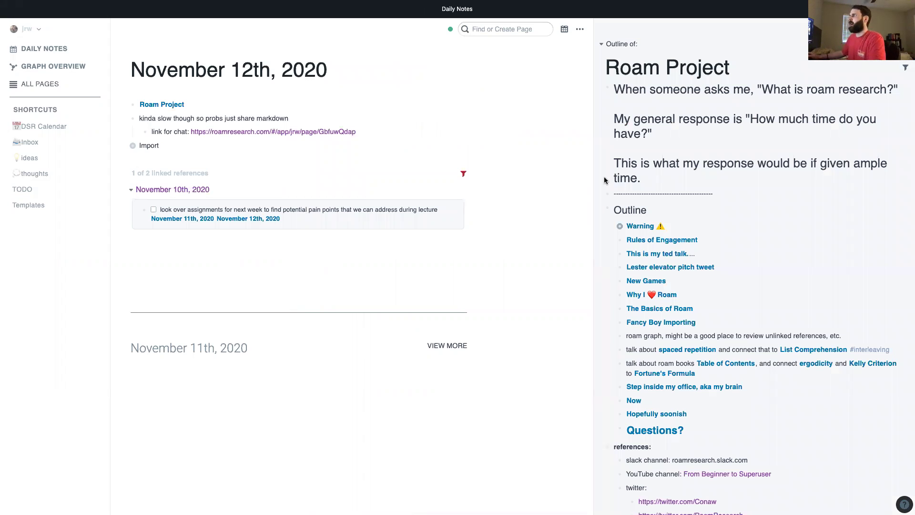
- Focus on the "kinda slow though so probs just share markdown" block and return to the full November 12th page
{"action": "left_click", "coordinate": [295, 119]}
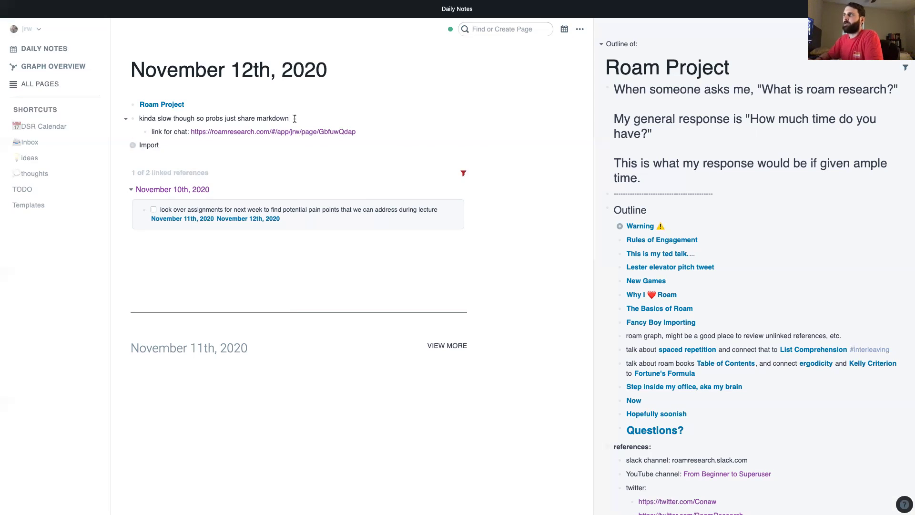
{"action": "key", "text": "super+period"}
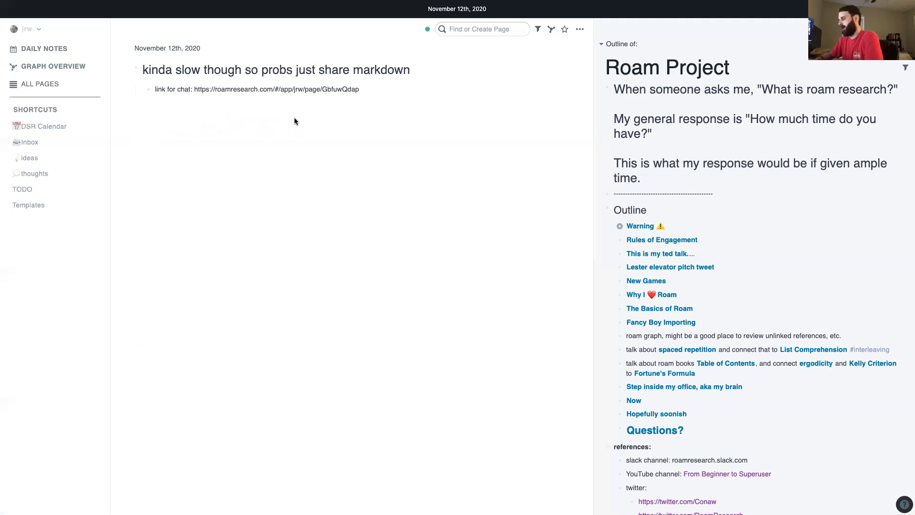
{"action": "key", "text": "super+comma"}
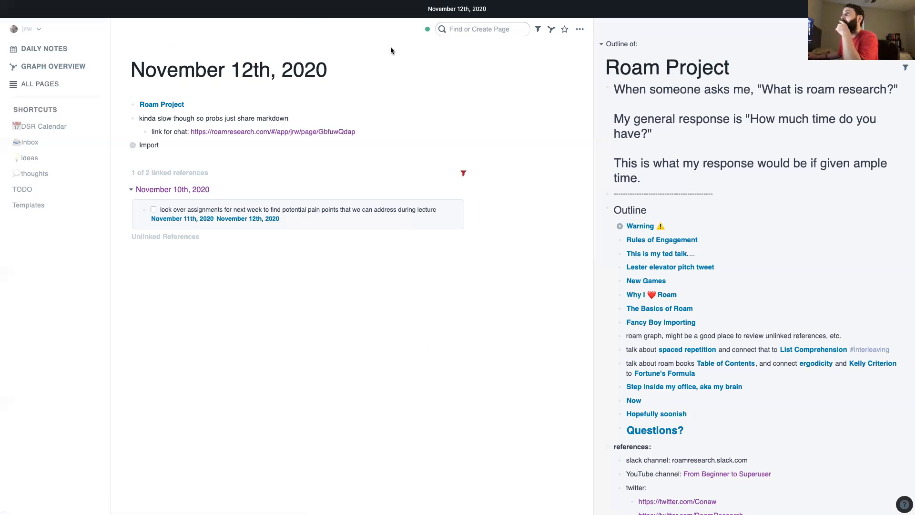
- Apply bold, highlight and strikethrough to the word "markdown" in the "kinda slow" block and check the block's options
{"action": "double_click", "coordinate": [279, 118]}
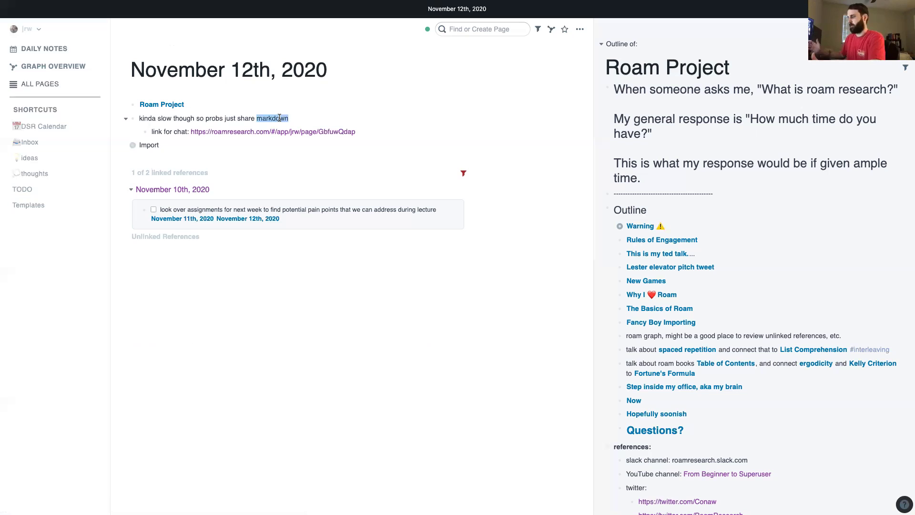
{"action": "key", "text": "ctrl+b"}
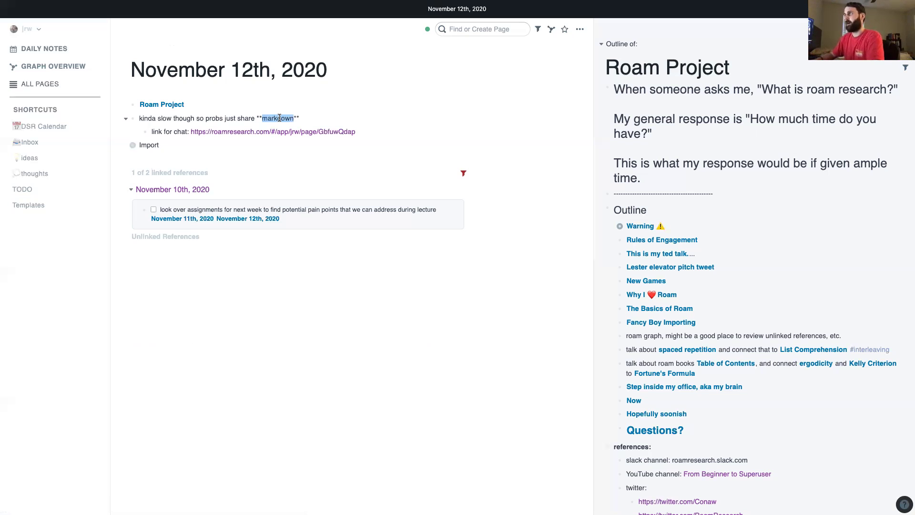
{"action": "key", "text": "ctrl+h"}
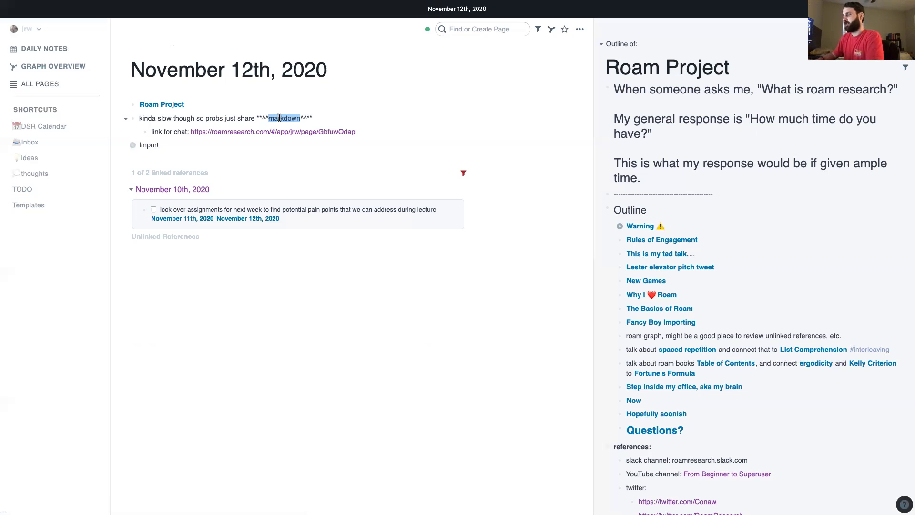
{"action": "key", "text": "ctrl+y"}
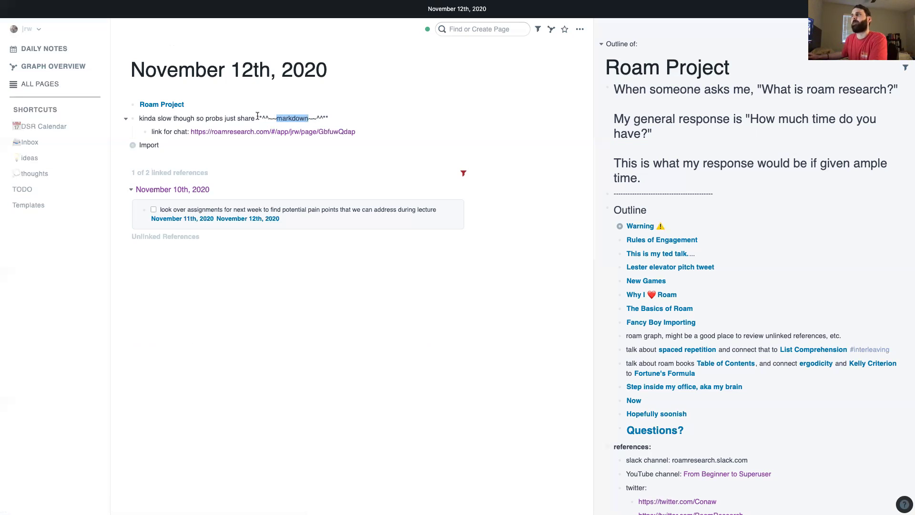
{"action": "right_click", "coordinate": [134, 120]}
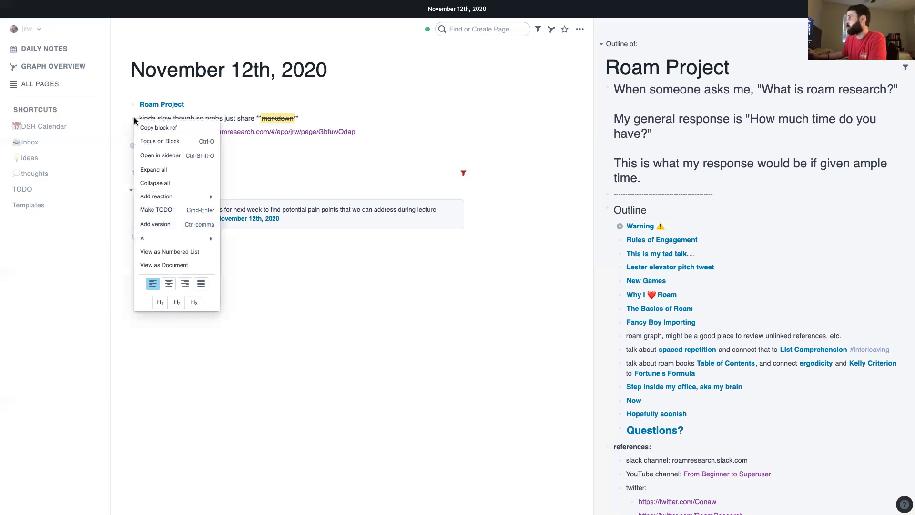
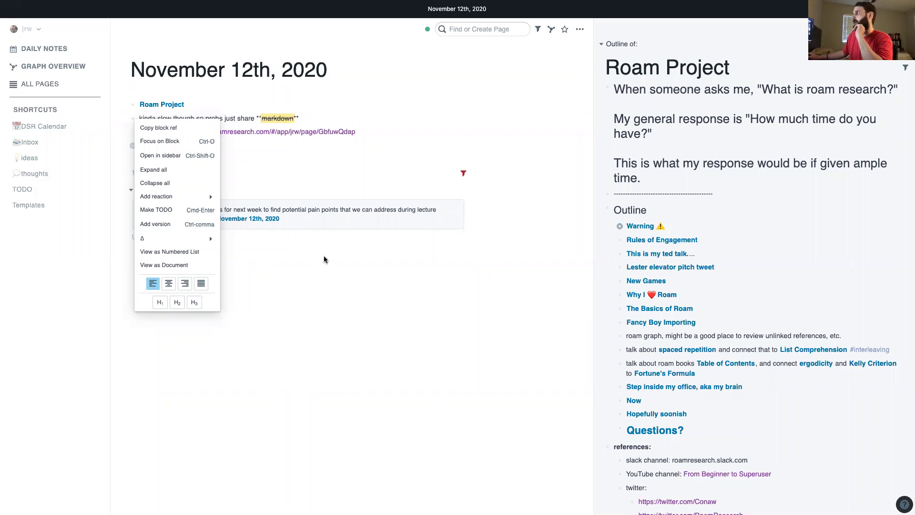
{"action": "left_click", "coordinate": [637, 214]}
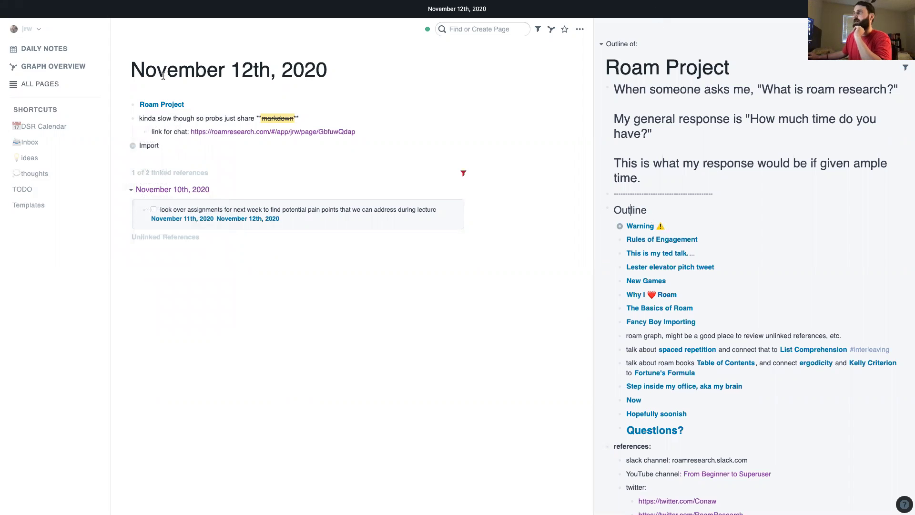
- Open the Roam Project page in the main view and display the Outline block's children as a document
{"action": "left_click", "coordinate": [149, 105]}
{"action": "scroll", "coordinate": [238, 186], "scroll_direction": "down", "scroll_amount": 1}
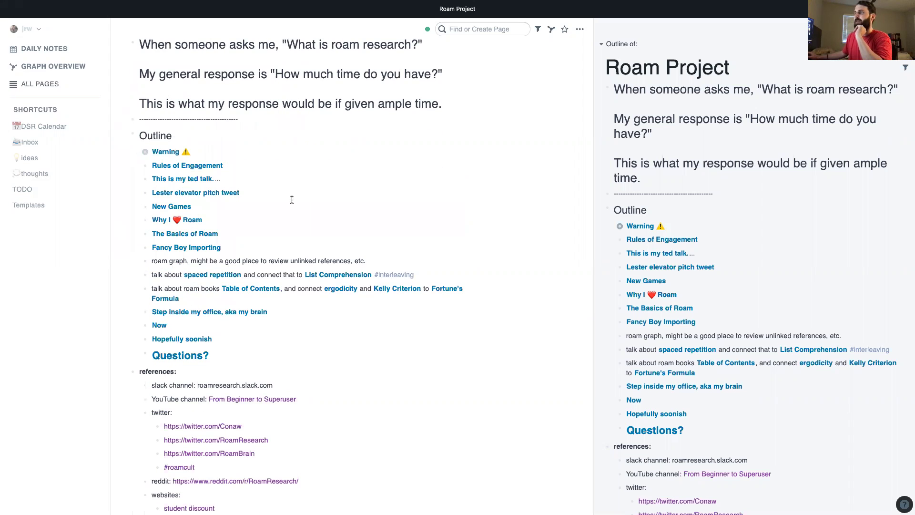
{"action": "right_click", "coordinate": [133, 136]}
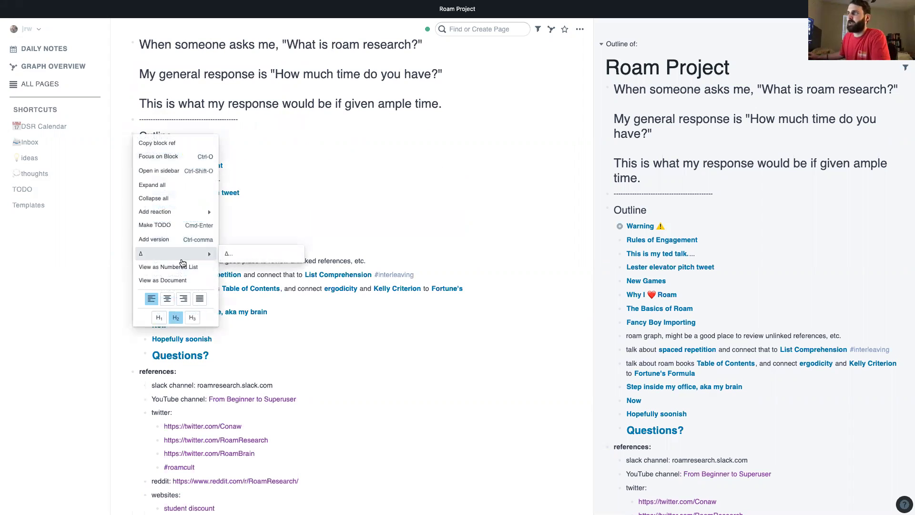
{"action": "left_click", "coordinate": [162, 280]}
{"action": "scroll", "coordinate": [286, 267], "scroll_direction": "down", "scroll_amount": 4}
{"action": "scroll", "coordinate": [262, 333], "scroll_direction": "down", "scroll_amount": 2}
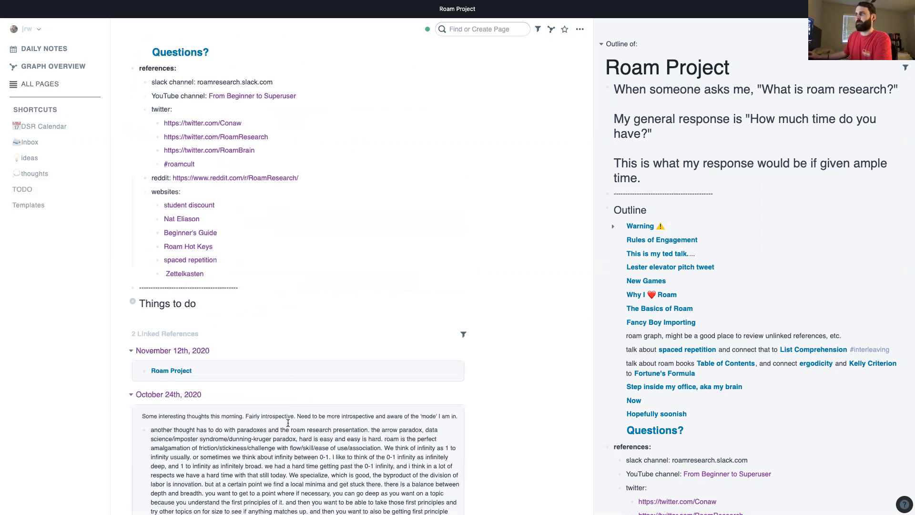
{"action": "scroll", "coordinate": [225, 239], "scroll_direction": "up", "scroll_amount": 5}
{"action": "scroll", "coordinate": [213, 218], "scroll_direction": "up", "scroll_amount": 4}
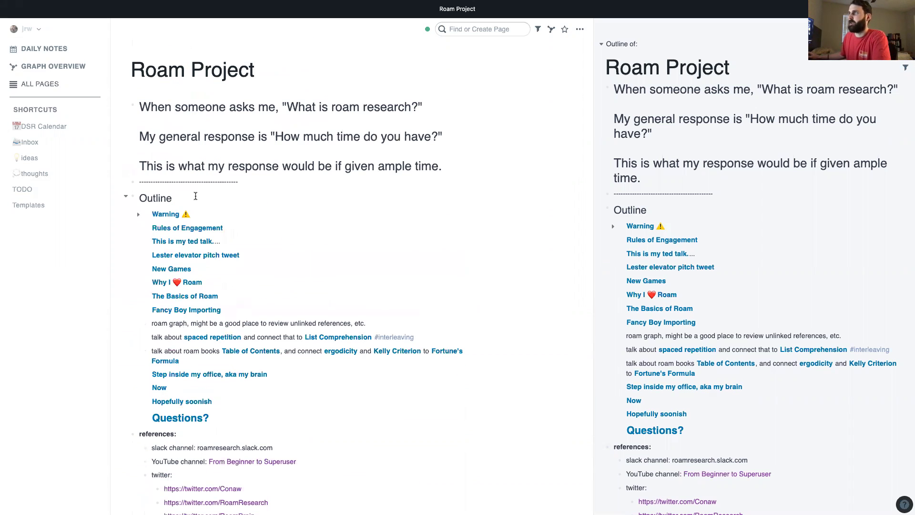
- Try the numbered list view on the Outline block and set it back to a bulleted list
{"action": "right_click", "coordinate": [133, 198]}
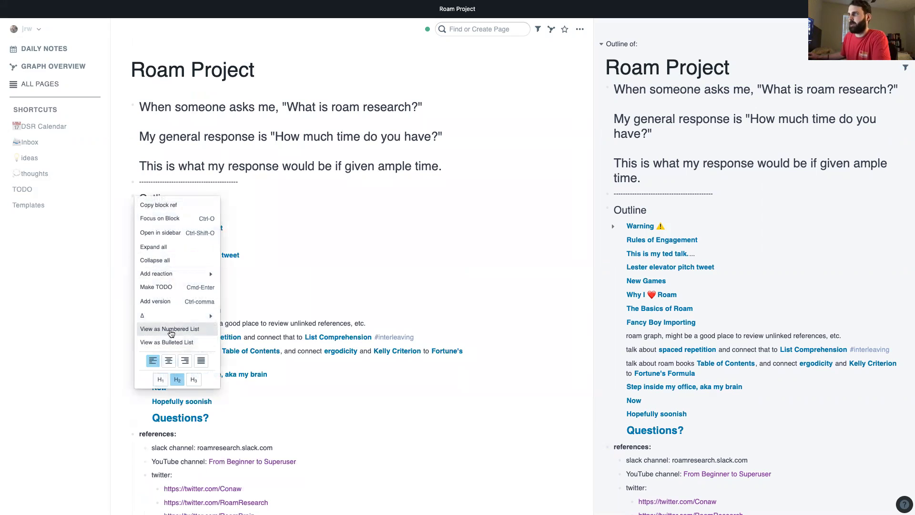
{"action": "left_click", "coordinate": [147, 328]}
{"action": "right_click", "coordinate": [134, 201]}
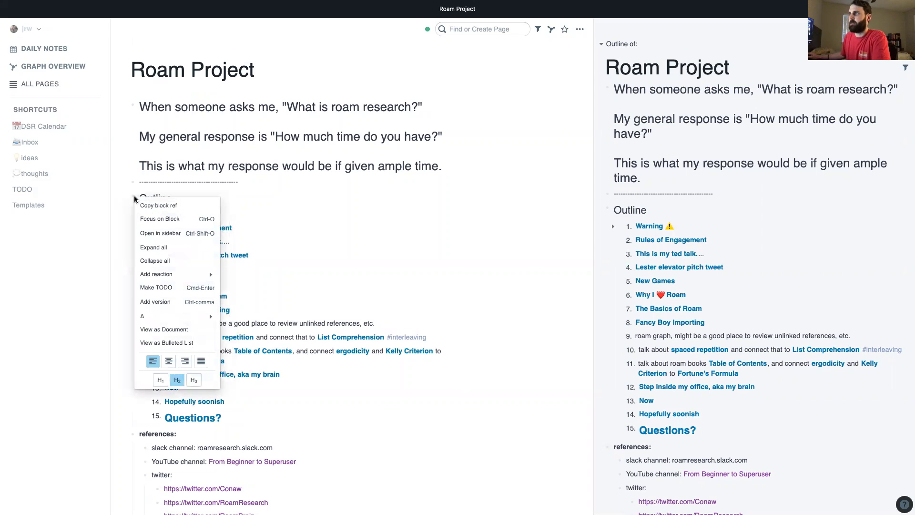
{"action": "left_click", "coordinate": [170, 339]}
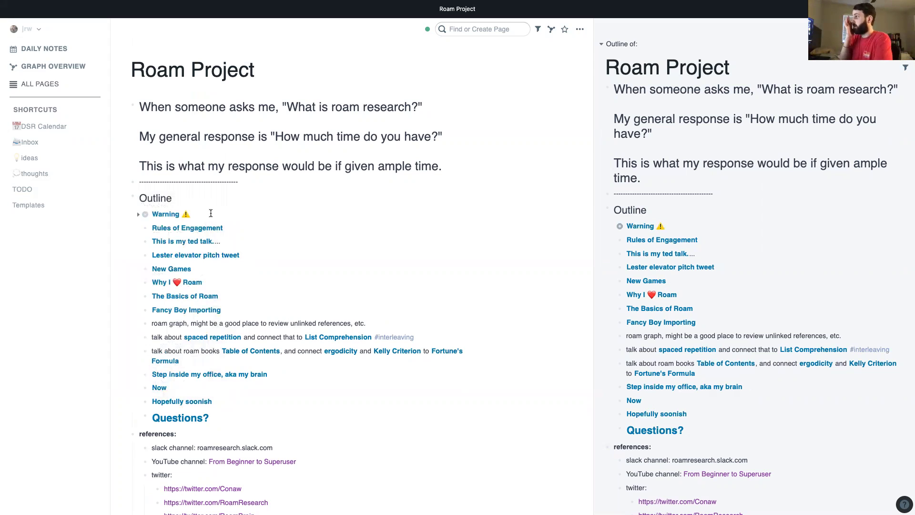
- Open the graph overview and hide both the navigation and the Roam Project sidebars to give it the full window
{"action": "scroll", "coordinate": [415, 181], "scroll_direction": "down", "scroll_amount": 1}
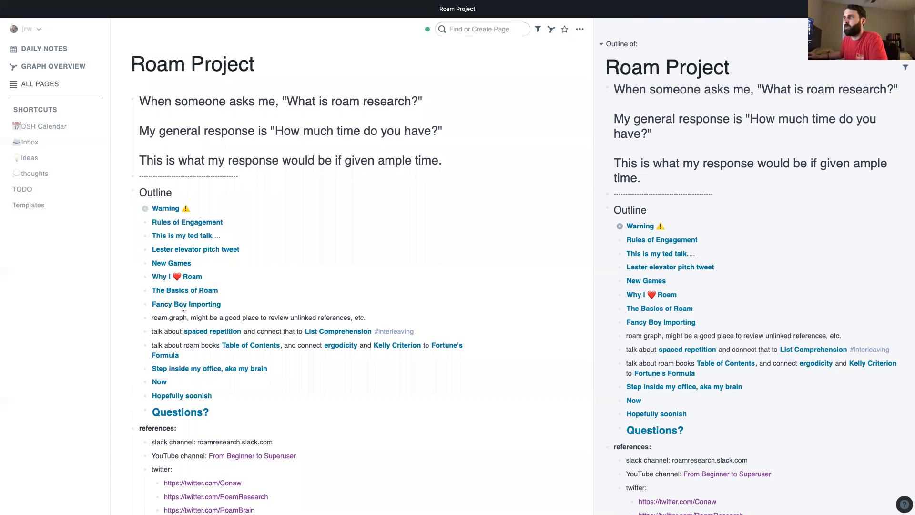
{"action": "double_click", "coordinate": [244, 317]}
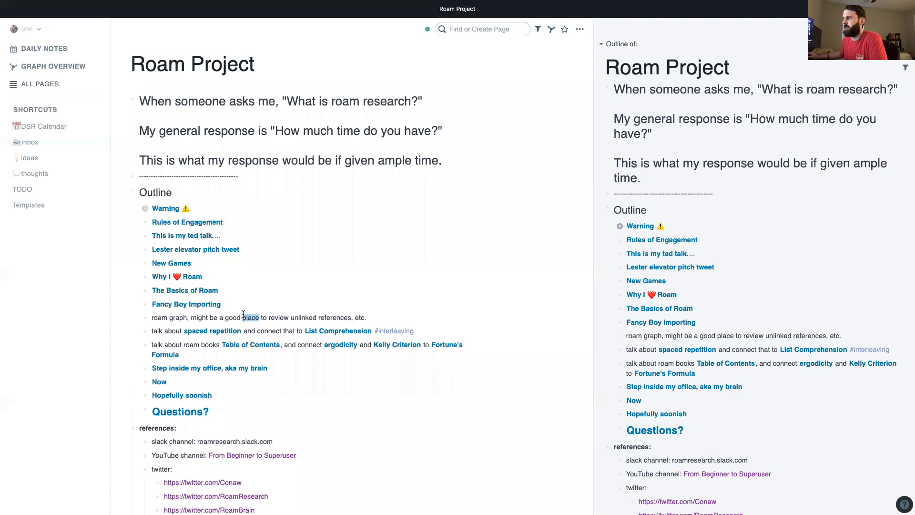
{"action": "left_click", "coordinate": [57, 67]}
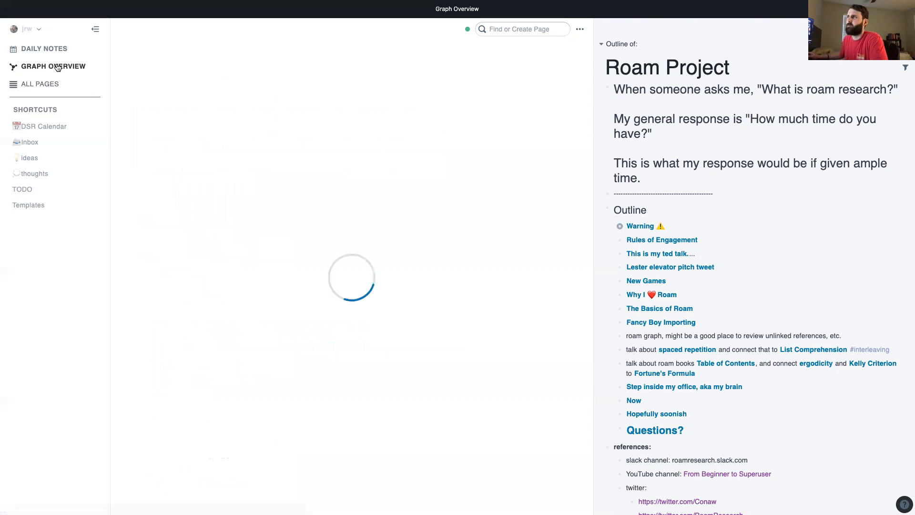
{"action": "left_click", "coordinate": [95, 29]}
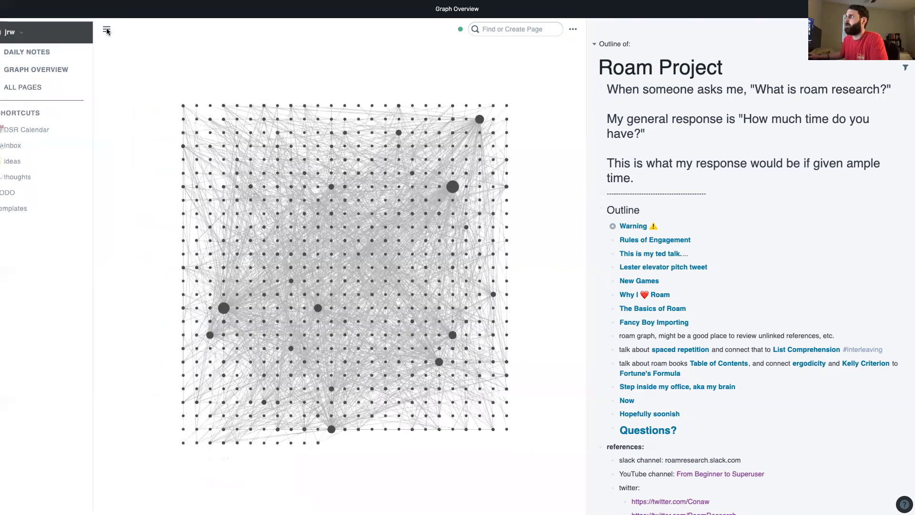
{"action": "left_click", "coordinate": [901, 30]}
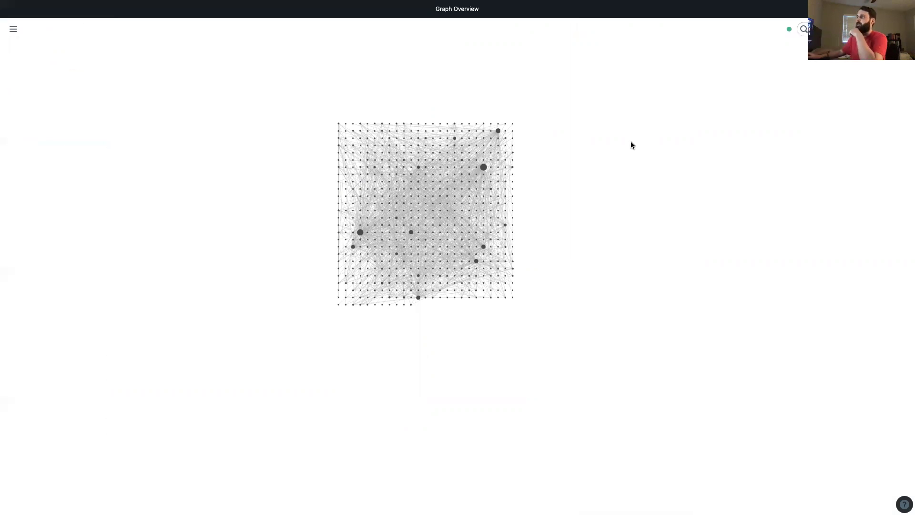
- Pull four of the large nodes out of the graph grid, one to the upper right, one left and two below
{"action": "left_click_drag", "start_coordinate": [484, 167], "coordinate": [615, 59]}
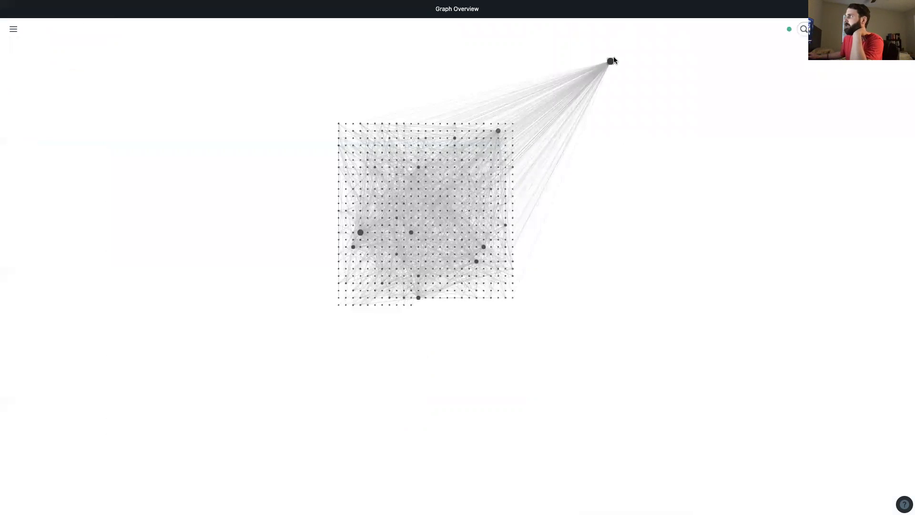
{"action": "left_click_drag", "start_coordinate": [361, 232], "coordinate": [127, 135]}
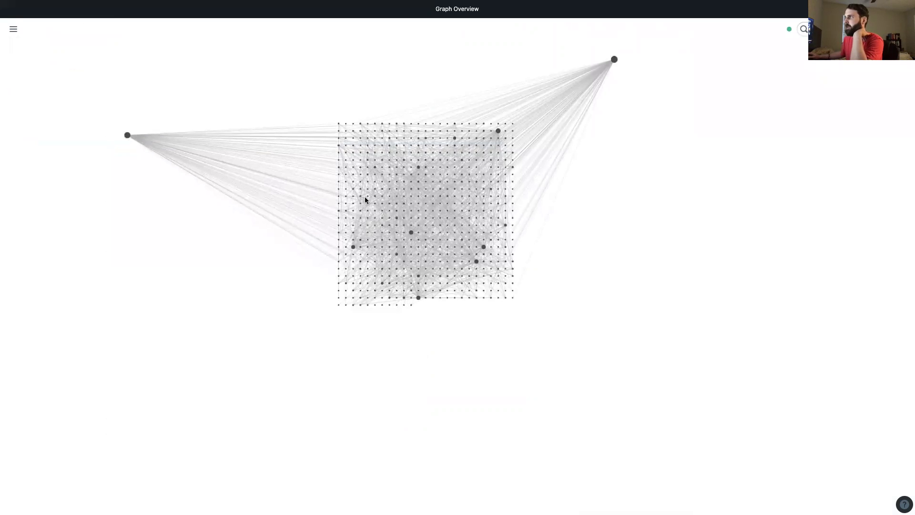
{"action": "left_click_drag", "start_coordinate": [411, 232], "coordinate": [219, 399]}
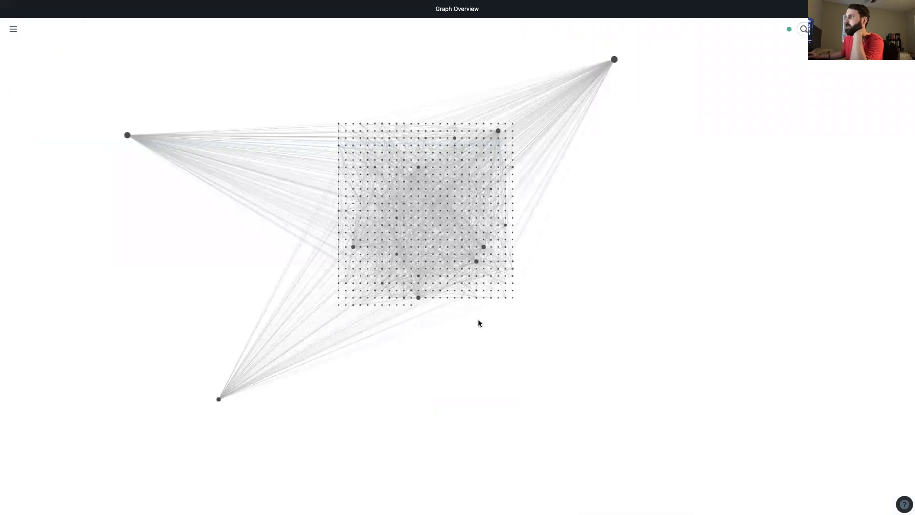
{"action": "left_click_drag", "start_coordinate": [414, 297], "coordinate": [330, 378]}
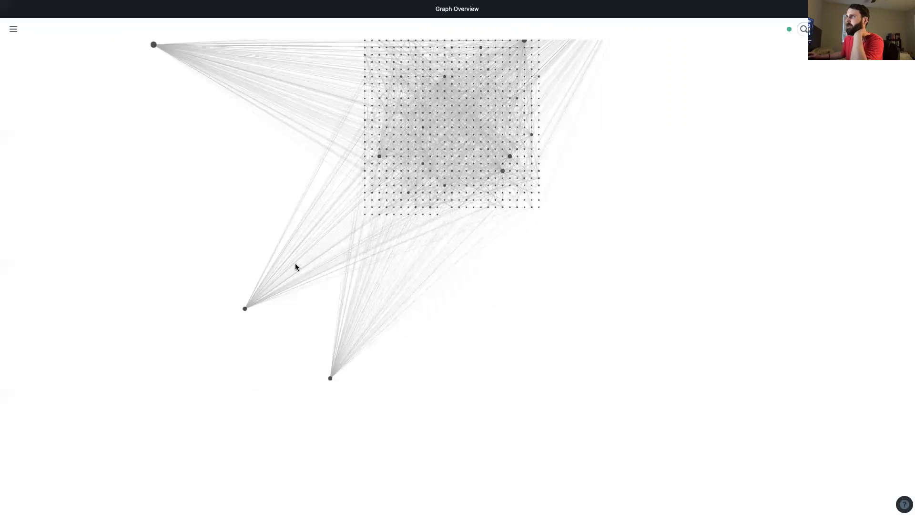
{"action": "left_click_drag", "start_coordinate": [199, 165], "coordinate": [226, 291]}
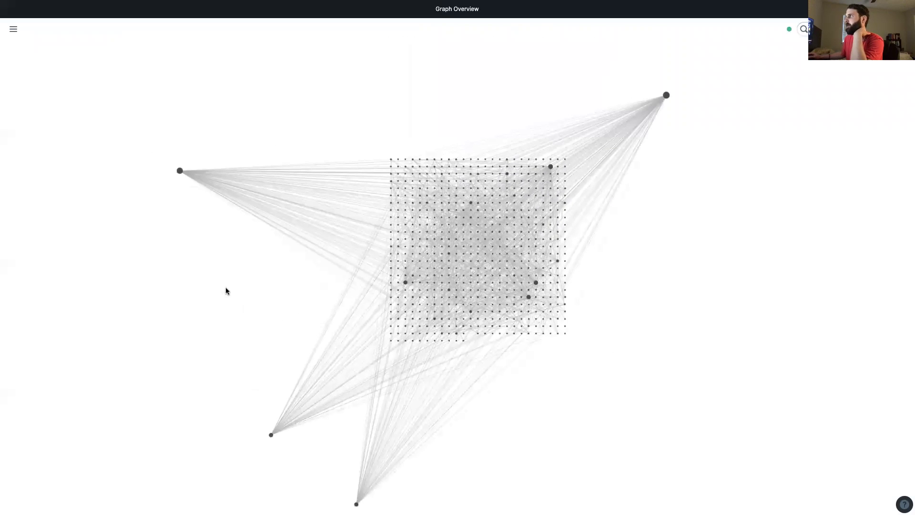
- Highlight the links of the separated upper-right node and examine its name up close
{"action": "left_click", "coordinate": [666, 95]}
{"action": "scroll", "coordinate": [478, 160], "scroll_direction": "down", "scroll_amount": 3}
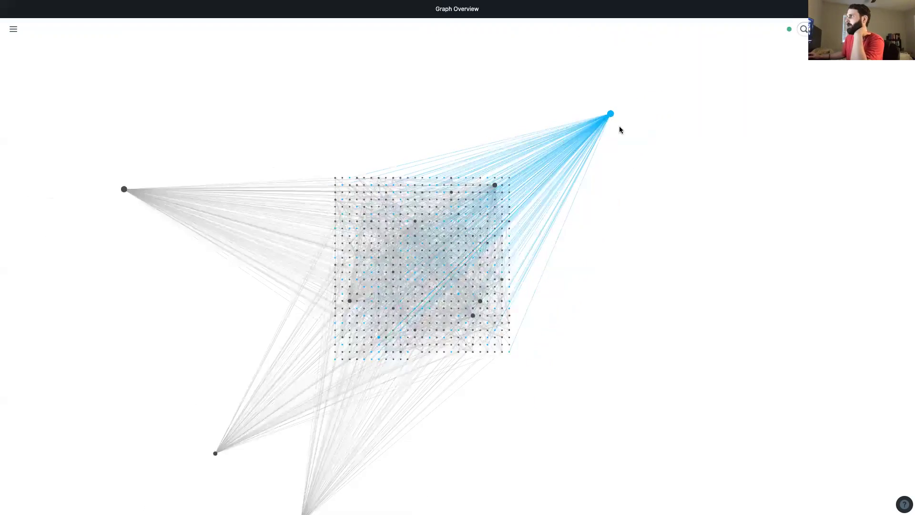
{"action": "scroll", "coordinate": [574, 126], "scroll_direction": "up", "scroll_amount": 10}
{"action": "scroll", "coordinate": [805, 148], "scroll_direction": "up", "scroll_amount": 2}
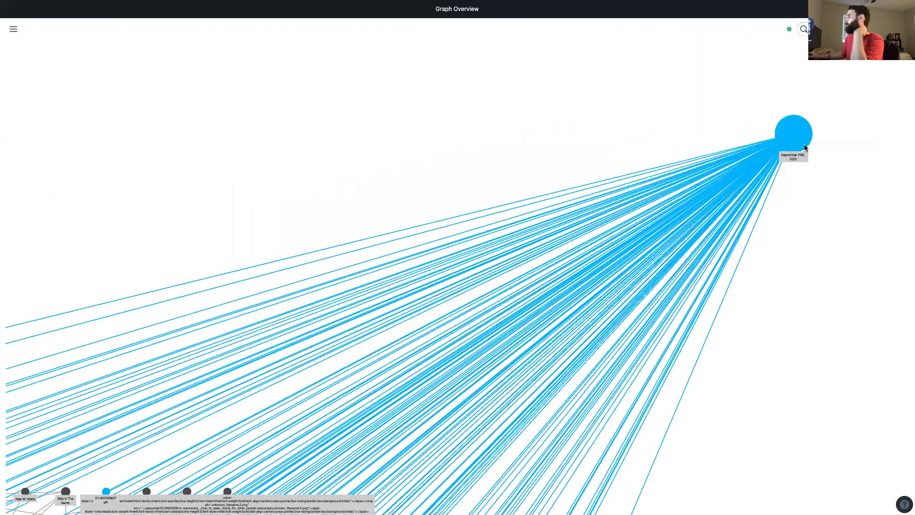
{"action": "scroll", "coordinate": [805, 147], "scroll_direction": "down", "scroll_amount": 3}
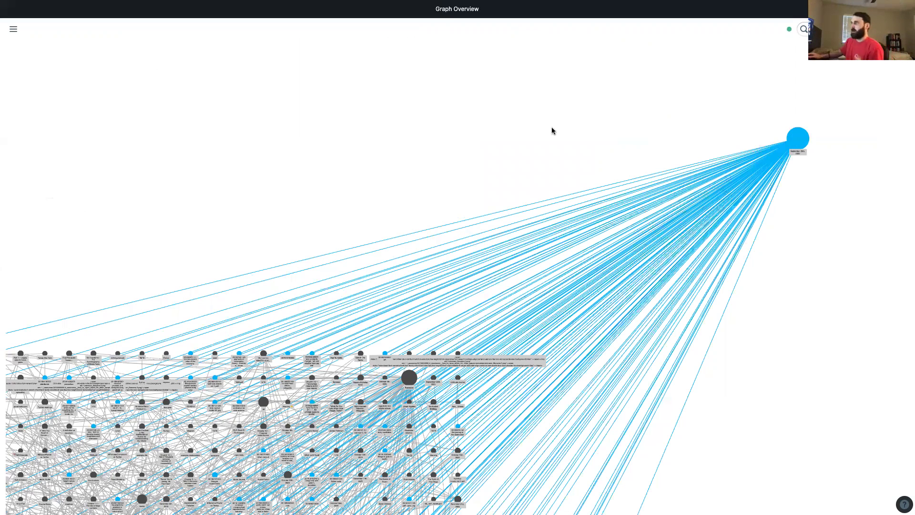
- Highlight the links of the separated upper-left node and examine how it connects to the grid
{"action": "scroll", "coordinate": [552, 129], "scroll_direction": "down", "scroll_amount": 5}
{"action": "left_click", "coordinate": [140, 207]}
{"action": "scroll", "coordinate": [160, 205], "scroll_direction": "up", "scroll_amount": 10}
{"action": "scroll", "coordinate": [197, 181], "scroll_direction": "down", "scroll_amount": 5}
{"action": "scroll", "coordinate": [169, 184], "scroll_direction": "up", "scroll_amount": 5}
{"action": "scroll", "coordinate": [207, 181], "scroll_direction": "down", "scroll_amount": 5}
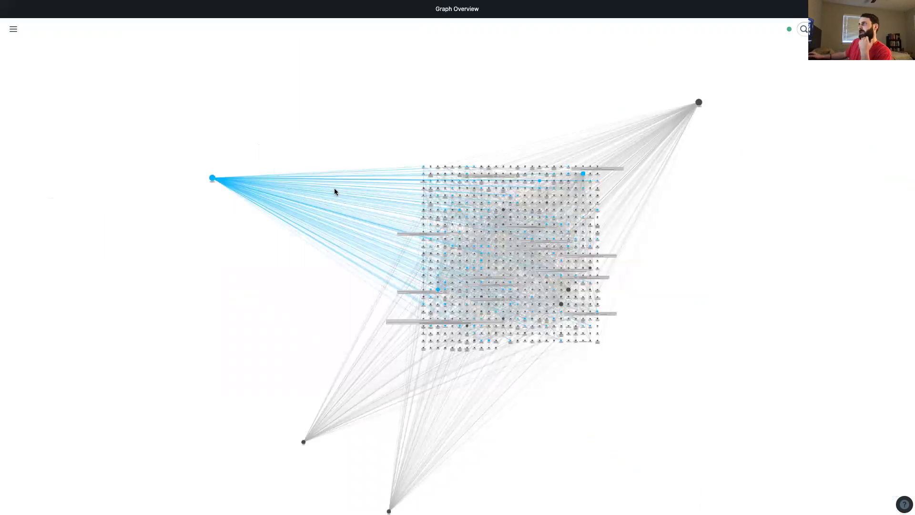
{"action": "left_click", "coordinate": [279, 272]}
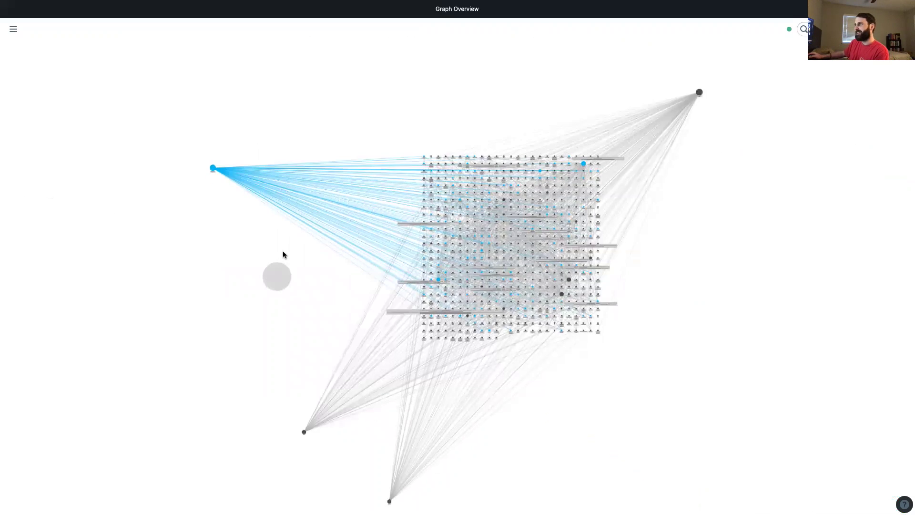
- Examine the name and connections of the separated node at the lower left of the graph
{"action": "scroll", "coordinate": [365, 372], "scroll_direction": "up", "scroll_amount": 10}
{"action": "left_click_drag", "start_coordinate": [365, 372], "coordinate": [365, 139]}
{"action": "scroll", "coordinate": [461, 271], "scroll_direction": "down", "scroll_amount": 10}
{"action": "scroll", "coordinate": [462, 273], "scroll_direction": "up", "scroll_amount": 10}
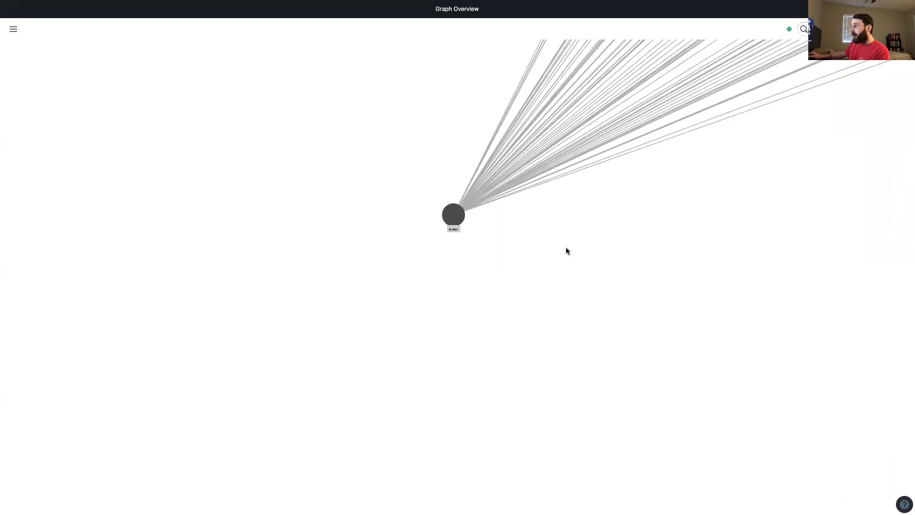
{"action": "scroll", "coordinate": [566, 250], "scroll_direction": "right", "scroll_amount": 10}
{"action": "scroll", "coordinate": [566, 249], "scroll_direction": "down", "scroll_amount": 5}
{"action": "scroll", "coordinate": [556, 401], "scroll_direction": "down", "scroll_amount": 10}
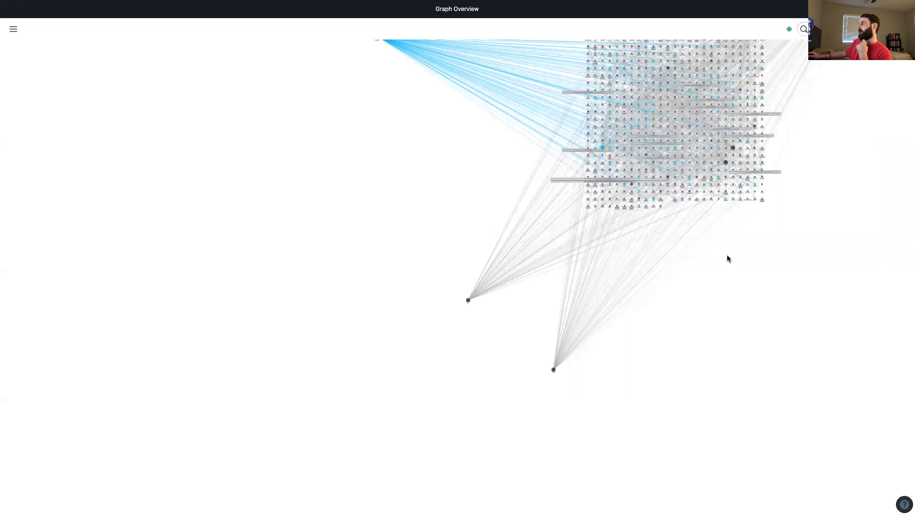
- Examine the page names and links of the nodes inside the graph grid at close range
{"action": "scroll", "coordinate": [728, 257], "scroll_direction": "right", "scroll_amount": 5}
{"action": "scroll", "coordinate": [728, 257], "scroll_direction": "up", "scroll_amount": 5}
{"action": "scroll", "coordinate": [547, 333], "scroll_direction": "up", "scroll_amount": 5}
{"action": "scroll", "coordinate": [531, 261], "scroll_direction": "up", "scroll_amount": 10}
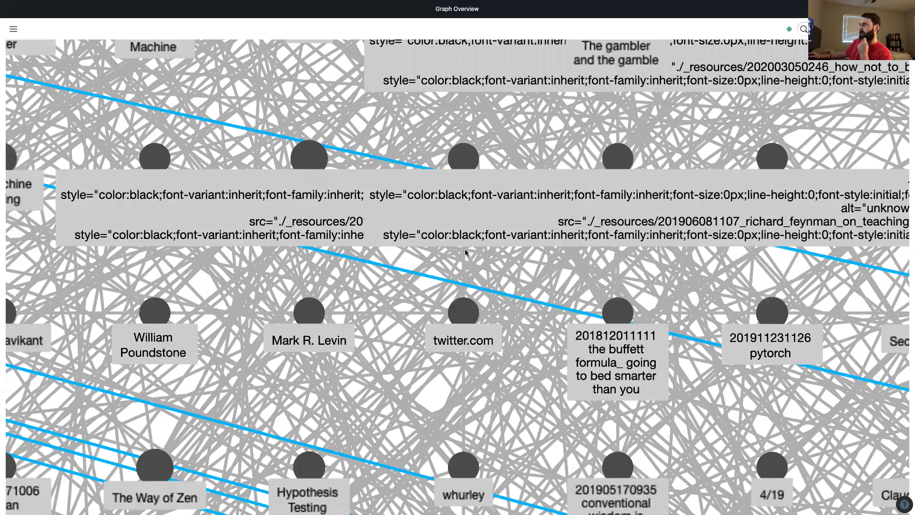
- Leave the graph overview and open the Roam Project page from the November 12th, 2020 daily note
{"action": "scroll", "coordinate": [465, 252], "scroll_direction": "down", "scroll_amount": 5}
{"action": "scroll", "coordinate": [404, 271], "scroll_direction": "down", "scroll_amount": 3}
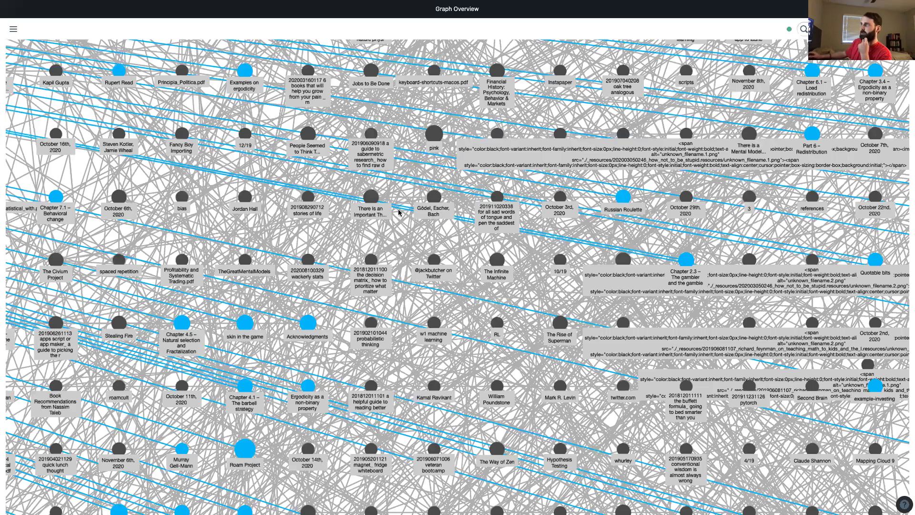
{"action": "scroll", "coordinate": [415, 229], "scroll_direction": "down", "scroll_amount": 10}
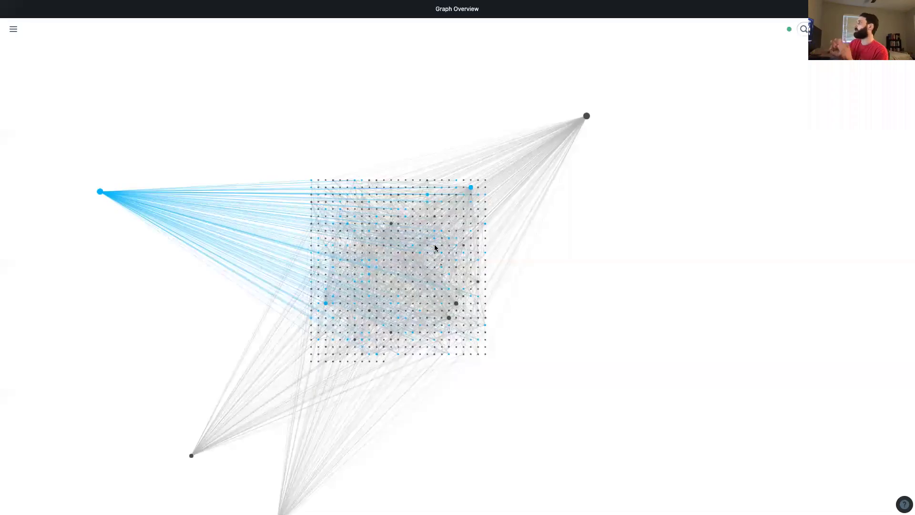
{"action": "left_click", "coordinate": [13, 28]}
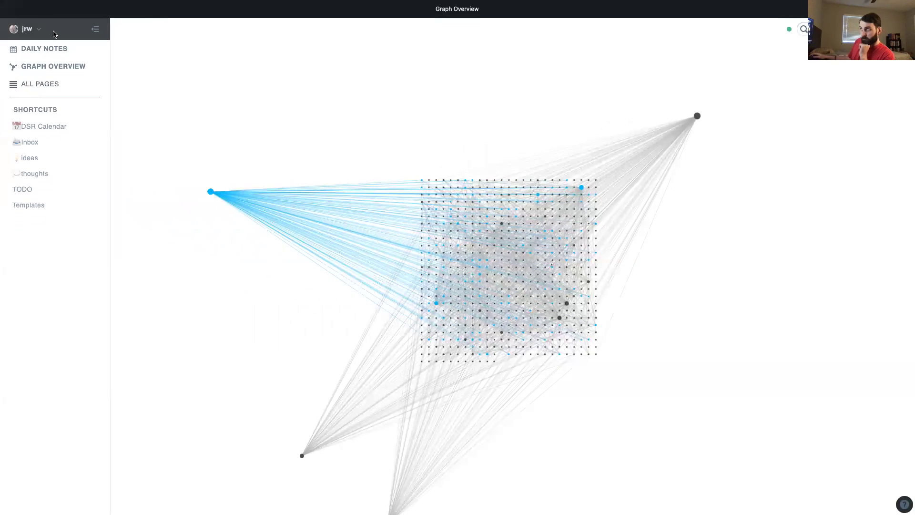
{"action": "left_click", "coordinate": [48, 49]}
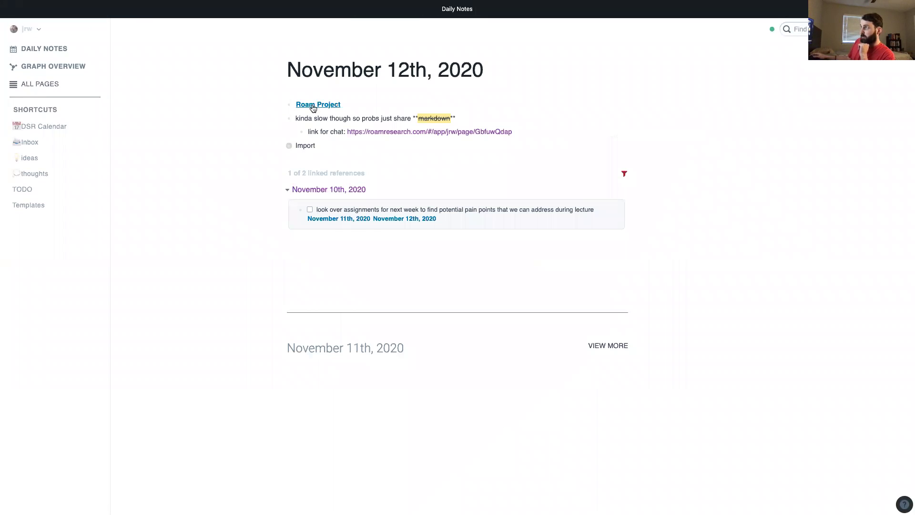
{"action": "left_click", "coordinate": [313, 105]}
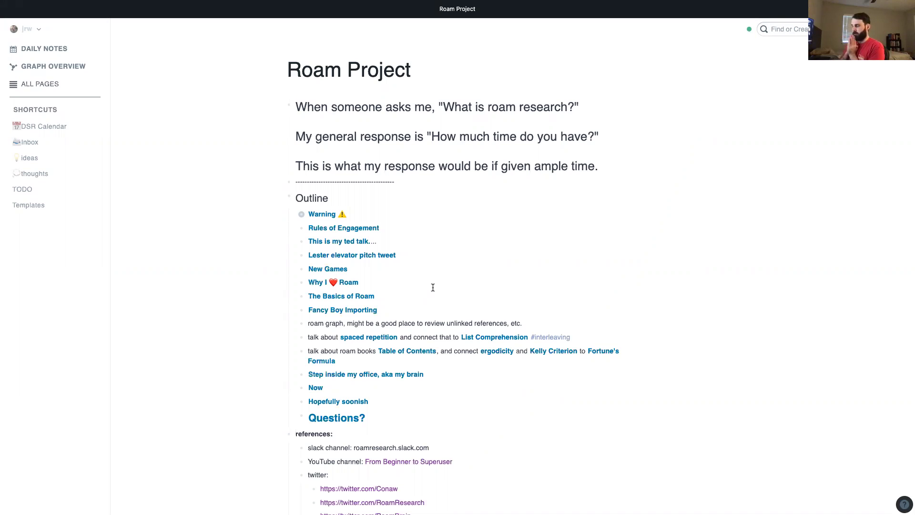
- Open the spaced repetition page from the outline, read its embedded Cortex Futura guide and check the block's available options
{"action": "left_click", "coordinate": [362, 339]}
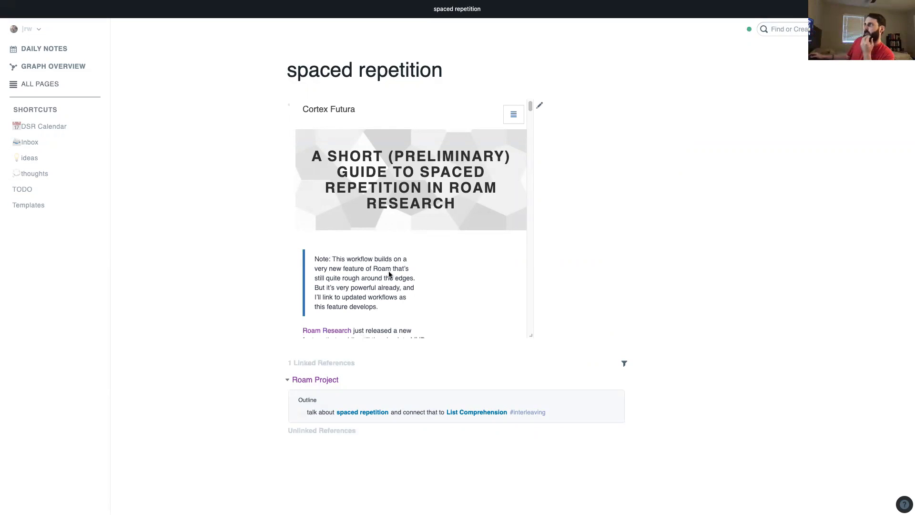
{"action": "scroll", "coordinate": [389, 267], "scroll_direction": "down", "scroll_amount": 5}
{"action": "scroll", "coordinate": [400, 232], "scroll_direction": "down", "scroll_amount": 20}
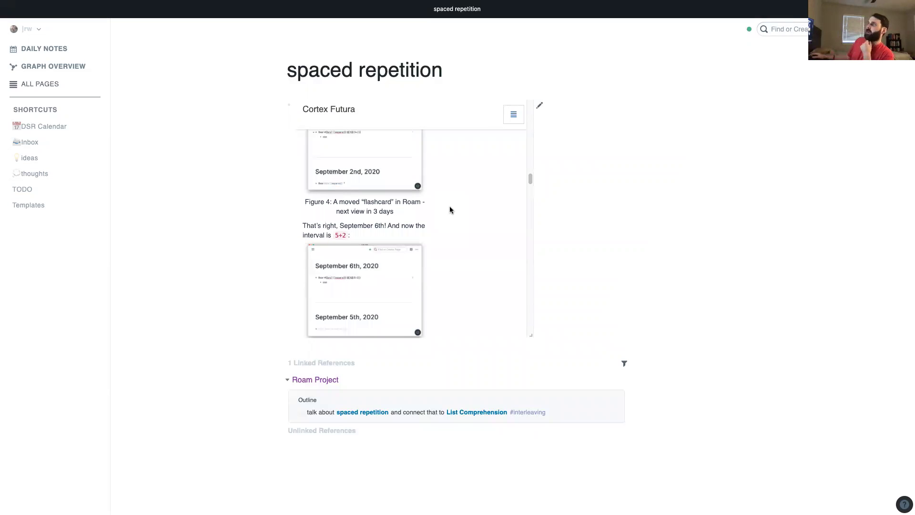
{"action": "scroll", "coordinate": [450, 206], "scroll_direction": "down", "scroll_amount": 5}
{"action": "scroll", "coordinate": [472, 274], "scroll_direction": "up", "scroll_amount": 5}
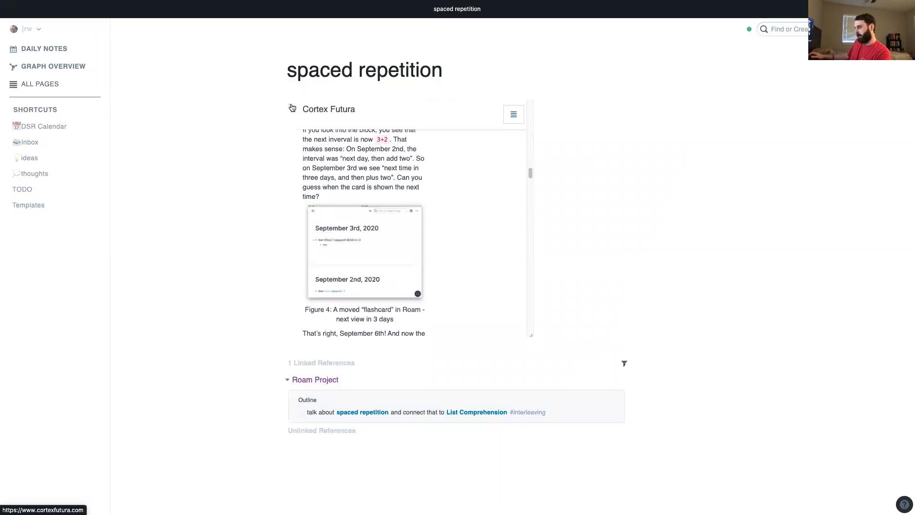
{"action": "right_click", "coordinate": [291, 108]}
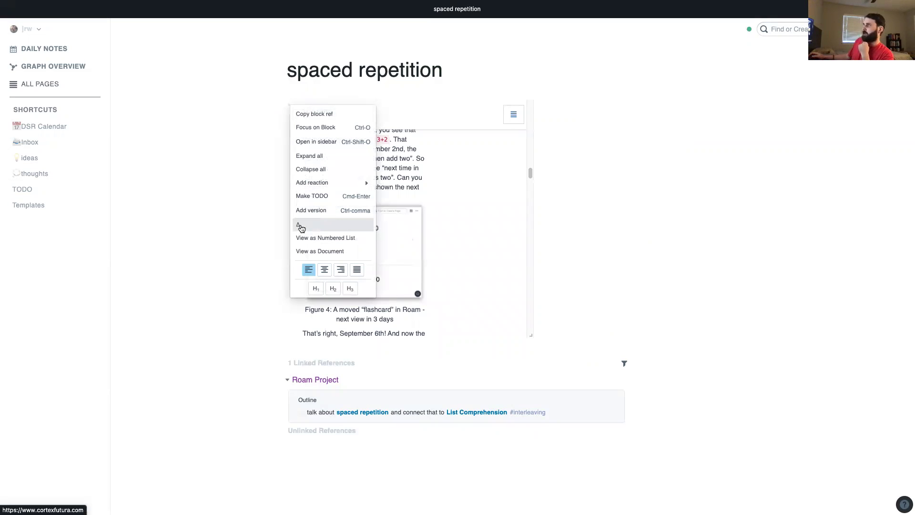
{"action": "left_click", "coordinate": [741, 272]}
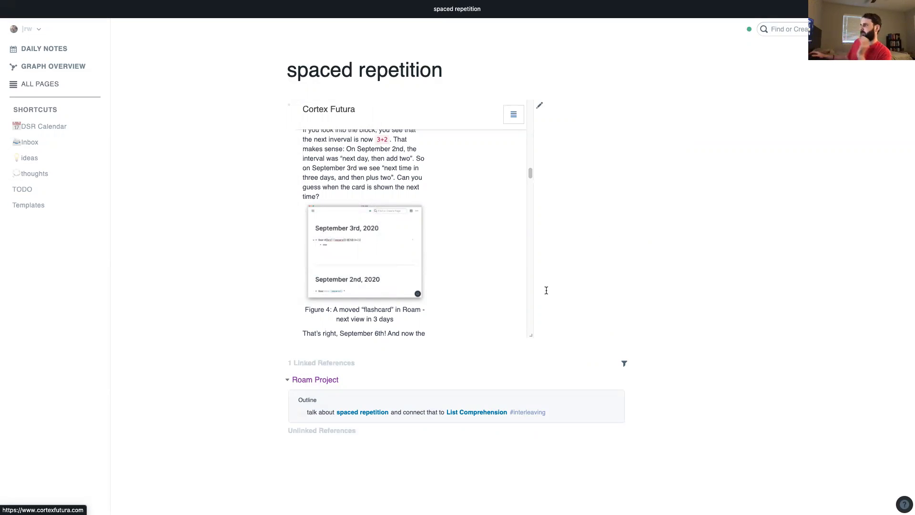
- Open the List Comprehension page and show only the code examples under Level 0 and Level 1
{"action": "left_click", "coordinate": [478, 413]}
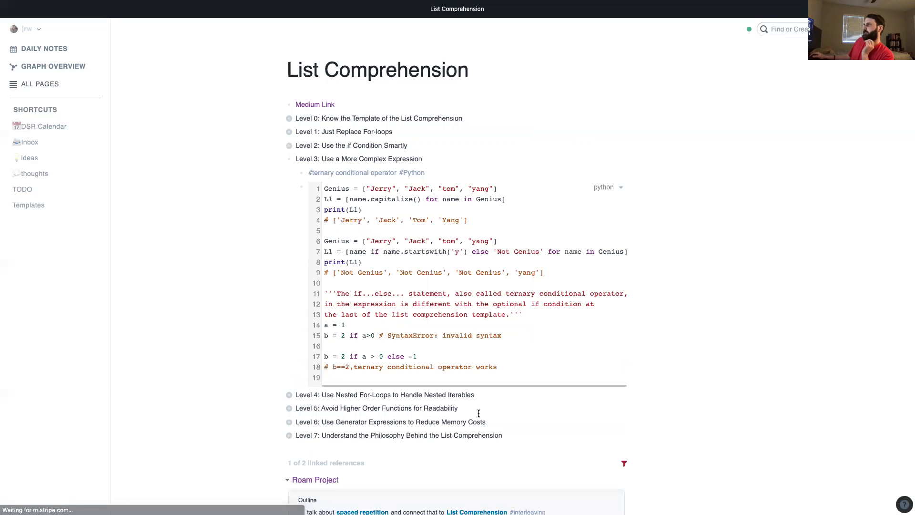
{"action": "left_click", "coordinate": [281, 159]}
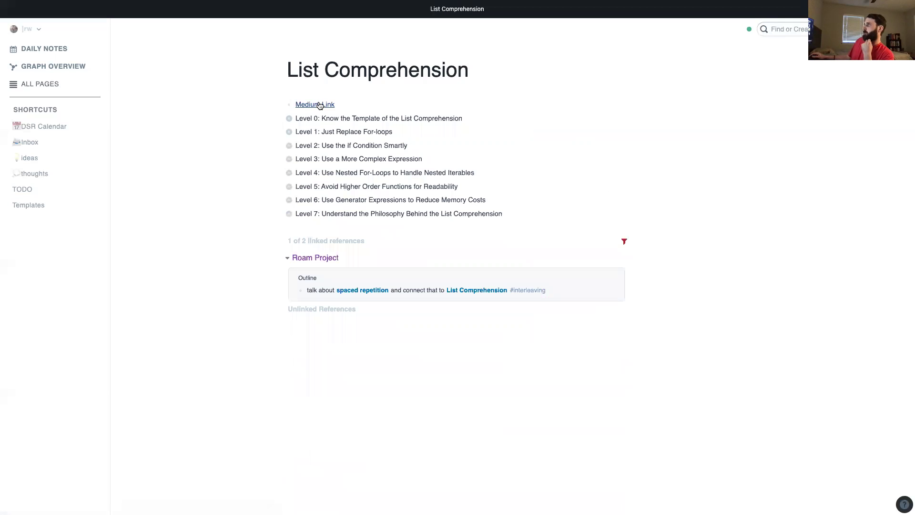
{"action": "left_click", "coordinate": [284, 119]}
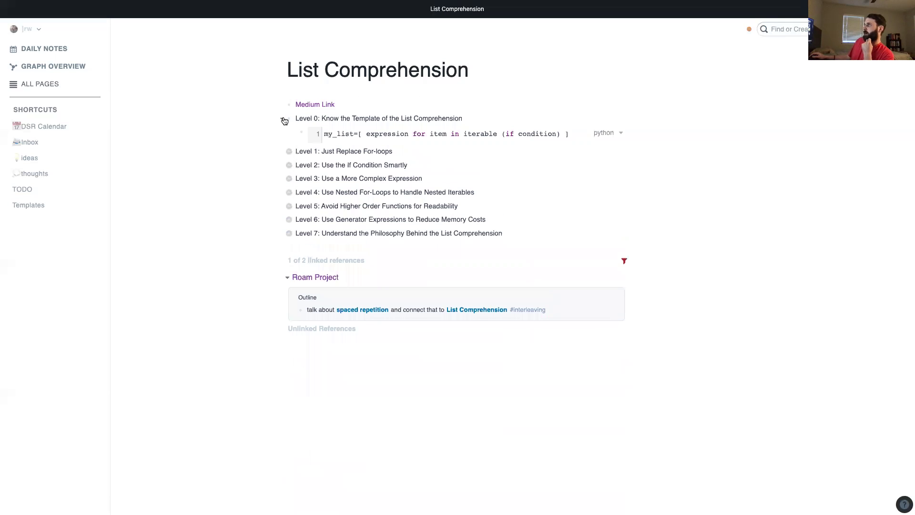
{"action": "left_click", "coordinate": [468, 136]}
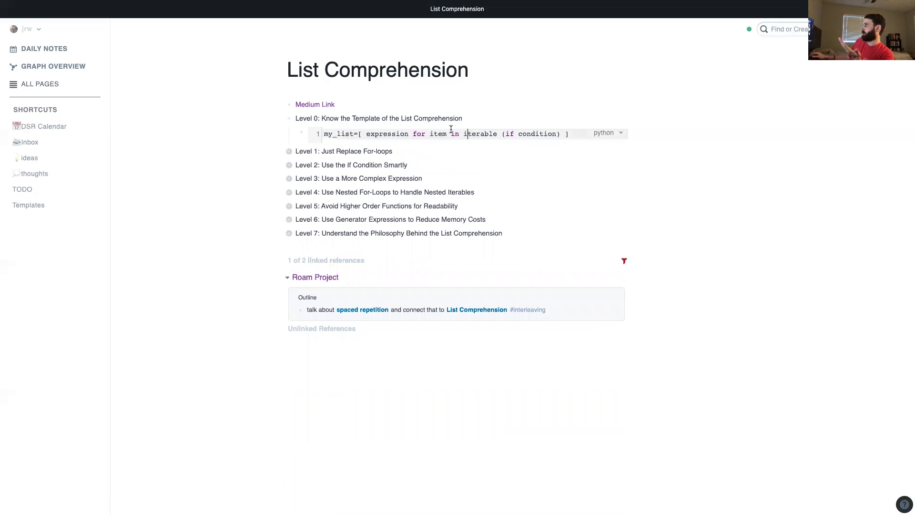
{"action": "left_click", "coordinate": [283, 153]}
{"action": "left_click", "coordinate": [417, 211]}
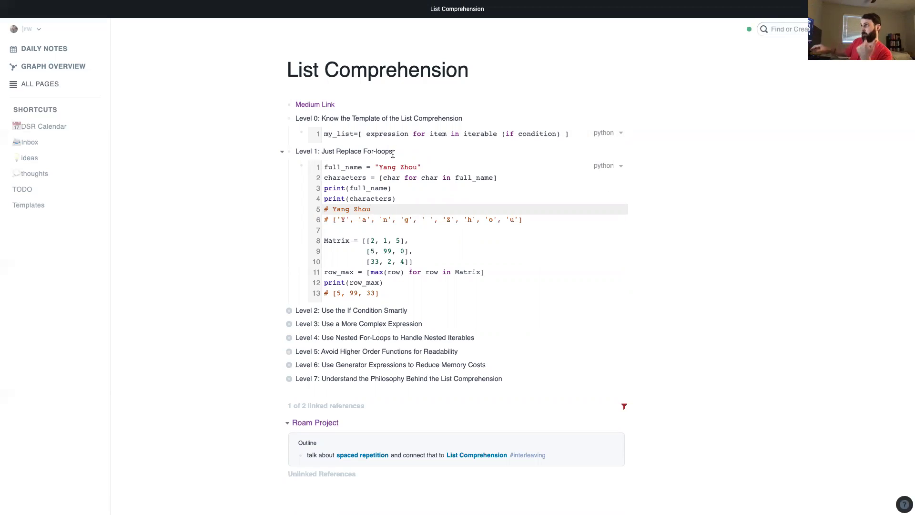
- Add a November 19th, 2020 date reference to the end of the Level 1: Just Replace For-loops block
{"action": "left_click", "coordinate": [425, 150]}
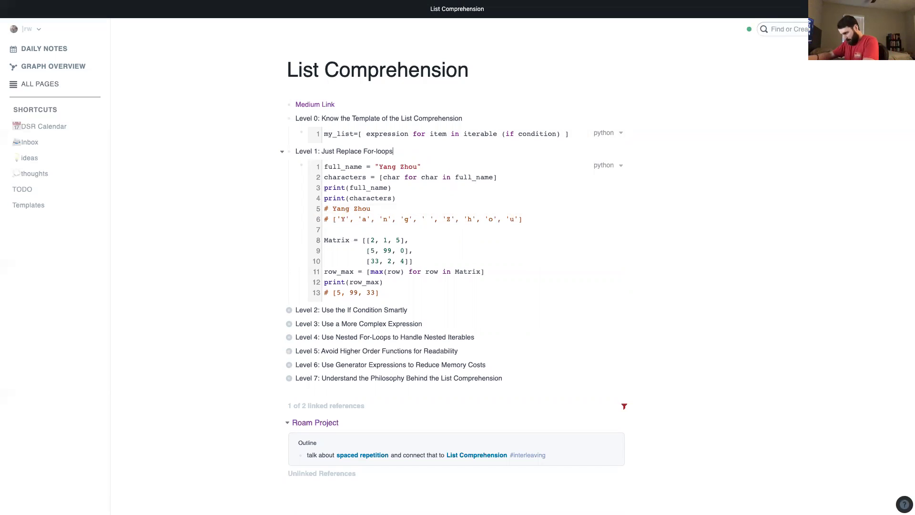
{"action": "type", "text": "/"}
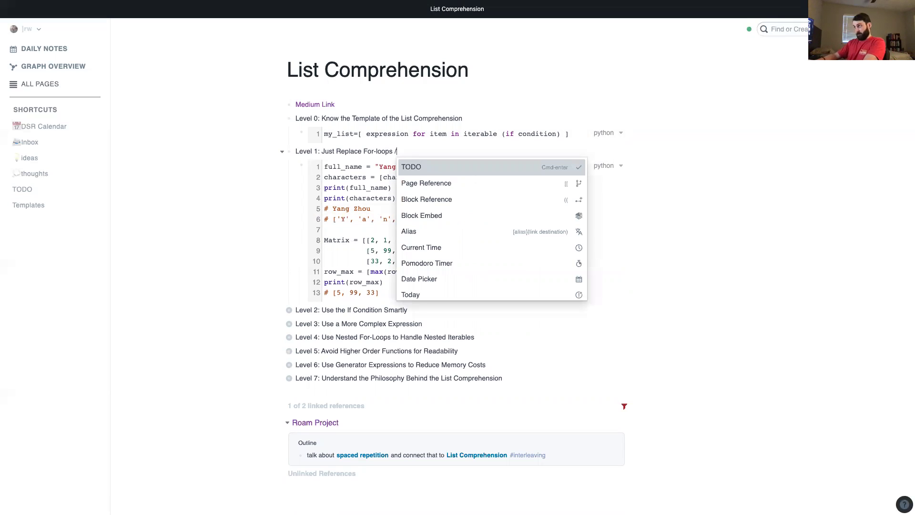
{"action": "type", "text": "d"}
{"action": "left_click", "coordinate": [435, 216]}
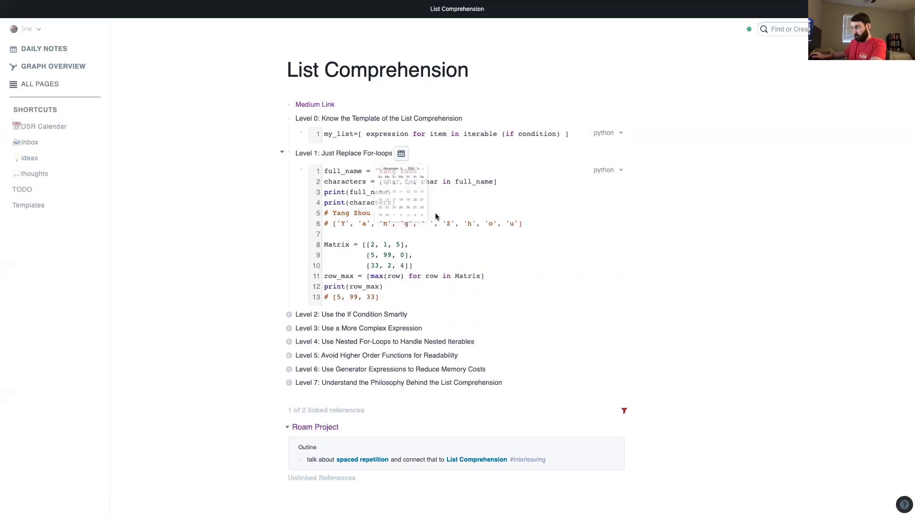
{"action": "left_click", "coordinate": [417, 237]}
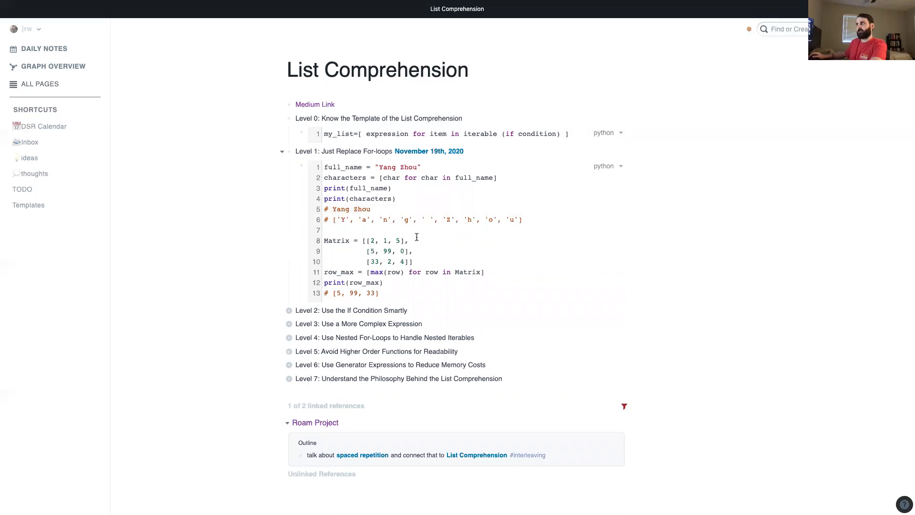
- Add a November 24th, 2020 date reference to the end of the Level 2: Use the If Condition Smartly block
{"action": "left_click", "coordinate": [431, 308]}
{"action": "type", "text": "/da"}
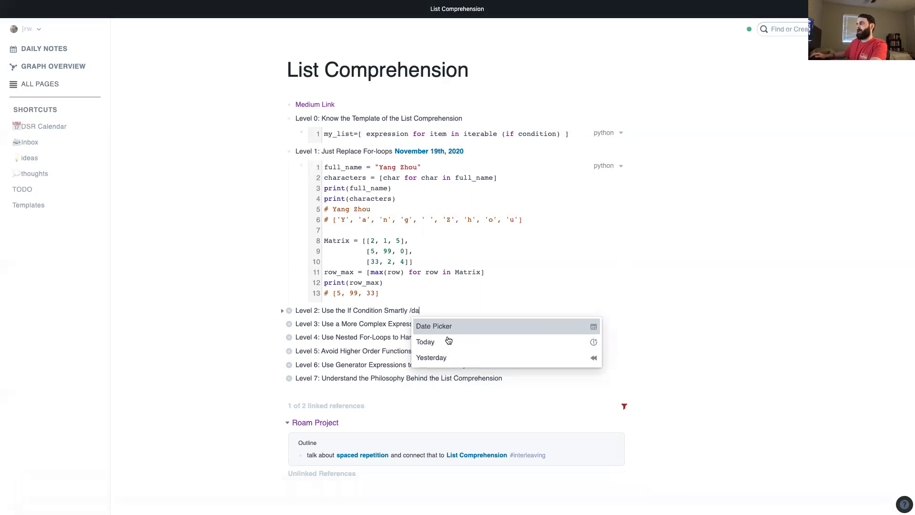
{"action": "left_click", "coordinate": [421, 328]}
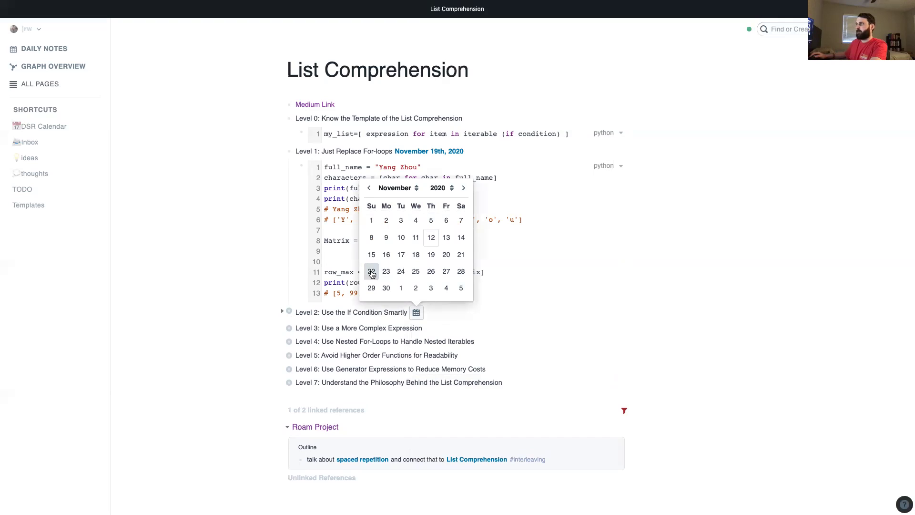
{"action": "left_click", "coordinate": [401, 272]}
{"action": "left_click", "coordinate": [435, 323]}
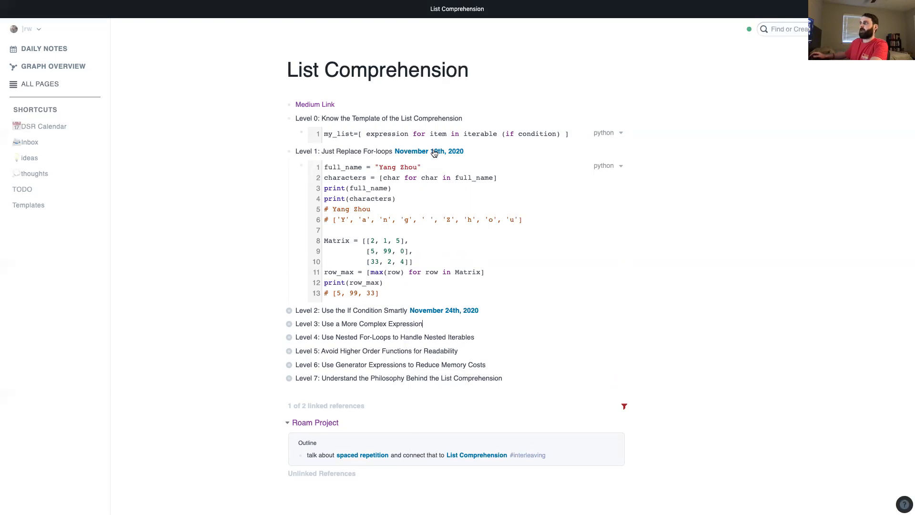
- Open the November 19th, 2020 page from the Level 1 block and review the code in its List Comprehension linked reference
{"action": "left_click", "coordinate": [416, 153]}
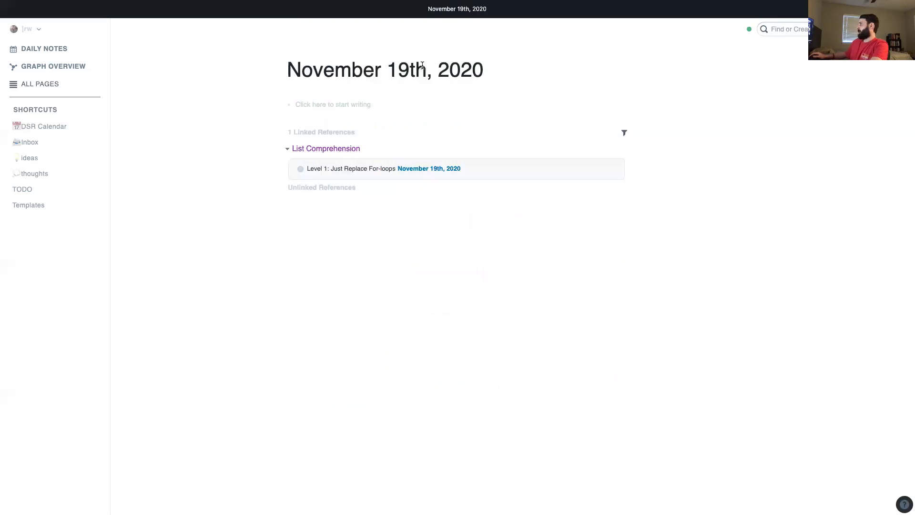
{"action": "left_click", "coordinate": [294, 168]}
{"action": "left_click", "coordinate": [387, 194]}
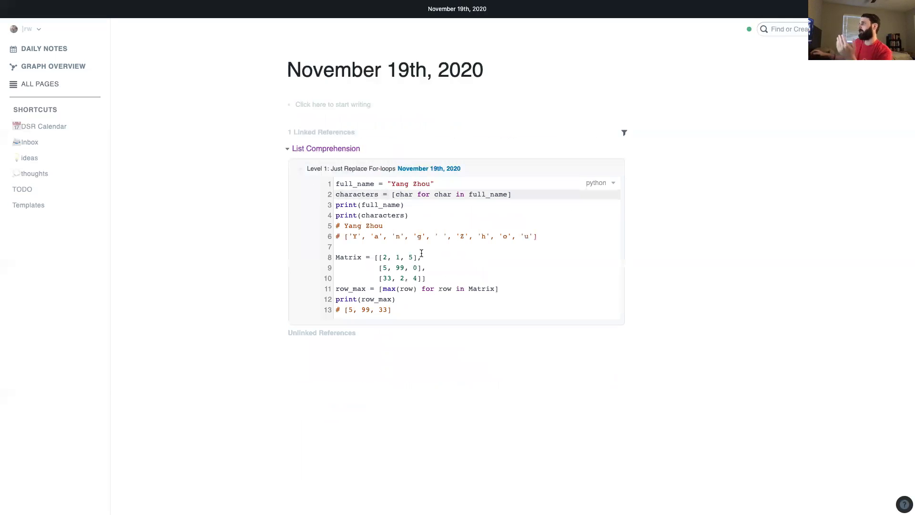
{"action": "key", "text": "ctrl+Right"}
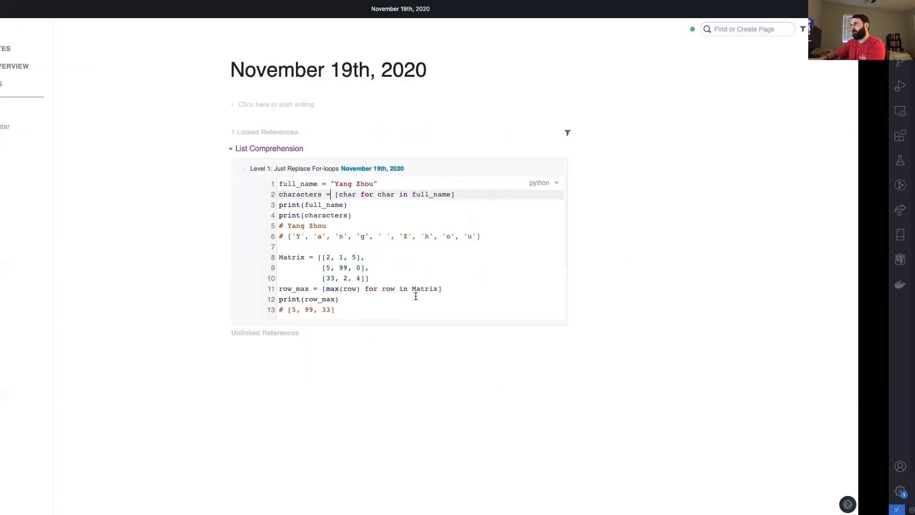
{"action": "key", "text": "ctrl+Left"}
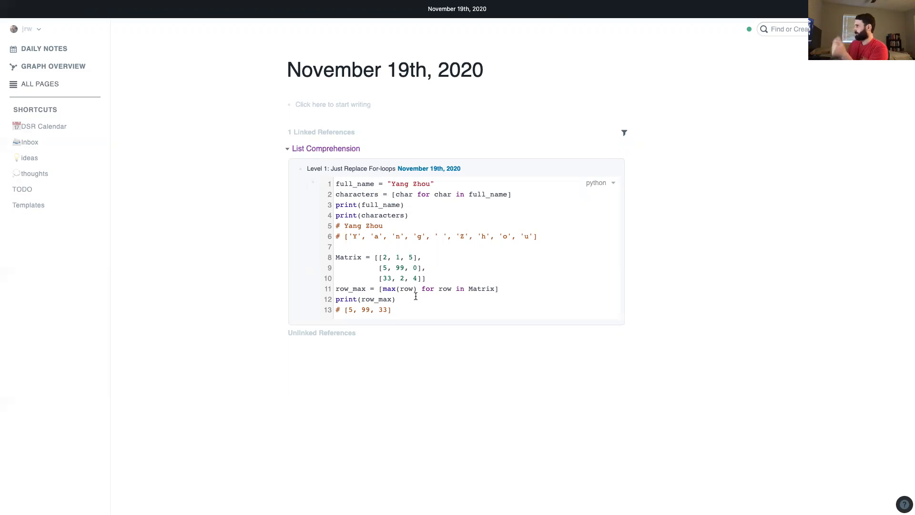
{"action": "left_click", "coordinate": [287, 149]}
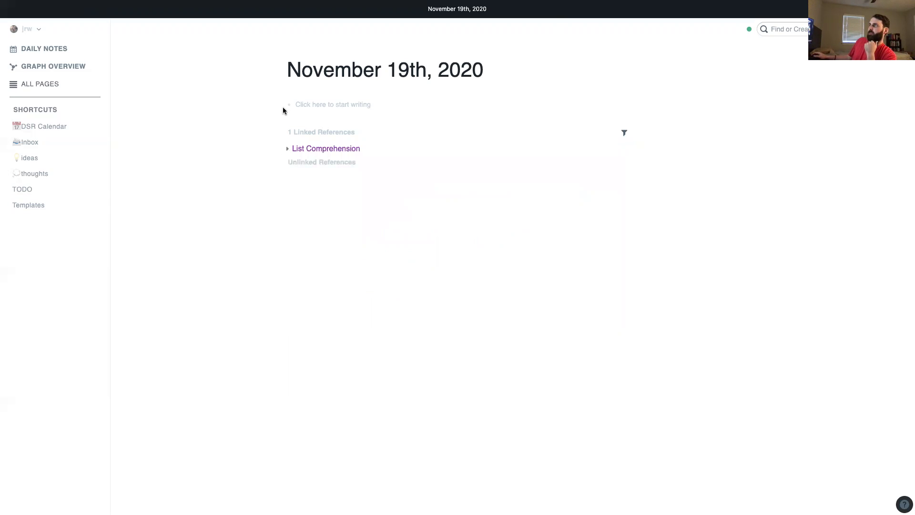
- Return to the Roam Project outline through the daily notes and open its #interleaving tag page
{"action": "left_click", "coordinate": [37, 48]}
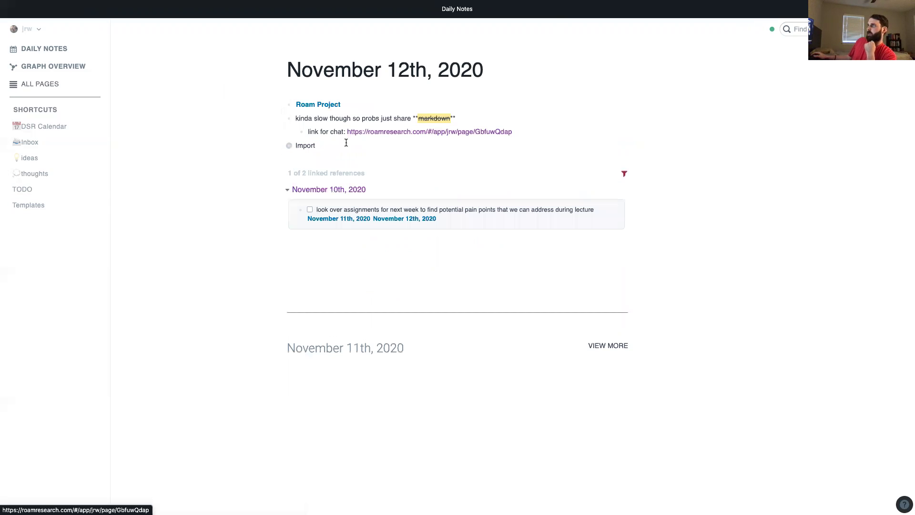
{"action": "left_click", "coordinate": [333, 105]}
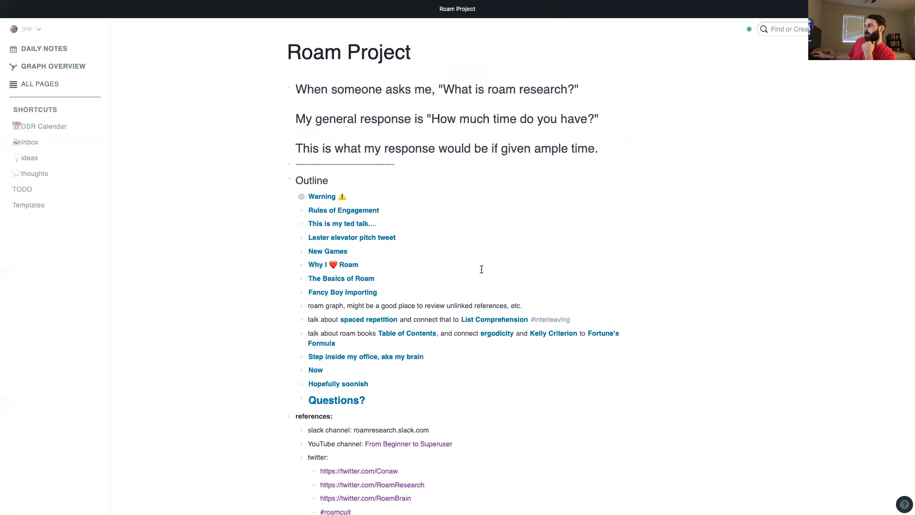
{"action": "left_click", "coordinate": [557, 319]}
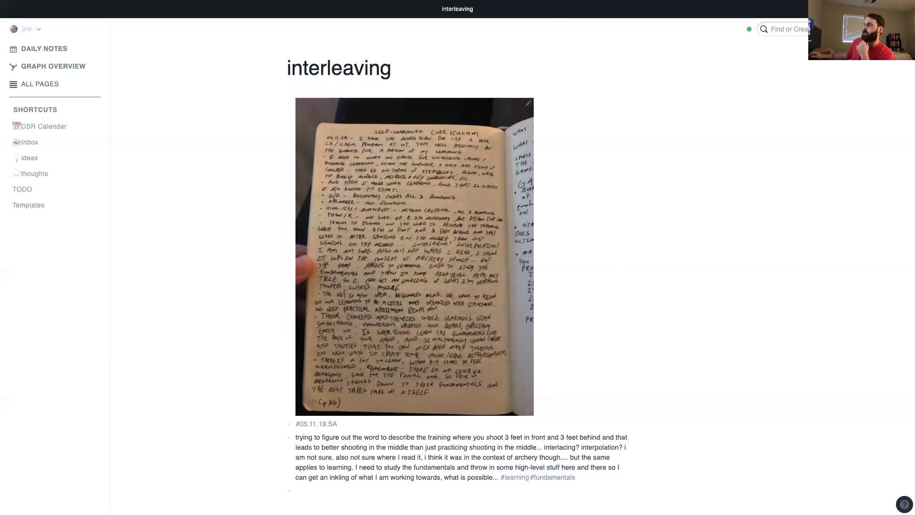
- Read the interleaving page's archery note and examine the October 26th, 2020 linked reference in its raw text form
{"action": "scroll", "coordinate": [384, 235], "scroll_direction": "down", "scroll_amount": 1}
{"action": "scroll", "coordinate": [384, 234], "scroll_direction": "down", "scroll_amount": 5}
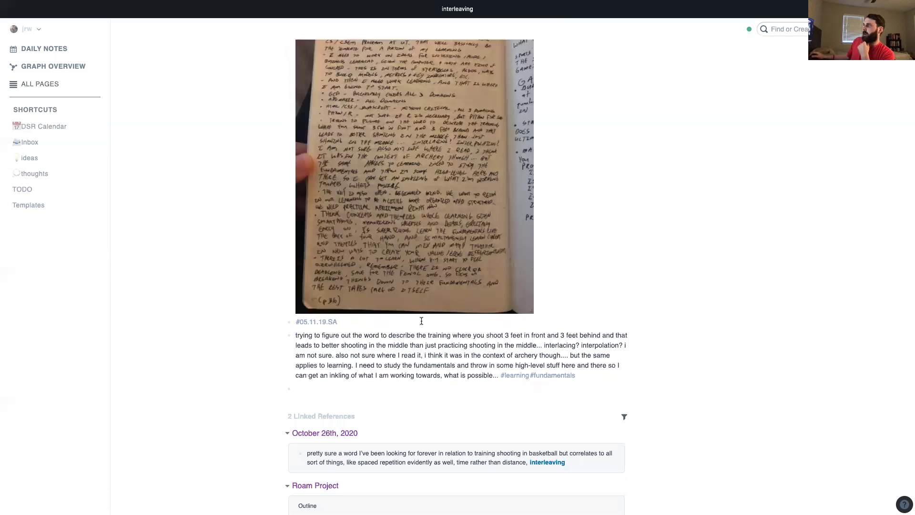
{"action": "scroll", "coordinate": [529, 329], "scroll_direction": "down", "scroll_amount": 2}
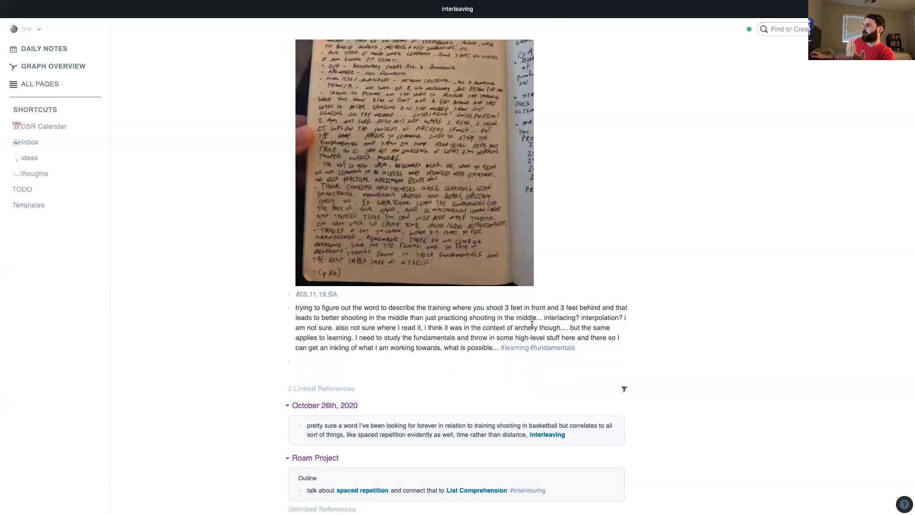
{"action": "scroll", "coordinate": [378, 398], "scroll_direction": "down", "scroll_amount": 2}
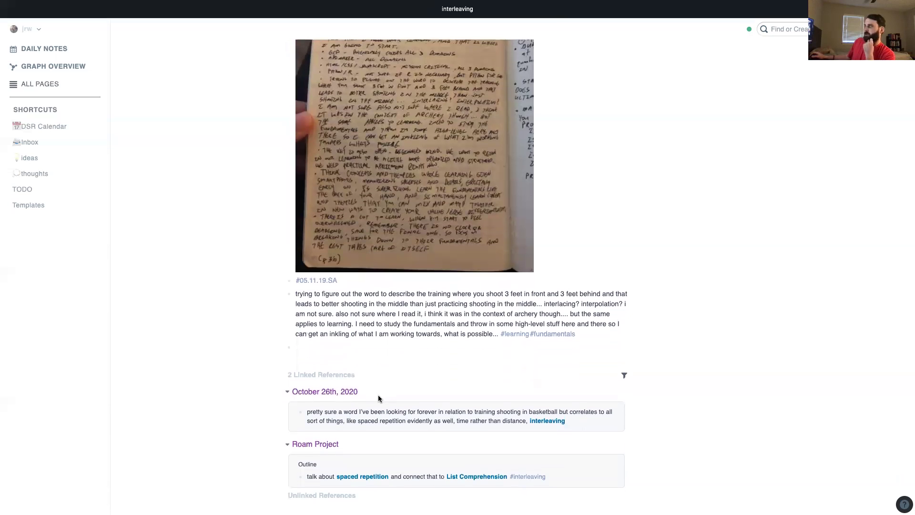
{"action": "scroll", "coordinate": [389, 385], "scroll_direction": "down", "scroll_amount": 1}
{"action": "left_click", "coordinate": [559, 385]}
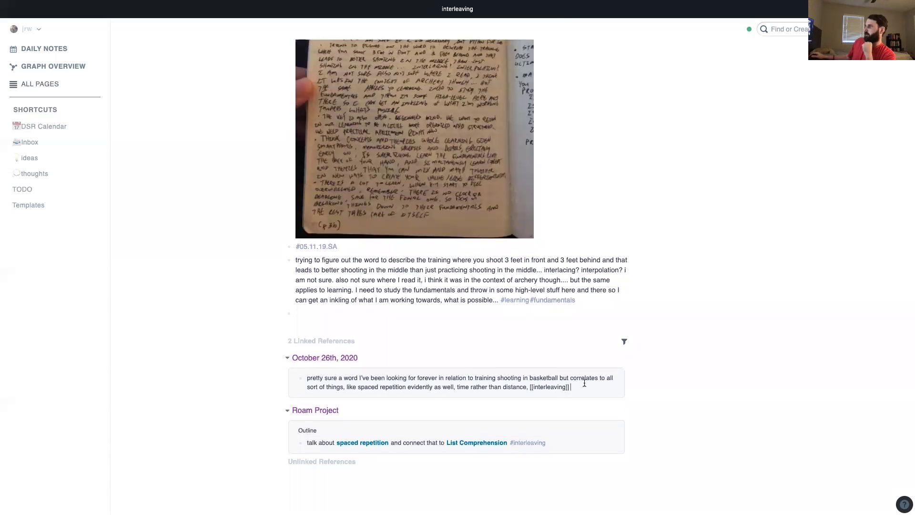
{"action": "left_click", "coordinate": [581, 412]}
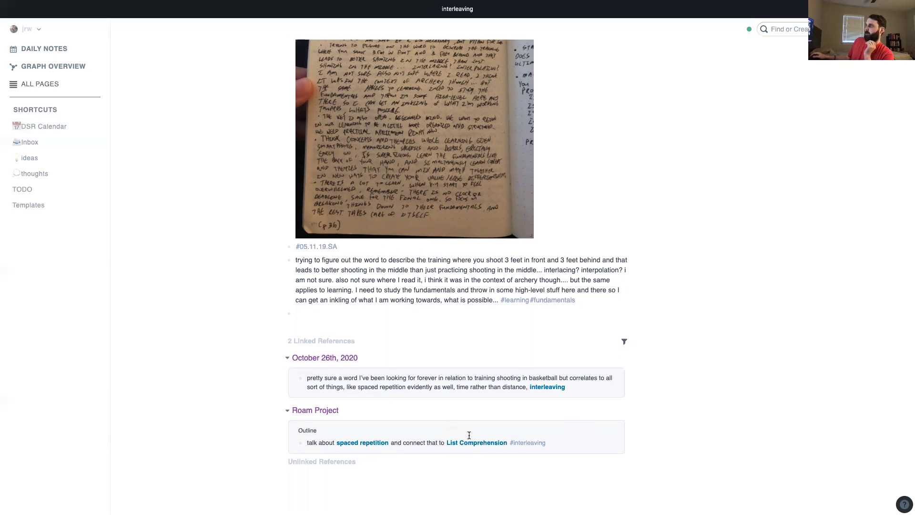
- Return to the Roam Project outline through the daily notes, then open the Table of Contents page and look over its chapter list
{"action": "left_click", "coordinate": [37, 46]}
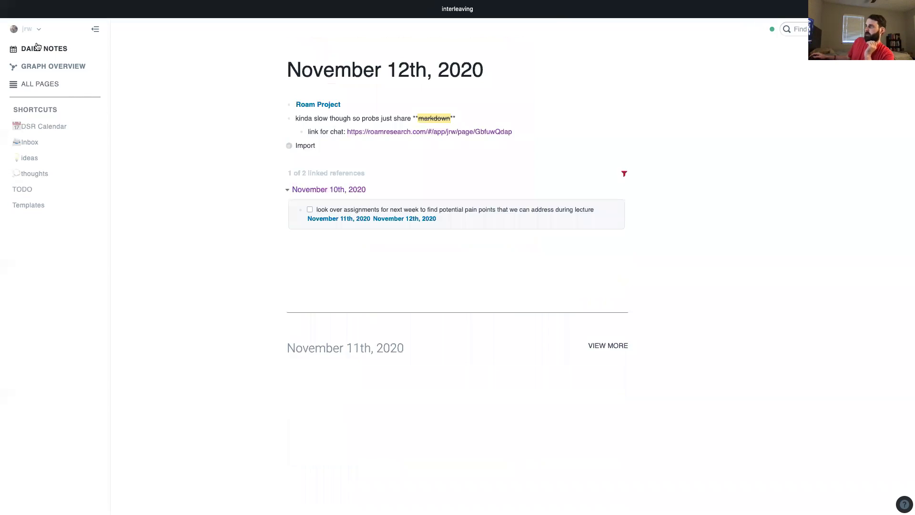
{"action": "left_click", "coordinate": [309, 104]}
{"action": "scroll", "coordinate": [451, 188], "scroll_direction": "down", "scroll_amount": 1}
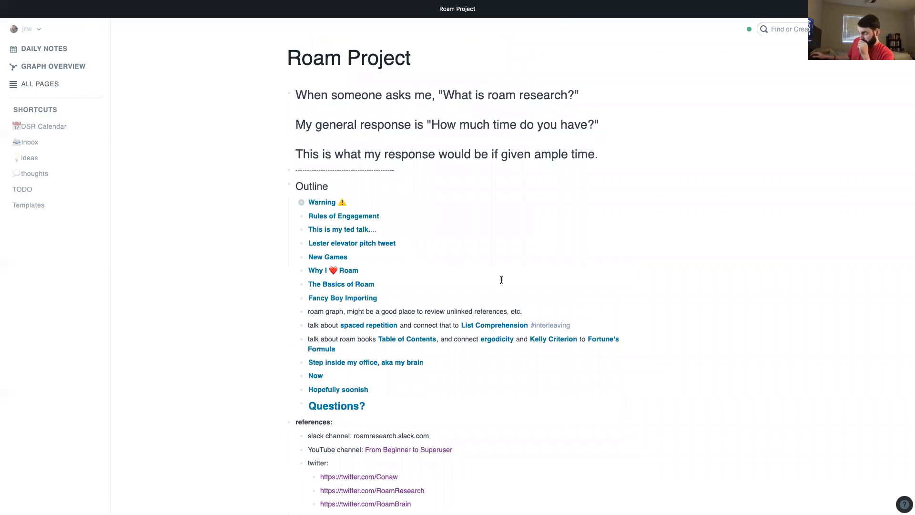
{"action": "scroll", "coordinate": [372, 333], "scroll_direction": "down", "scroll_amount": 1}
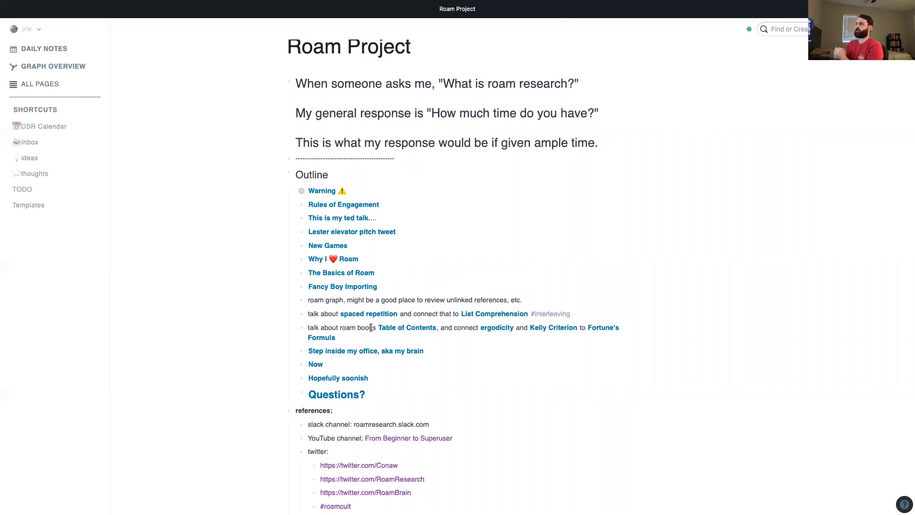
{"action": "left_click", "coordinate": [412, 333]}
{"action": "scroll", "coordinate": [432, 125], "scroll_direction": "down", "scroll_amount": 2}
{"action": "scroll", "coordinate": [433, 126], "scroll_direction": "down", "scroll_amount": 10}
{"action": "scroll", "coordinate": [409, 180], "scroll_direction": "up", "scroll_amount": 12}
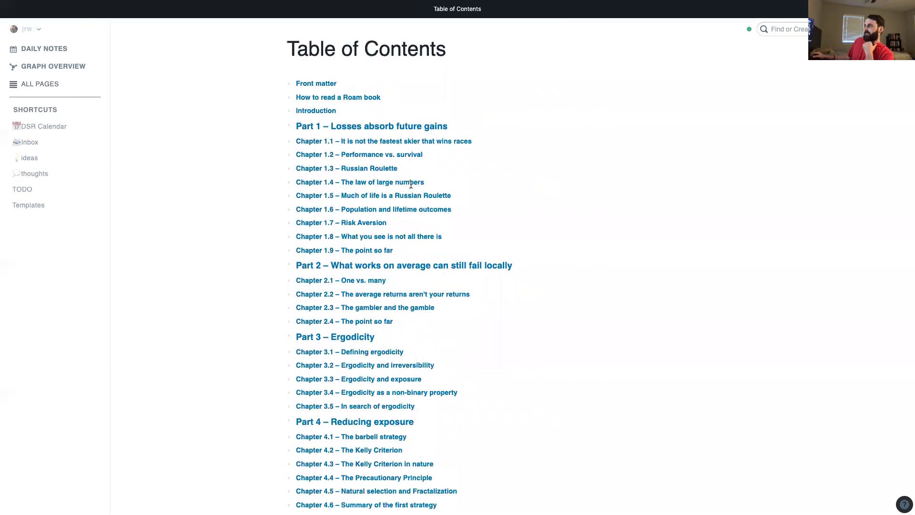
{"action": "scroll", "coordinate": [411, 184], "scroll_direction": "down", "scroll_amount": 5}
{"action": "scroll", "coordinate": [412, 188], "scroll_direction": "up", "scroll_amount": 6}
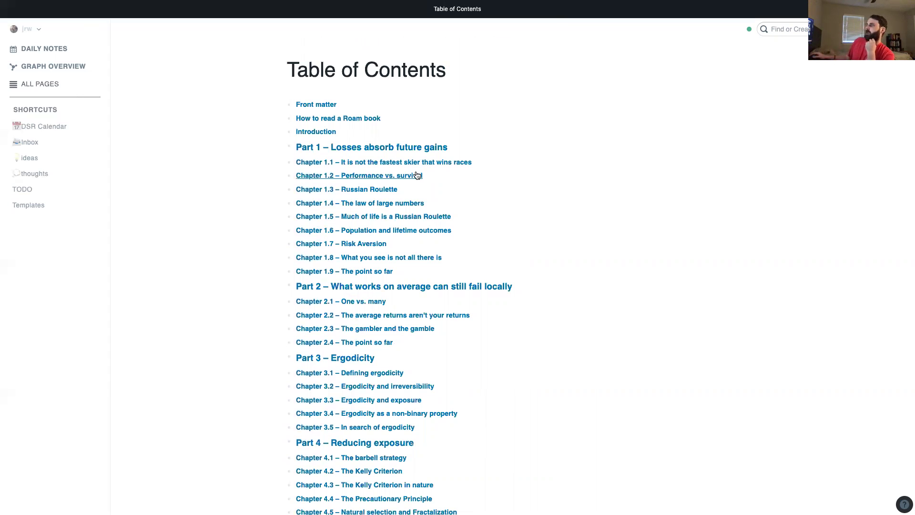
{"action": "scroll", "coordinate": [410, 177], "scroll_direction": "down", "scroll_amount": 2}
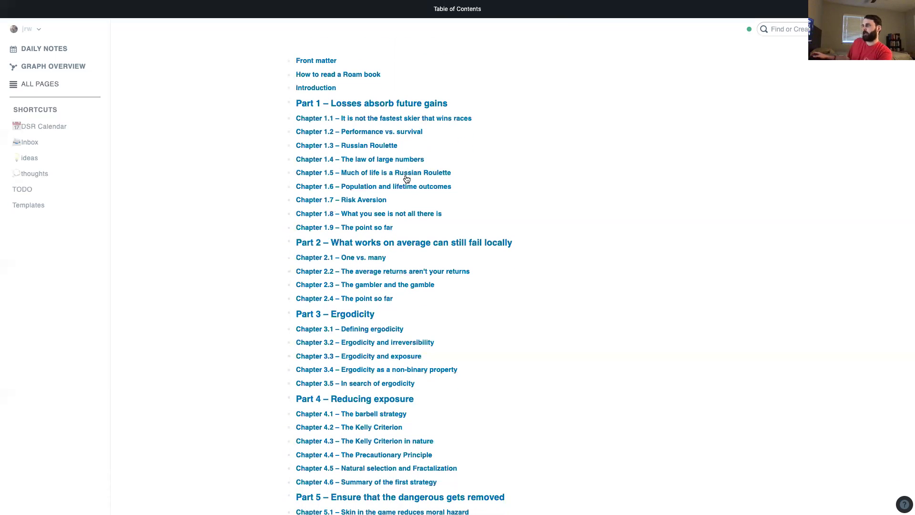
- Open Chapter 4.2 – The Kelly Criterion and read the The [[Kelly Criterion]] page from its linked references
{"action": "left_click", "coordinate": [380, 427]}
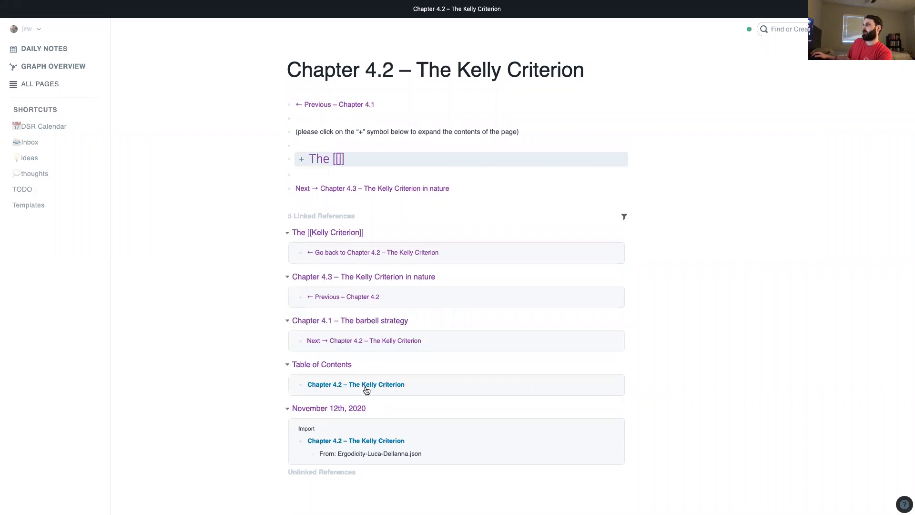
{"action": "left_click", "coordinate": [338, 232]}
{"action": "scroll", "coordinate": [400, 90], "scroll_direction": "down", "scroll_amount": 2}
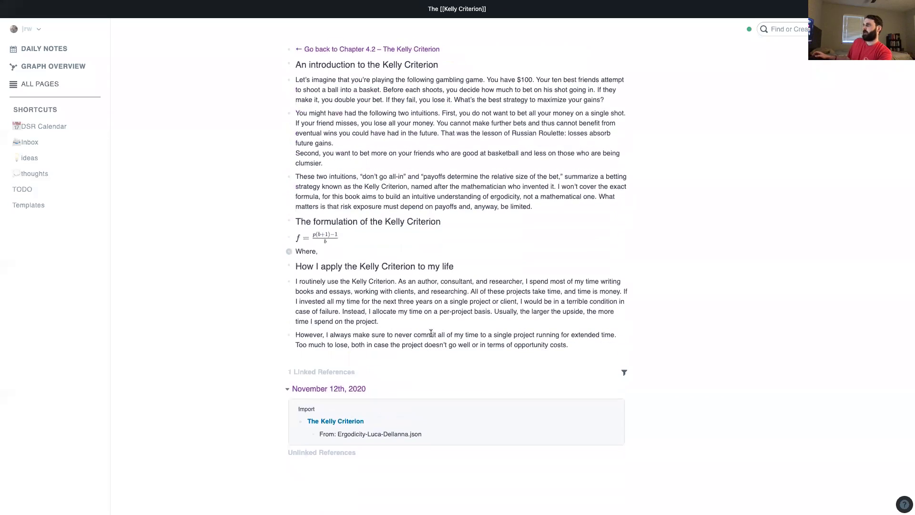
{"action": "scroll", "coordinate": [391, 237], "scroll_direction": "up", "scroll_amount": 2}
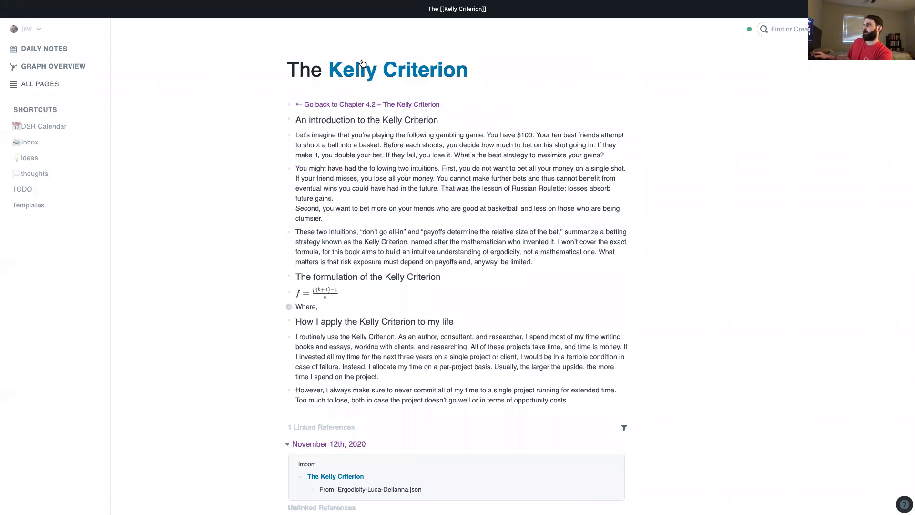
- Open the Kelly Criterion page from the title link and review its linked and unlinked references
{"action": "left_click", "coordinate": [373, 73]}
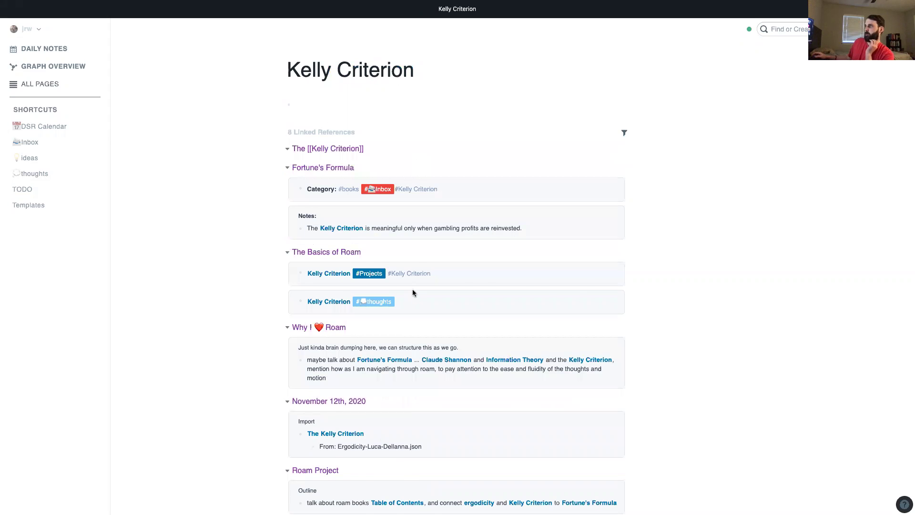
{"action": "scroll", "coordinate": [405, 300], "scroll_direction": "down", "scroll_amount": 3}
{"action": "scroll", "coordinate": [307, 384], "scroll_direction": "down", "scroll_amount": 15}
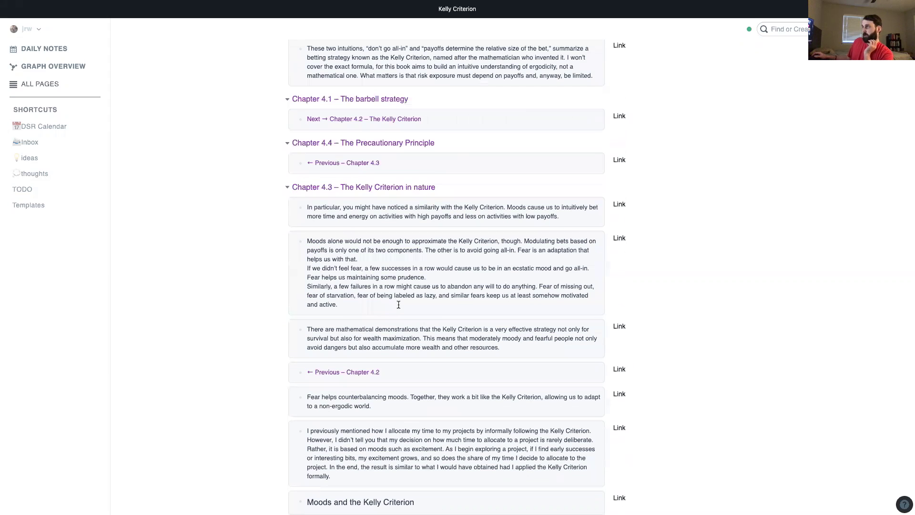
{"action": "scroll", "coordinate": [399, 308], "scroll_direction": "down", "scroll_amount": 5}
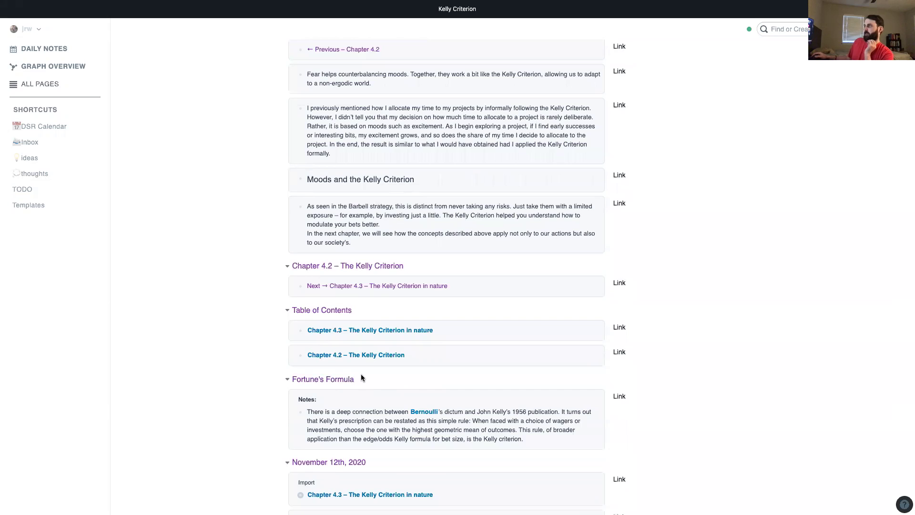
{"action": "scroll", "coordinate": [361, 374], "scroll_direction": "up", "scroll_amount": 10}
{"action": "scroll", "coordinate": [373, 361], "scroll_direction": "up", "scroll_amount": 15}
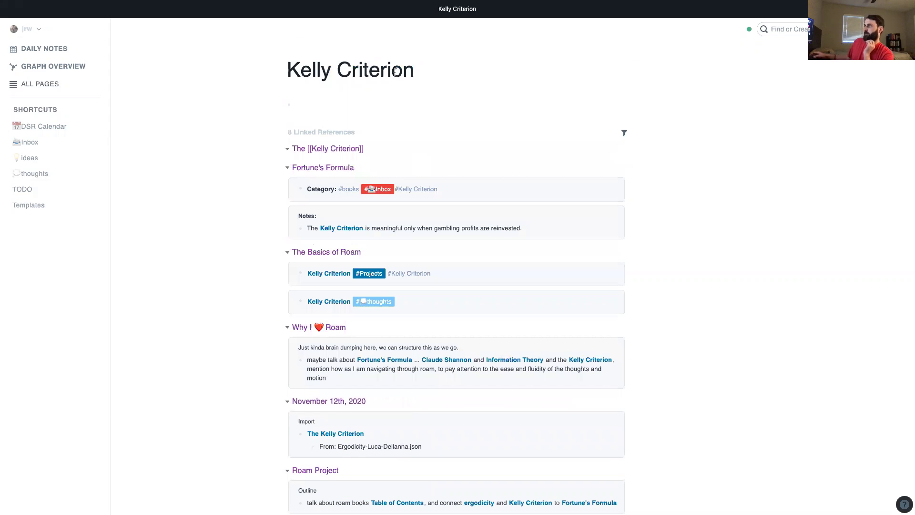
{"action": "scroll", "coordinate": [386, 134], "scroll_direction": "down", "scroll_amount": 7}
{"action": "scroll", "coordinate": [296, 116], "scroll_direction": "up", "scroll_amount": 6}
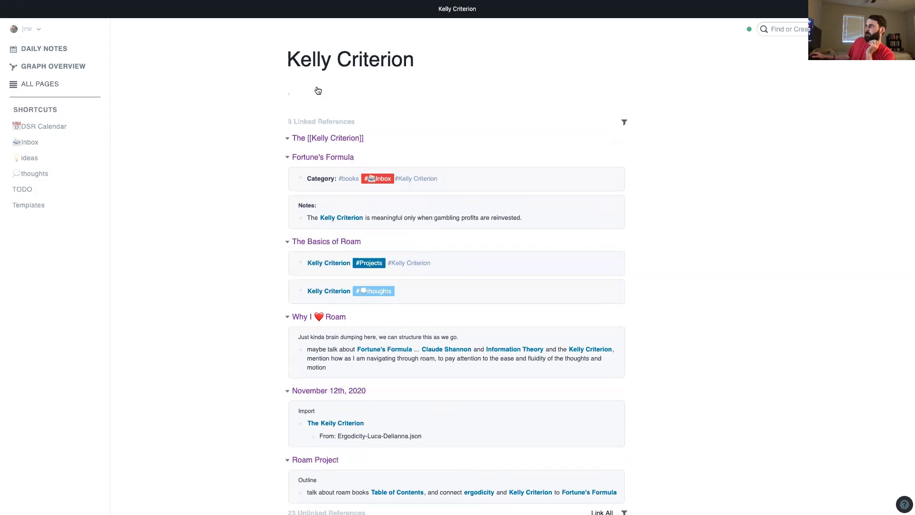
{"action": "scroll", "coordinate": [376, 127], "scroll_direction": "down", "scroll_amount": 20}
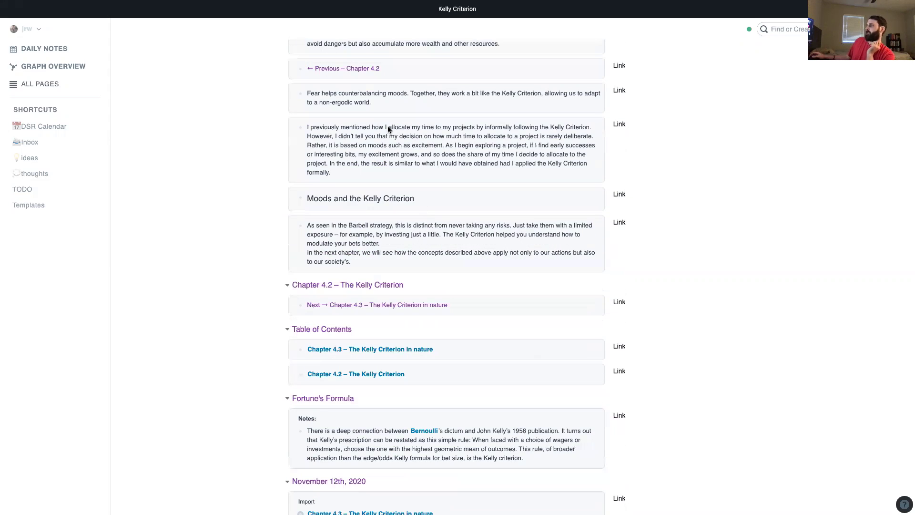
{"action": "scroll", "coordinate": [381, 345], "scroll_direction": "down", "scroll_amount": 3}
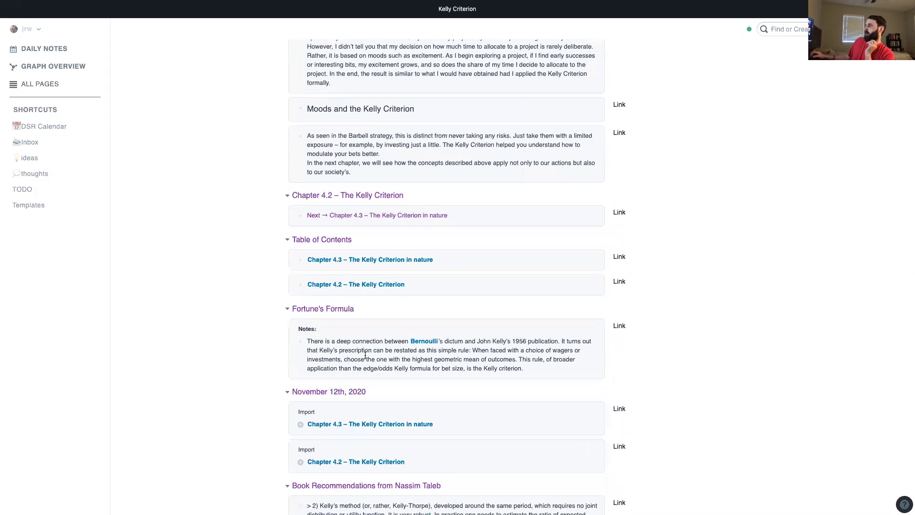
- View the Fortune's Formula page from the unlinked references, then return to the Roam Project outline through the daily notes
{"action": "left_click", "coordinate": [322, 314]}
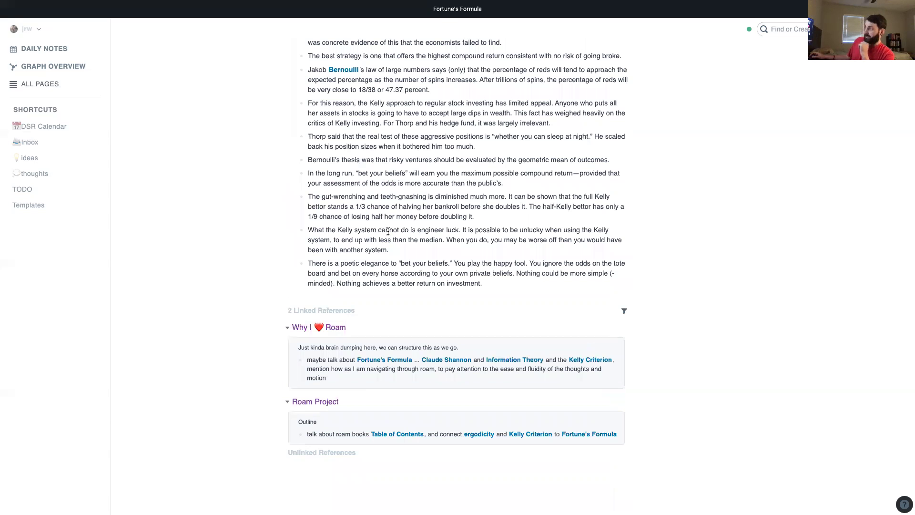
{"action": "left_click", "coordinate": [53, 50]}
{"action": "left_click", "coordinate": [312, 104]}
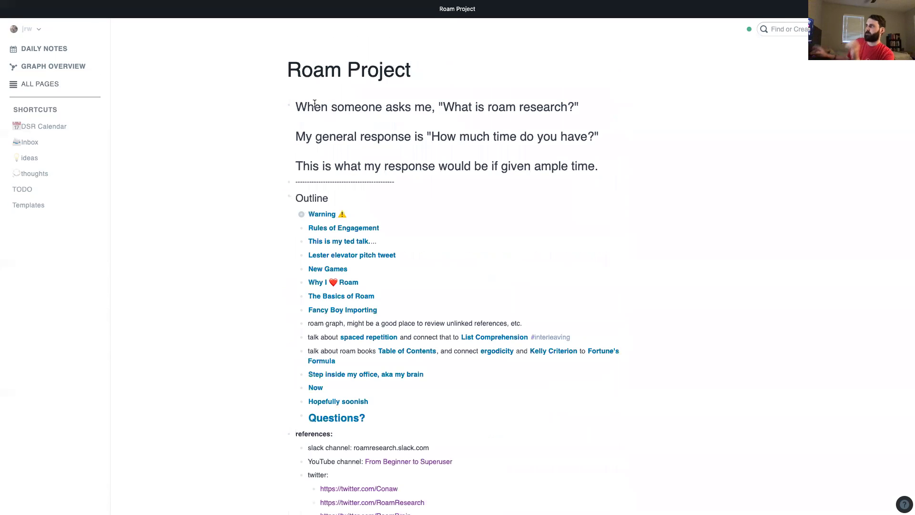
- Open the How to read a Roam book page from the outline's Table of Contents and read its features
{"action": "scroll", "coordinate": [386, 314], "scroll_direction": "down", "scroll_amount": 5}
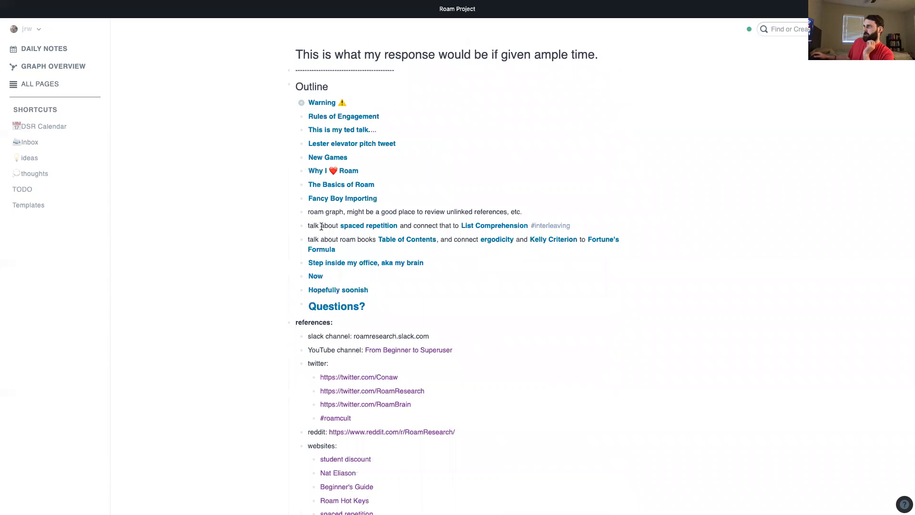
{"action": "left_click", "coordinate": [395, 240]}
{"action": "scroll", "coordinate": [340, 119], "scroll_direction": "up", "scroll_amount": 5}
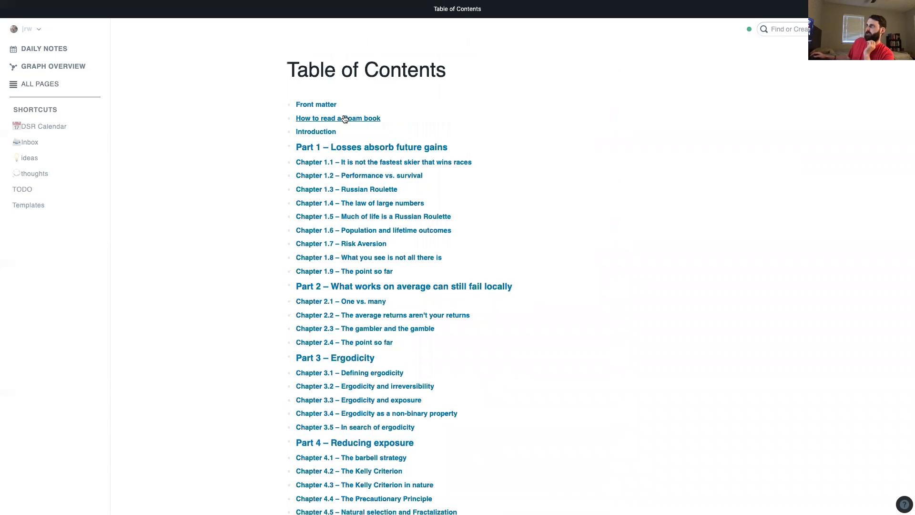
{"action": "left_click", "coordinate": [343, 118]}
{"action": "scroll", "coordinate": [469, 156], "scroll_direction": "down", "scroll_amount": 3}
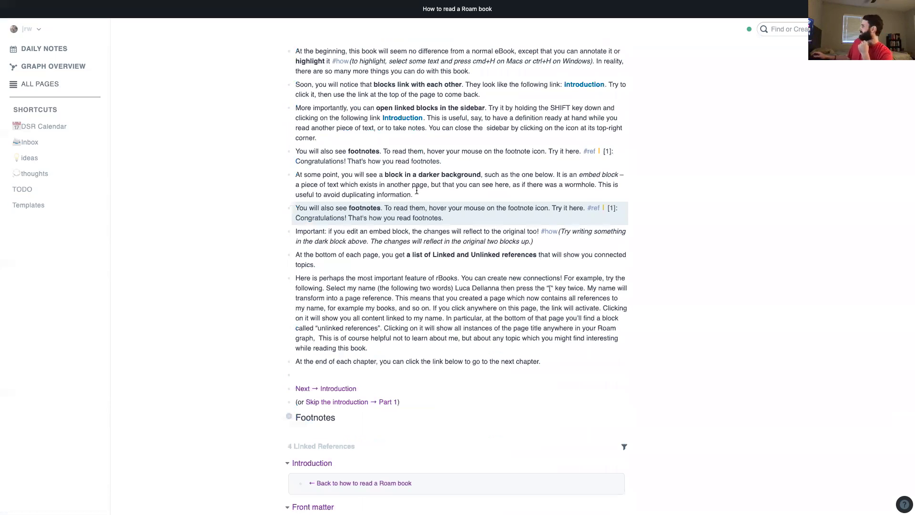
{"action": "scroll", "coordinate": [417, 190], "scroll_direction": "up", "scroll_amount": 3}
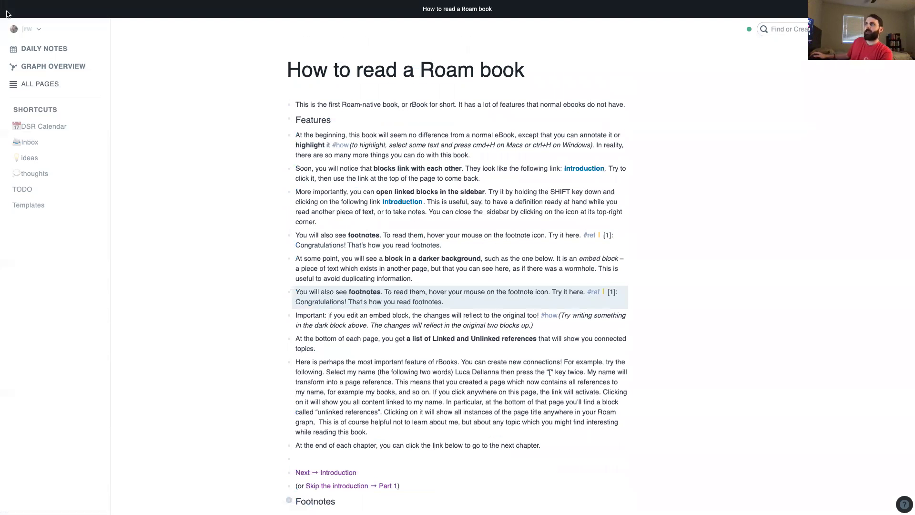
- Open Step inside my office, aka my brain from the Roam Project outline and show its Topic Modeling block in raw text form
{"action": "left_click", "coordinate": [42, 55]}
{"action": "left_click", "coordinate": [316, 105]}
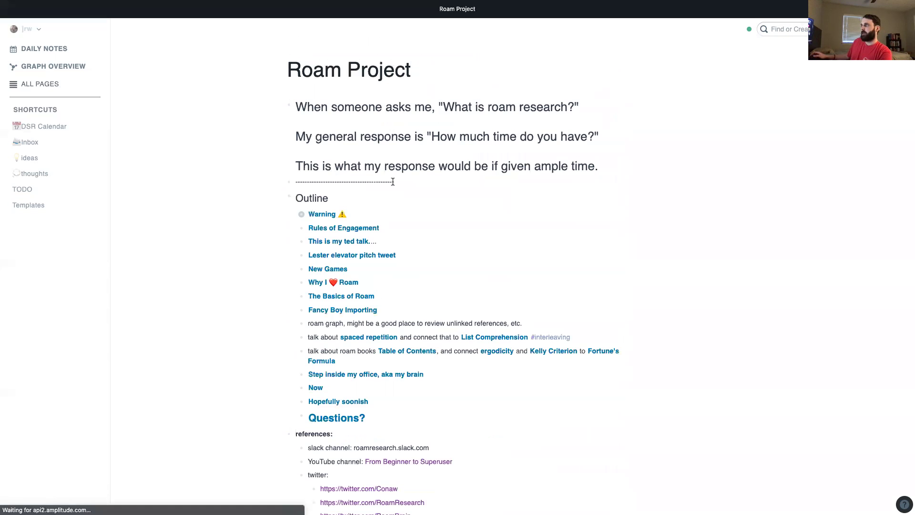
{"action": "scroll", "coordinate": [398, 186], "scroll_direction": "down", "scroll_amount": 3}
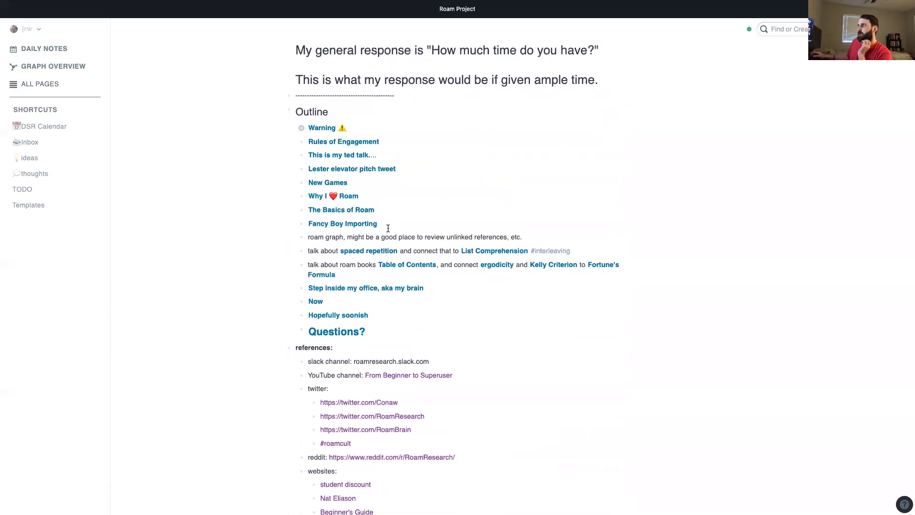
{"action": "left_click", "coordinate": [391, 288]}
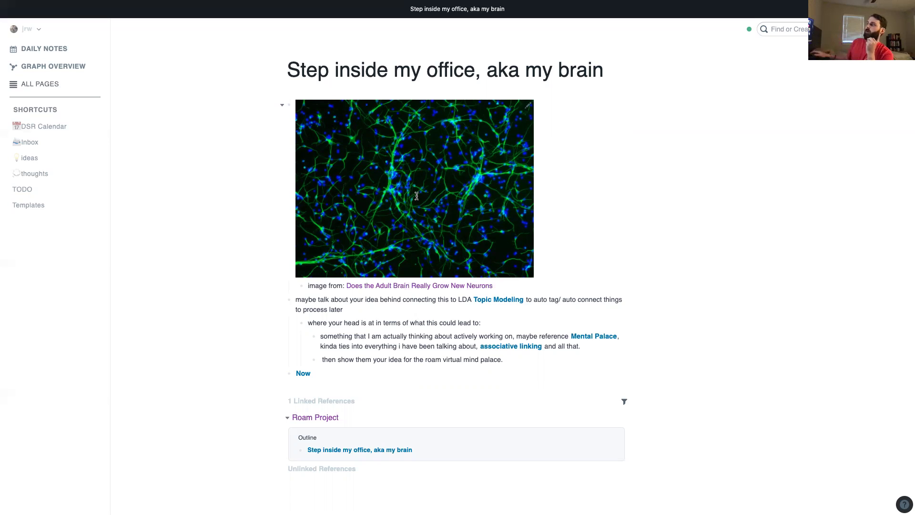
{"action": "scroll", "coordinate": [479, 269], "scroll_direction": "down", "scroll_amount": 1}
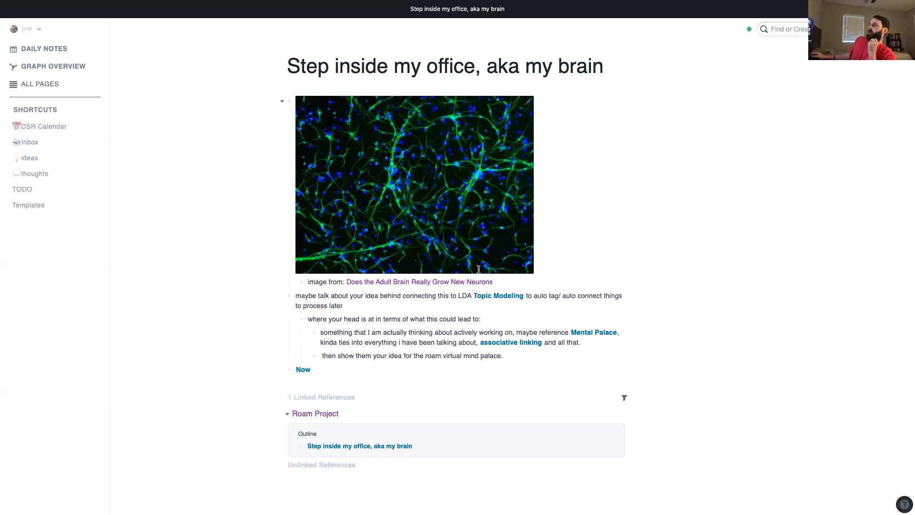
{"action": "left_click", "coordinate": [572, 295]}
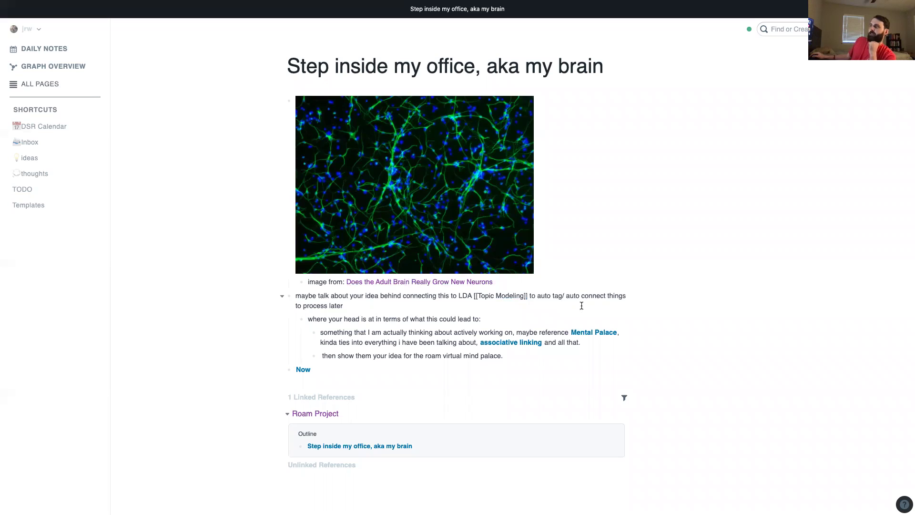
- Expand the linked references on the Inbox page, then open the ideas page
{"action": "left_click", "coordinate": [24, 144]}
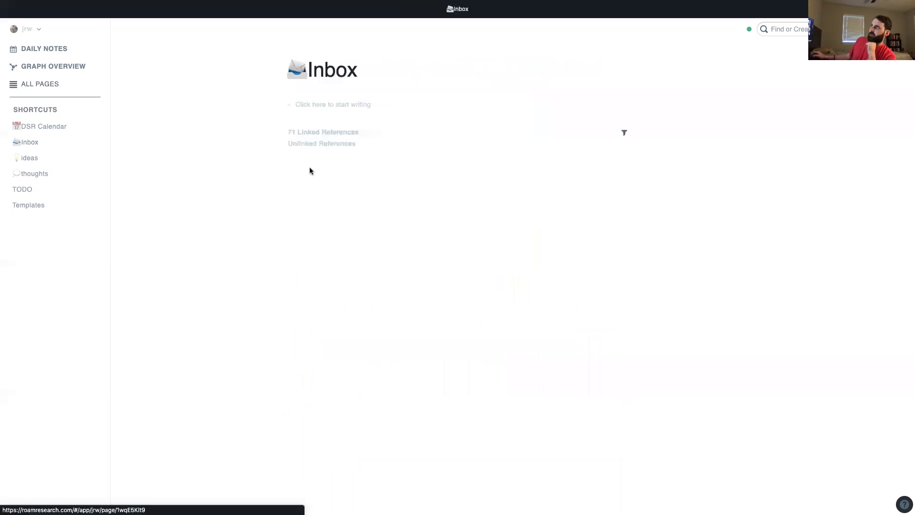
{"action": "left_click", "coordinate": [282, 133]}
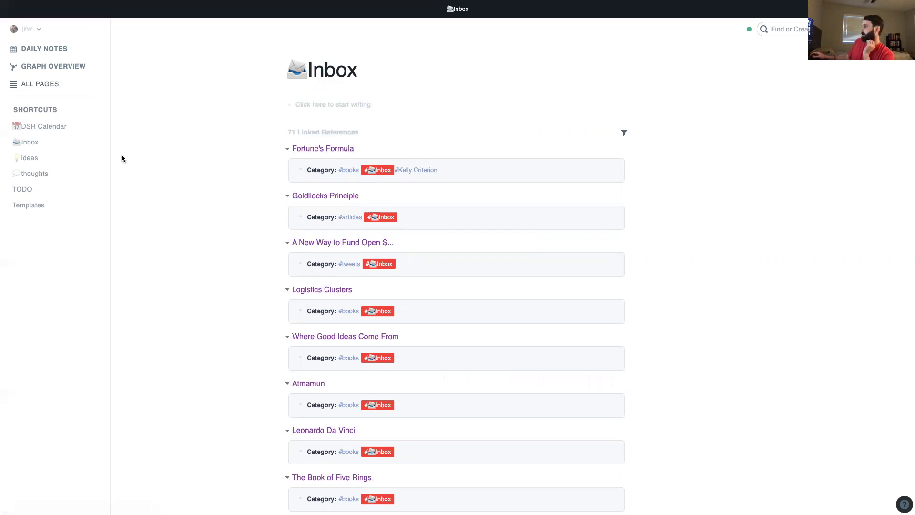
{"action": "left_click", "coordinate": [29, 158]}
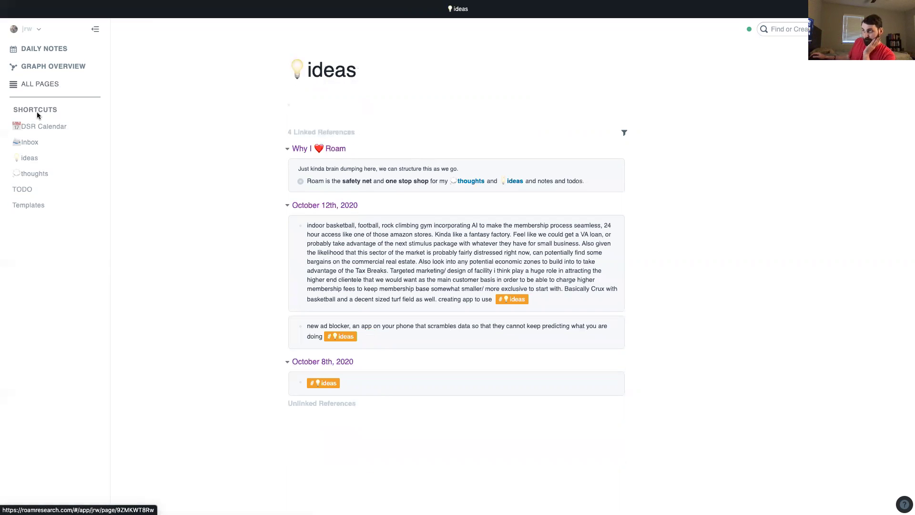
- Return through the daily notes and Roam Project outline to Step inside my office, aka my brain, and open its Now page
{"action": "left_click", "coordinate": [38, 51]}
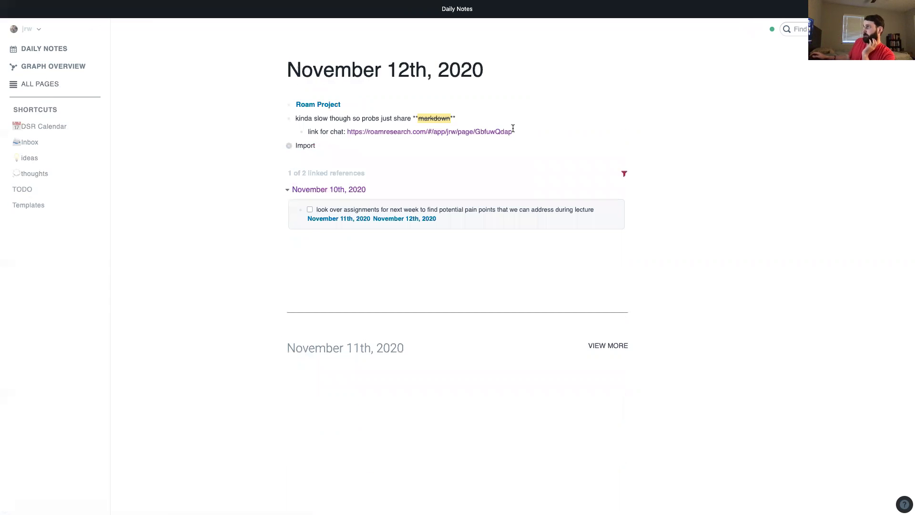
{"action": "left_click", "coordinate": [320, 105]}
{"action": "scroll", "coordinate": [435, 220], "scroll_direction": "down", "scroll_amount": 3}
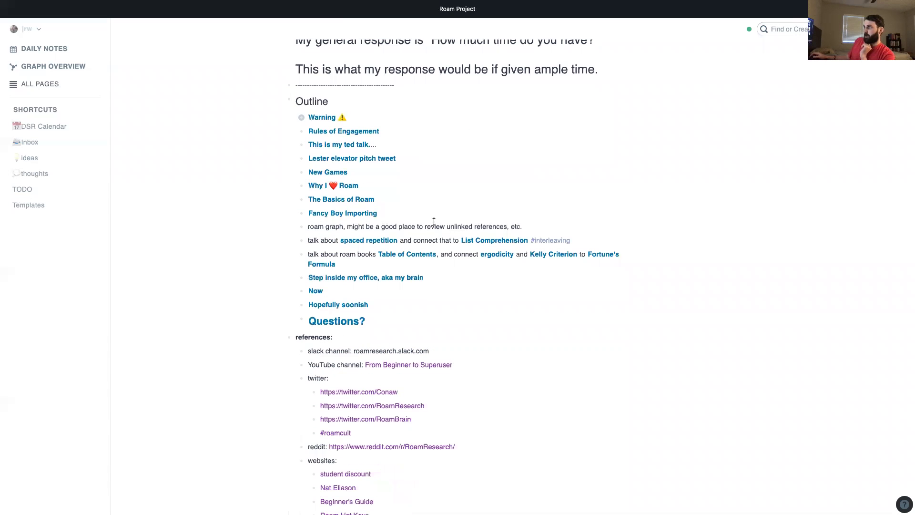
{"action": "left_click", "coordinate": [337, 278]}
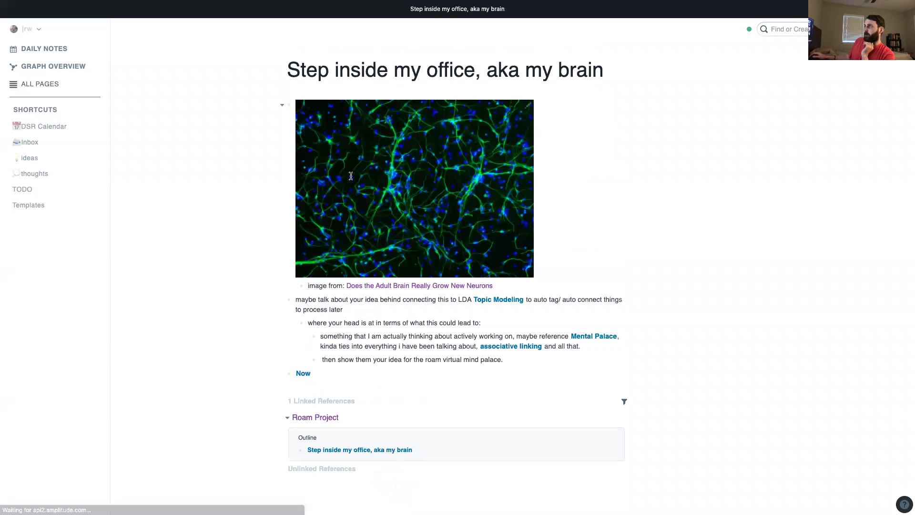
{"action": "scroll", "coordinate": [525, 305], "scroll_direction": "down", "scroll_amount": 1}
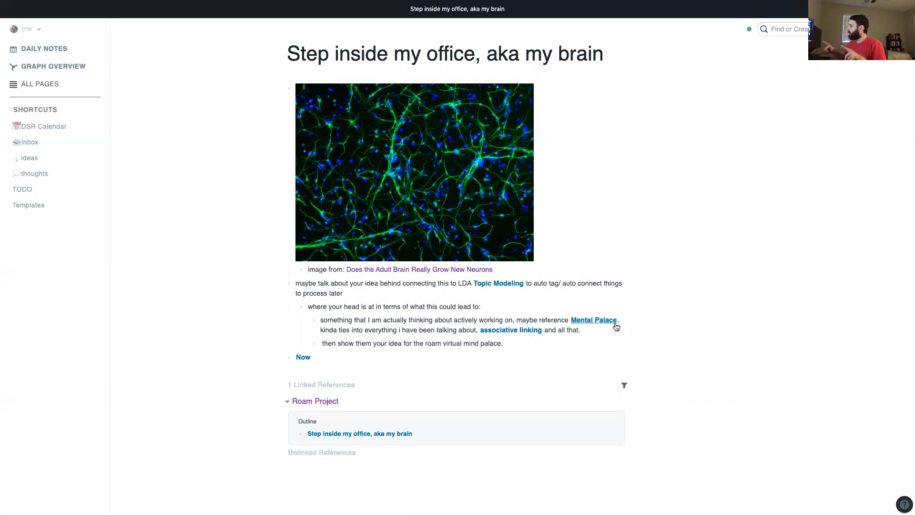
{"action": "left_click", "coordinate": [303, 357]}
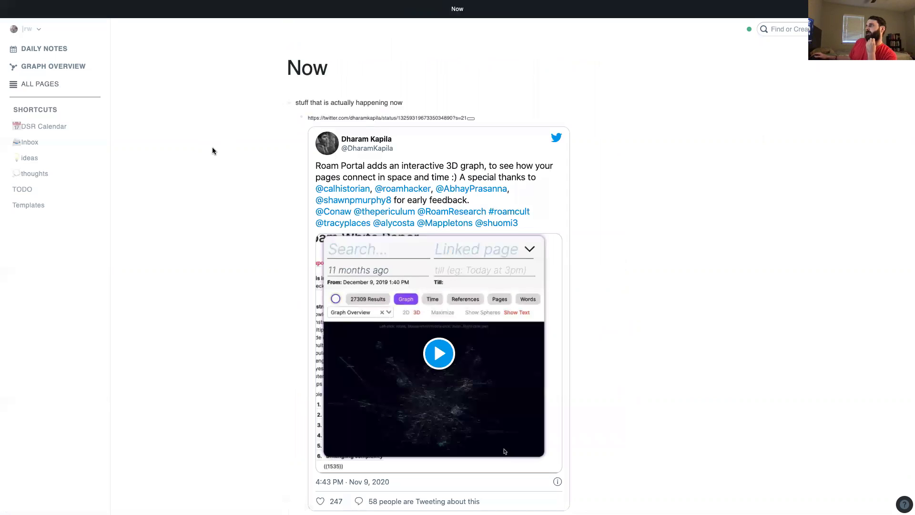
- Play the Roam Portal 3D graph video in the tweet embedded on the Now page
{"action": "scroll", "coordinate": [417, 327], "scroll_direction": "down", "scroll_amount": 1}
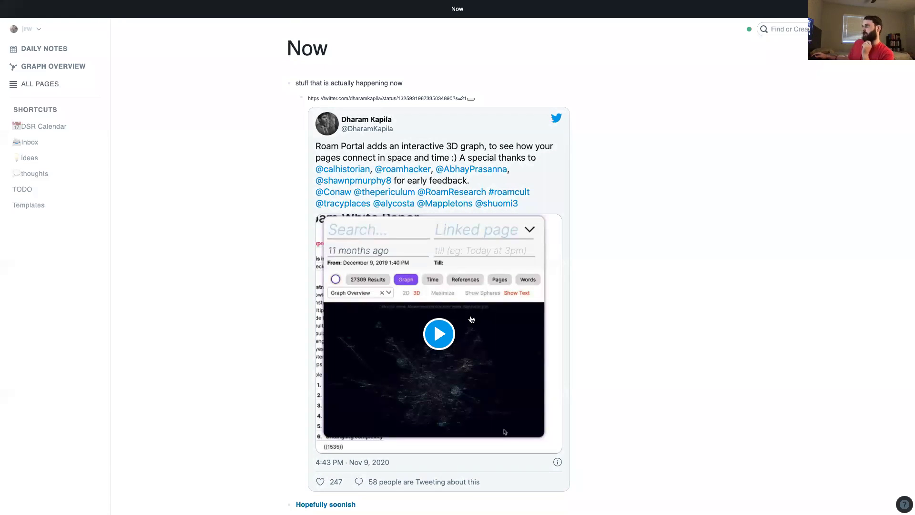
{"action": "left_click", "coordinate": [434, 332]}
{"action": "scroll", "coordinate": [657, 319], "scroll_direction": "down", "scroll_amount": 1}
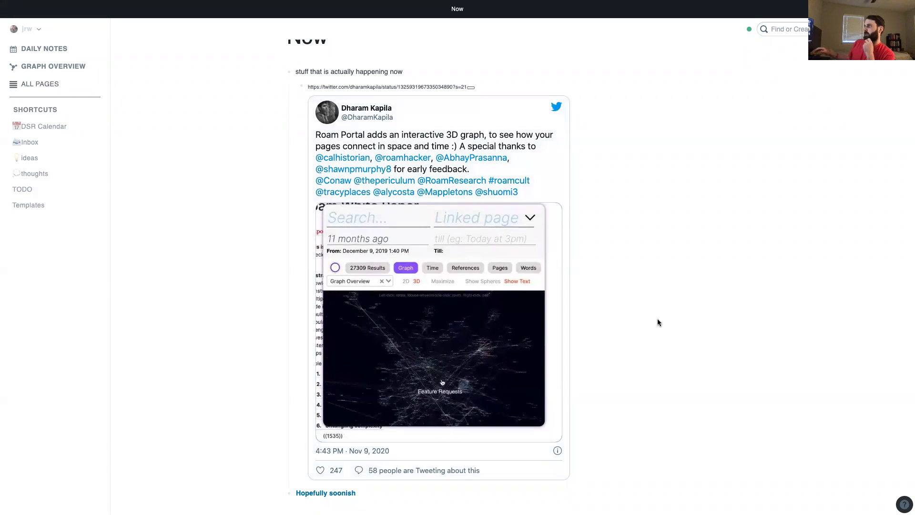
{"action": "mouse_move", "coordinate": [470, 340]}
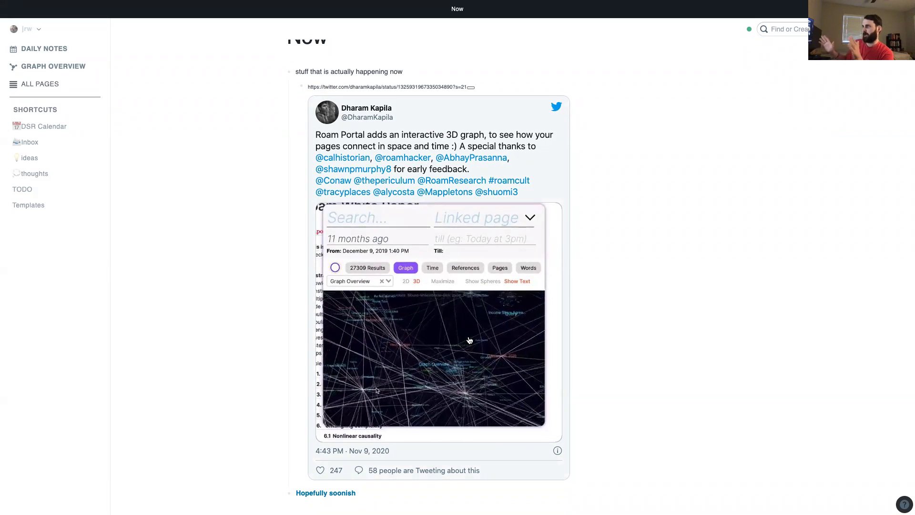
{"action": "scroll", "coordinate": [691, 275], "scroll_direction": "down", "scroll_amount": 3}
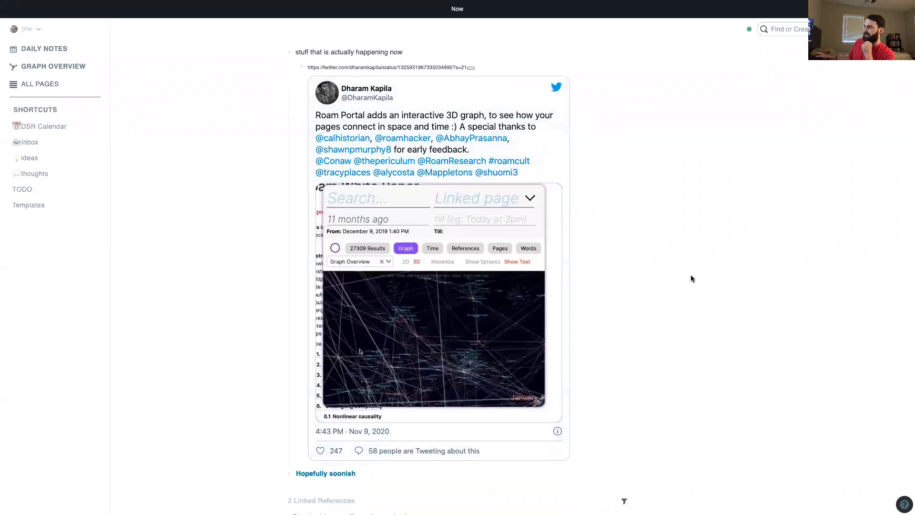
- Open the Hopefully soonish page and look through its embedded tweets on the mobile app and Oculus virtual desktop
{"action": "left_click", "coordinate": [339, 413]}
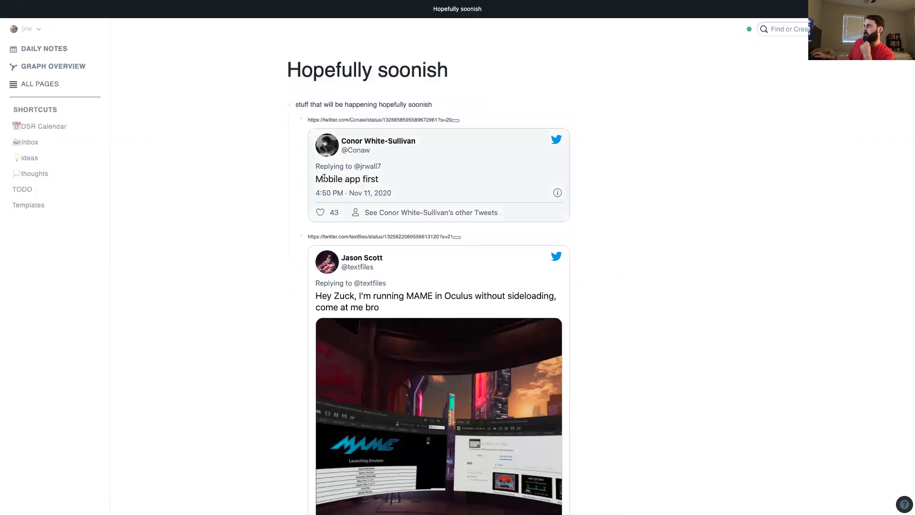
{"action": "scroll", "coordinate": [288, 298], "scroll_direction": "down", "scroll_amount": 5}
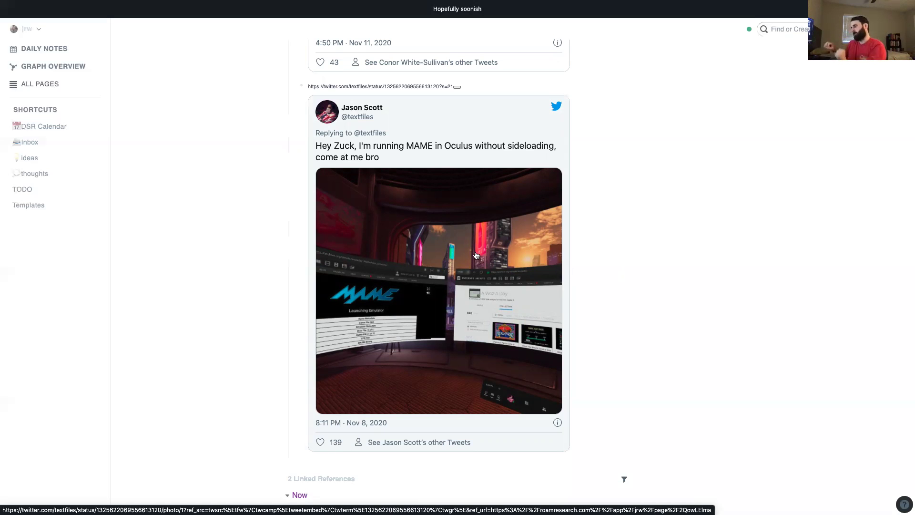
{"action": "scroll", "coordinate": [495, 206], "scroll_direction": "down", "scroll_amount": 3}
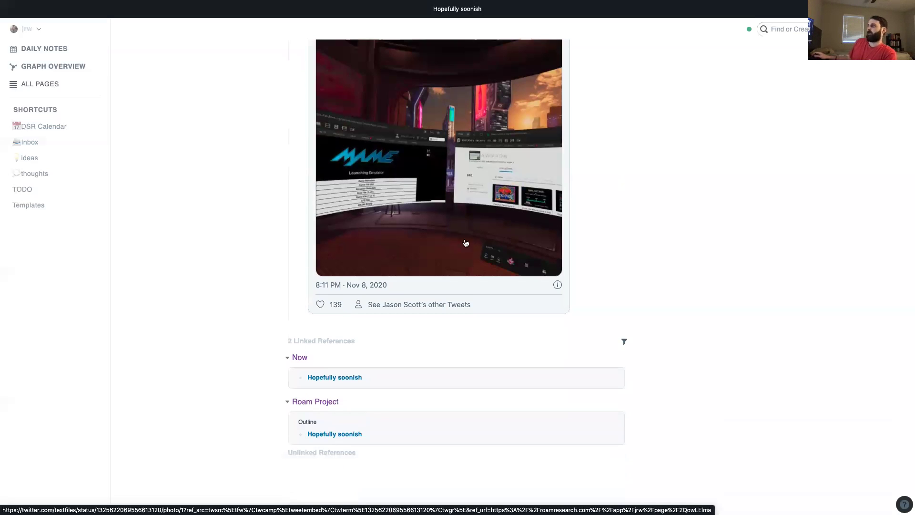
{"action": "scroll", "coordinate": [337, 339], "scroll_direction": "up", "scroll_amount": 6}
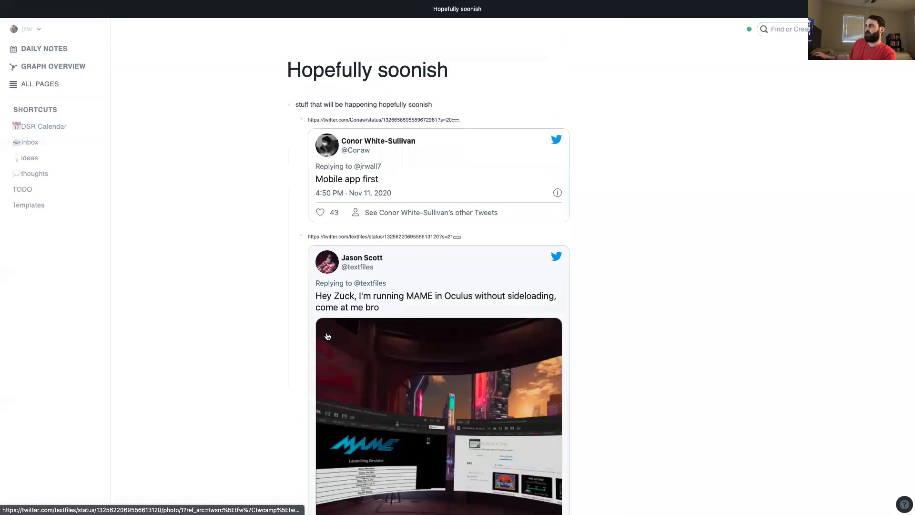
- Return through the daily notes to the Roam Project page and review its outline and references list
{"action": "left_click", "coordinate": [32, 50]}
{"action": "left_click", "coordinate": [318, 99]}
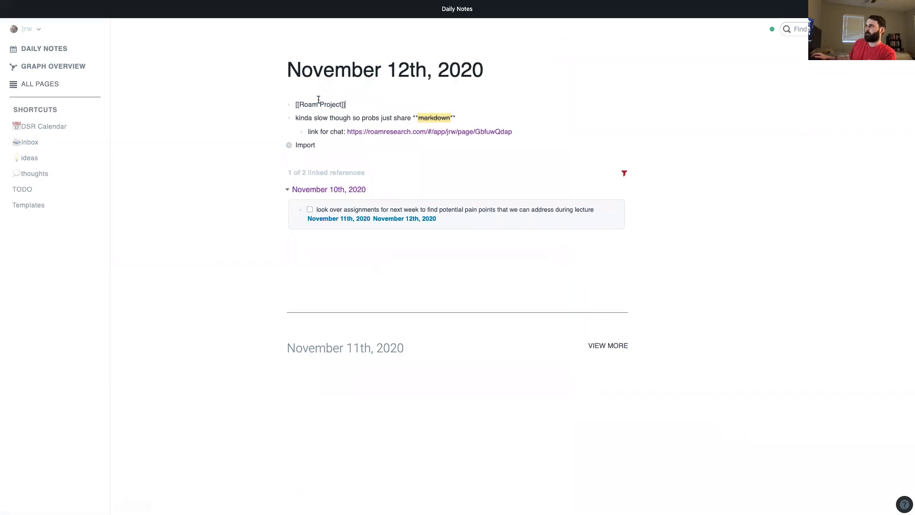
{"action": "left_click", "coordinate": [183, 154]}
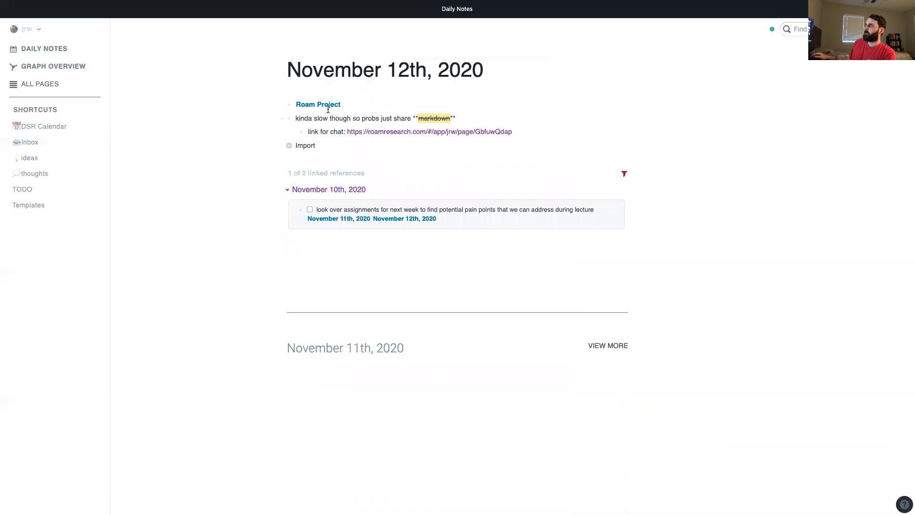
{"action": "left_click", "coordinate": [324, 105]}
{"action": "scroll", "coordinate": [369, 384], "scroll_direction": "down", "scroll_amount": 4}
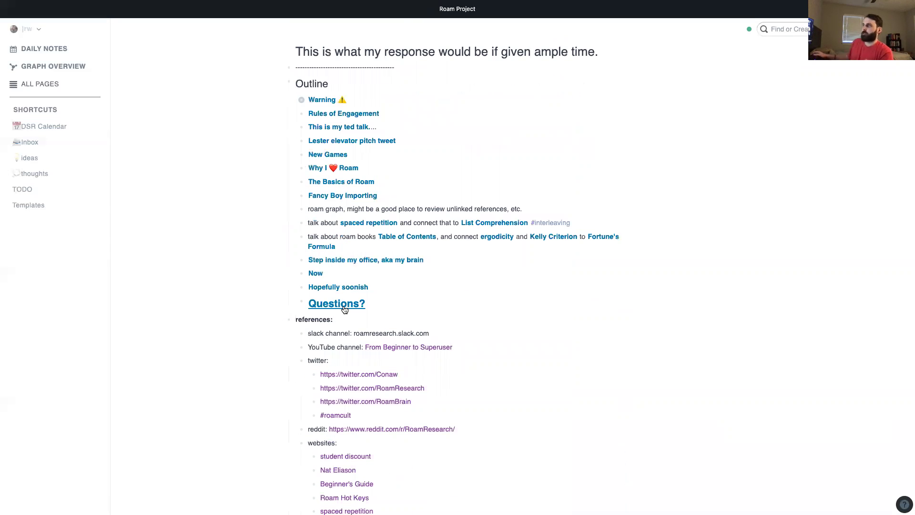
{"action": "scroll", "coordinate": [348, 292], "scroll_direction": "down", "scroll_amount": 3}
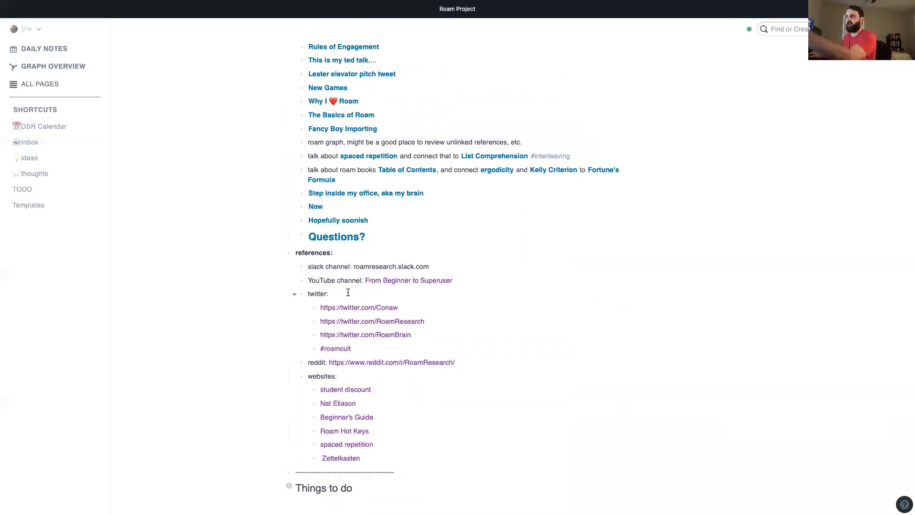
{"action": "scroll", "coordinate": [348, 292], "scroll_direction": "down", "scroll_amount": 2}
{"action": "scroll", "coordinate": [353, 289], "scroll_direction": "up", "scroll_amount": 9}
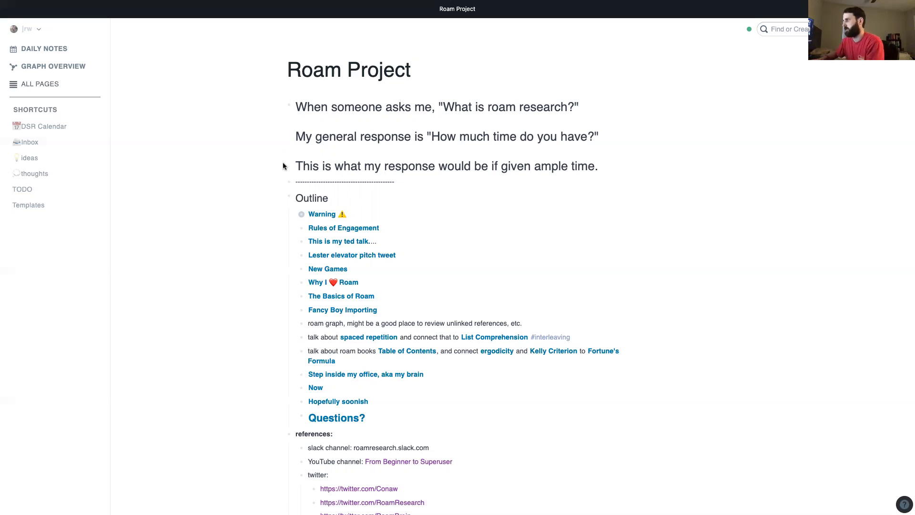
- Switch to Slack and share the Roam Project.md file in the gstudents workspace's ds-atx18 channel
{"action": "key", "text": "ctrl+Left"}
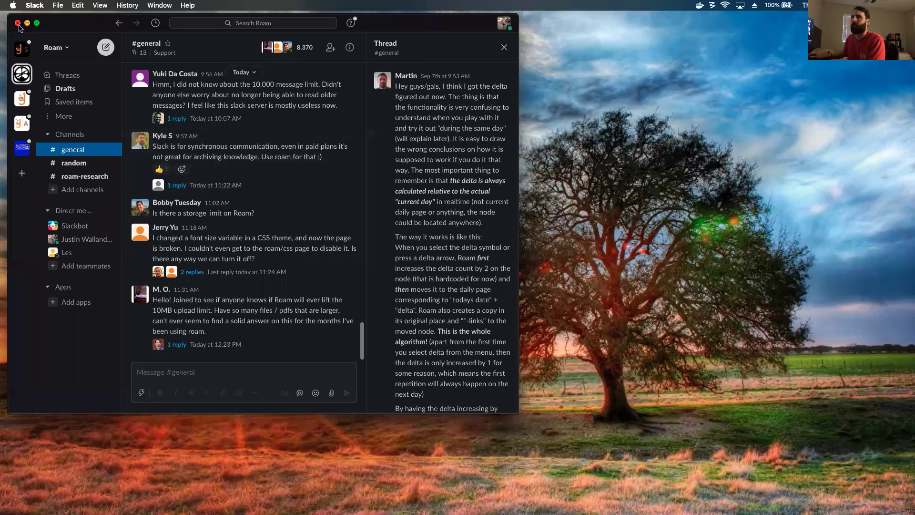
{"action": "left_click", "coordinate": [18, 51]}
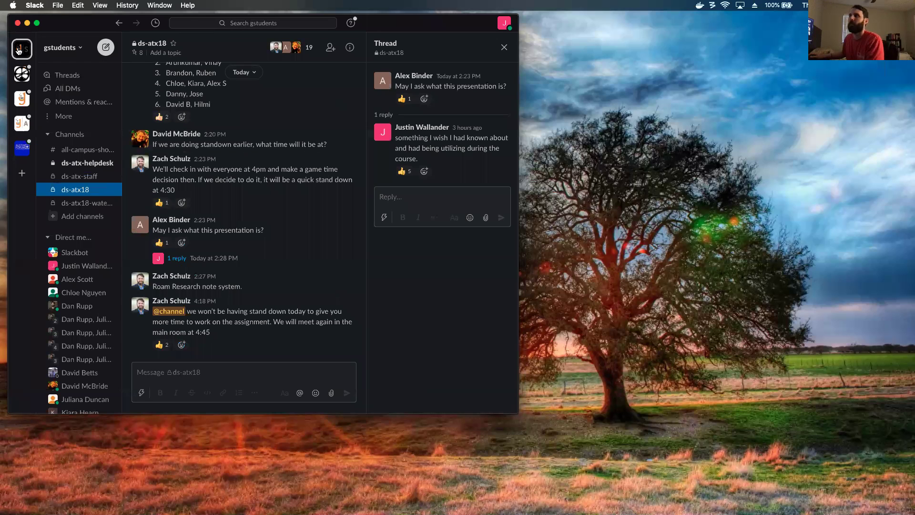
{"action": "left_click", "coordinate": [74, 189]}
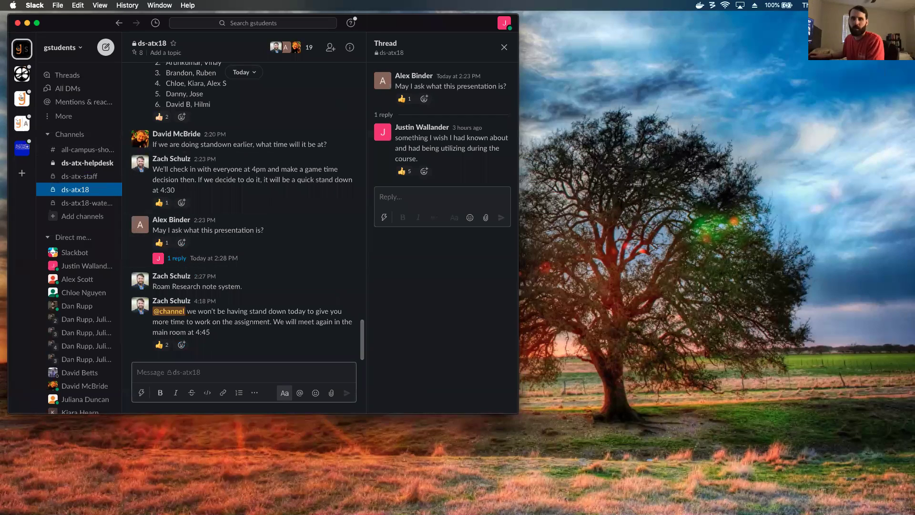
{"action": "left_click_drag", "start_coordinate": [302, 164], "coordinate": [293, 307]}
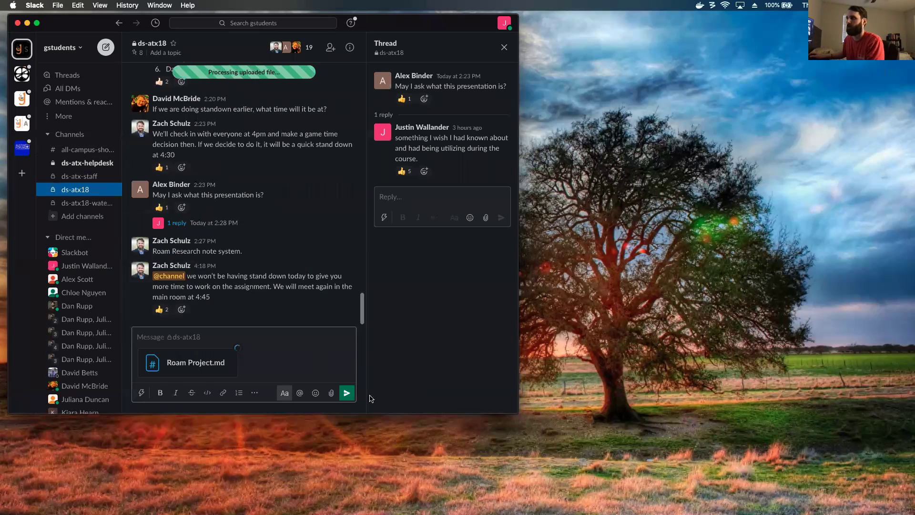
{"action": "left_click", "coordinate": [347, 393]}
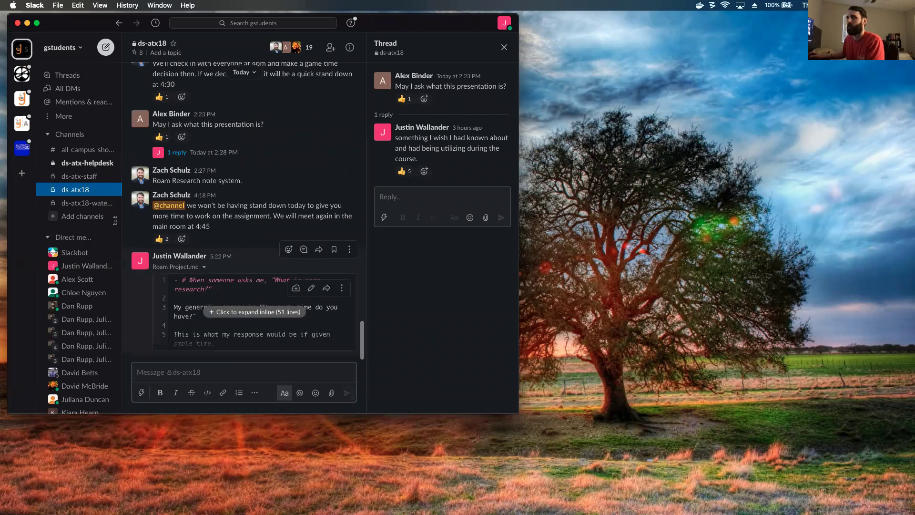
- Switch back to Roam and highlight the link for chat in the November 12th, 2020 daily note
{"action": "key", "text": "ctrl+Right"}
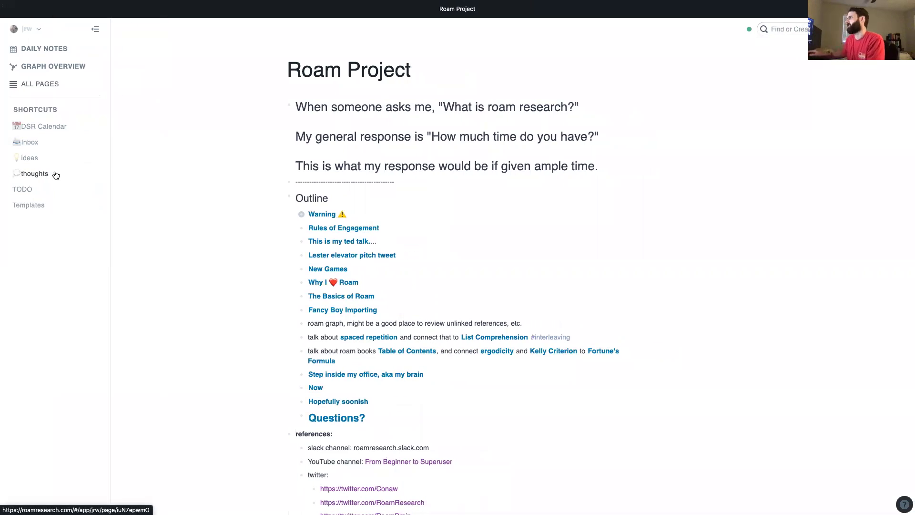
{"action": "left_click", "coordinate": [42, 48]}
{"action": "left_click_drag", "start_coordinate": [513, 132], "coordinate": [349, 133]}
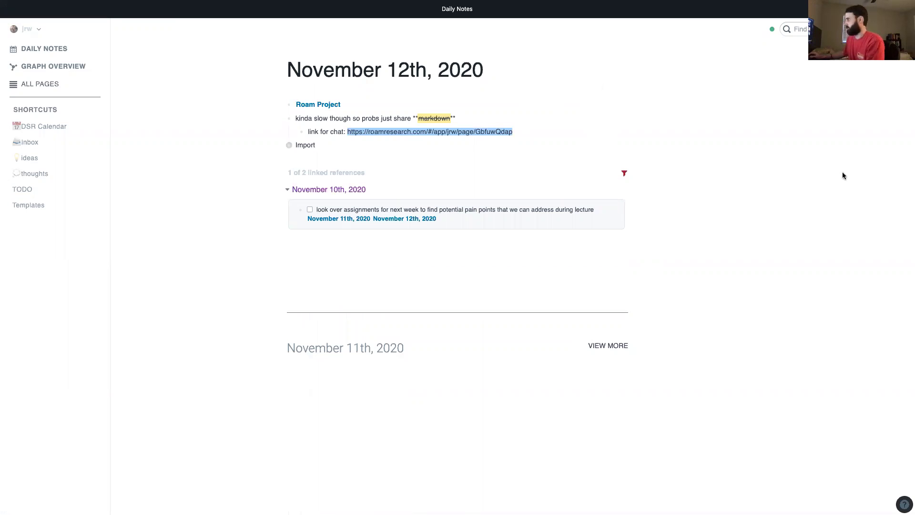
{"action": "mouse_move", "coordinate": [675, 5]}
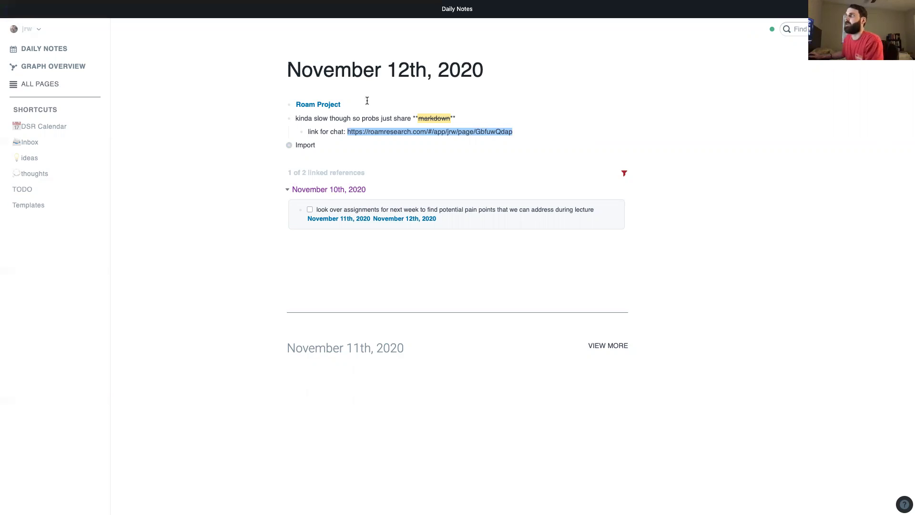
- Open the Questions? page from the Roam Project outline, and return to the outline through its linked reference
{"action": "left_click", "coordinate": [317, 105]}
{"action": "left_click", "coordinate": [322, 421]}
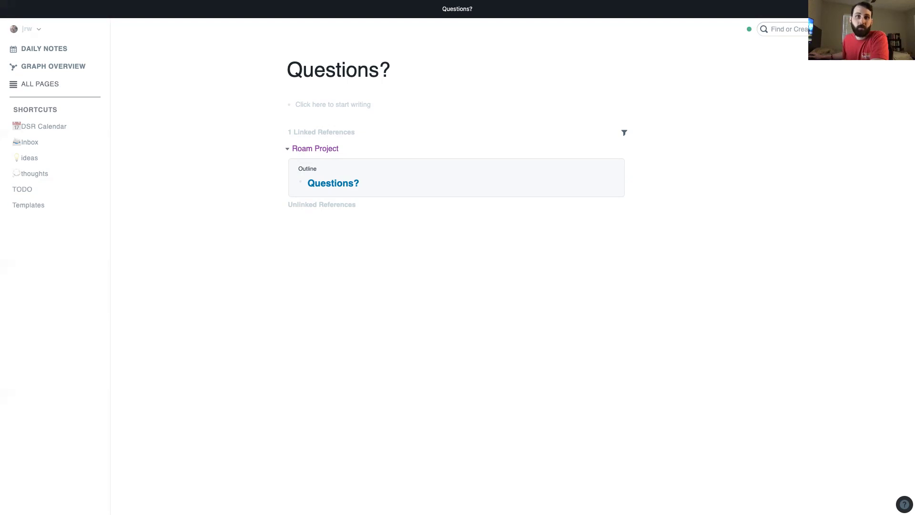
{"action": "left_click", "coordinate": [314, 149]}
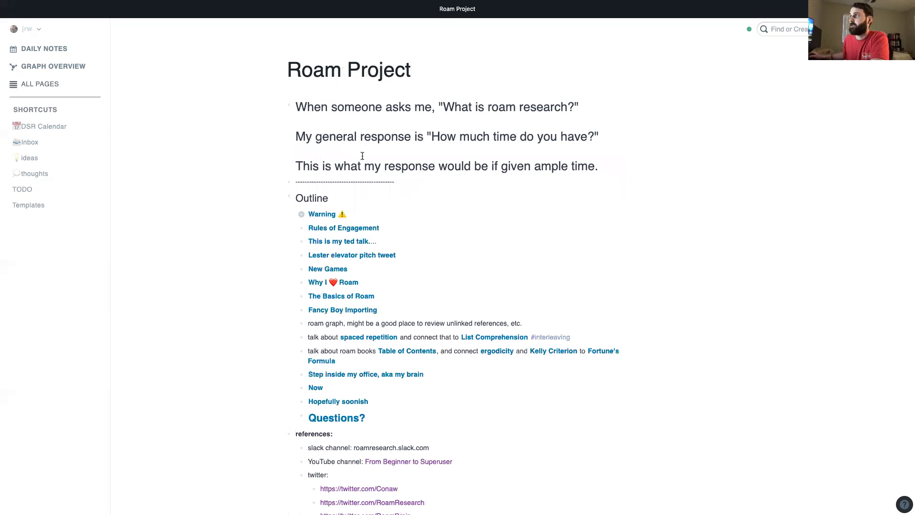
- Open The Basics of Roam and show the Kelly Criterion thoughts block and the Morning attribute in raw text form
{"action": "left_click", "coordinate": [348, 296]}
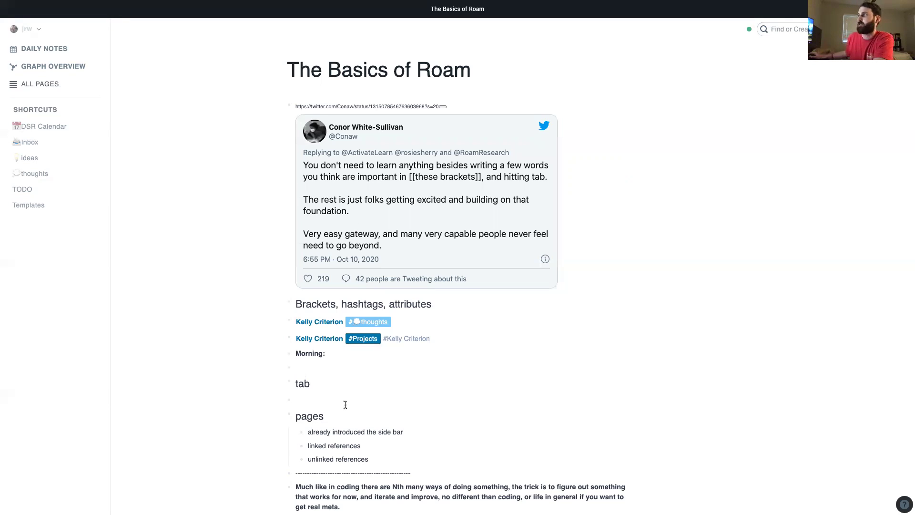
{"action": "left_click", "coordinate": [458, 321]}
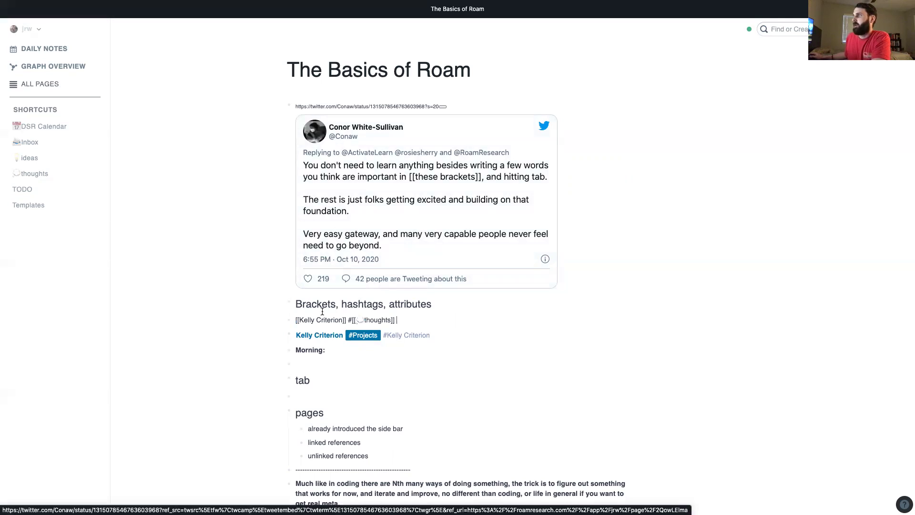
{"action": "left_click", "coordinate": [340, 350]}
{"action": "triple_click", "coordinate": [340, 350]}
{"action": "left_click", "coordinate": [339, 352]}
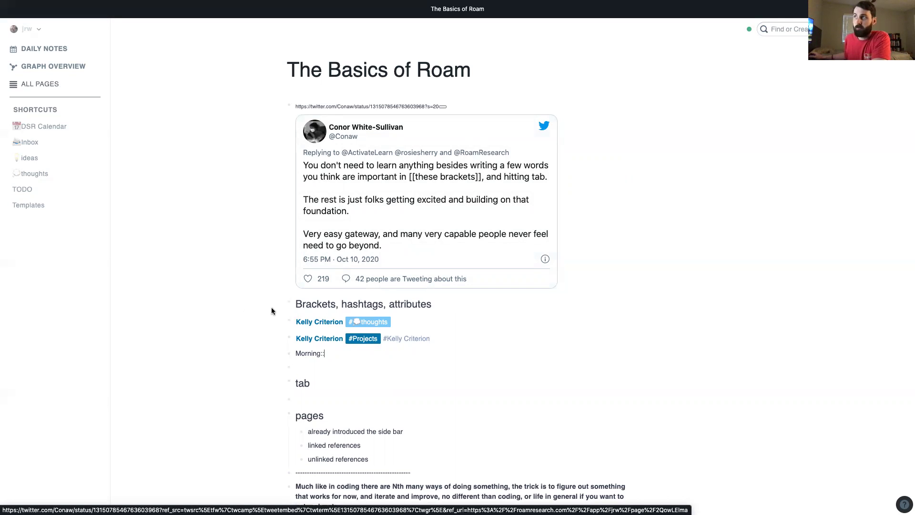
{"action": "key", "text": "Escape"}
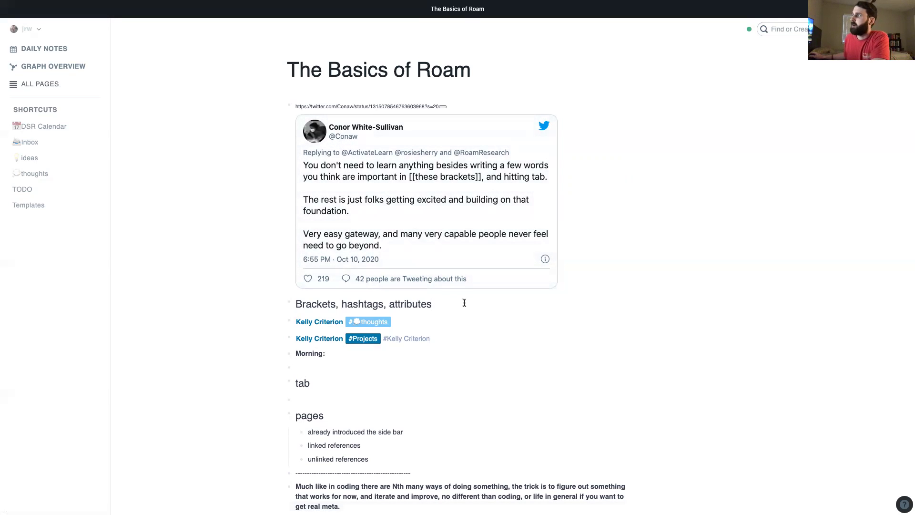
{"action": "left_click", "coordinate": [389, 303]}
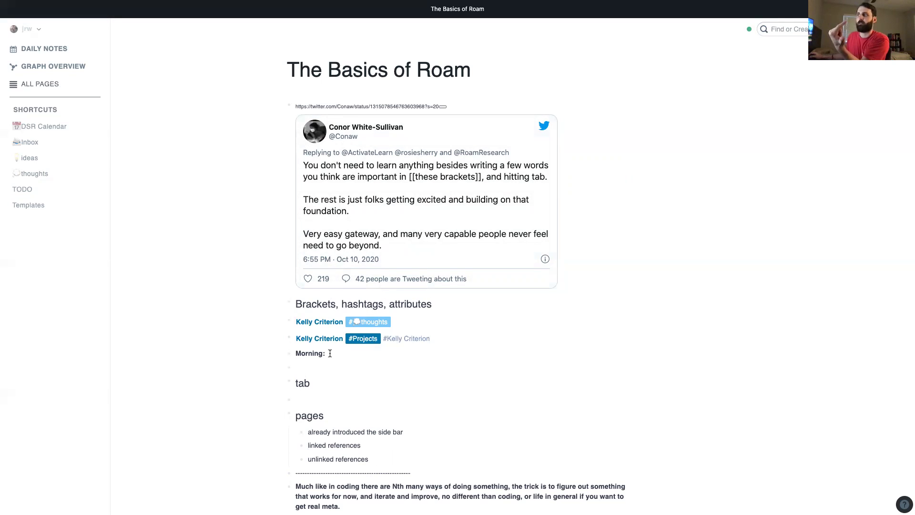
{"action": "left_click", "coordinate": [305, 381]}
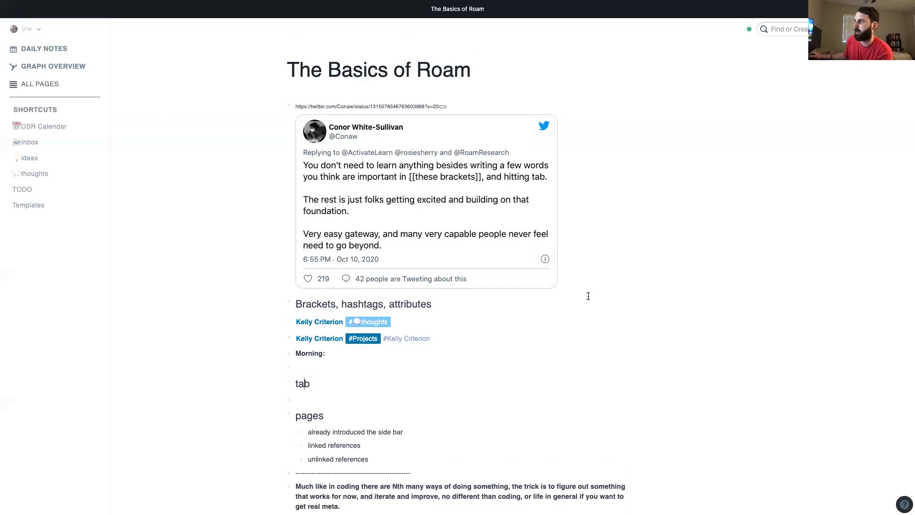
- Return to the Roam Project page through the linked references and highlight roamresearch in the Slack channel address
{"action": "scroll", "coordinate": [589, 296], "scroll_direction": "down", "scroll_amount": 15}
{"action": "left_click", "coordinate": [319, 403]}
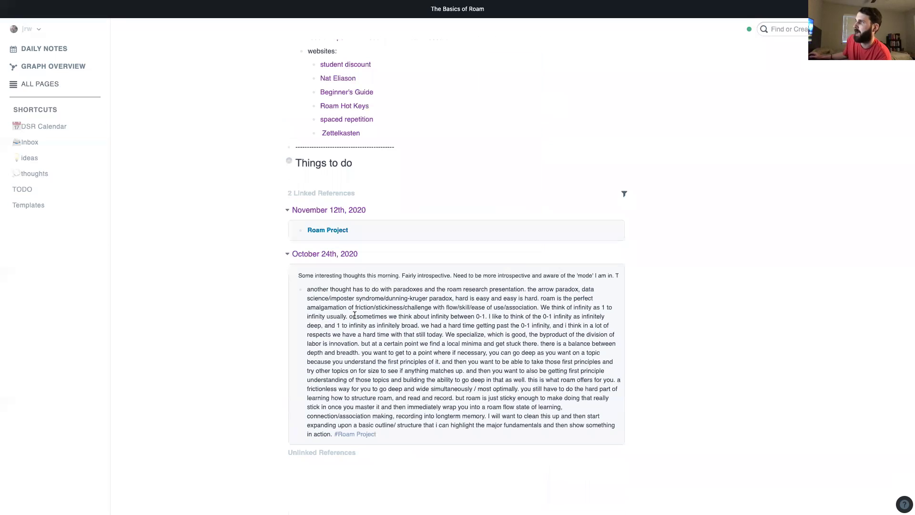
{"action": "scroll", "coordinate": [318, 170], "scroll_direction": "up", "scroll_amount": 5}
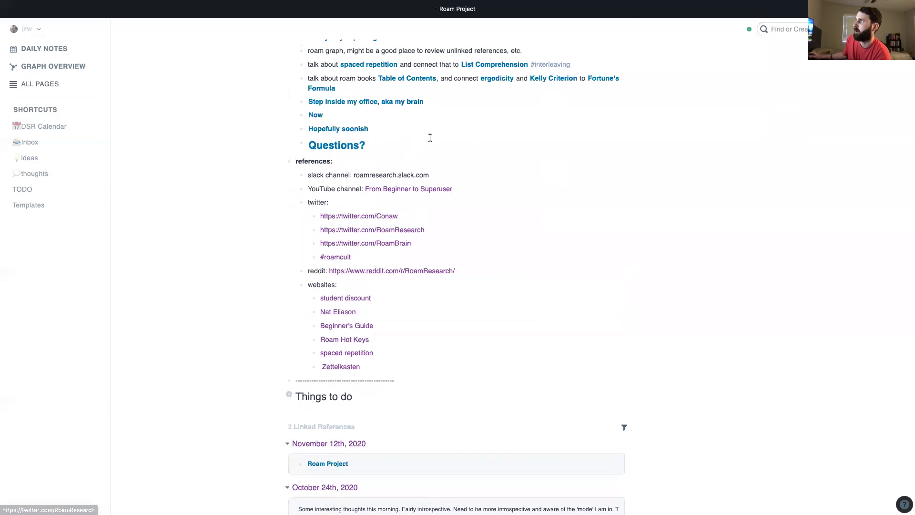
{"action": "double_click", "coordinate": [373, 174]}
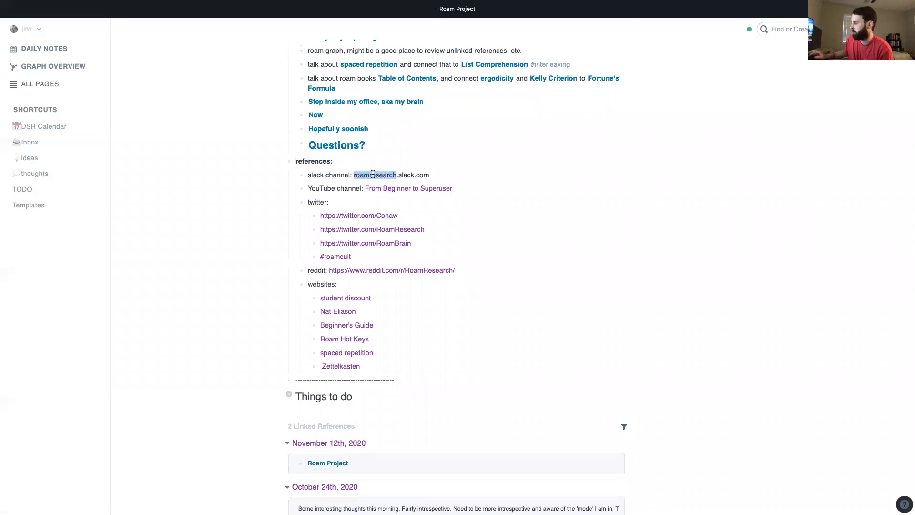
- Switch to Slack, open the Roam workspace's general channel, and read the open thread explaining the delta function
{"action": "key", "text": "super+Tab"}
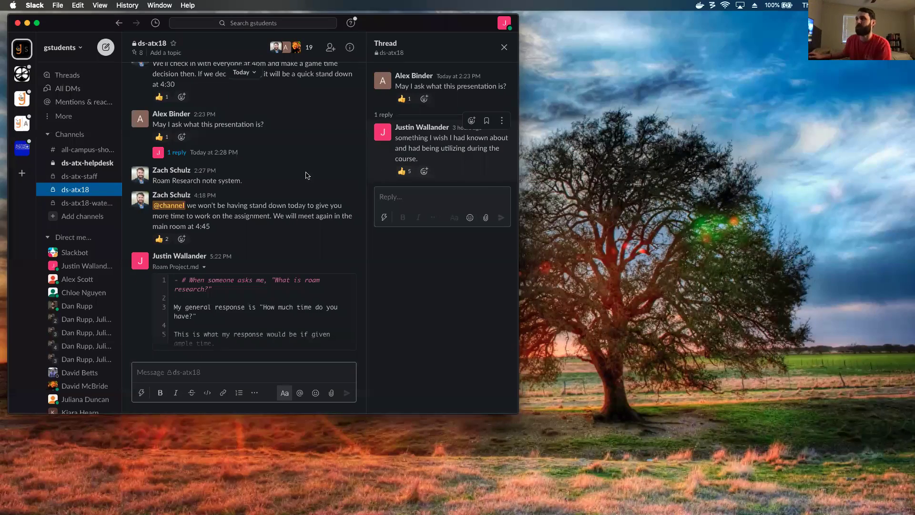
{"action": "left_click", "coordinate": [22, 74]}
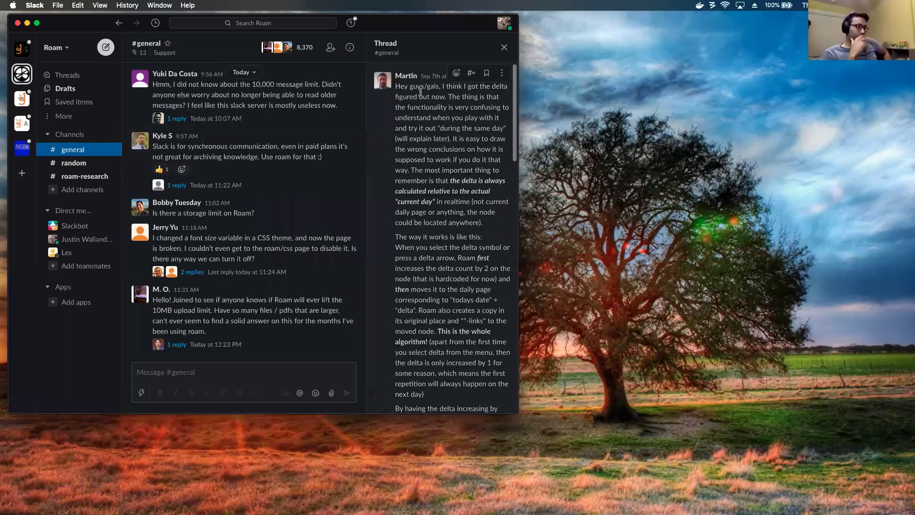
{"action": "scroll", "coordinate": [439, 121], "scroll_direction": "down", "scroll_amount": 15}
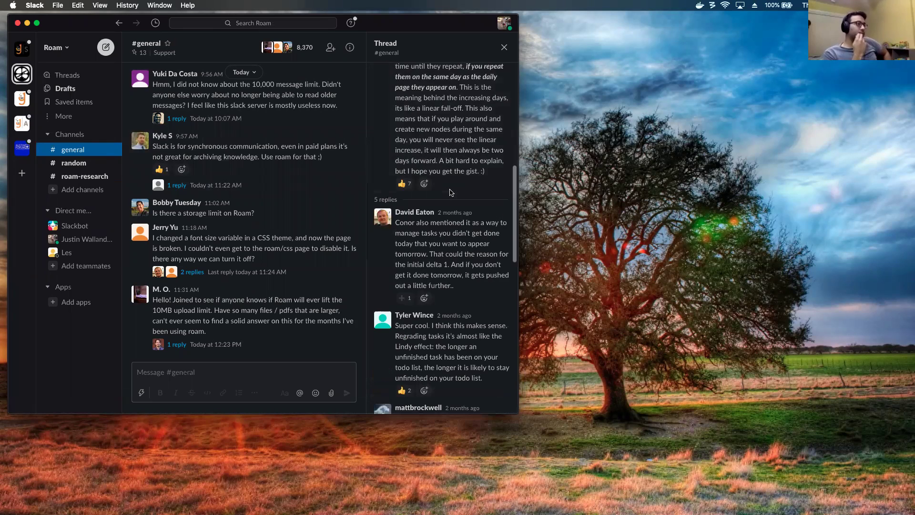
- Read the Cortex Futura spaced repetition link in the Slack thread's replies, and switch back to the Roam Project page in Roam Research
{"action": "scroll", "coordinate": [453, 173], "scroll_direction": "down", "scroll_amount": 5}
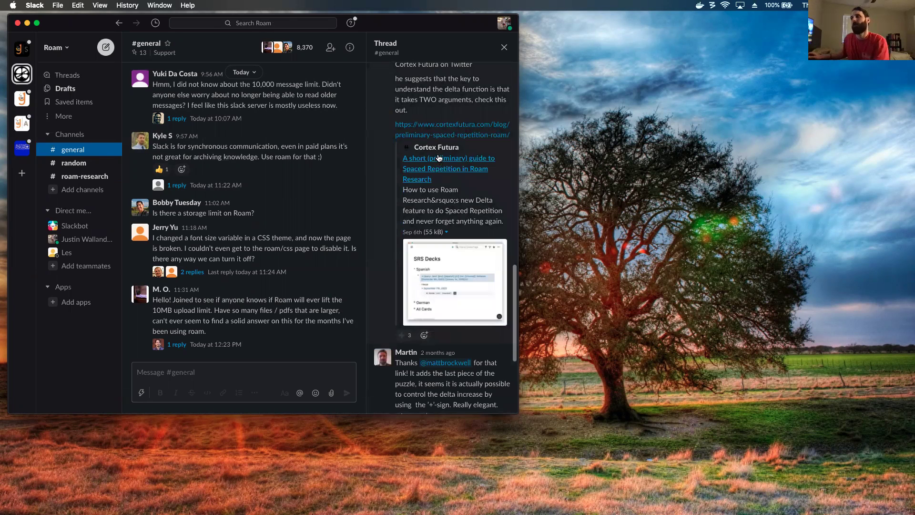
{"action": "key", "text": "ctrl+Right"}
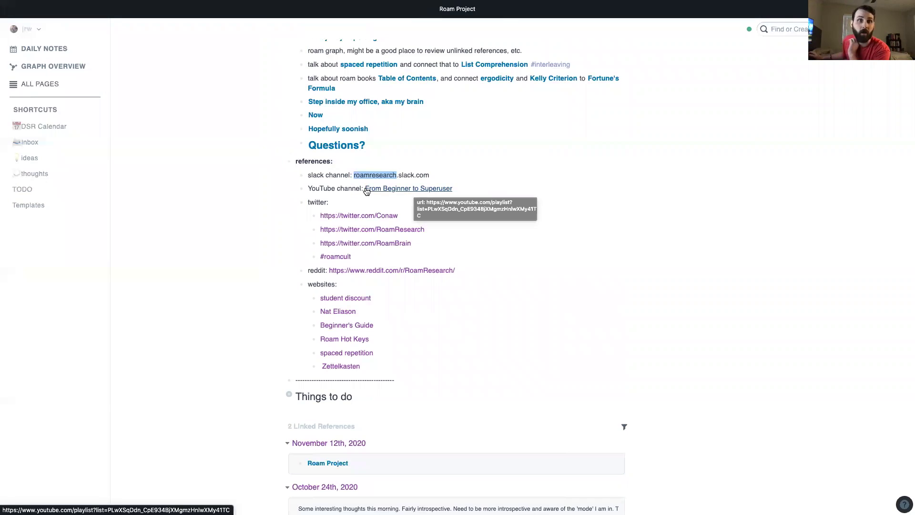
{"action": "left_click", "coordinate": [304, 206]}
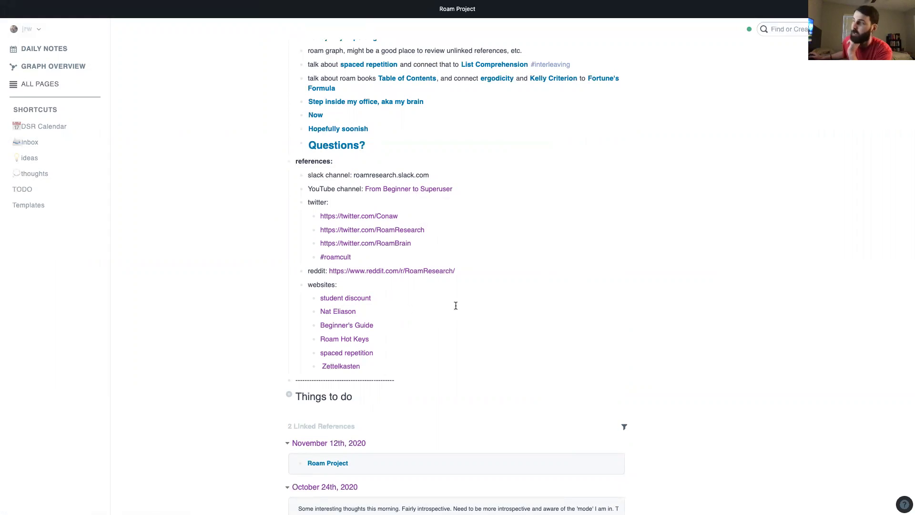
- Show the raw text of the Beginner's Guide, Roam Hot Keys, spaced repetition and Zettelkasten links, and of the references and Questions? blocks
{"action": "left_click", "coordinate": [378, 324]}
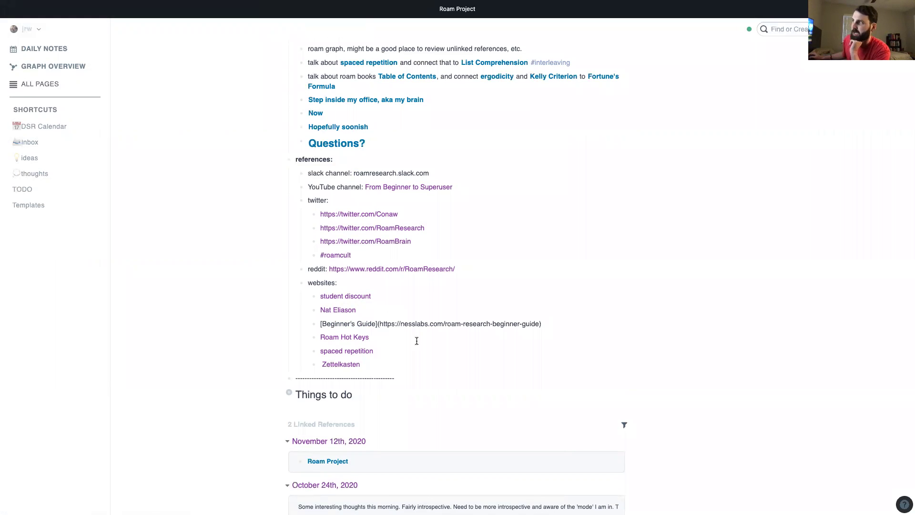
{"action": "left_click", "coordinate": [384, 339]}
{"action": "left_click", "coordinate": [398, 351]}
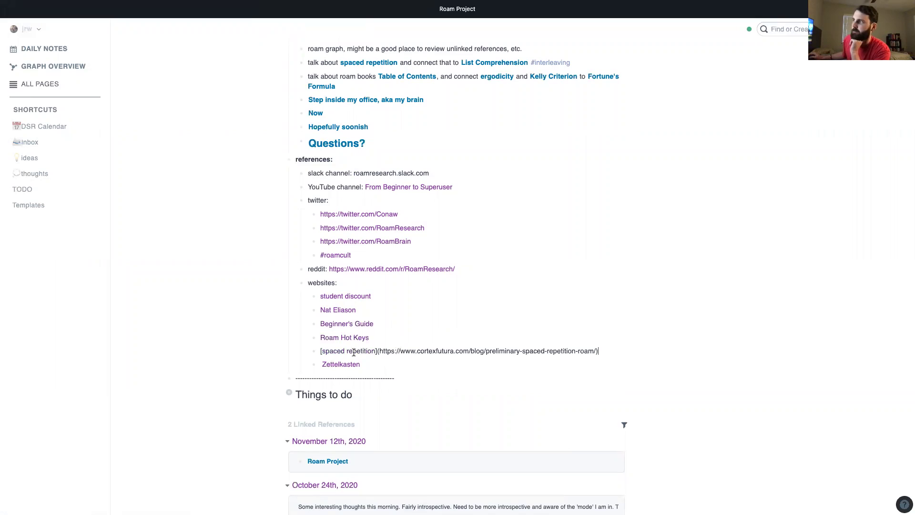
{"action": "left_click", "coordinate": [365, 366]}
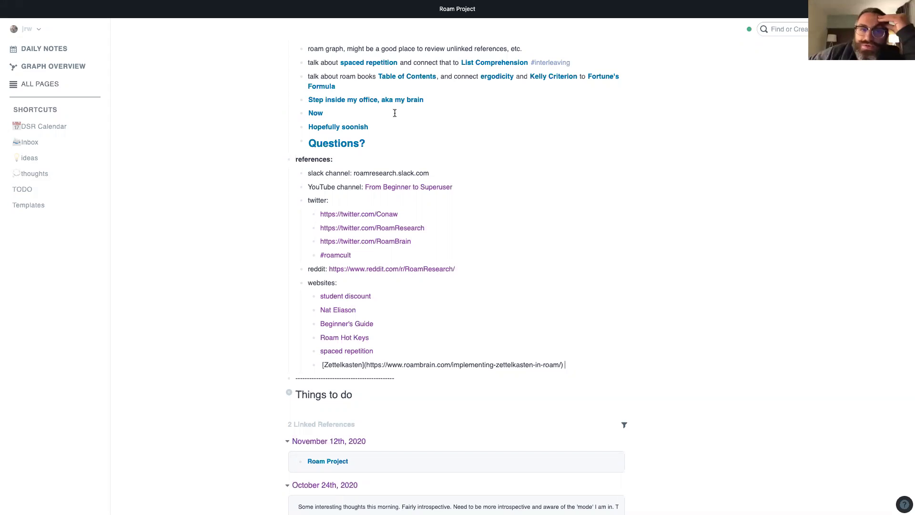
{"action": "left_click", "coordinate": [358, 157]}
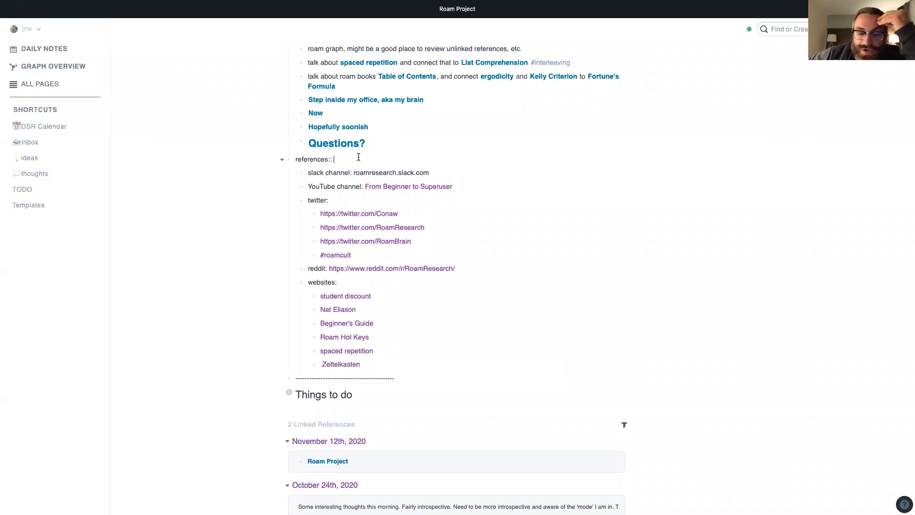
{"action": "left_click", "coordinate": [389, 140]}
- Review the Roam Project outline, and open the Table of Contents page from its roam books entry
{"action": "scroll", "coordinate": [389, 140], "scroll_direction": "up", "scroll_amount": 5}
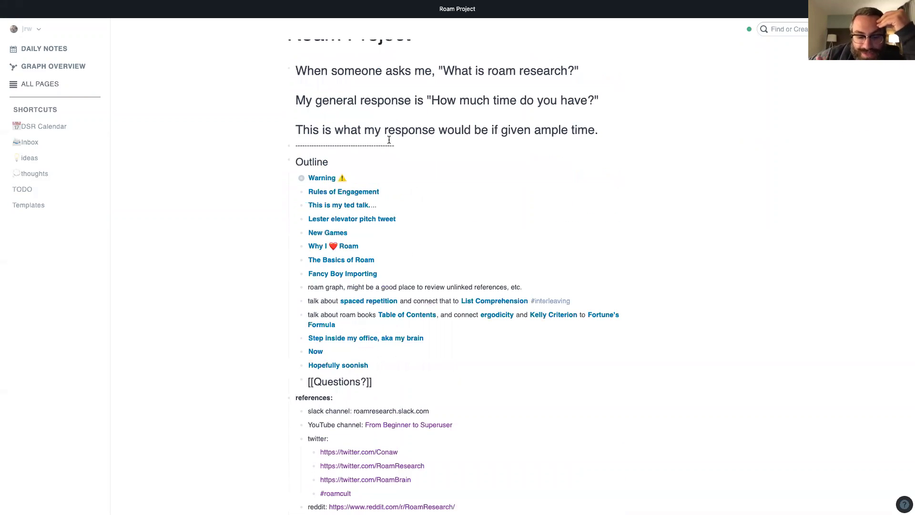
{"action": "scroll", "coordinate": [405, 219], "scroll_direction": "down", "scroll_amount": 1}
{"action": "scroll", "coordinate": [405, 219], "scroll_direction": "up", "scroll_amount": 1}
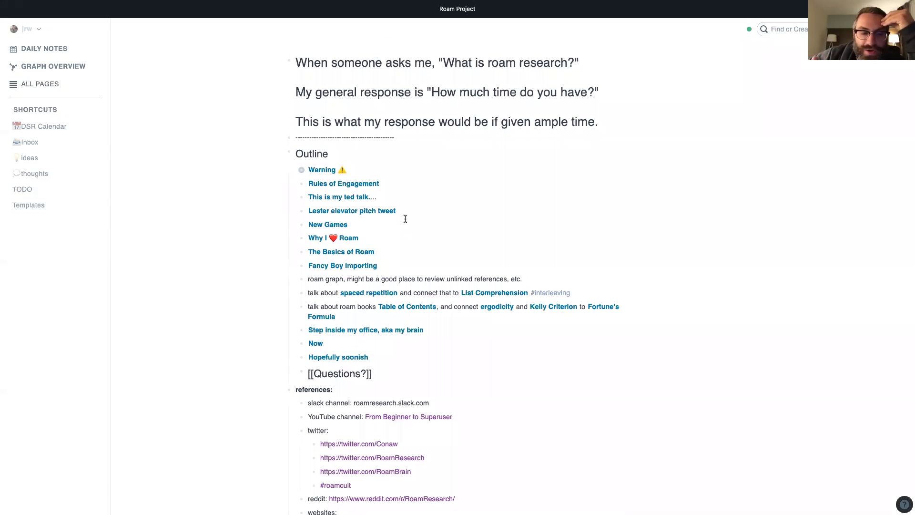
{"action": "scroll", "coordinate": [405, 219], "scroll_direction": "up", "scroll_amount": 1}
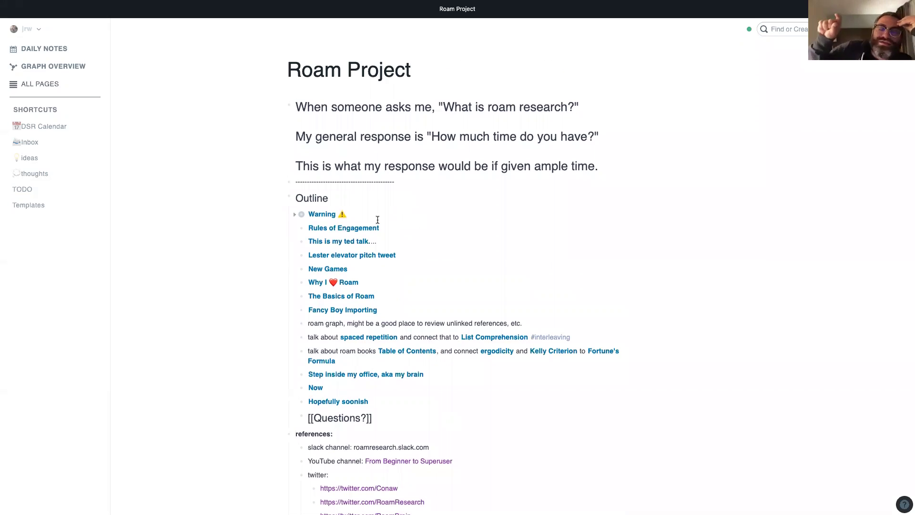
{"action": "scroll", "coordinate": [405, 277], "scroll_direction": "down", "scroll_amount": 3}
{"action": "key", "text": "Escape"}
{"action": "scroll", "coordinate": [370, 210], "scroll_direction": "down", "scroll_amount": 1}
{"action": "scroll", "coordinate": [370, 210], "scroll_direction": "up", "scroll_amount": 1}
{"action": "left_click", "coordinate": [398, 187]}
{"action": "scroll", "coordinate": [380, 224], "scroll_direction": "down", "scroll_amount": 6}
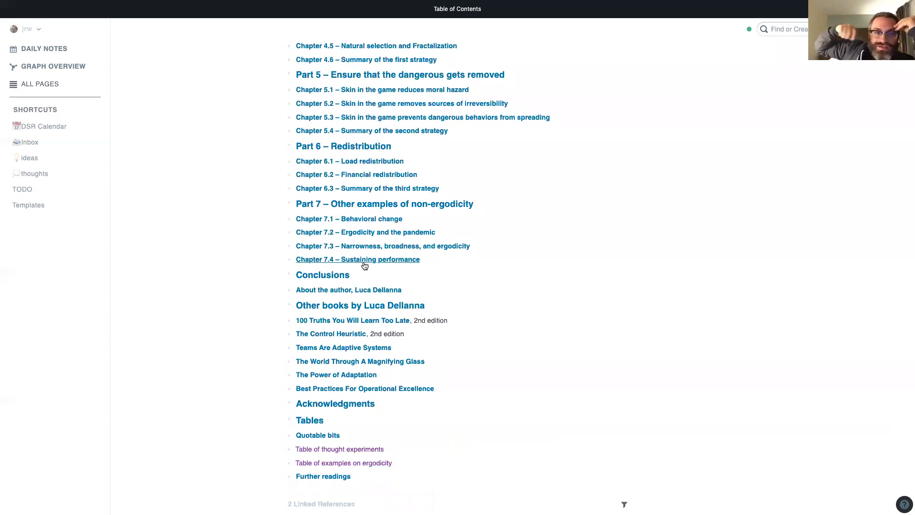
- Open Chapter 4.2 – The Kelly Criterion, follow its linked reference to Chapter 4.3 – The Kelly Criterion in nature, and skim that chapter
{"action": "scroll", "coordinate": [366, 260], "scroll_direction": "up", "scroll_amount": 3}
{"action": "left_click", "coordinate": [378, 125]}
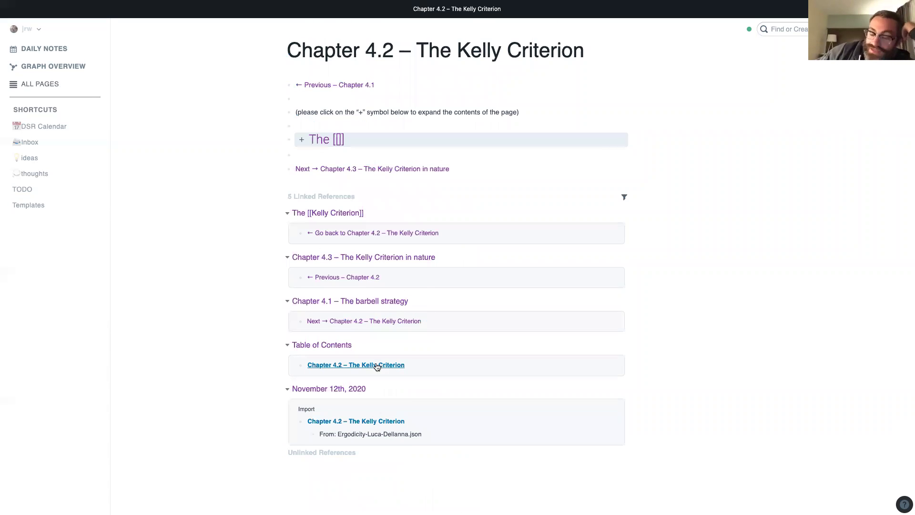
{"action": "scroll", "coordinate": [384, 250], "scroll_direction": "up", "scroll_amount": 1}
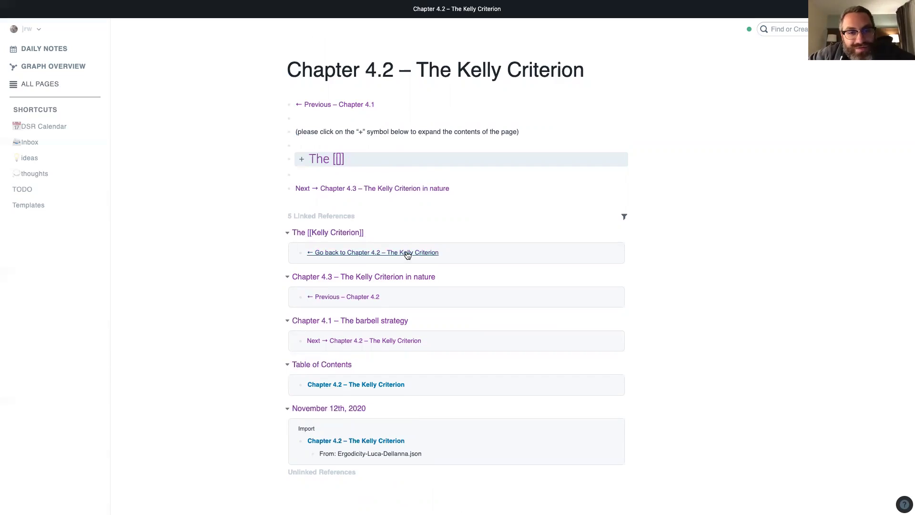
{"action": "left_click", "coordinate": [400, 277]}
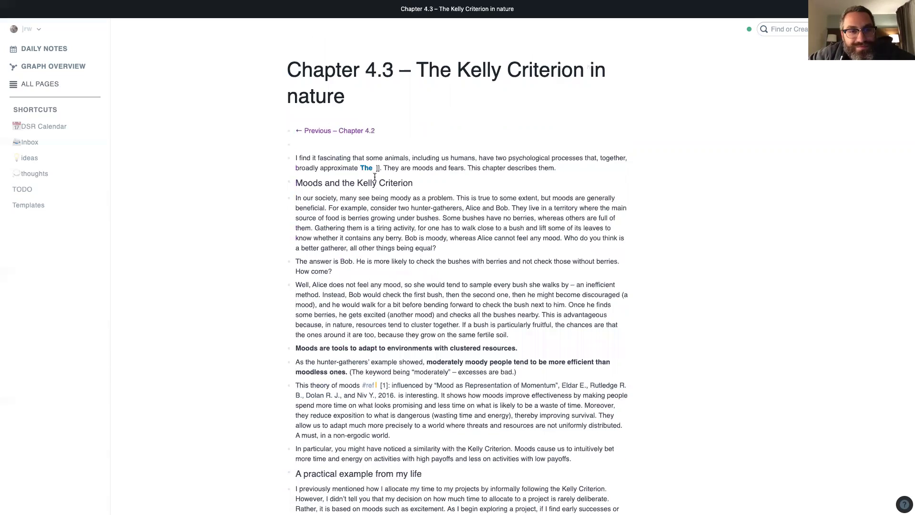
{"action": "scroll", "coordinate": [405, 205], "scroll_direction": "down", "scroll_amount": 10}
{"action": "scroll", "coordinate": [450, 211], "scroll_direction": "up", "scroll_amount": 10}
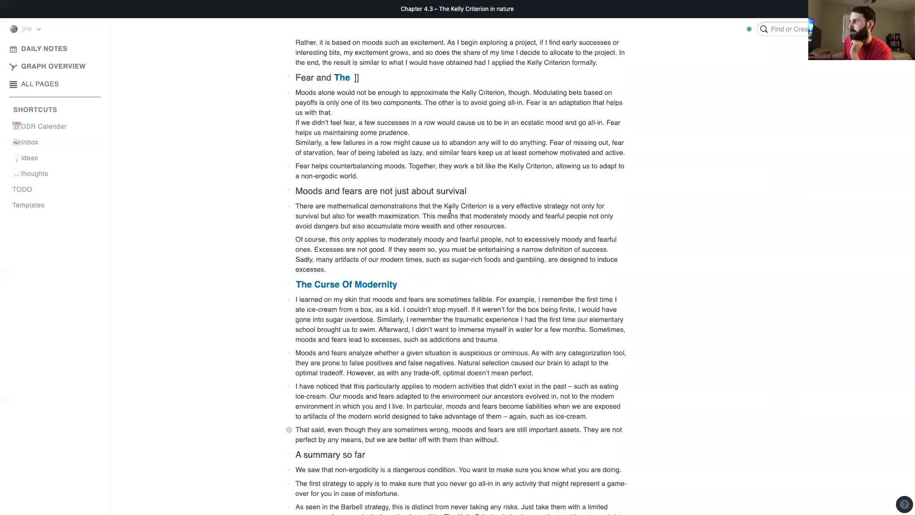
- Search for kelly, open the Kelly Criterion page, and follow its unlinked references to the page The [[Kelly Criterion]]
{"action": "left_click", "coordinate": [807, 28]}
{"action": "type", "text": "kelly"}
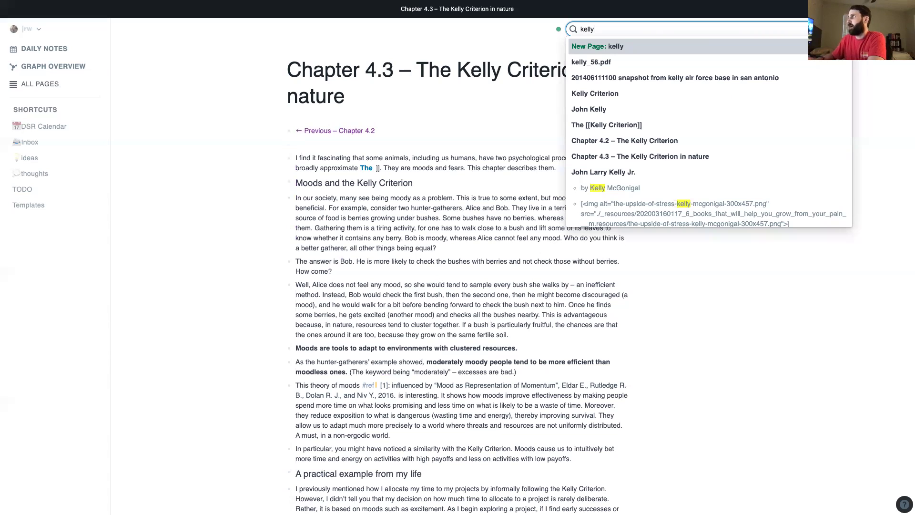
{"action": "left_click", "coordinate": [609, 91]}
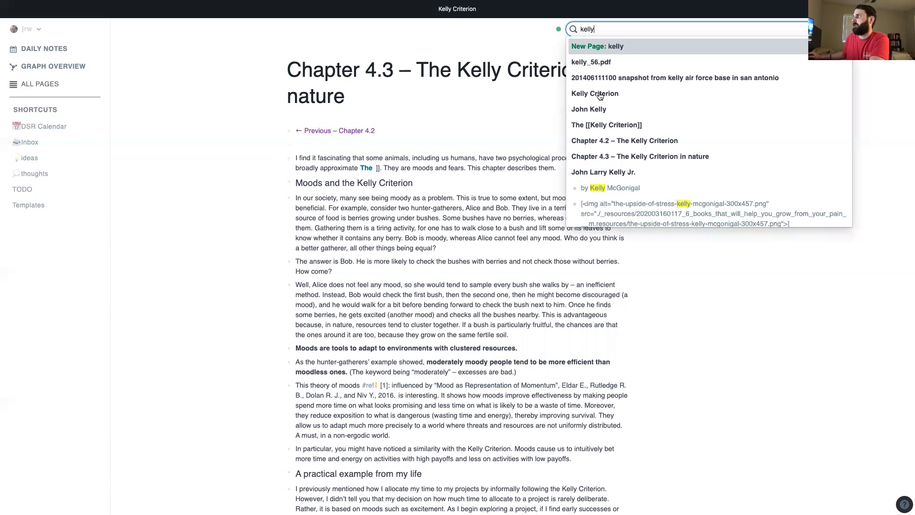
{"action": "scroll", "coordinate": [413, 191], "scroll_direction": "down", "scroll_amount": 3}
{"action": "scroll", "coordinate": [412, 191], "scroll_direction": "down", "scroll_amount": 3}
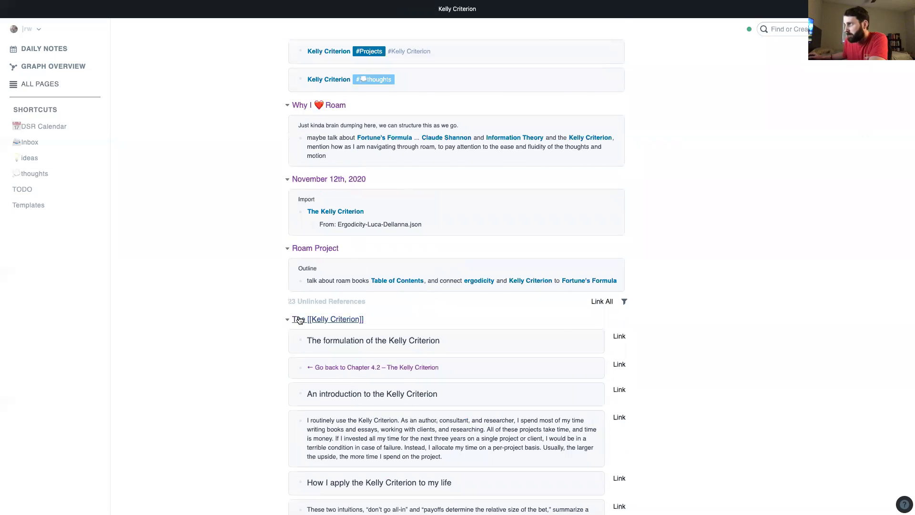
{"action": "left_click", "coordinate": [299, 319]}
- Show the LaTeX source of the formula under the heading The formulation of the Kelly Criterion
{"action": "left_click", "coordinate": [361, 222]}
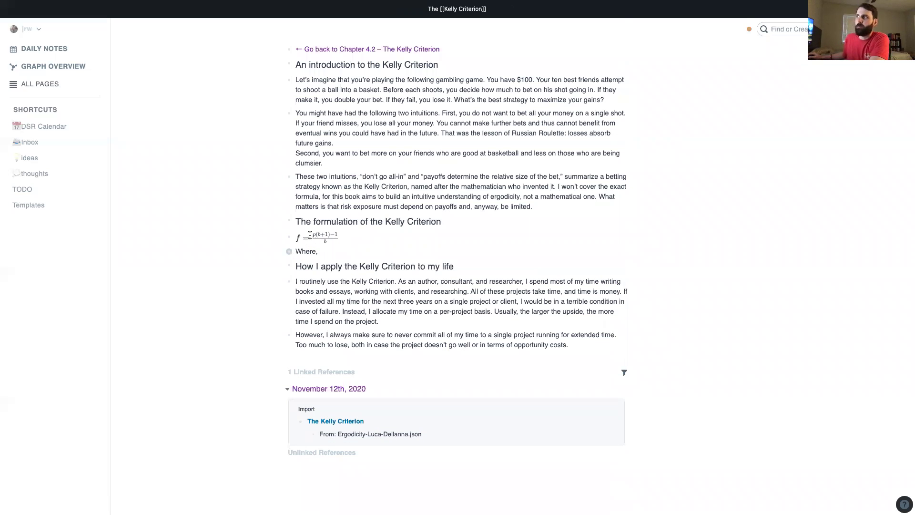
{"action": "left_click", "coordinate": [310, 237]}
{"action": "key", "text": "Escape"}
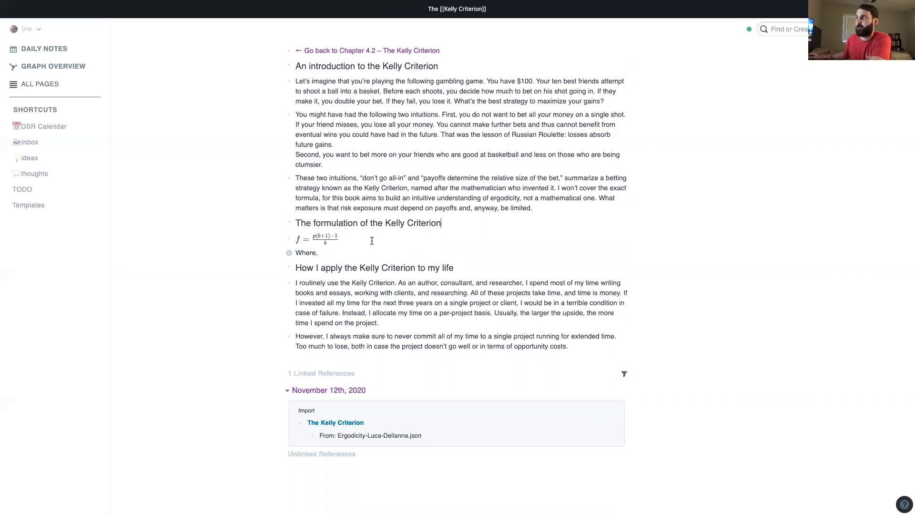
{"action": "left_click", "coordinate": [359, 242]}
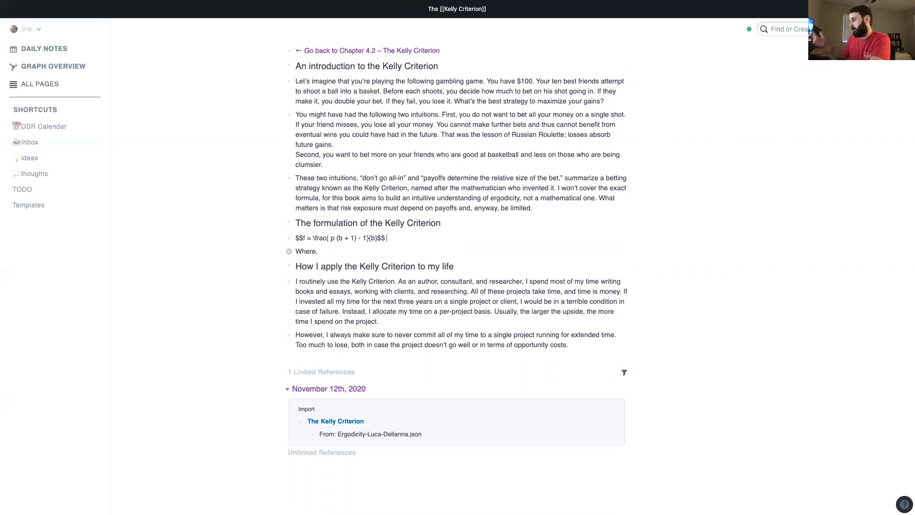
- Zoom into the formula block and add the delta function 1+2, scheduling the block to November 13th, 2020
{"action": "left_click", "coordinate": [289, 238]}
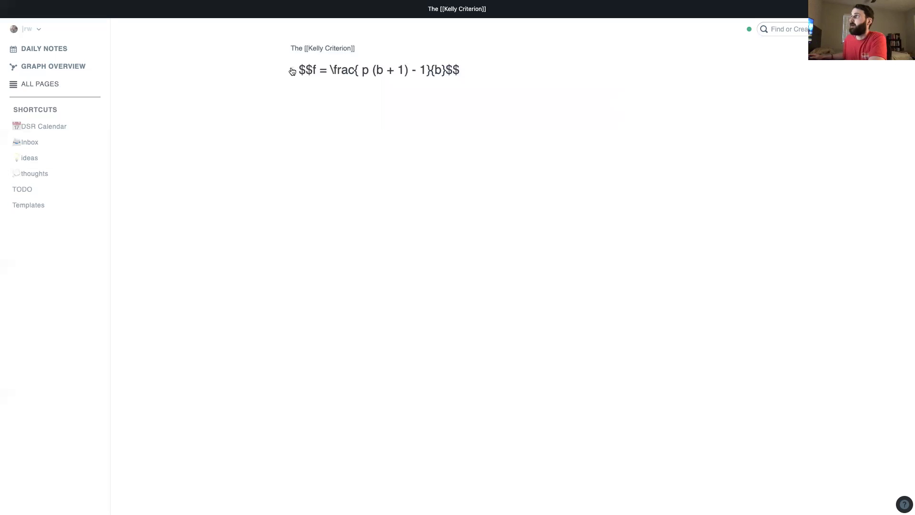
{"action": "right_click", "coordinate": [293, 71]}
{"action": "left_click", "coordinate": [300, 187]}
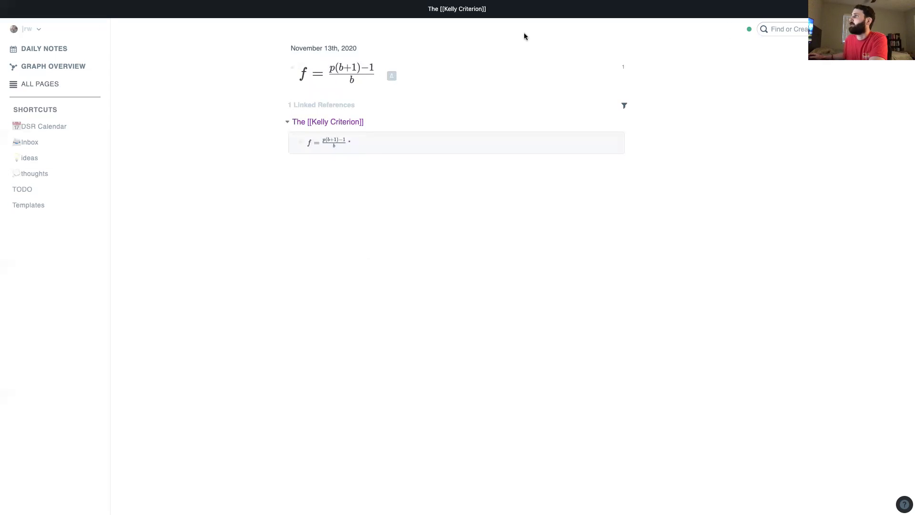
- Open the November 13th, 2020 daily note to show the formula block's raw delta text, and return to the current daily notes
{"action": "left_click", "coordinate": [23, 52]}
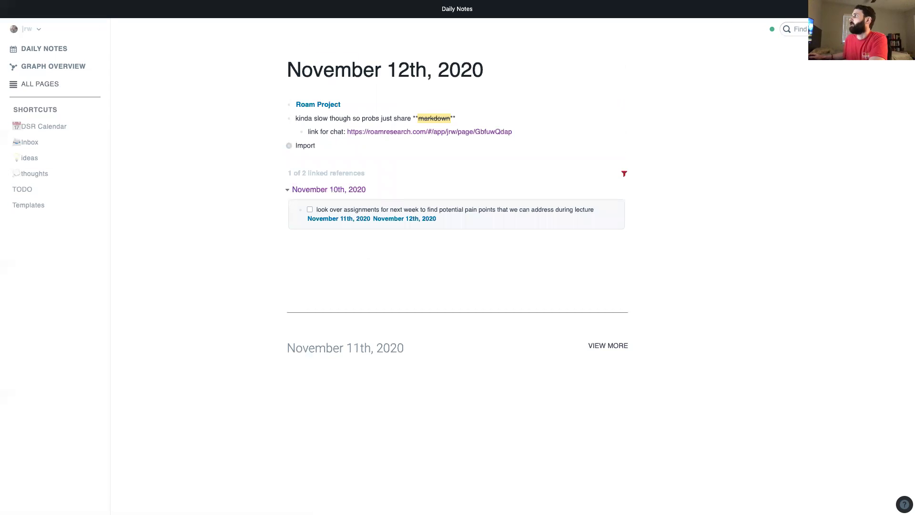
{"action": "left_click", "coordinate": [875, 29]}
{"action": "left_click", "coordinate": [875, 63]}
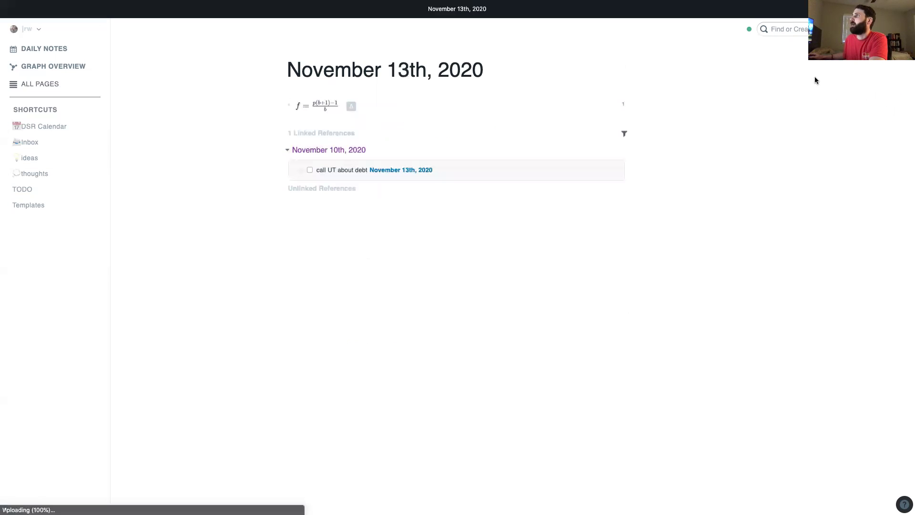
{"action": "left_click", "coordinate": [368, 105]}
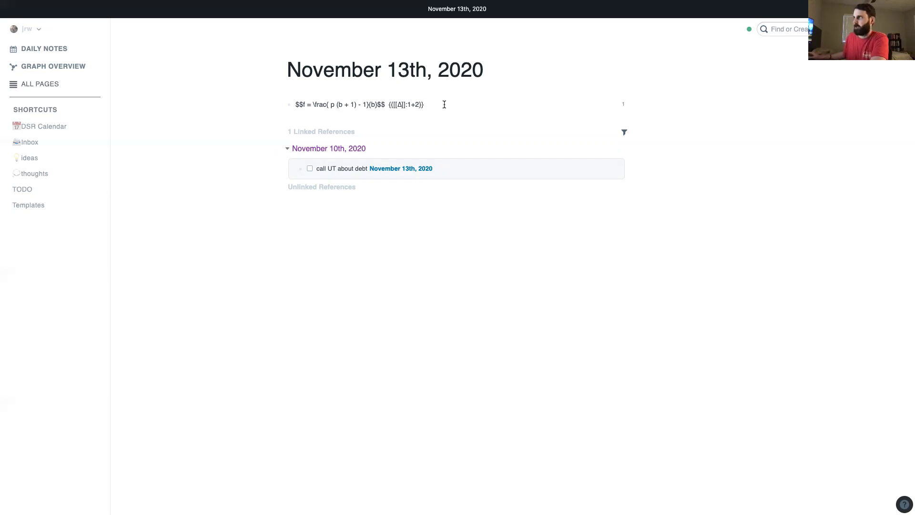
{"action": "left_click", "coordinate": [52, 50]}
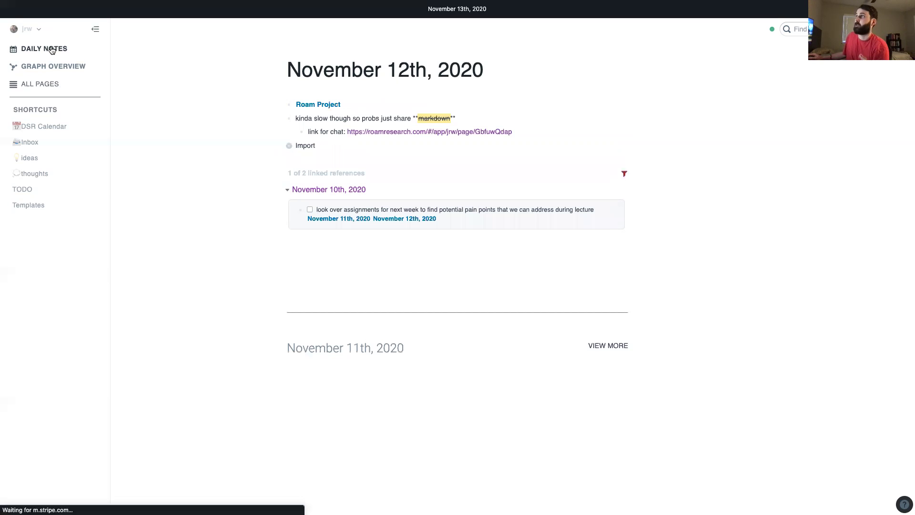
{"action": "left_click", "coordinate": [378, 106]}
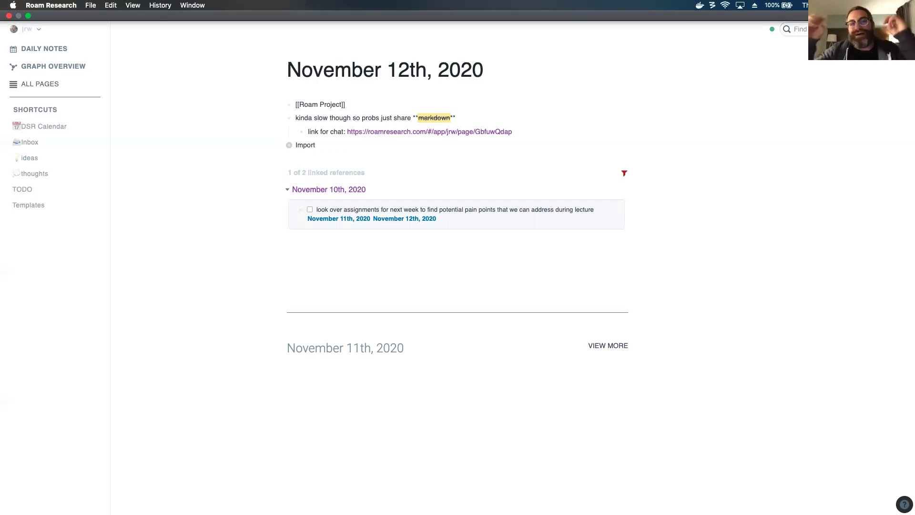
{"action": "left_click", "coordinate": [797, 29]}
{"action": "type", "text": "max"}
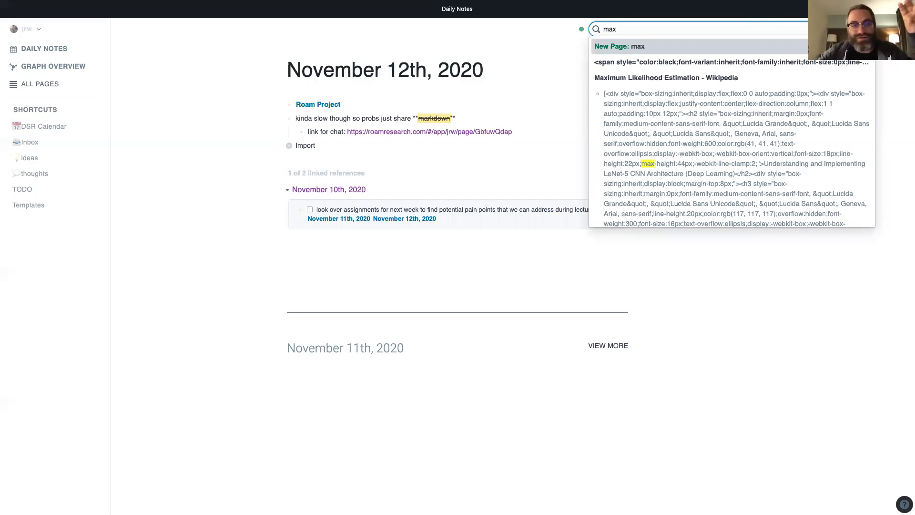
{"action": "left_click", "coordinate": [639, 64]}
- Search for max and open the Maximum Likelihood Estimation - Wikipedia page
{"action": "key", "text": "super+u"}
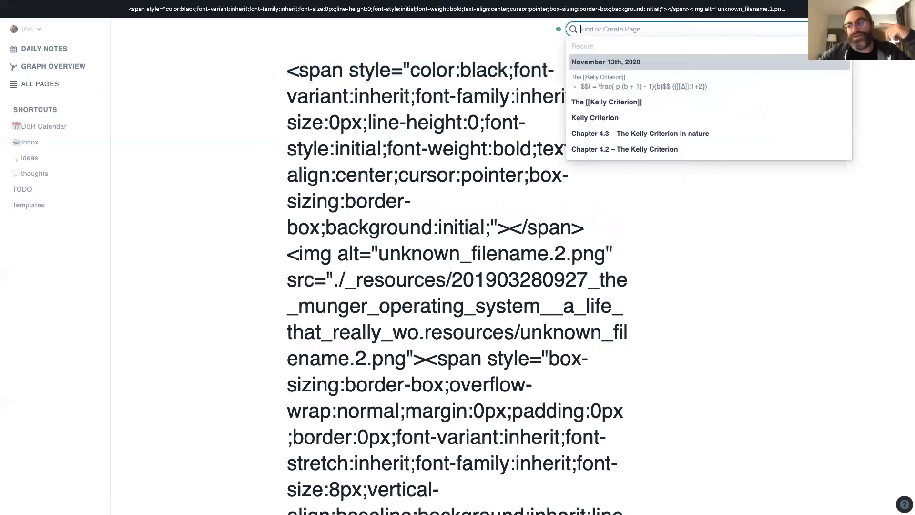
{"action": "type", "text": "max"}
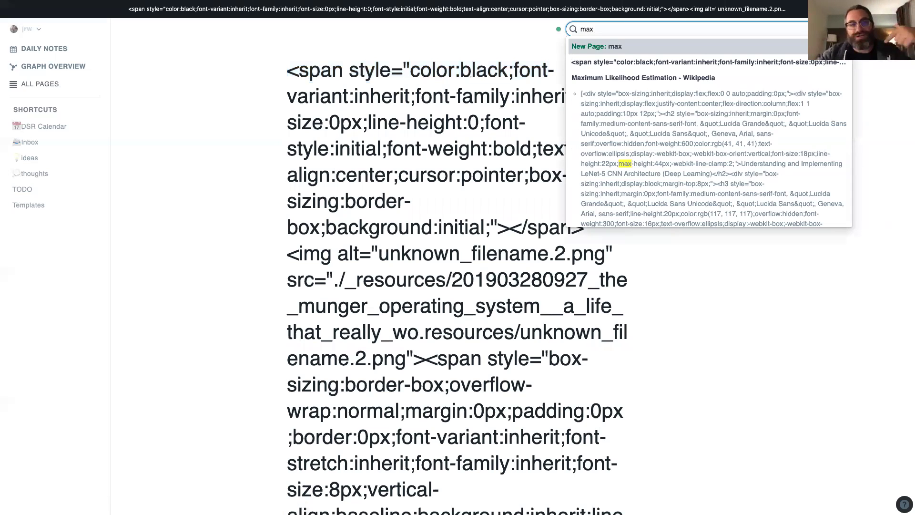
{"action": "left_click", "coordinate": [654, 76]}
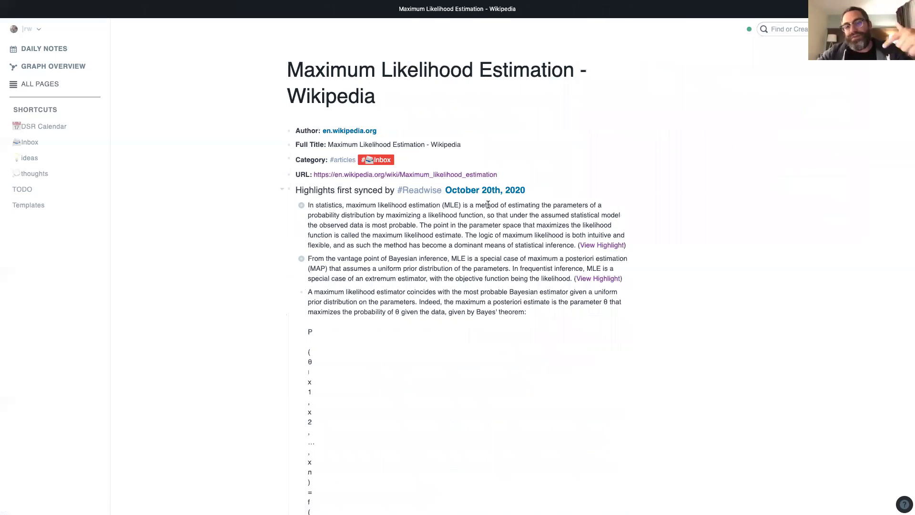
- Examine how the formulas in the Readwise highlights on maximum likelihood estimation were imported, and return to the start of the page
{"action": "left_click", "coordinate": [438, 210]}
{"action": "scroll", "coordinate": [270, 158], "scroll_direction": "down", "scroll_amount": 10}
{"action": "scroll", "coordinate": [270, 155], "scroll_direction": "down", "scroll_amount": 15}
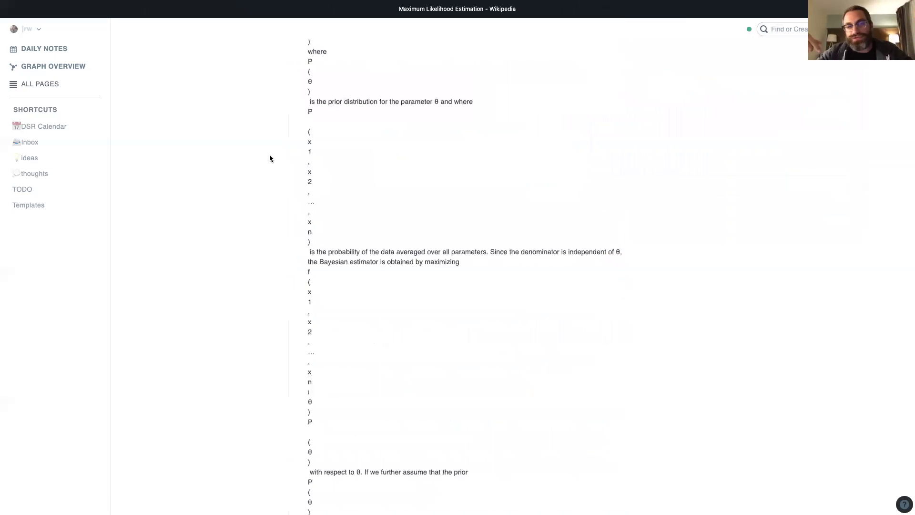
{"action": "scroll", "coordinate": [270, 156], "scroll_direction": "up", "scroll_amount": 5}
{"action": "scroll", "coordinate": [270, 158], "scroll_direction": "down", "scroll_amount": 10}
{"action": "scroll", "coordinate": [270, 158], "scroll_direction": "up", "scroll_amount": 20}
{"action": "scroll", "coordinate": [270, 158], "scroll_direction": "down", "scroll_amount": 15}
{"action": "scroll", "coordinate": [270, 158], "scroll_direction": "up", "scroll_amount": 15}
{"action": "scroll", "coordinate": [270, 158], "scroll_direction": "down", "scroll_amount": 15}
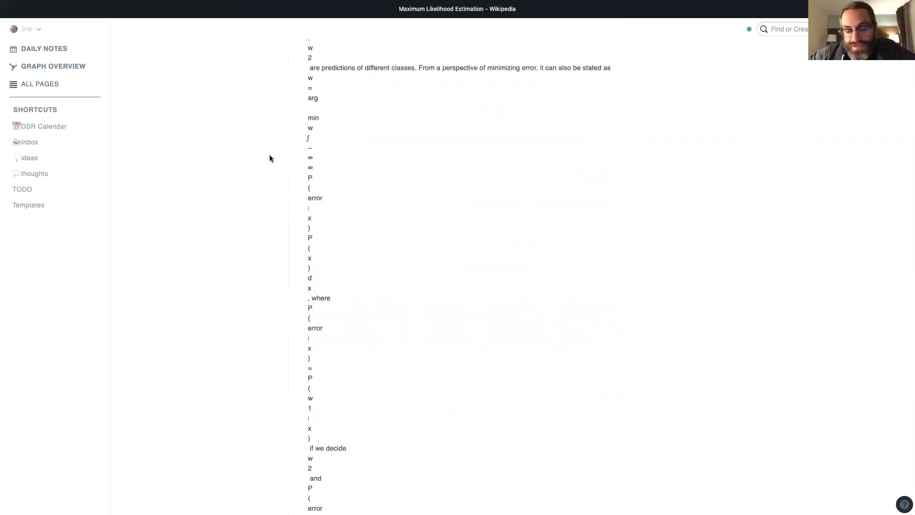
{"action": "scroll", "coordinate": [270, 159], "scroll_direction": "up", "scroll_amount": 20}
{"action": "scroll", "coordinate": [270, 158], "scroll_direction": "down", "scroll_amount": 15}
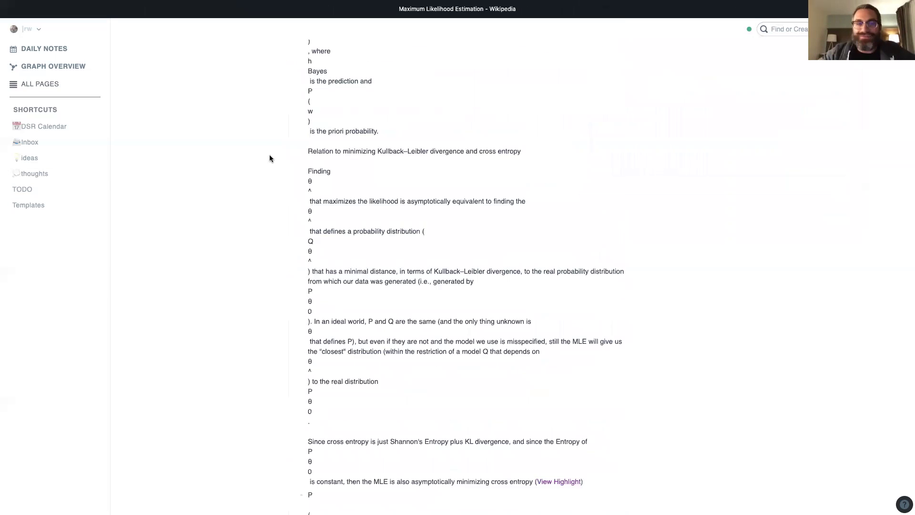
{"action": "scroll", "coordinate": [270, 158], "scroll_direction": "up", "scroll_amount": 10}
{"action": "scroll", "coordinate": [270, 158], "scroll_direction": "down", "scroll_amount": 10}
{"action": "scroll", "coordinate": [270, 157], "scroll_direction": "up", "scroll_amount": 20}
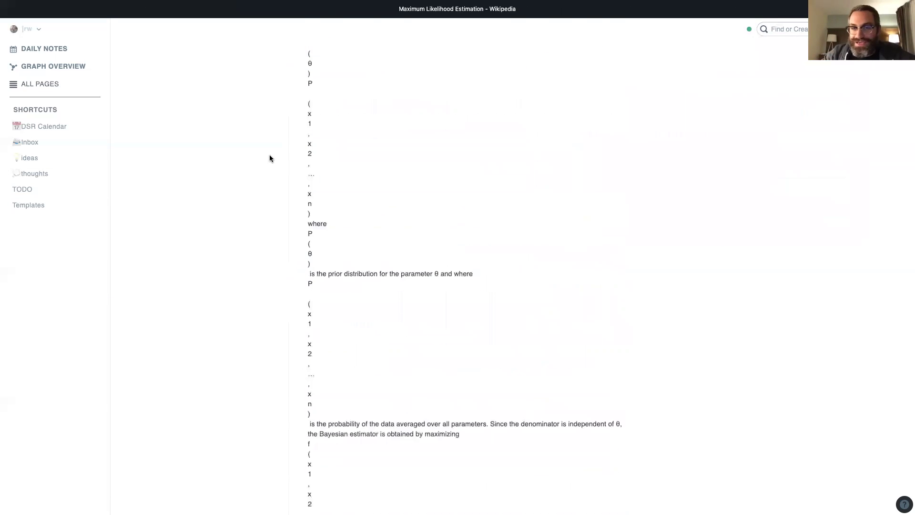
{"action": "scroll", "coordinate": [270, 157], "scroll_direction": "down", "scroll_amount": 15}
{"action": "scroll", "coordinate": [269, 158], "scroll_direction": "up", "scroll_amount": 10}
{"action": "scroll", "coordinate": [270, 159], "scroll_direction": "up", "scroll_amount": 15}
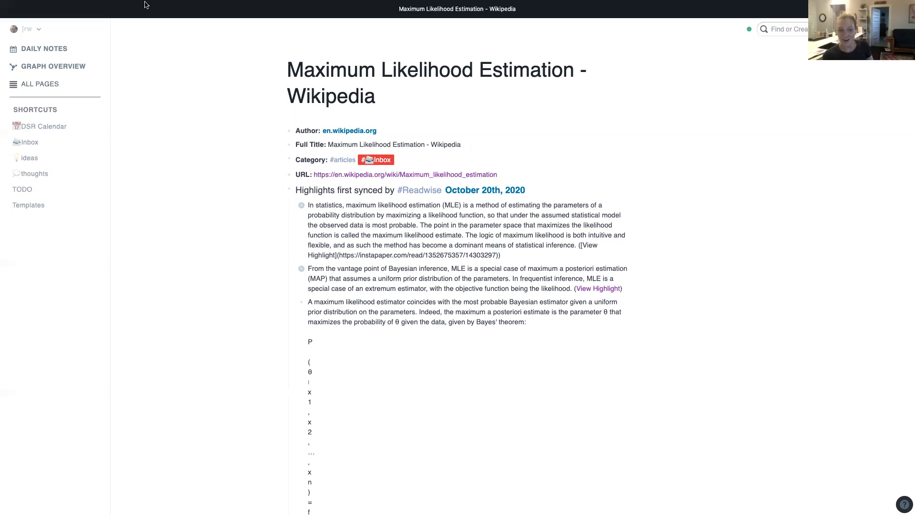
{"action": "mouse_move", "coordinate": [146, 1]}
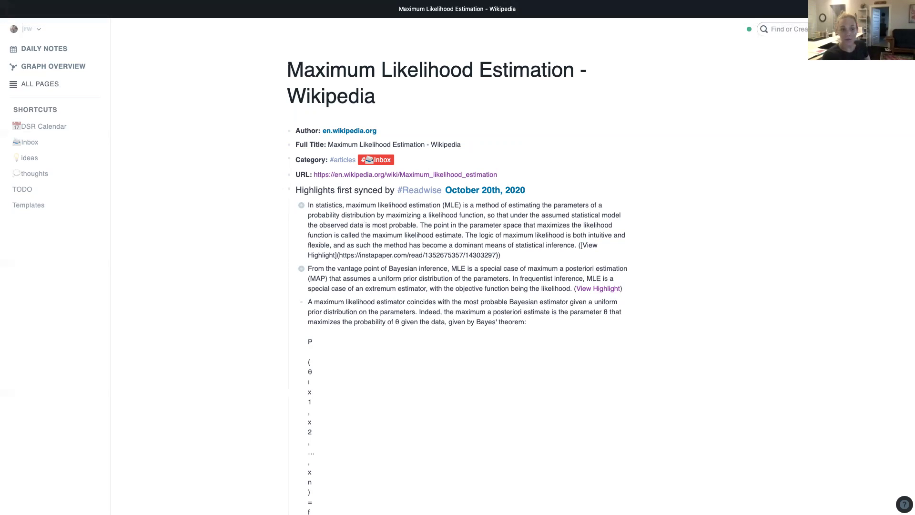